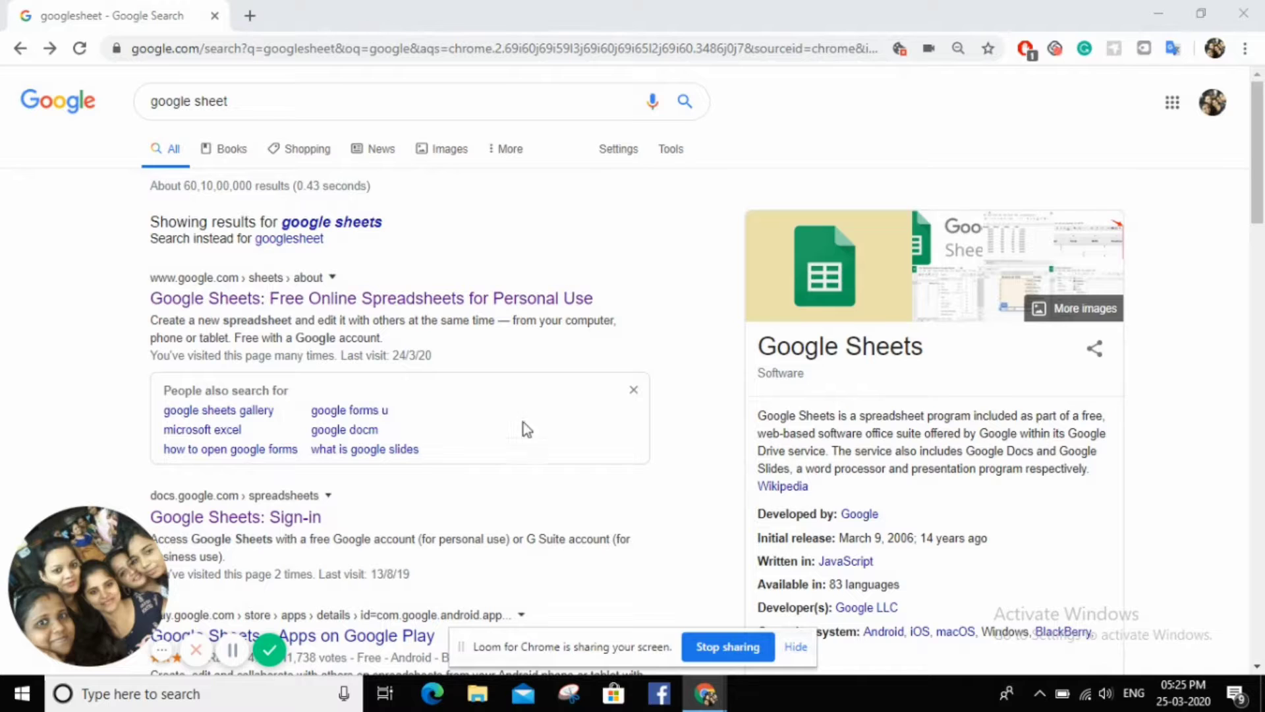
Step: Resubmit the Google Sheets search and follow its result through to the Google Sheets home page
{"action": "left_click", "coordinate": [471, 112]}
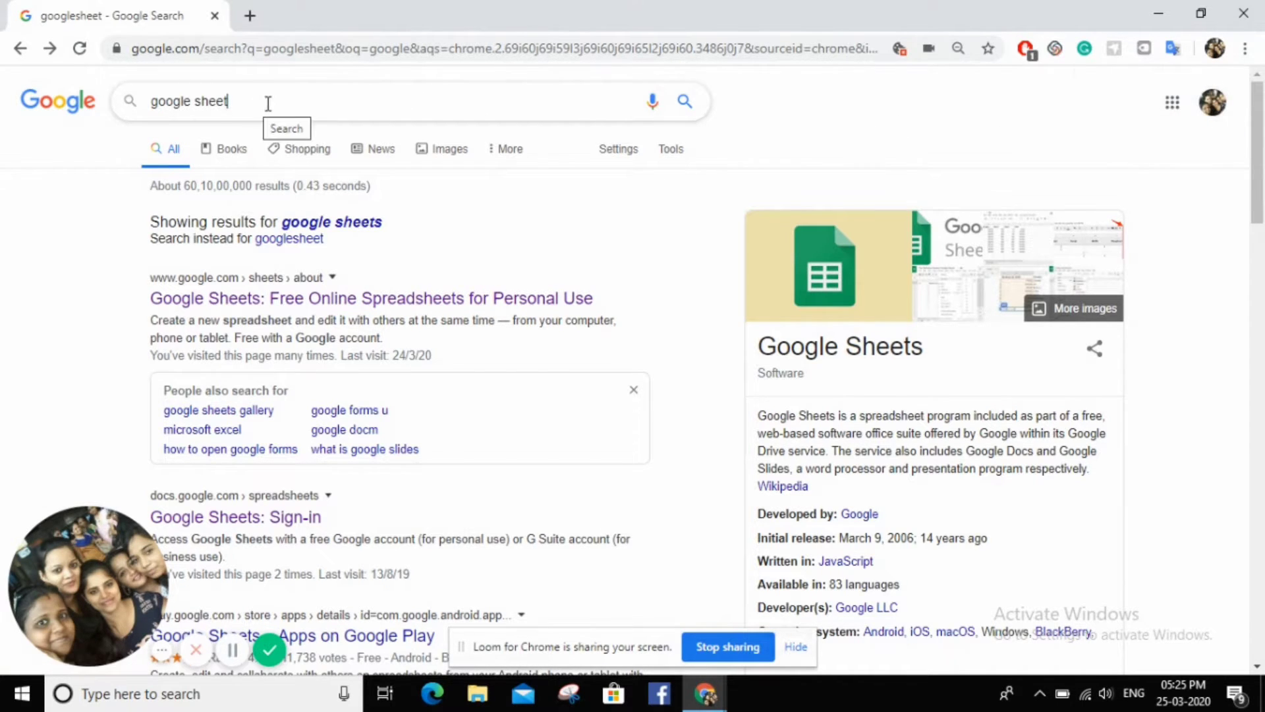
{"action": "key", "text": "Return"}
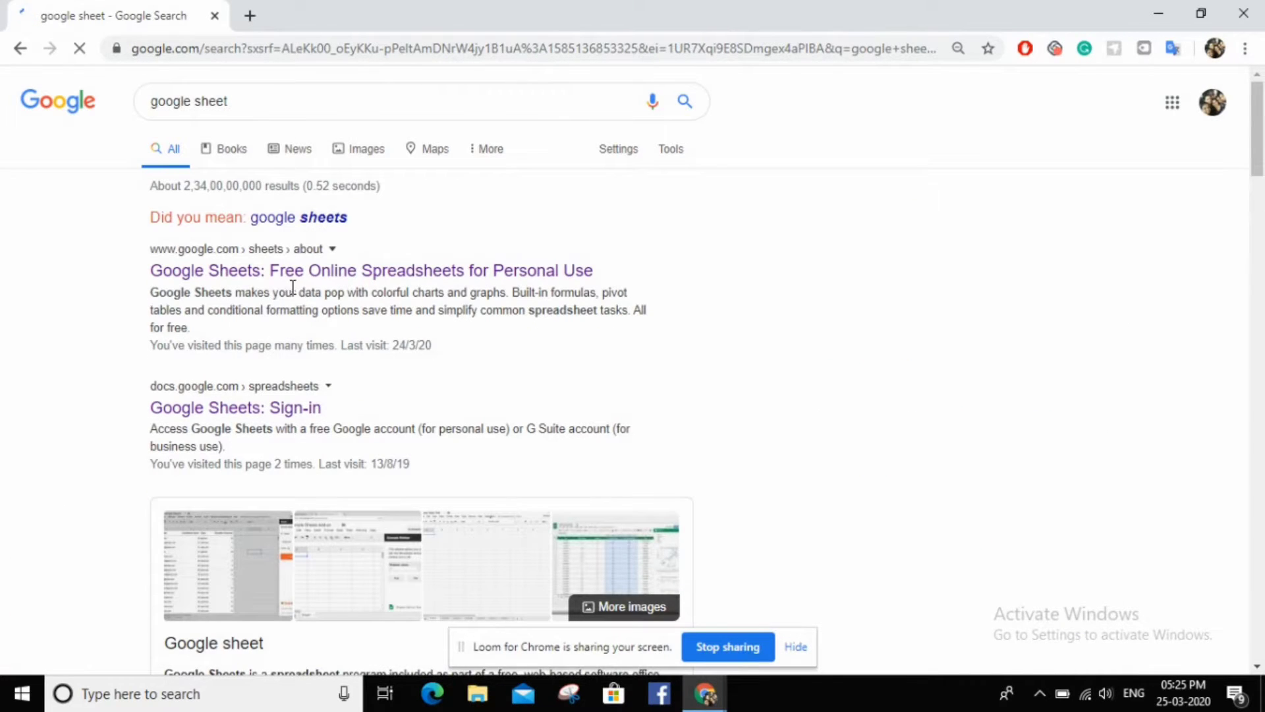
{"action": "left_click", "coordinate": [434, 272]}
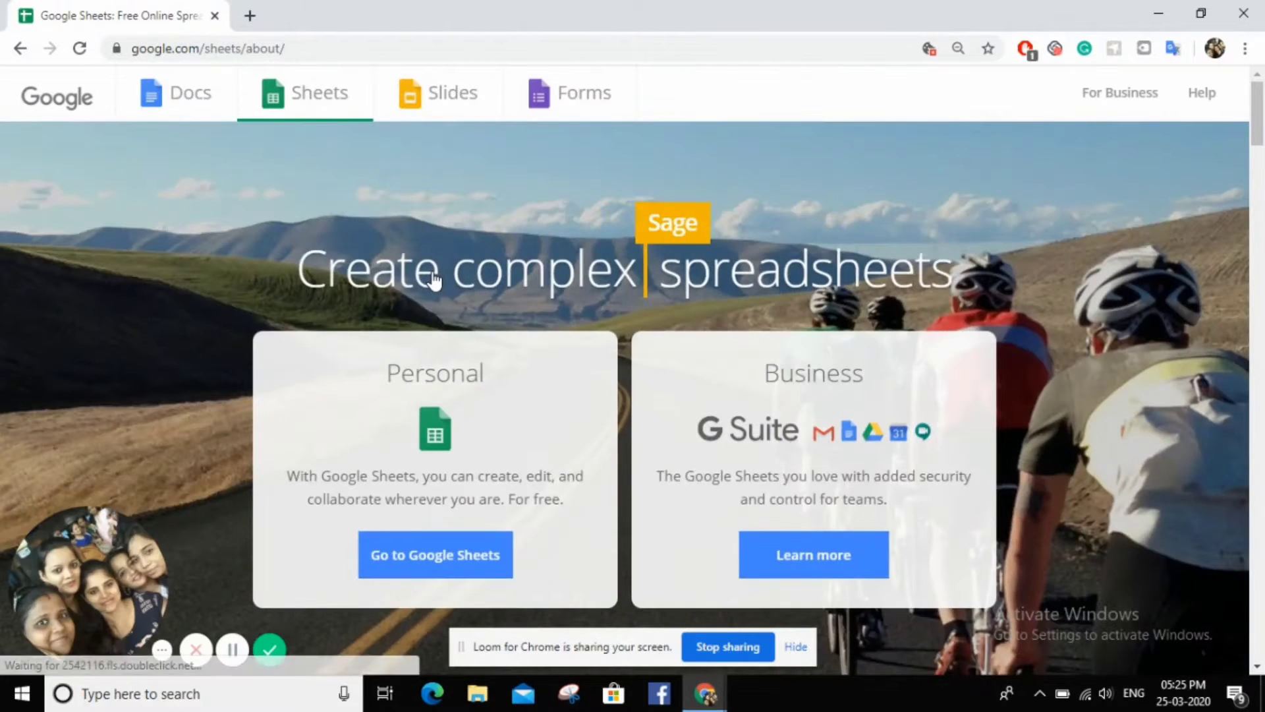
{"action": "left_click", "coordinate": [418, 568]}
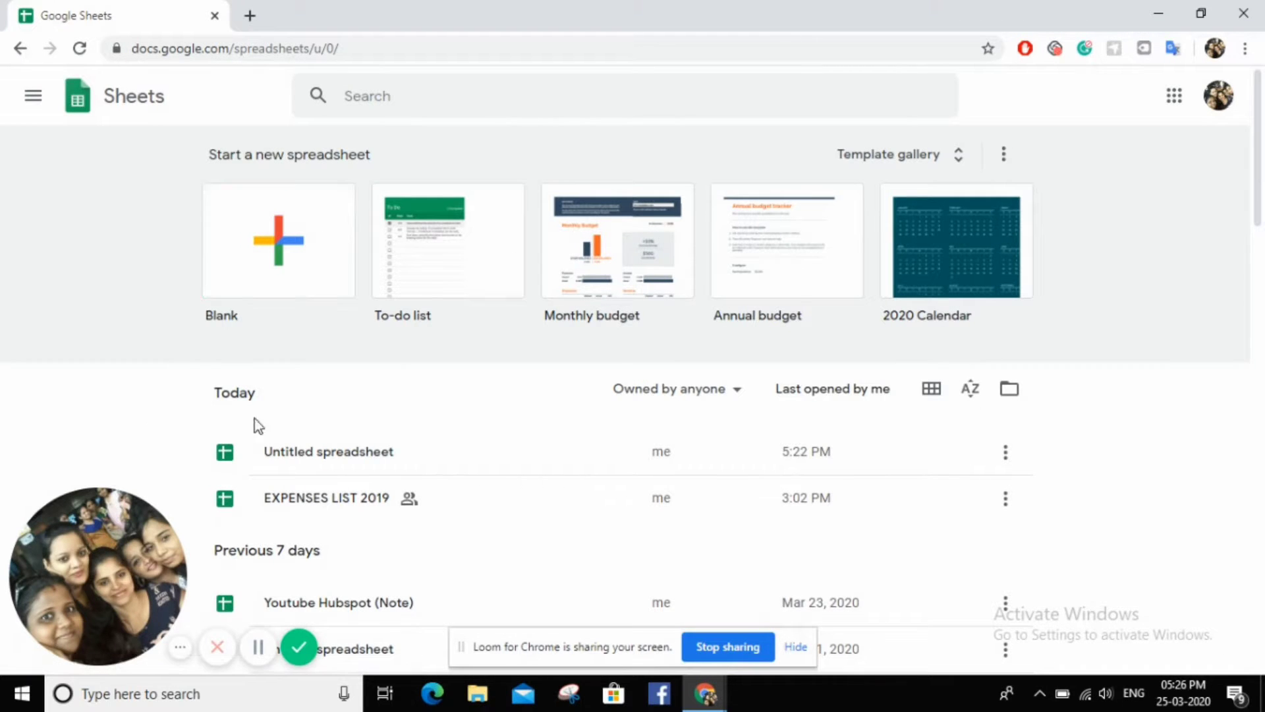
Step: Open the Untitled spreadsheet with the four students' subject marks and select cells in its grid
{"action": "left_click", "coordinate": [301, 458]}
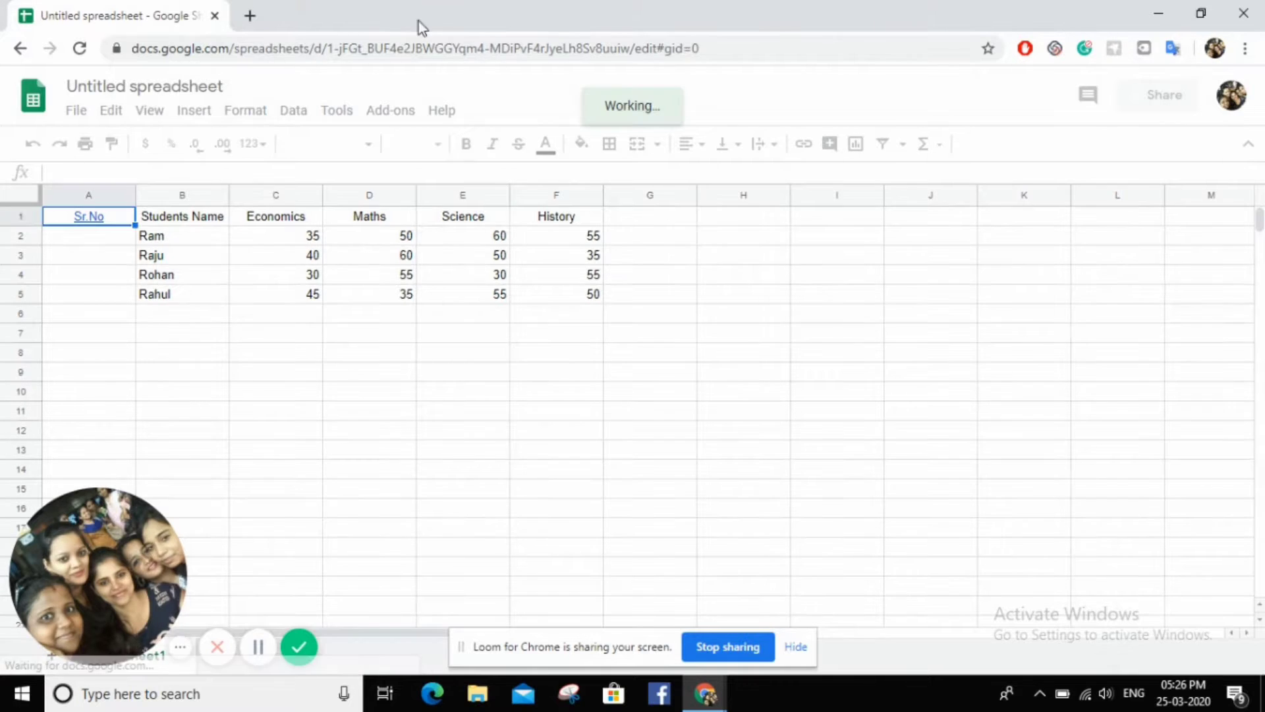
{"action": "left_click", "coordinate": [442, 337]}
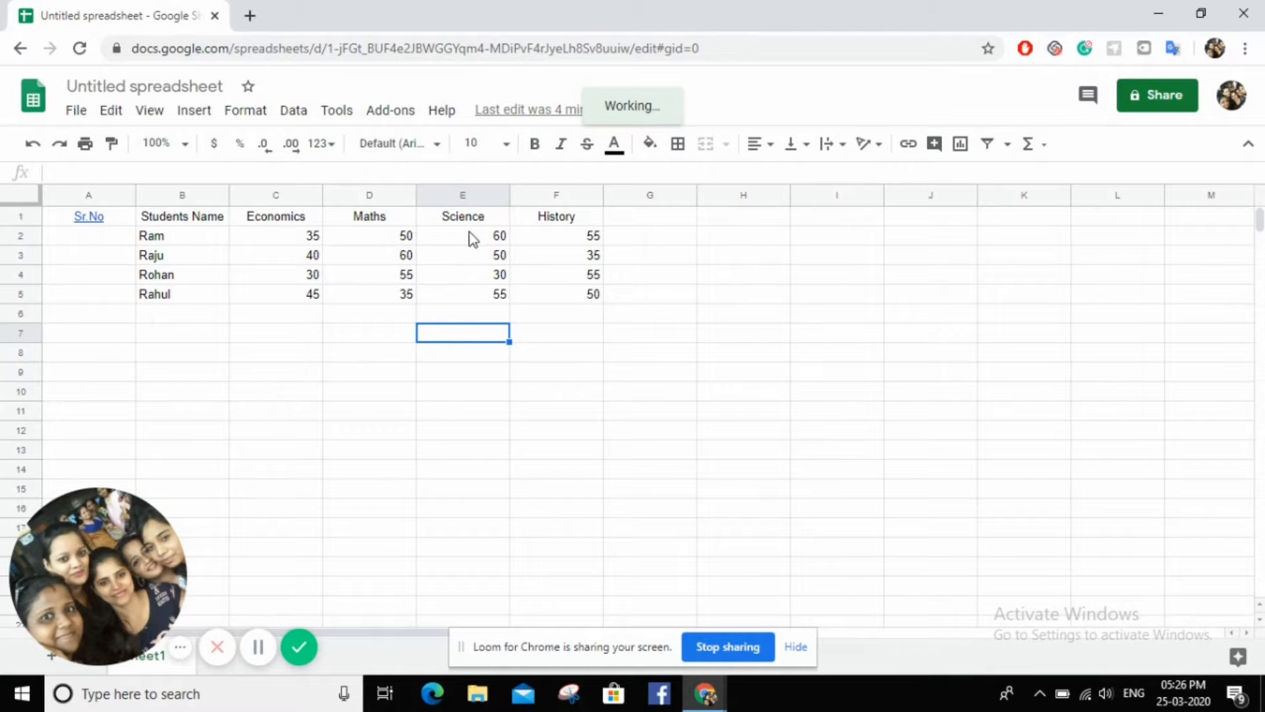
{"action": "left_click", "coordinate": [337, 340]}
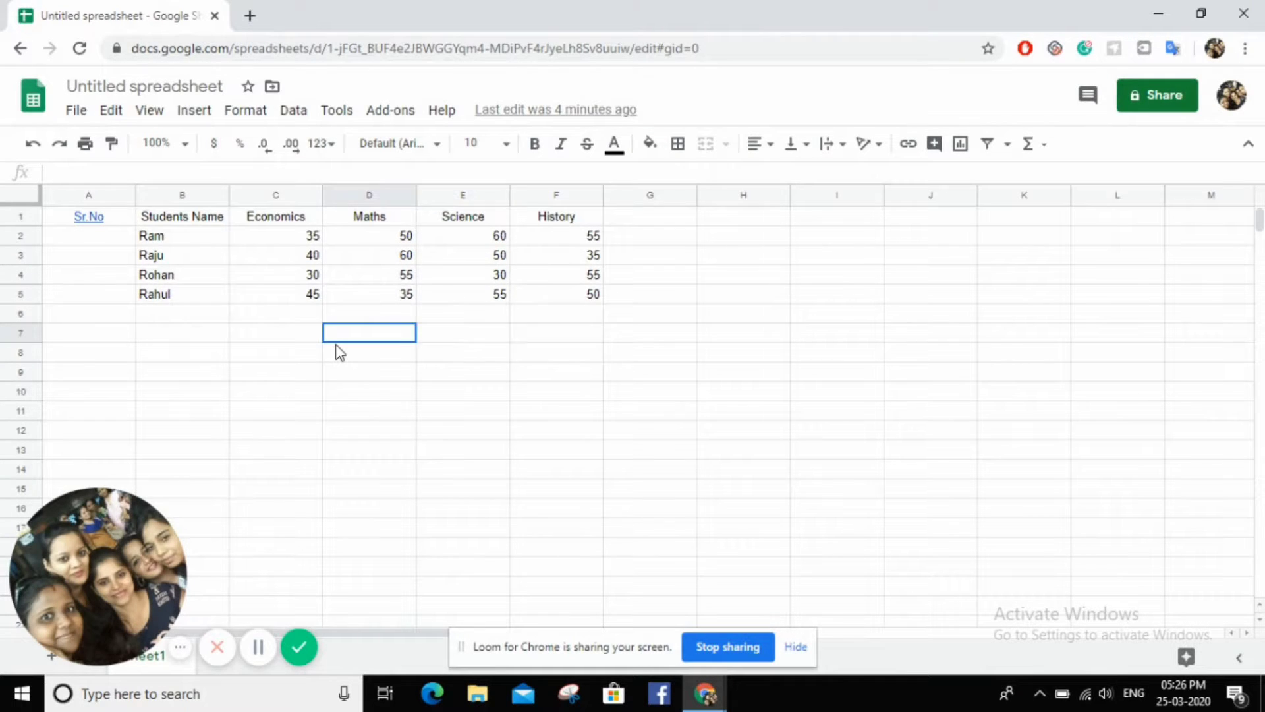
{"action": "left_click", "coordinate": [691, 219]}
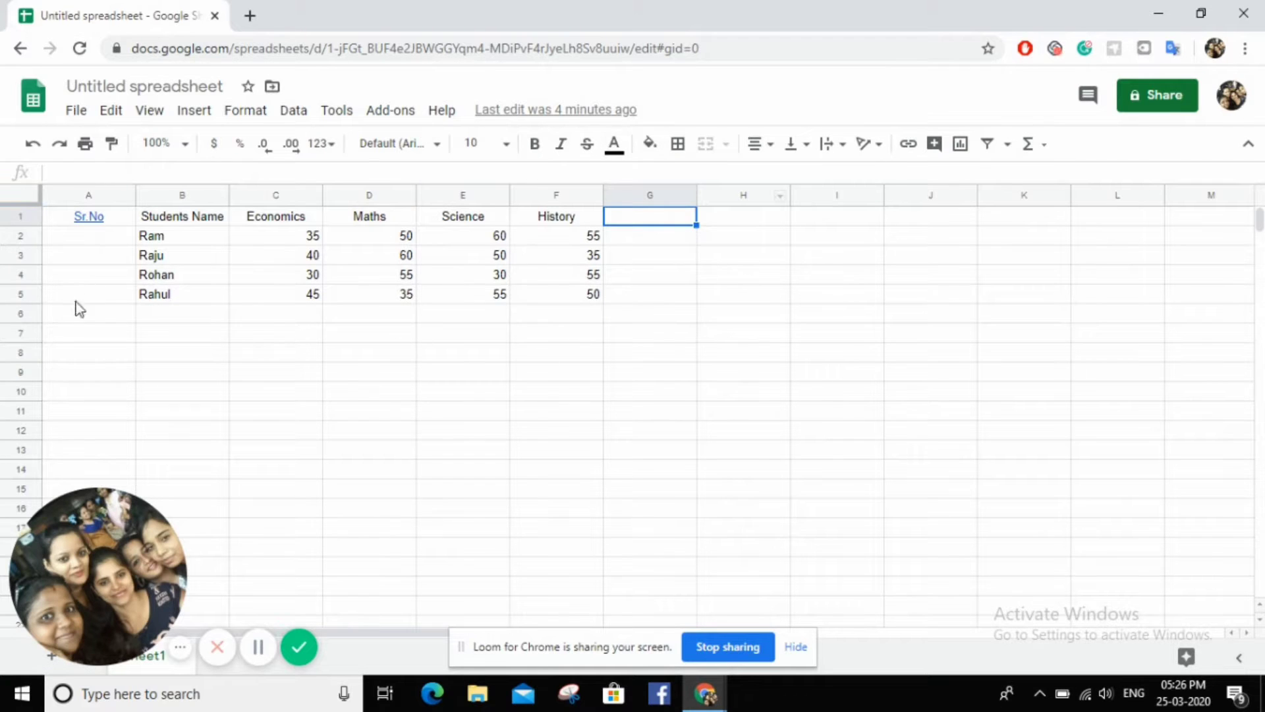
{"action": "left_click", "coordinate": [693, 329]}
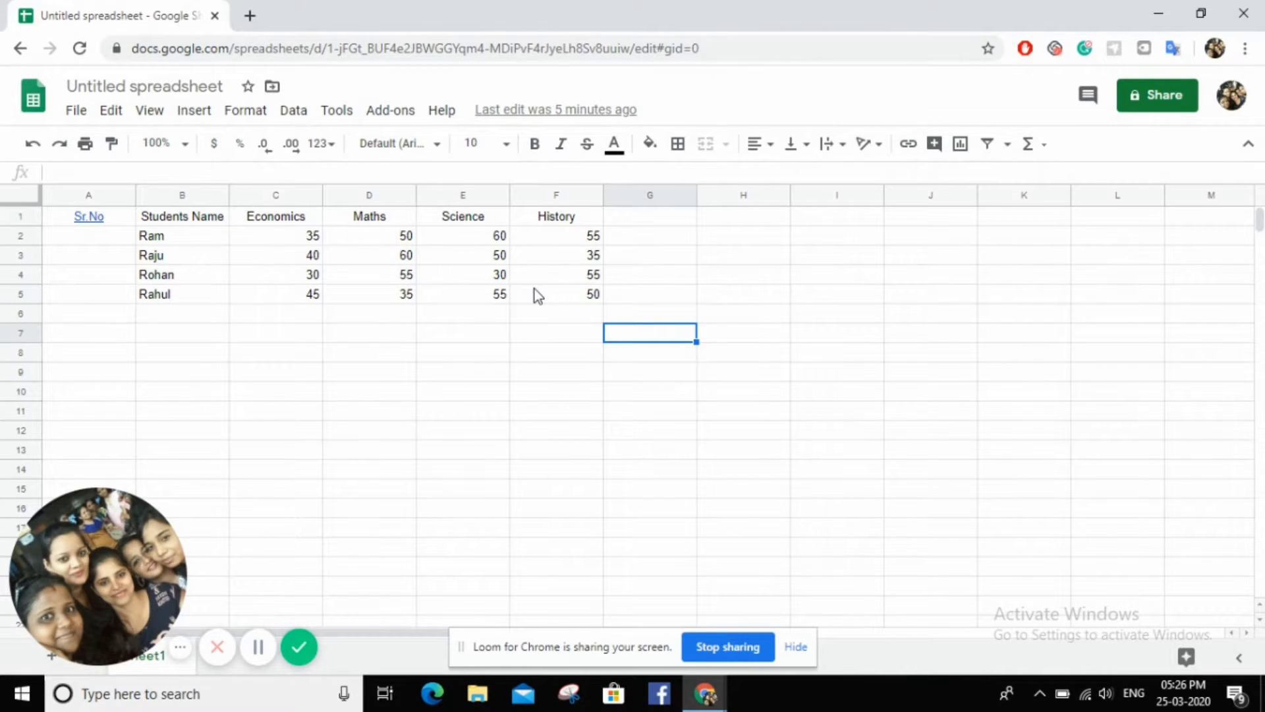
Step: Zoom the sheet to 125% and select cells around the marks table's headers
{"action": "left_click", "coordinate": [185, 147]}
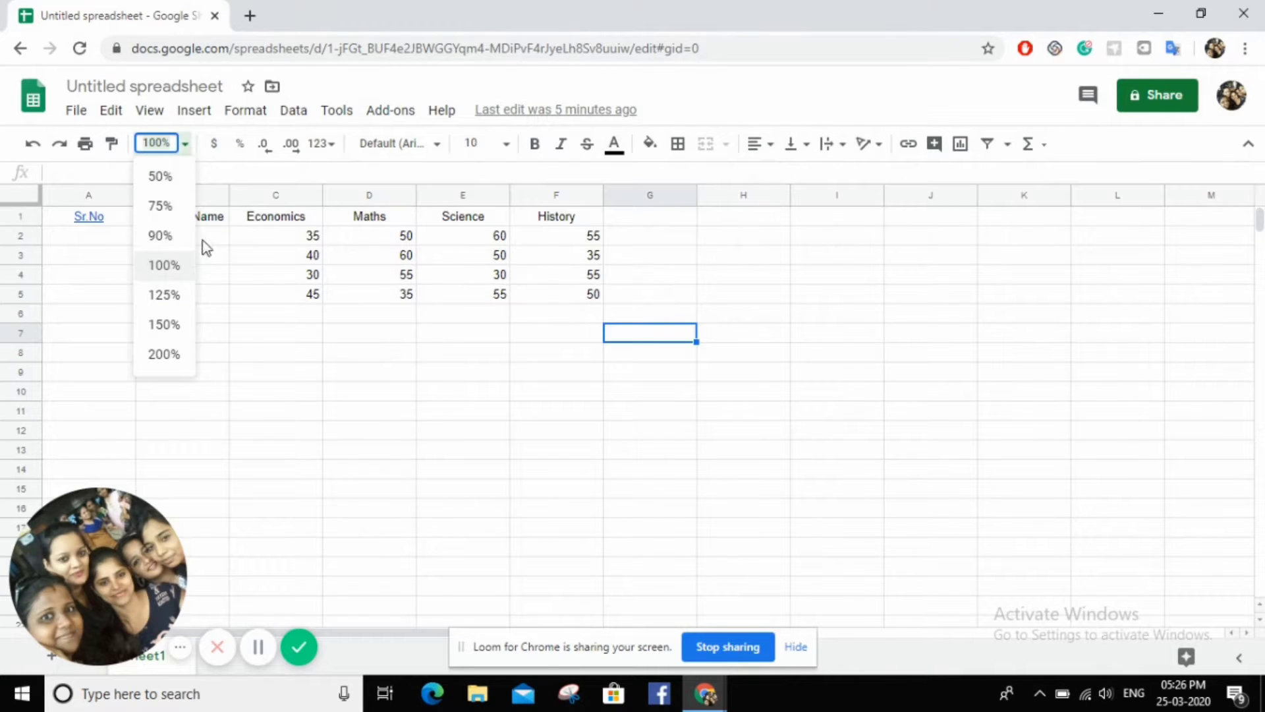
{"action": "left_click", "coordinate": [173, 303]}
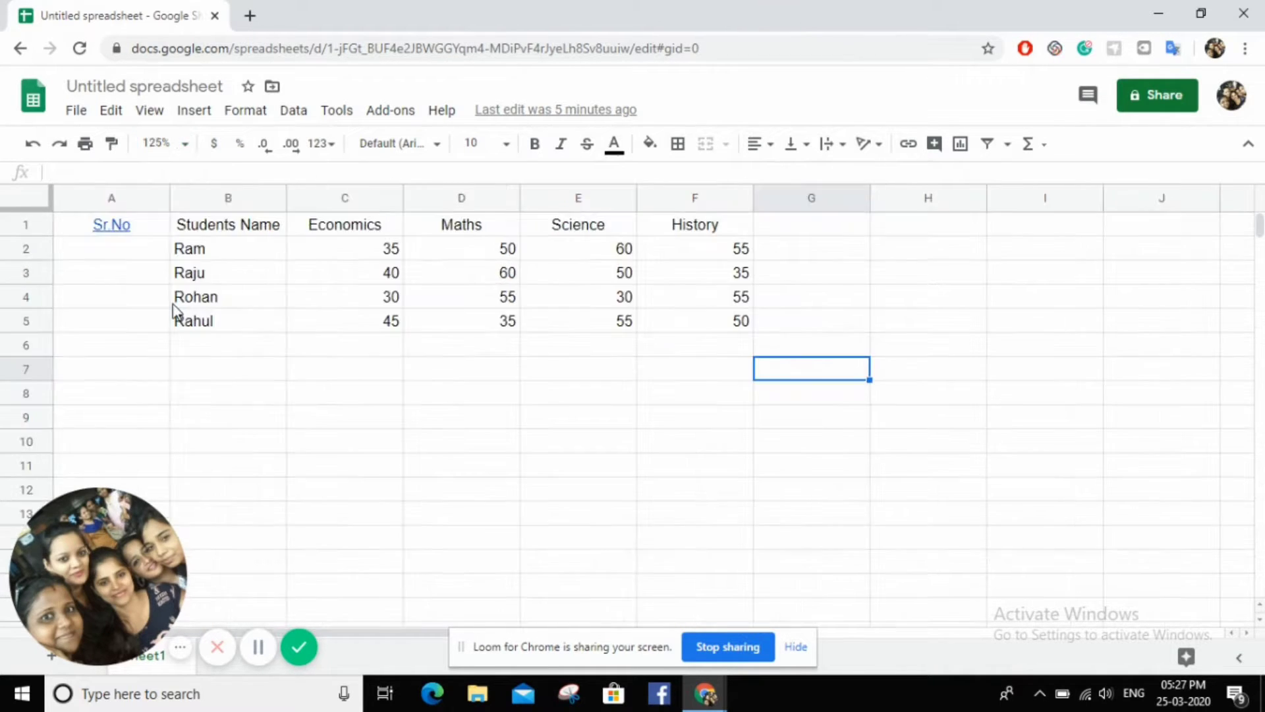
{"action": "left_click", "coordinate": [486, 403]}
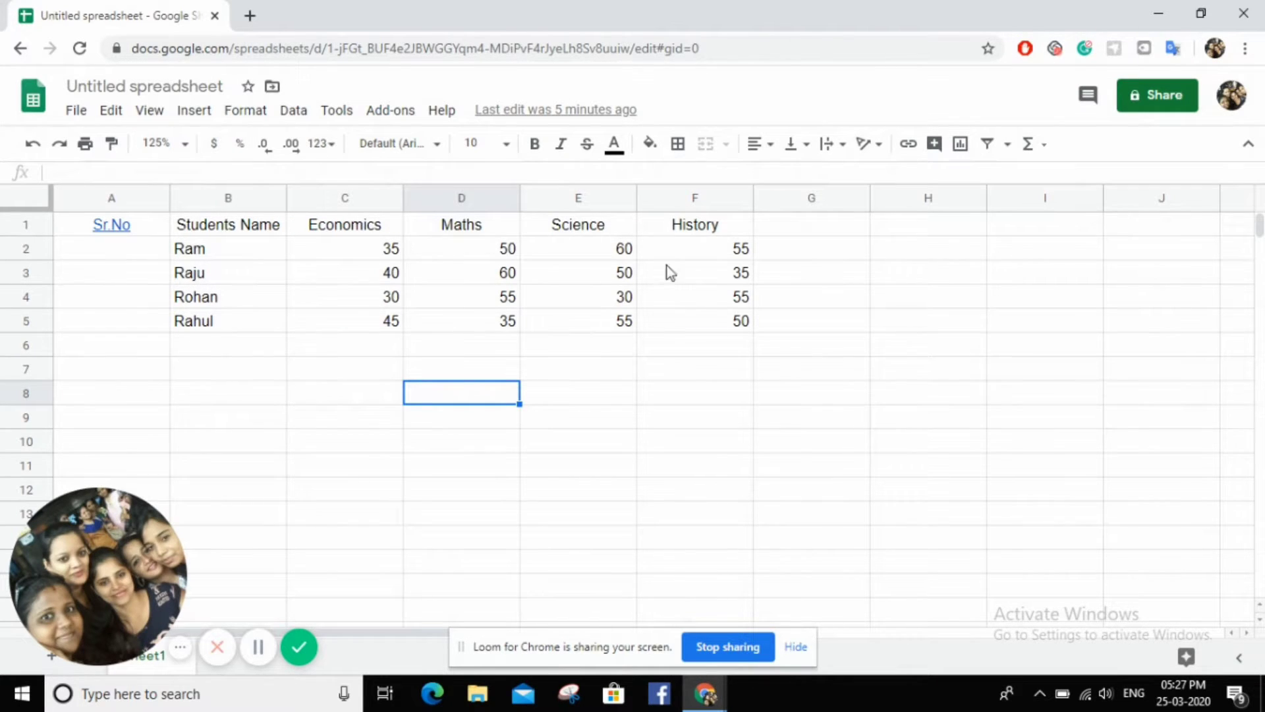
{"action": "left_click", "coordinate": [659, 353]}
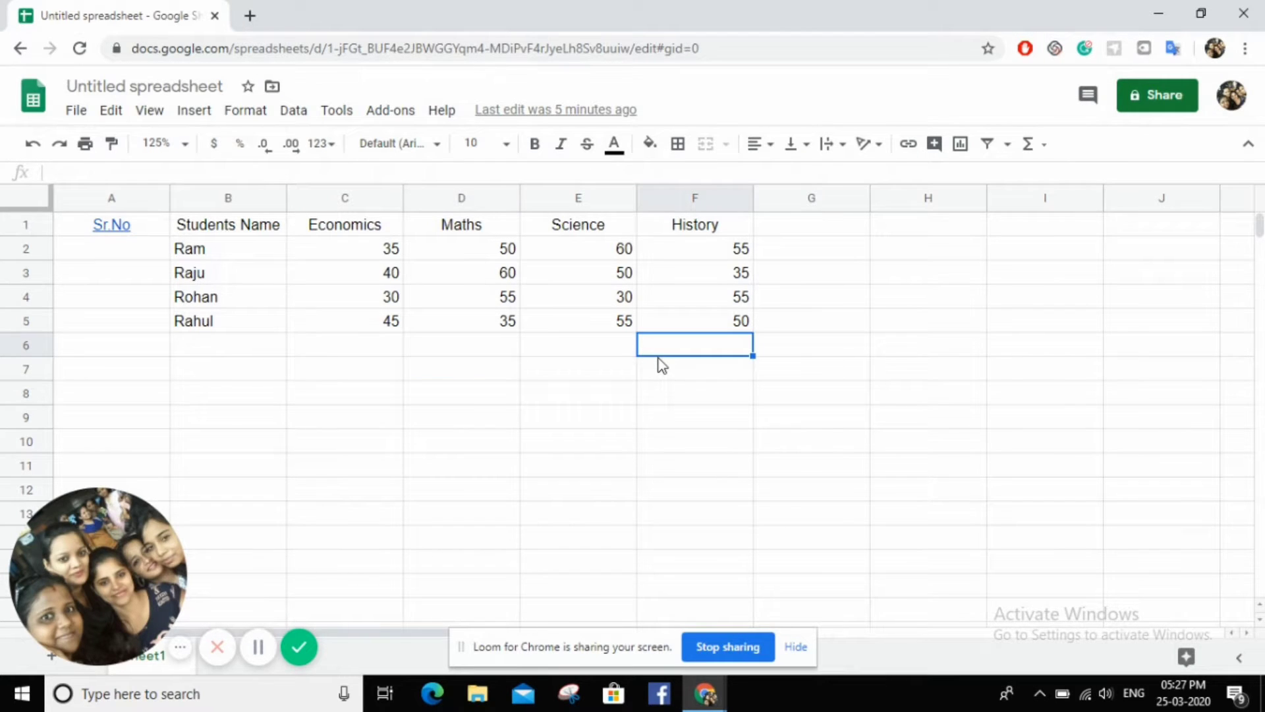
{"action": "left_click", "coordinate": [847, 234]}
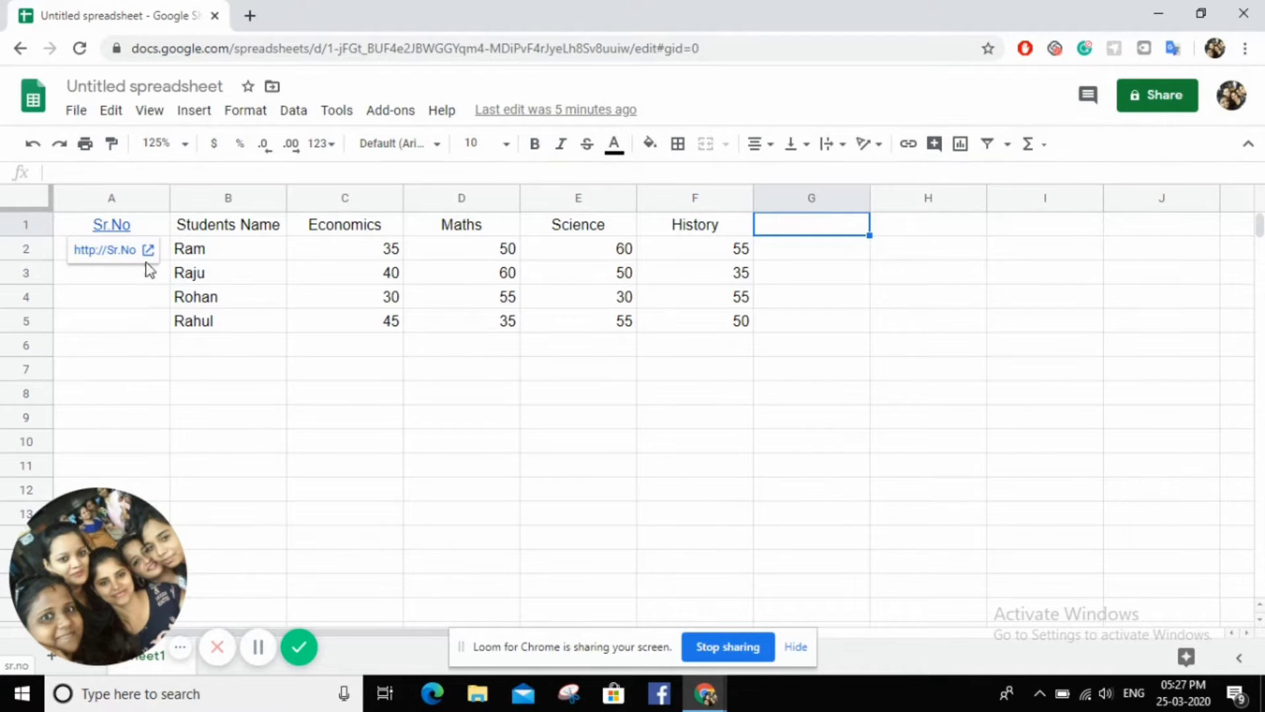
Step: Enter 1 and 2 in A2:A3 and fill the Sr.No series down to 4 in A5
{"action": "left_click", "coordinate": [124, 273]}
{"action": "left_click", "coordinate": [132, 252]}
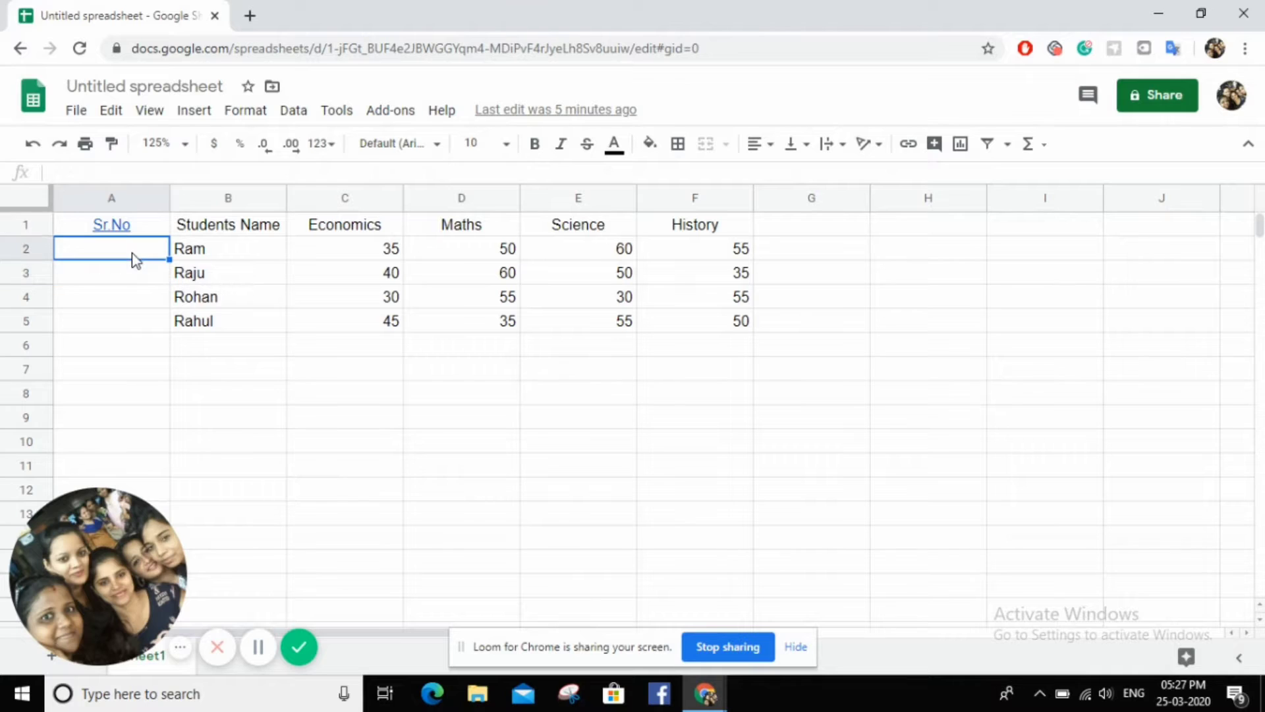
{"action": "type", "text": "1"}
{"action": "key", "text": "Return"}
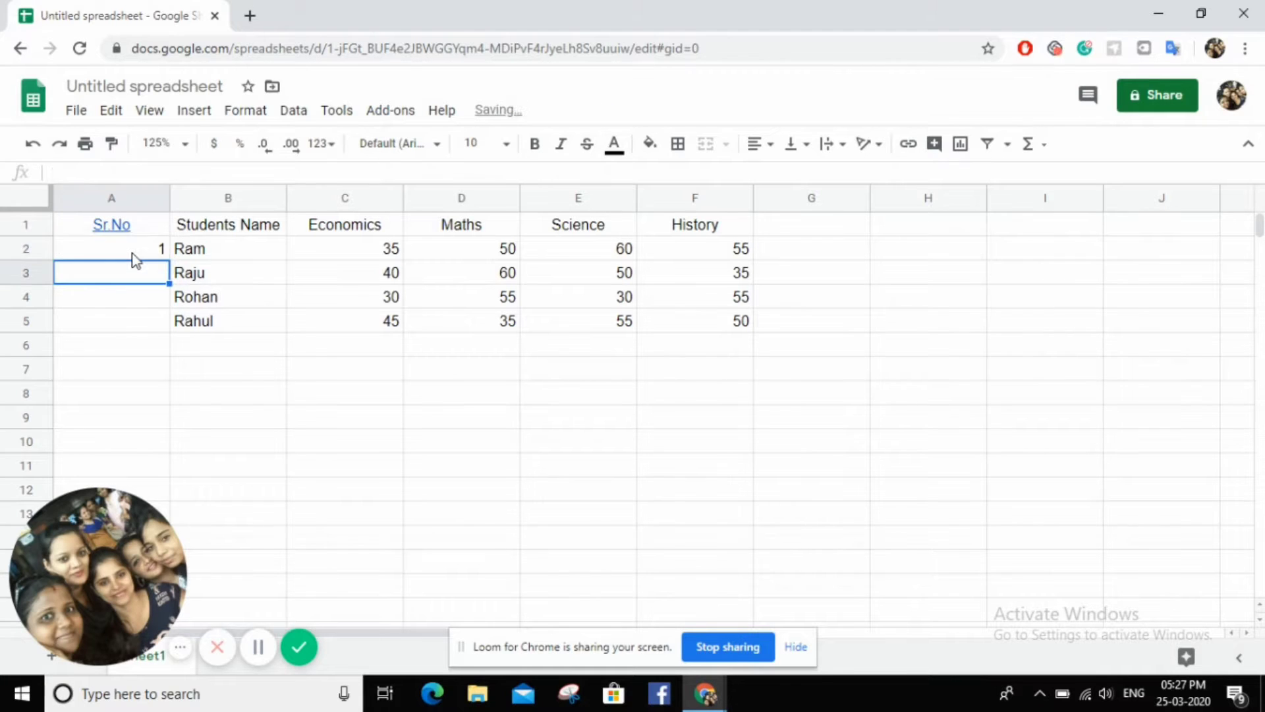
{"action": "type", "text": "2"}
{"action": "key", "text": "Return"}
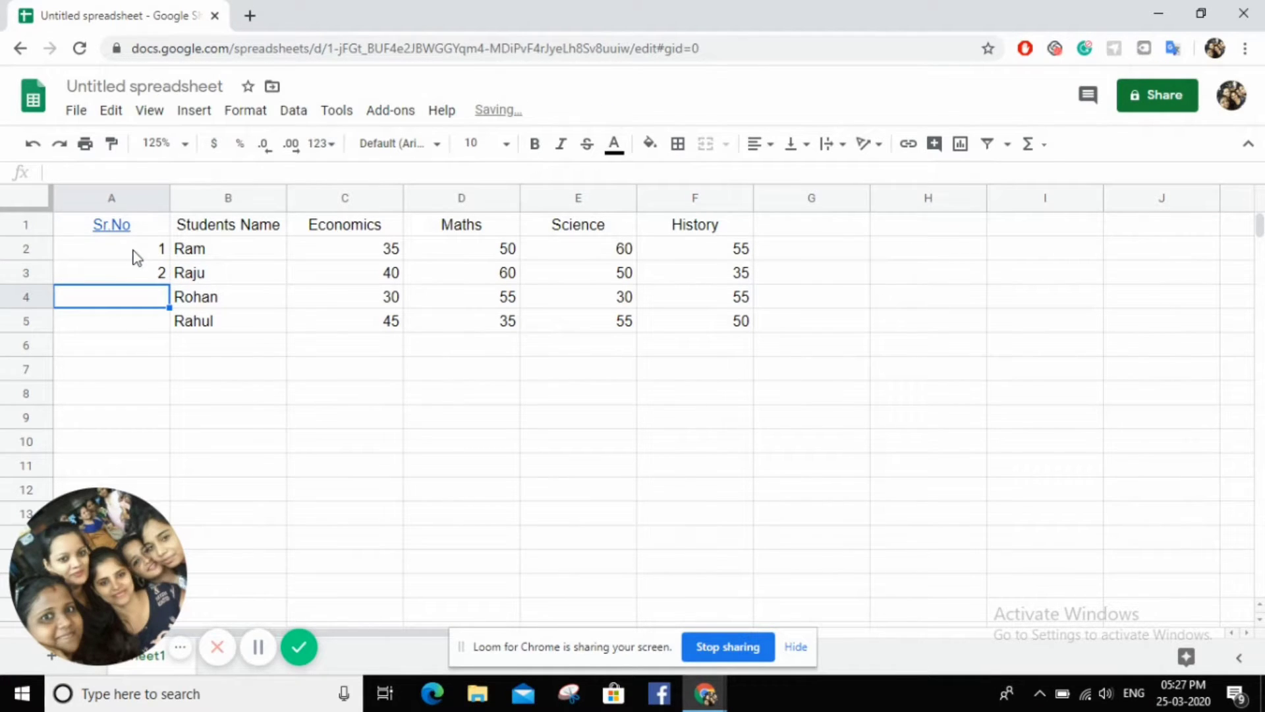
{"action": "left_click", "coordinate": [136, 257]}
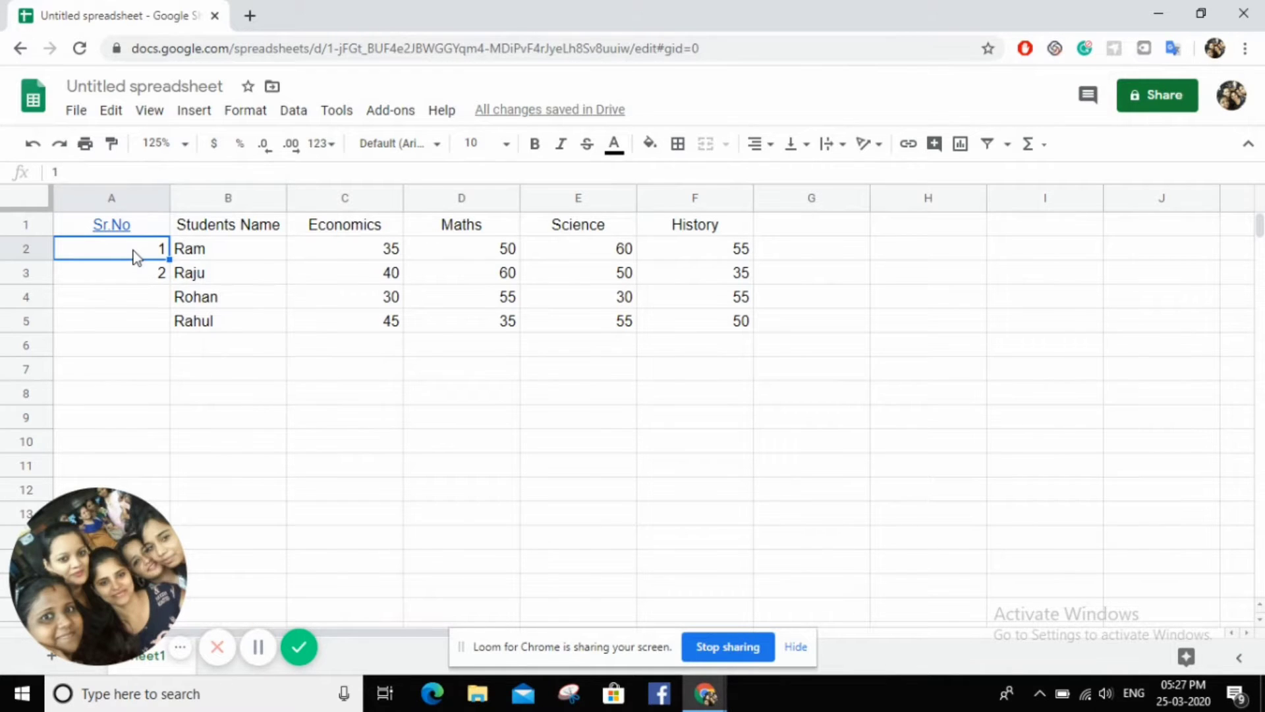
{"action": "key", "text": "shift+Down"}
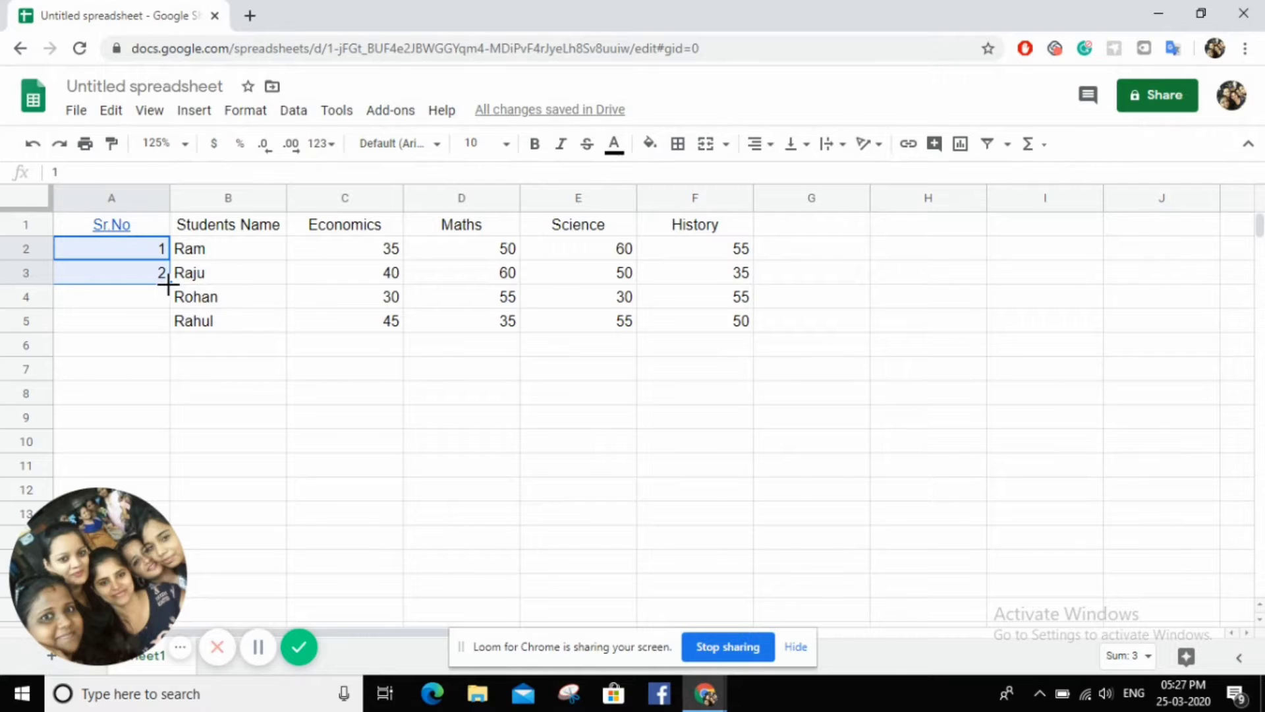
{"action": "left_click_drag", "start_coordinate": [168, 285], "coordinate": [166, 322]}
{"action": "left_click", "coordinate": [309, 377]}
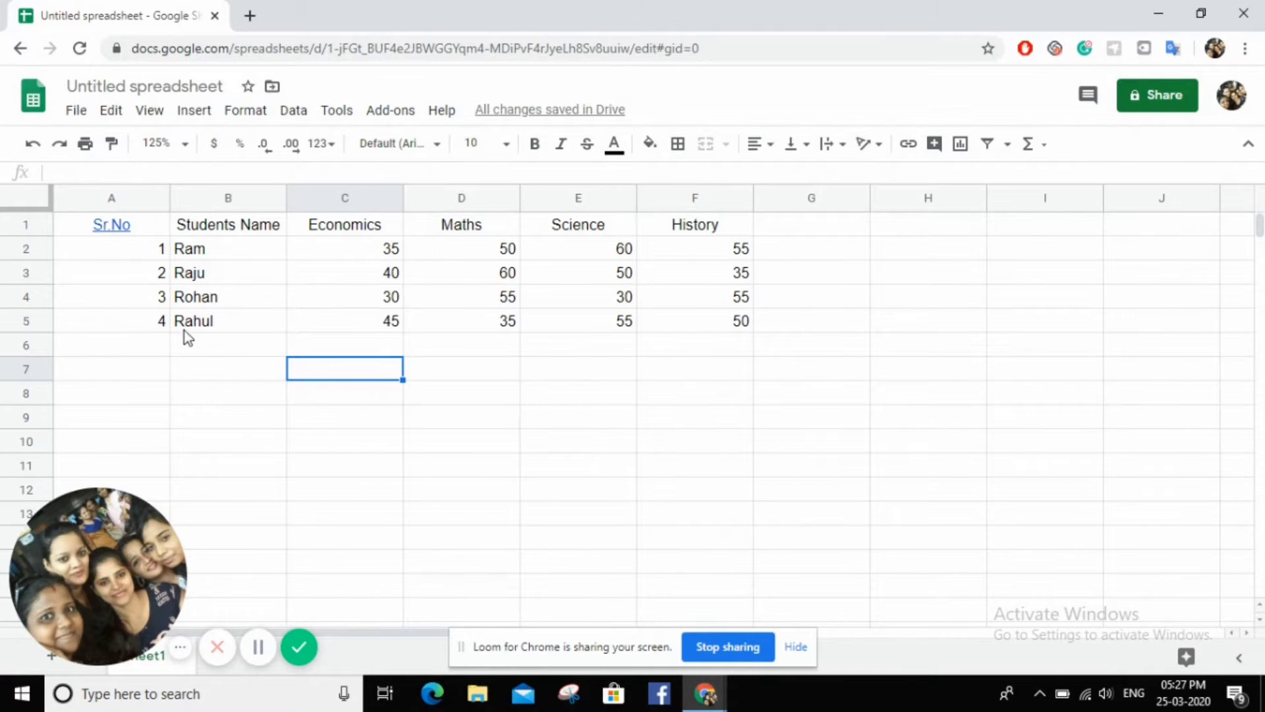
Step: Type the heading 'TOTAL (sum)' into G1 beside the History column
{"action": "left_click", "coordinate": [200, 342]}
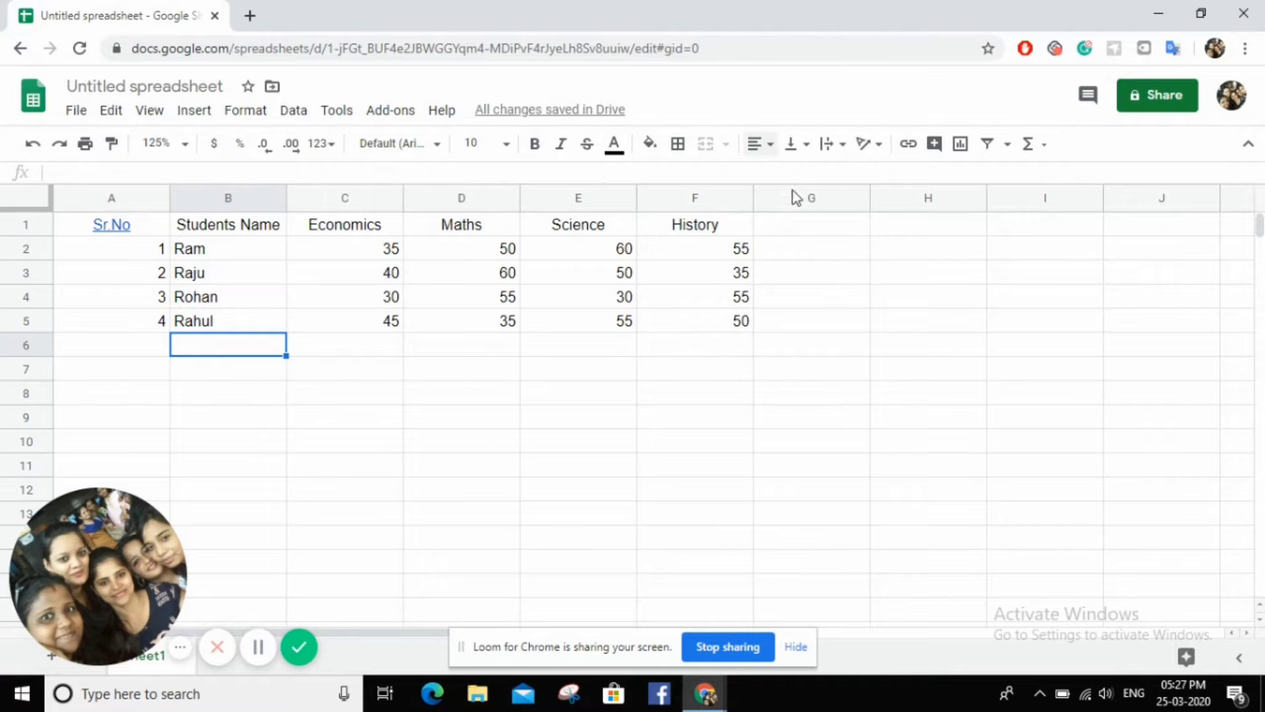
{"action": "left_click", "coordinate": [816, 232]}
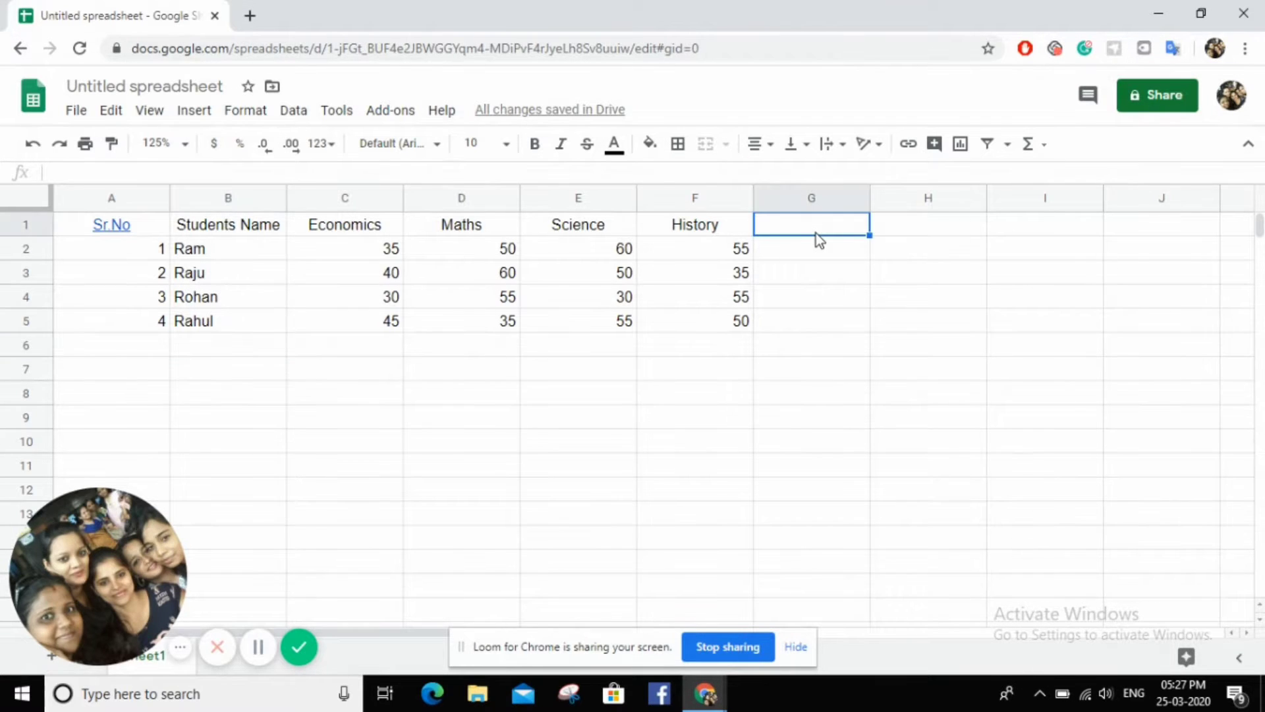
{"action": "type", "text": "t"}
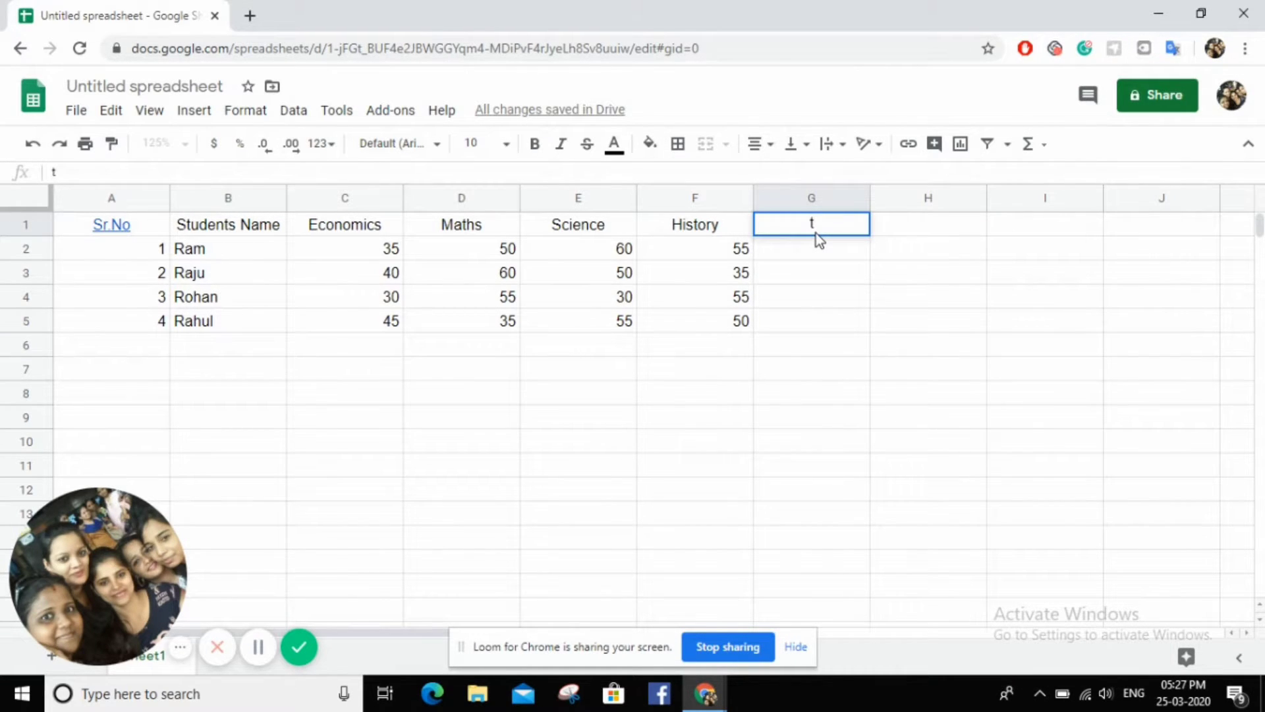
{"action": "key", "text": "BackSpace"}
{"action": "type", "text": "TOTA"}
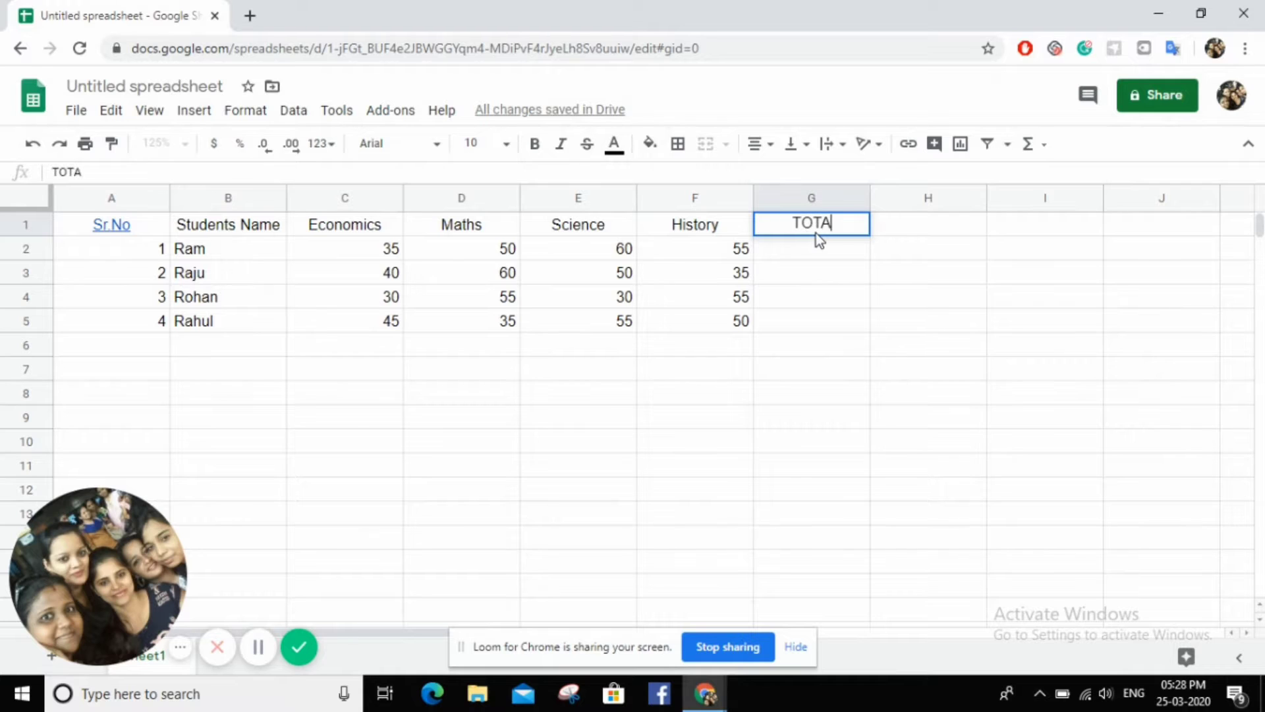
{"action": "type", "text": "L"}
{"action": "type", "text": ")"}
{"action": "type", "text": "sum"}
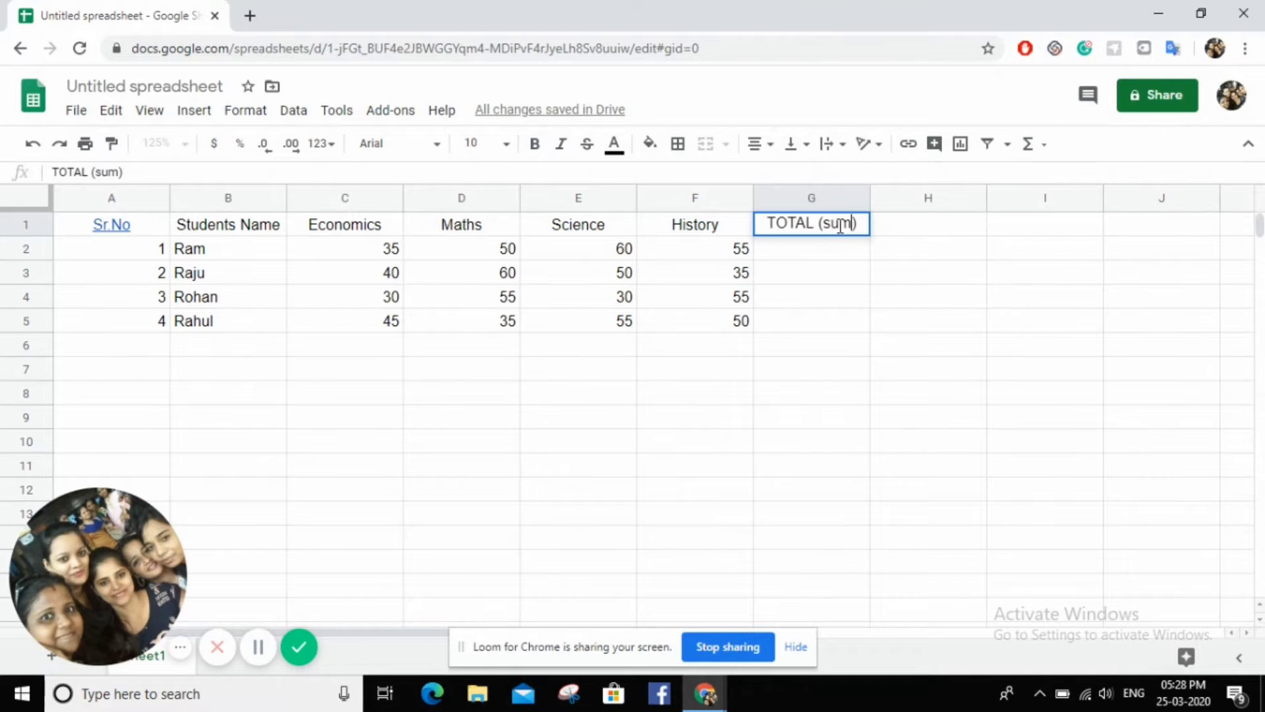
{"action": "left_click", "coordinate": [828, 254]}
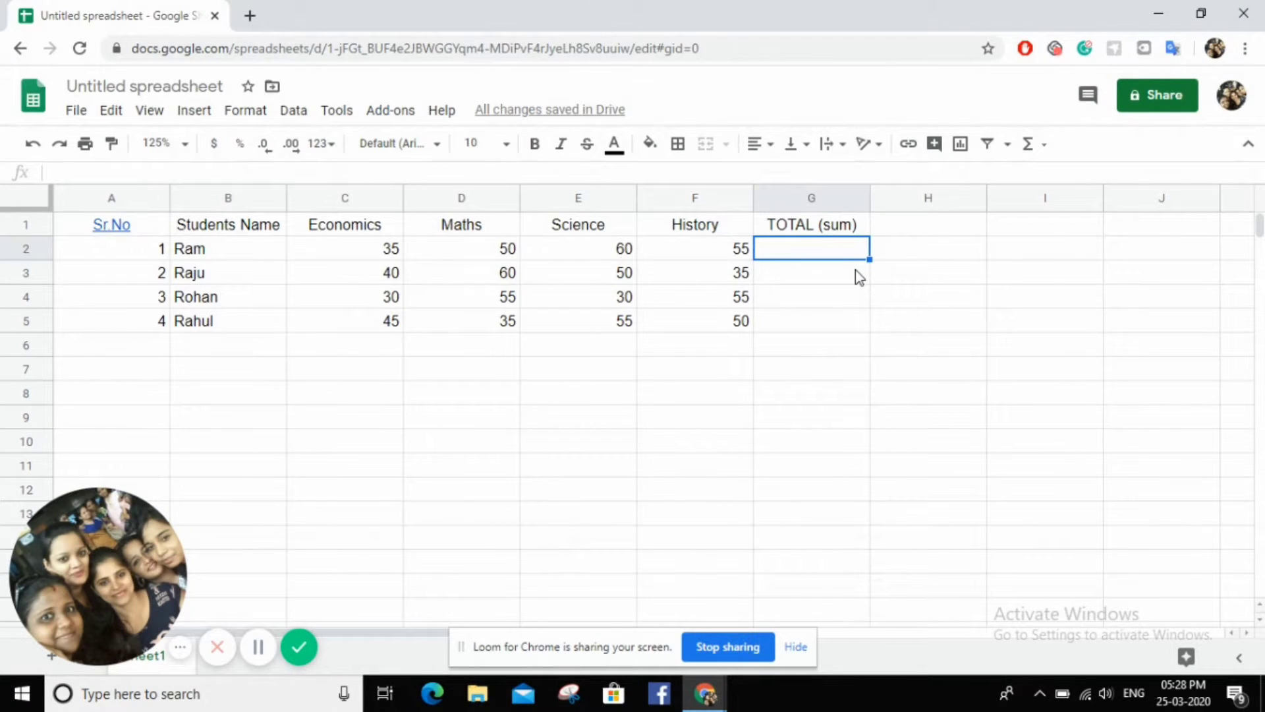
Step: Enter =SUM(C2:F2) in G2 so the first student's total shows 200
{"action": "type", "text": "="}
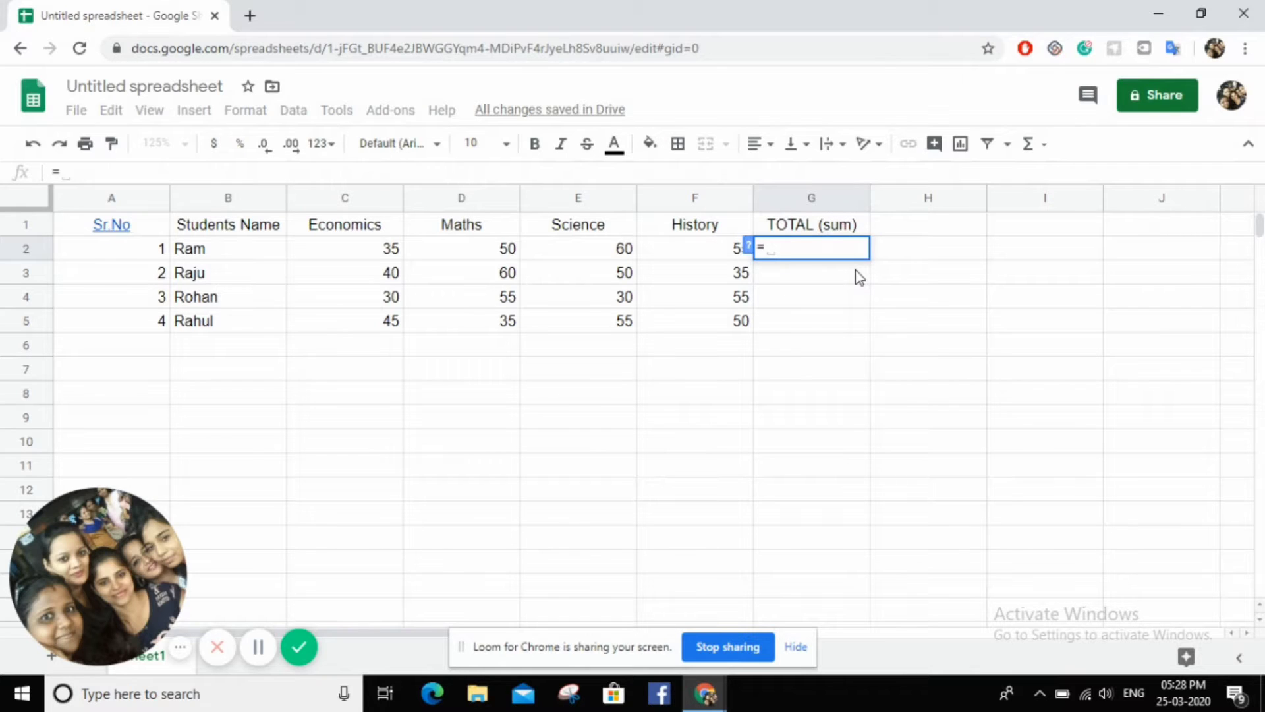
{"action": "type", "text": "SU"}
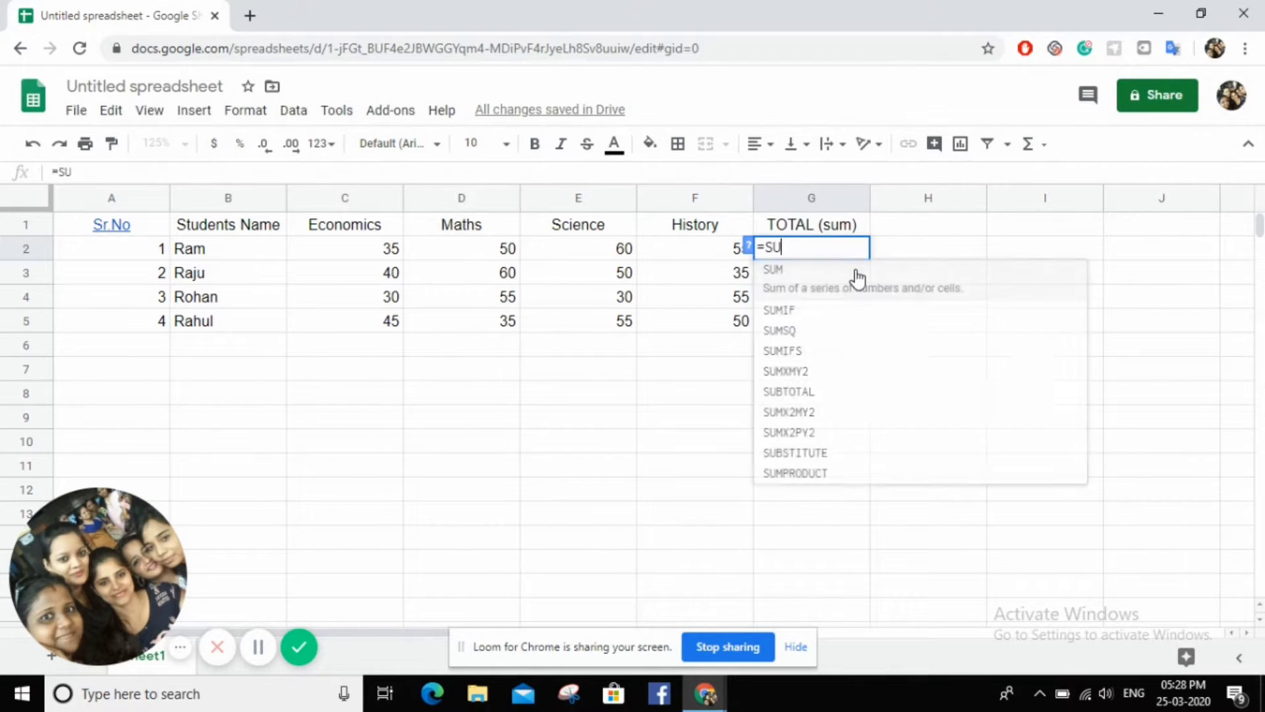
{"action": "type", "text": "M"}
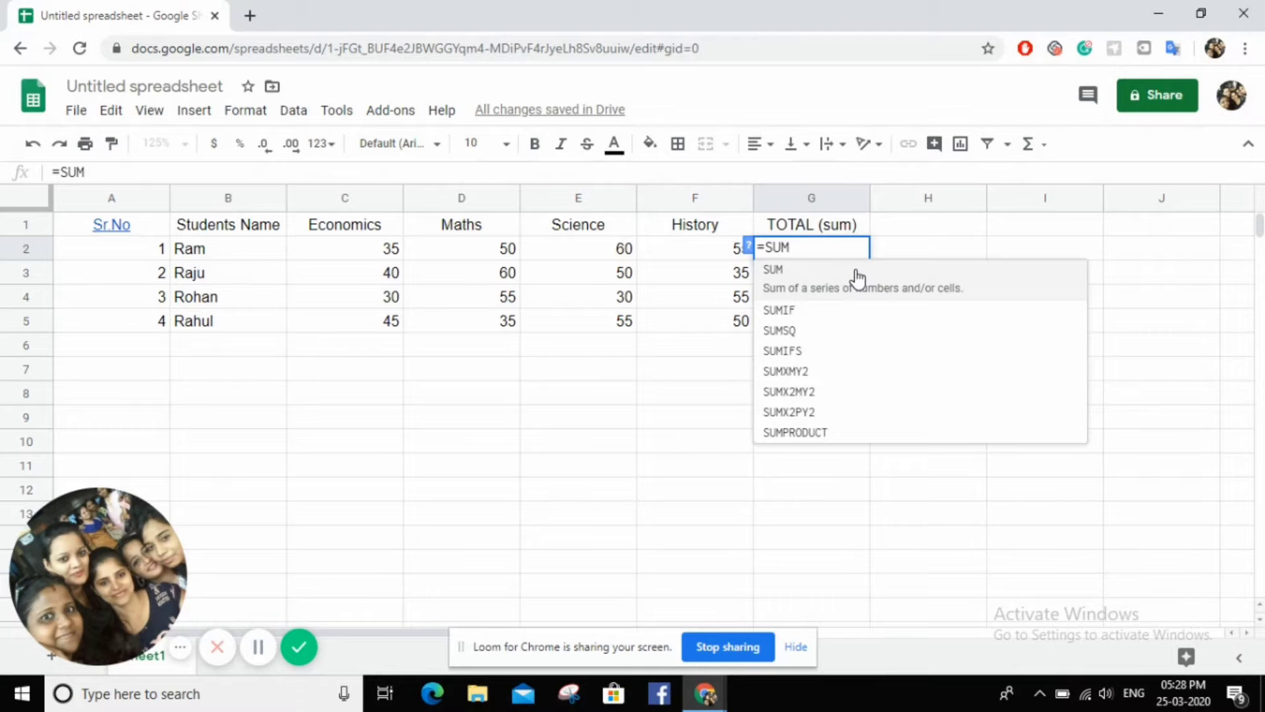
{"action": "left_click", "coordinate": [857, 277]}
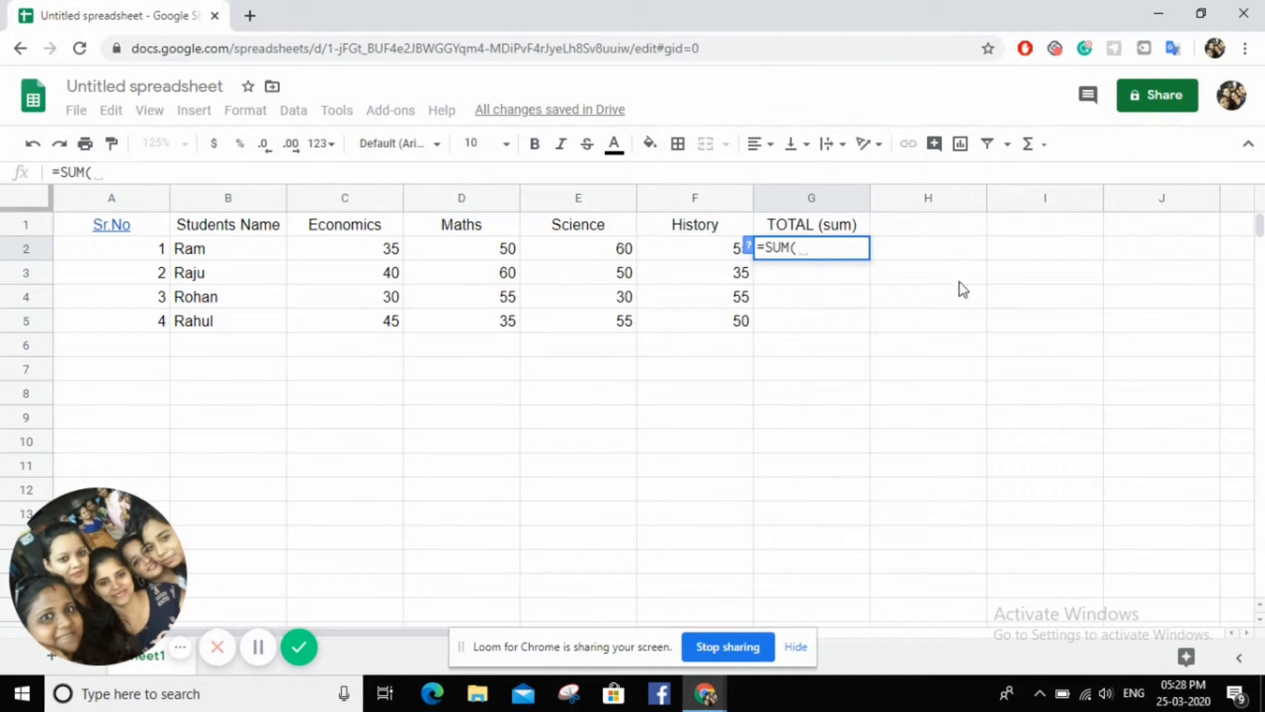
{"action": "left_click", "coordinate": [324, 254]}
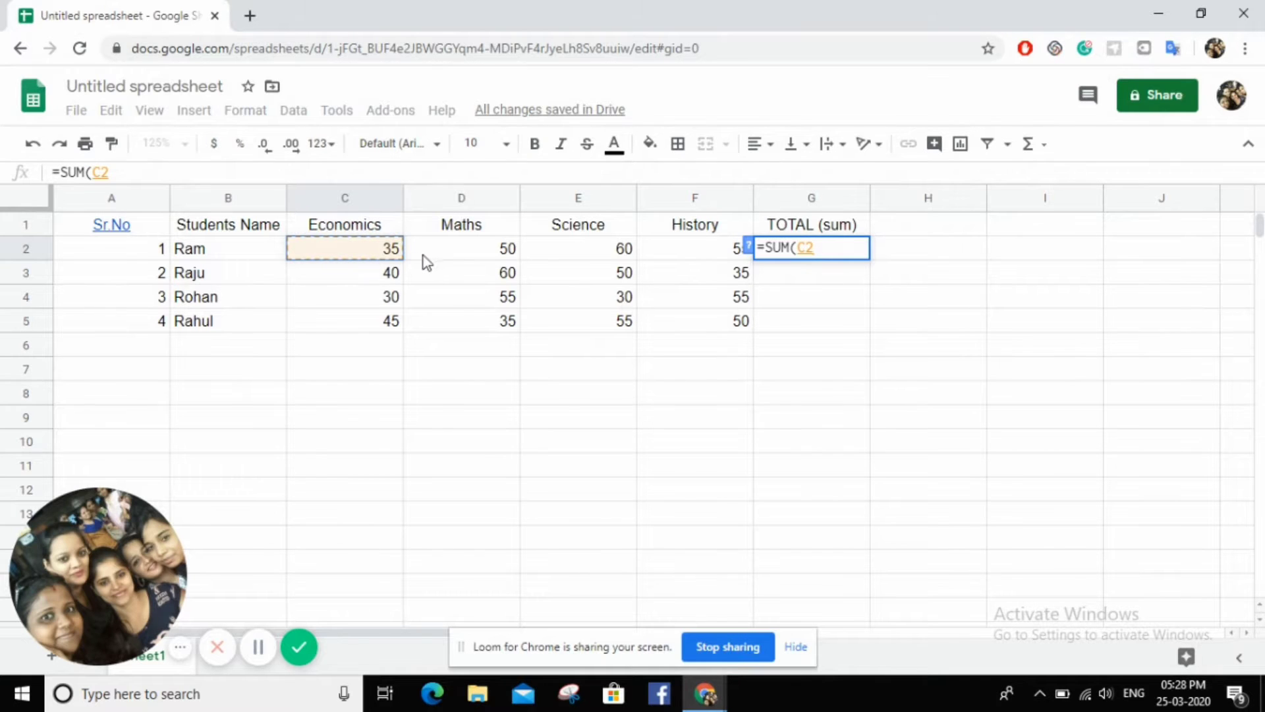
{"action": "left_click", "coordinate": [454, 257]}
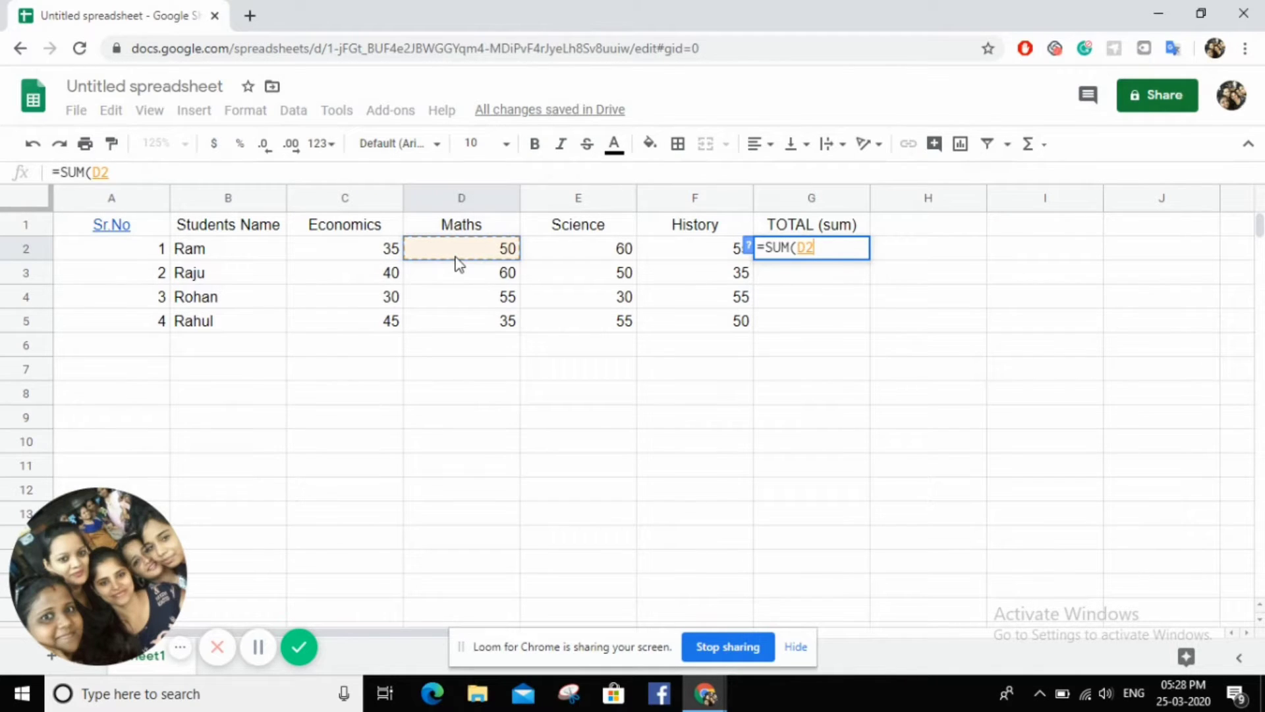
{"action": "left_click", "coordinate": [616, 232]}
{"action": "left_click", "coordinate": [327, 252]}
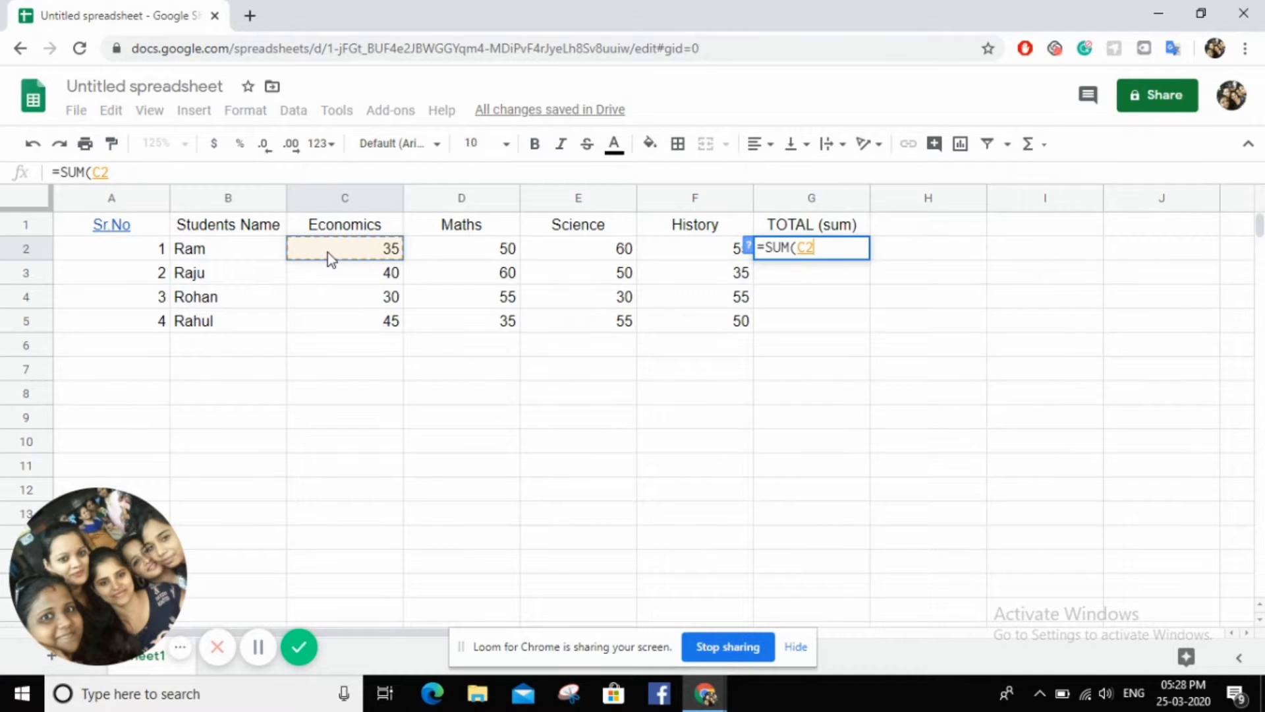
{"action": "key", "text": "shift+Right"}
{"action": "key", "text": "shift+Right"}
{"action": "key", "text": "shift+Right"}
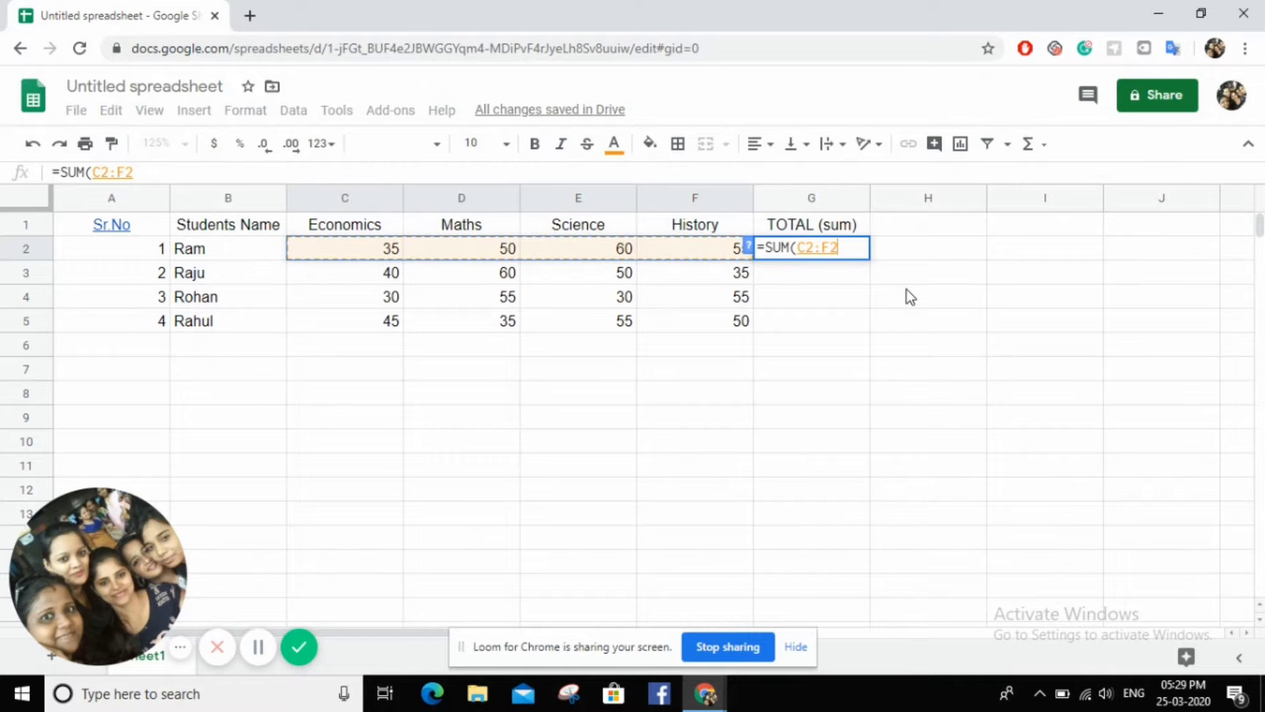
{"action": "type", "text": ")"}
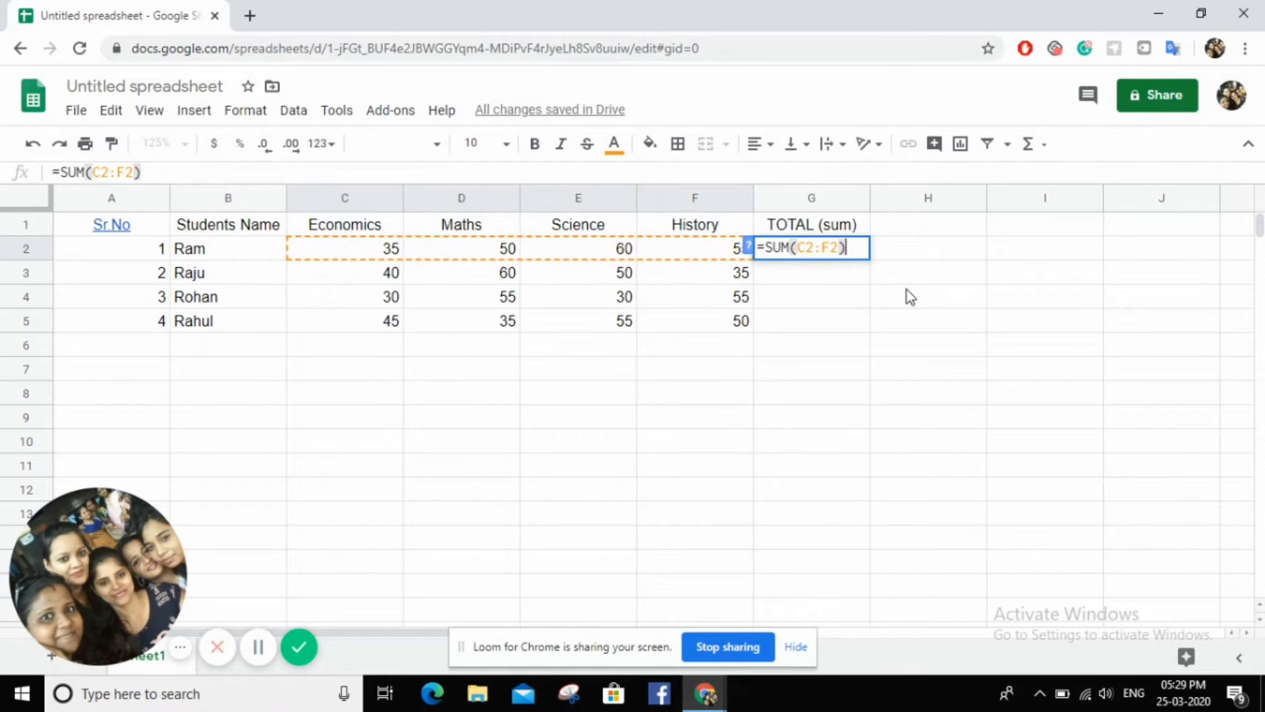
{"action": "key", "text": "Return"}
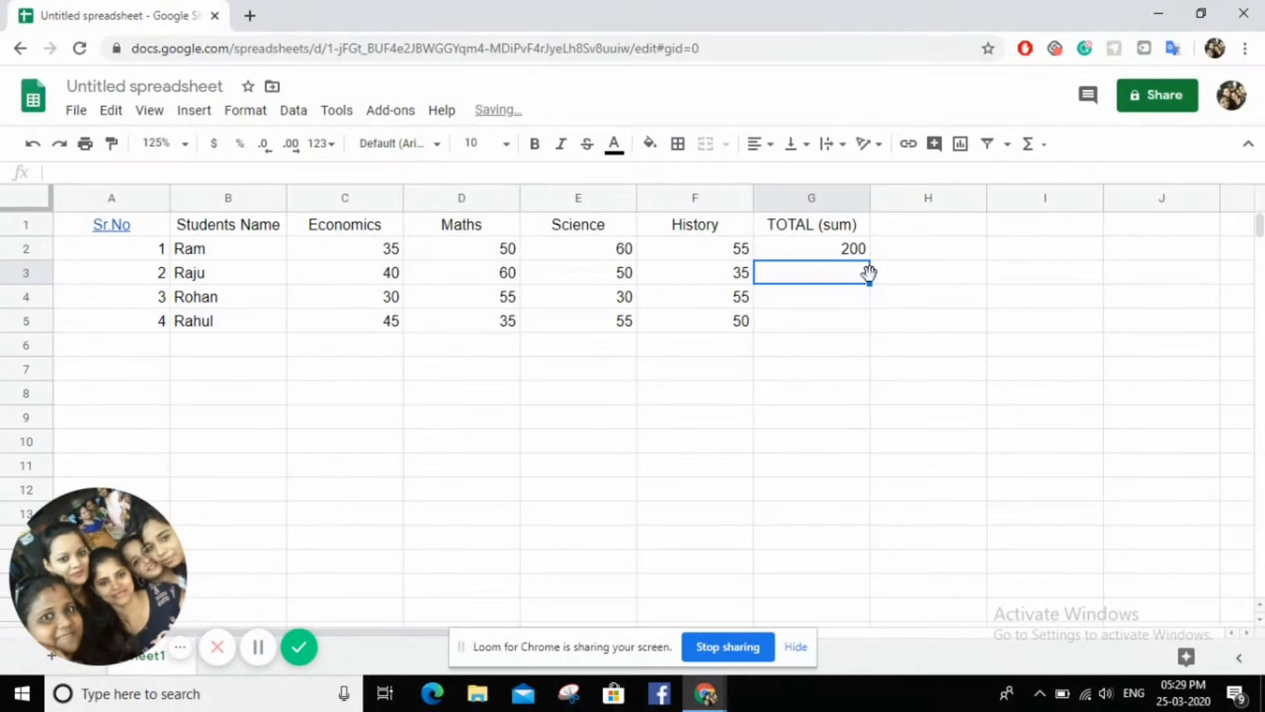
Step: Enter =SUM(C3:F3) in G3 so the second student's total shows 185
{"action": "left_click", "coordinate": [841, 255]}
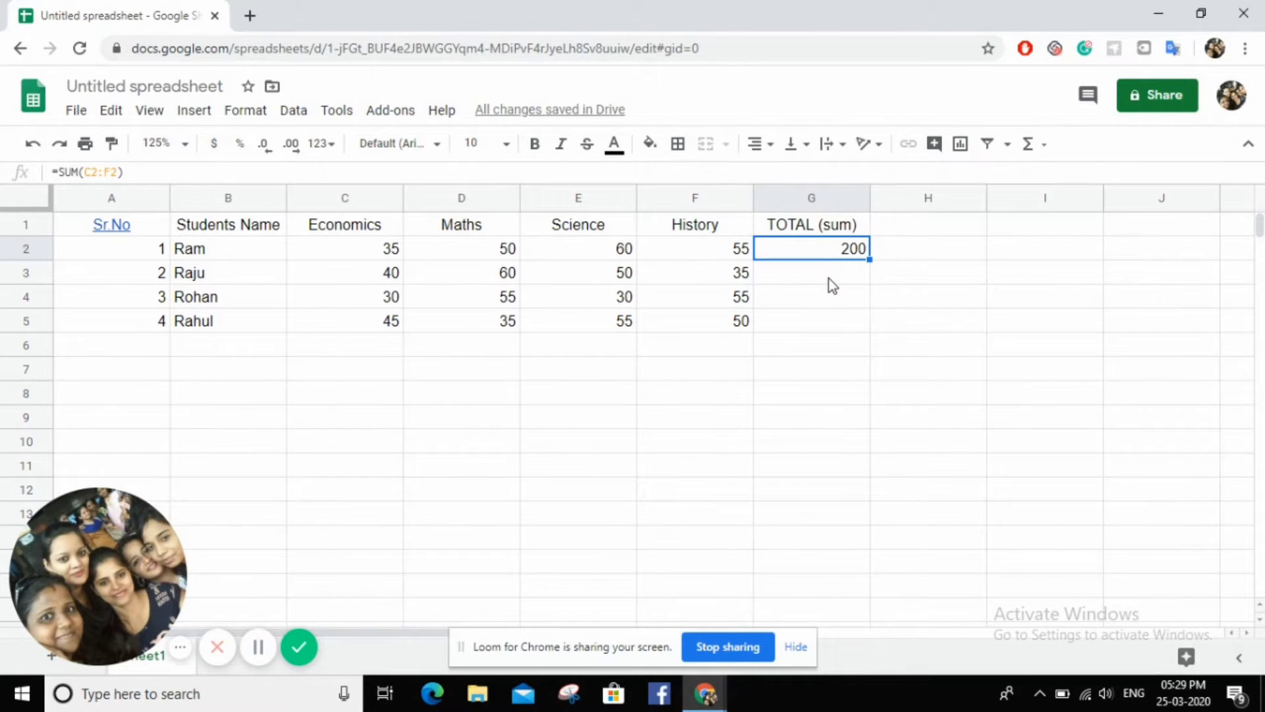
{"action": "left_click", "coordinate": [829, 279]}
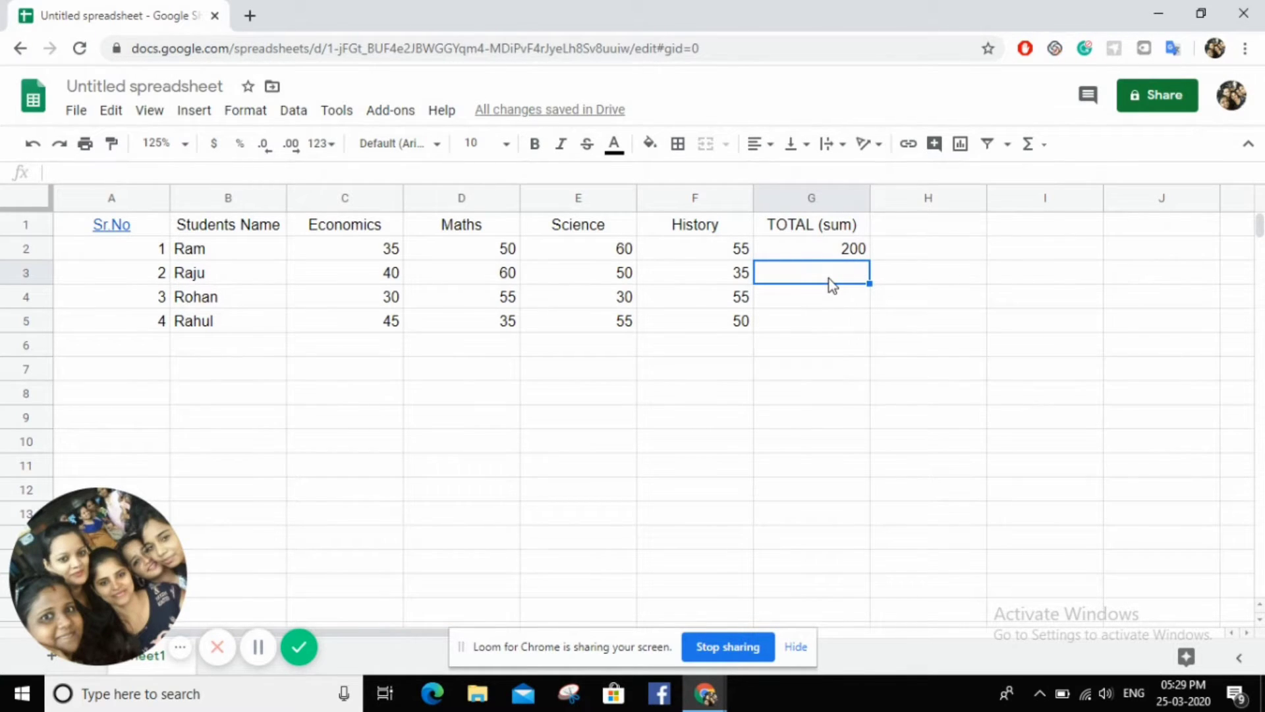
{"action": "type", "text": "="}
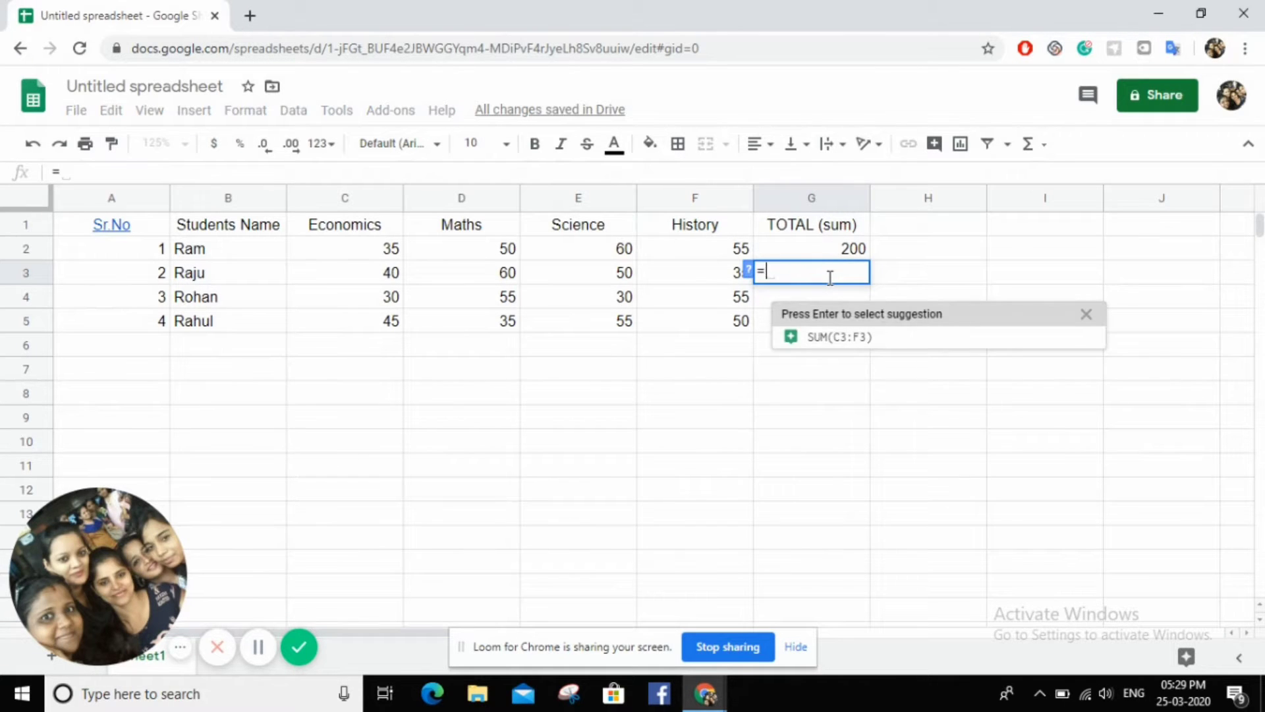
{"action": "type", "text": "SUM"}
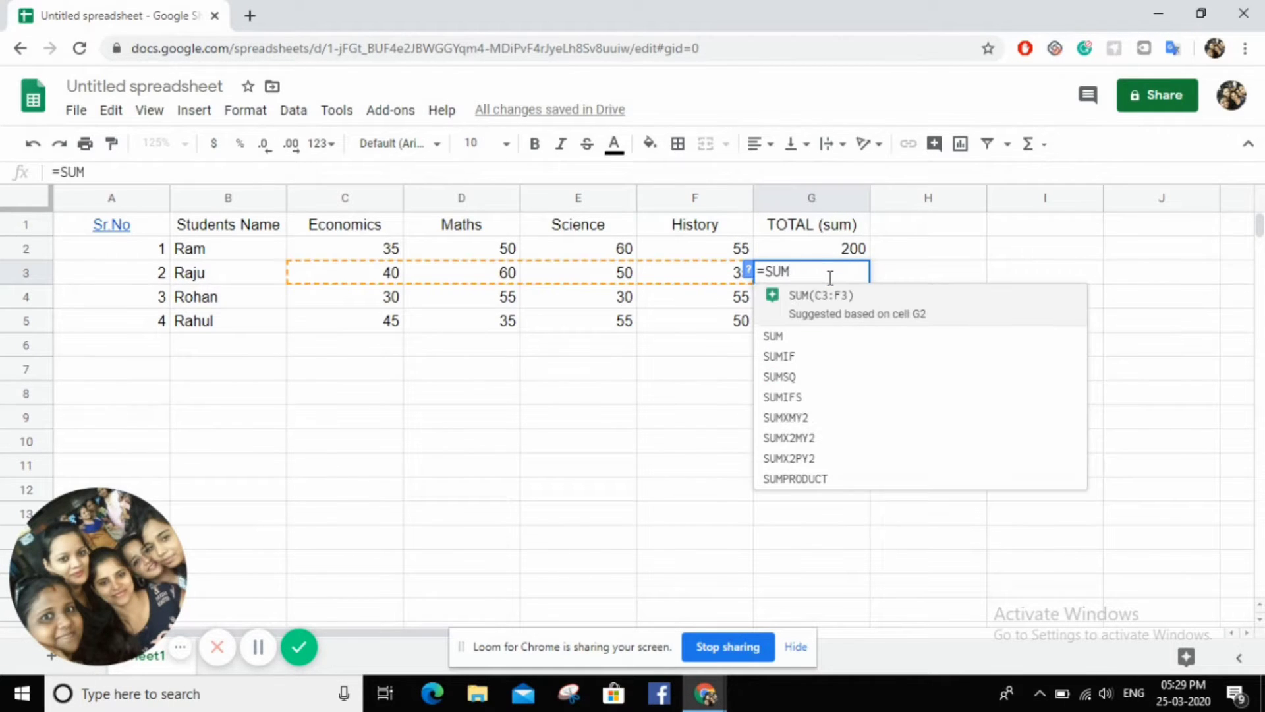
{"action": "type", "text": "("}
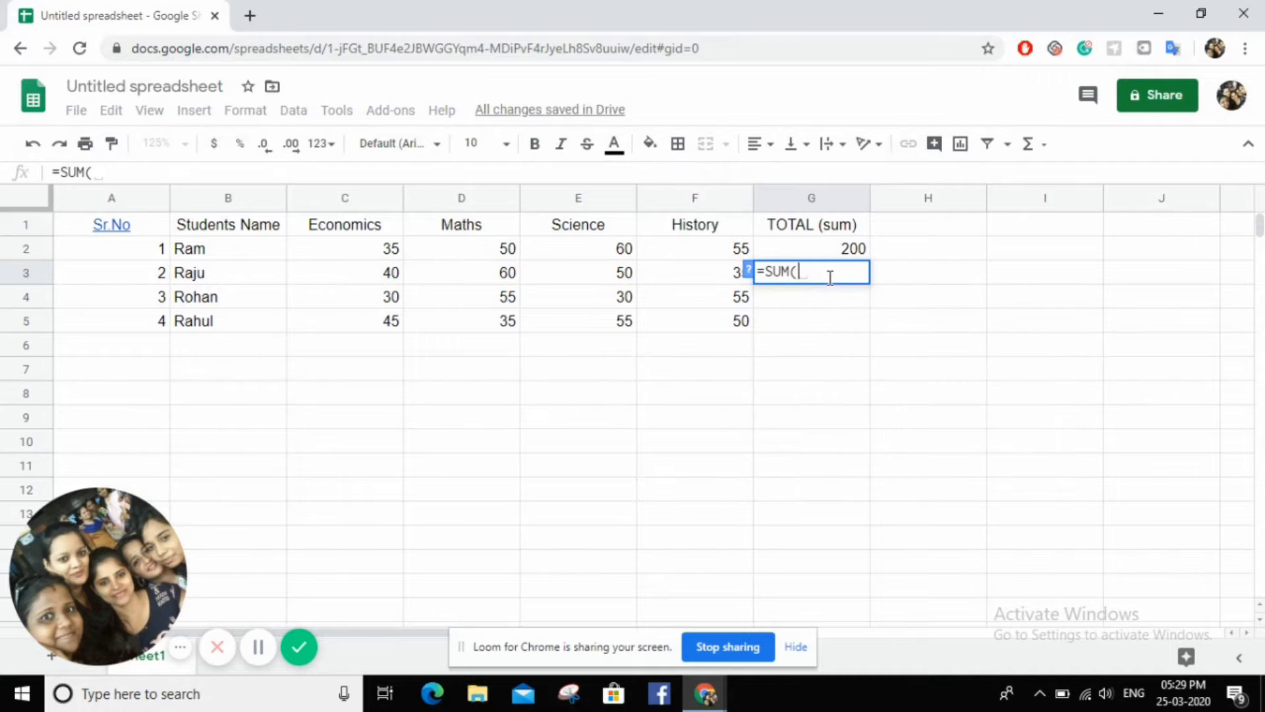
{"action": "left_click", "coordinate": [354, 278]}
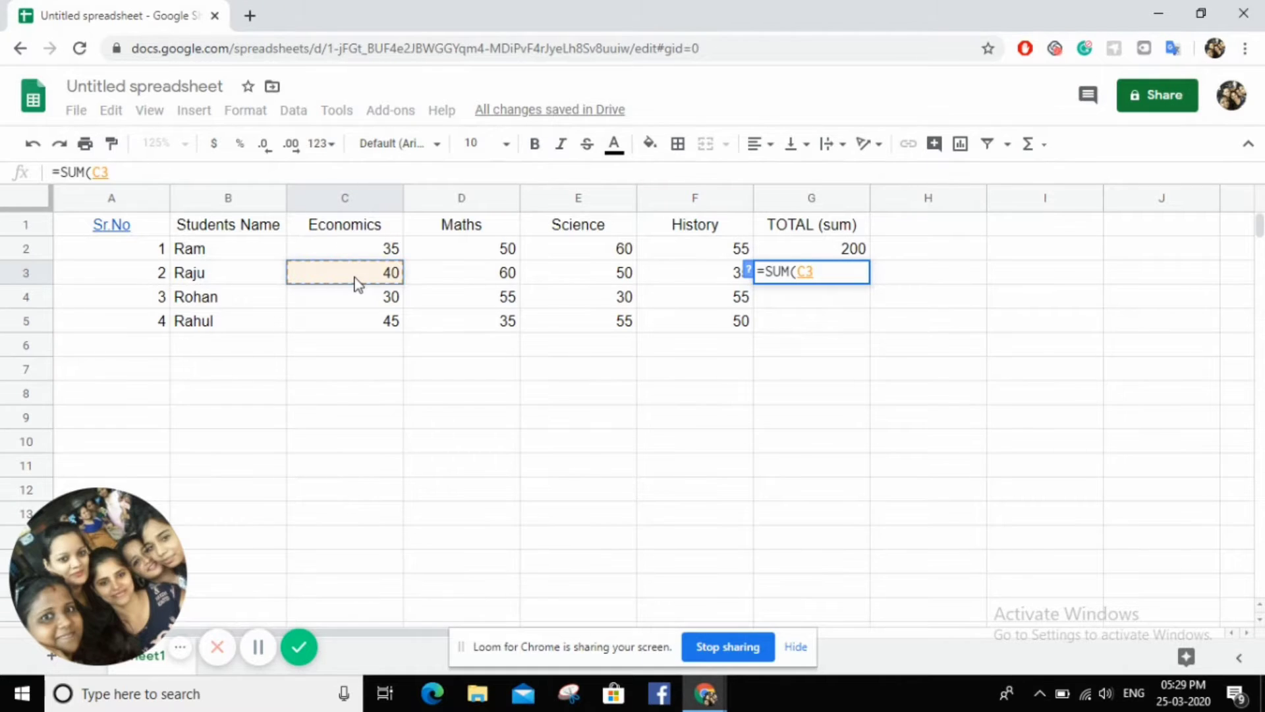
{"action": "key", "text": "shift+Right"}
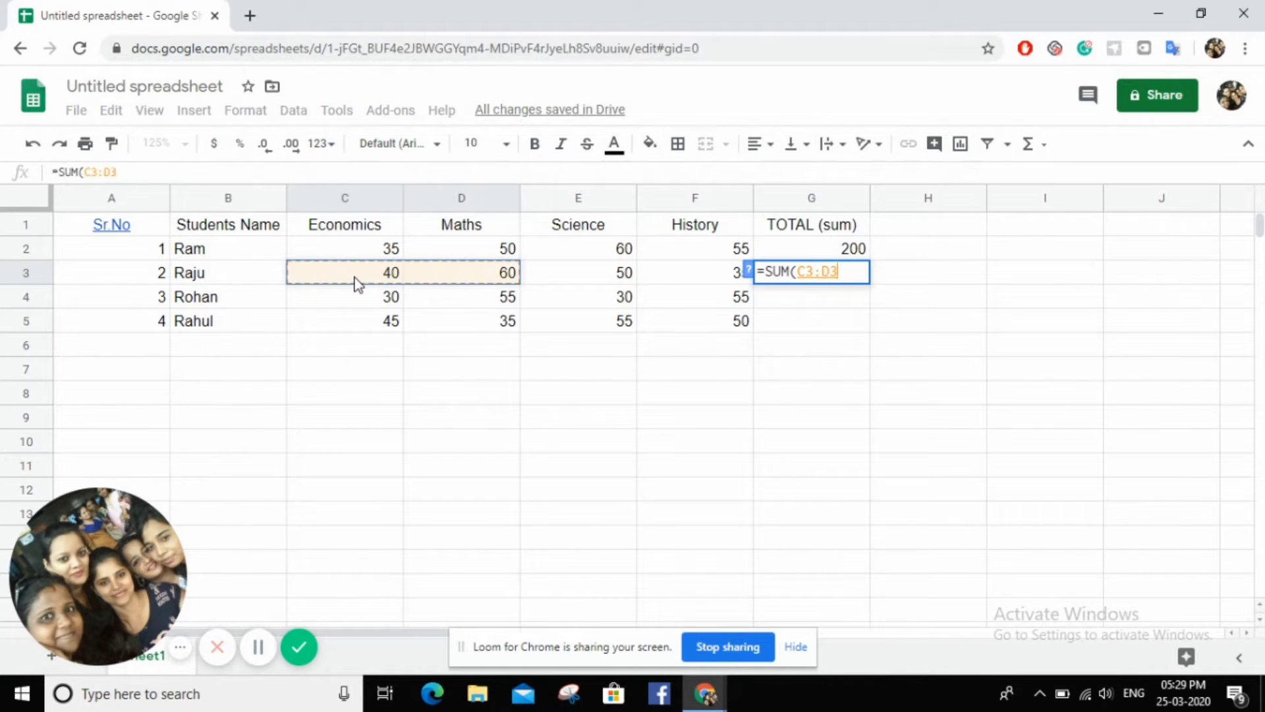
{"action": "key", "text": "shift+Right"}
{"action": "key", "text": "shift+Right"}
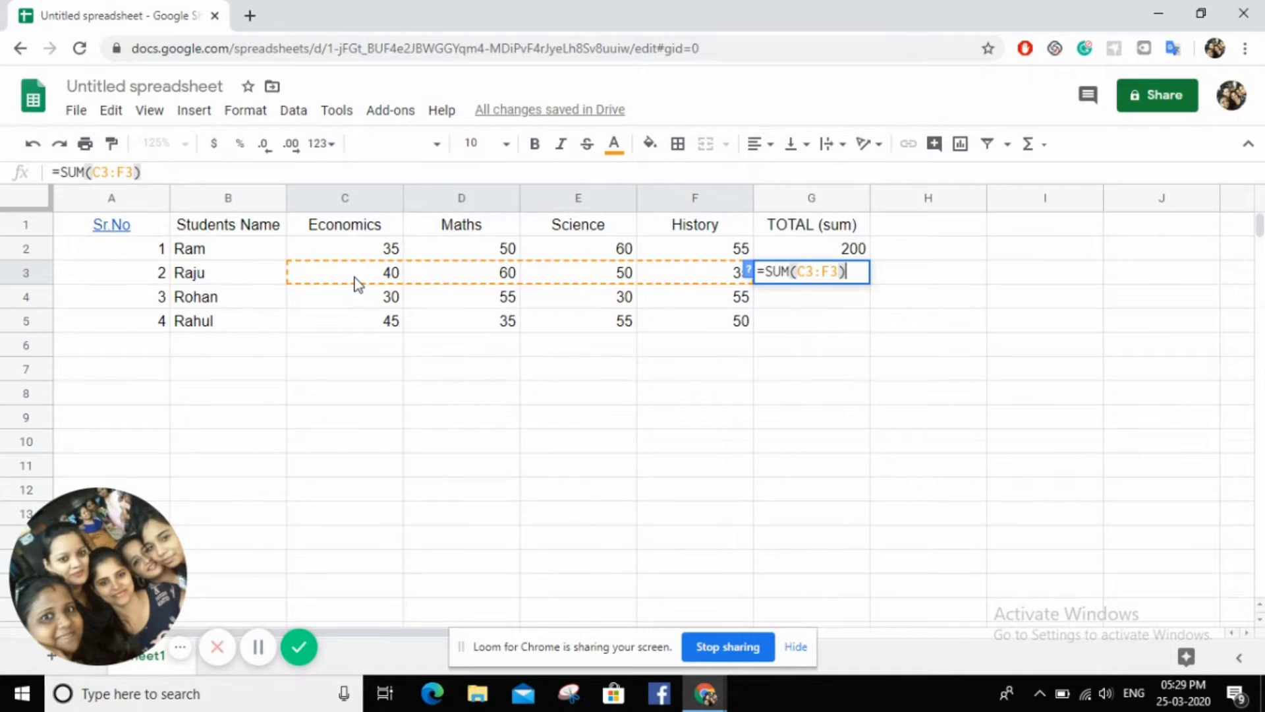
{"action": "key", "text": "Return"}
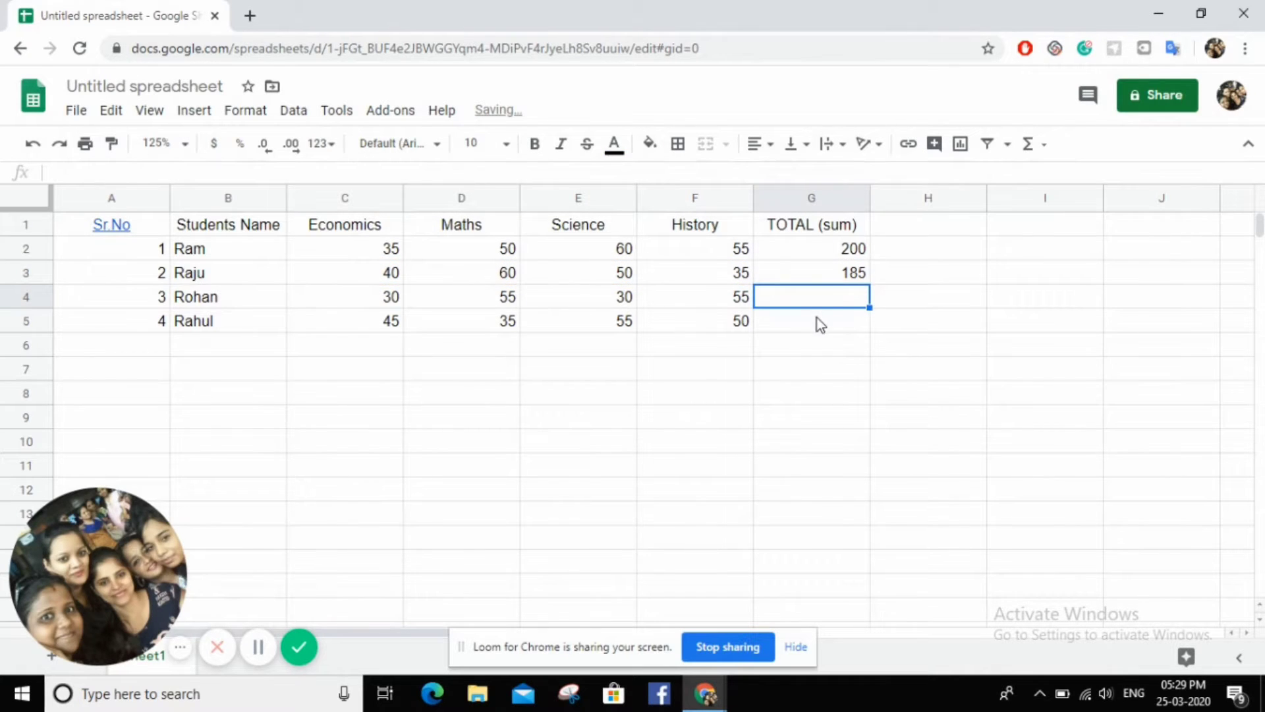
{"action": "left_click", "coordinate": [839, 280]}
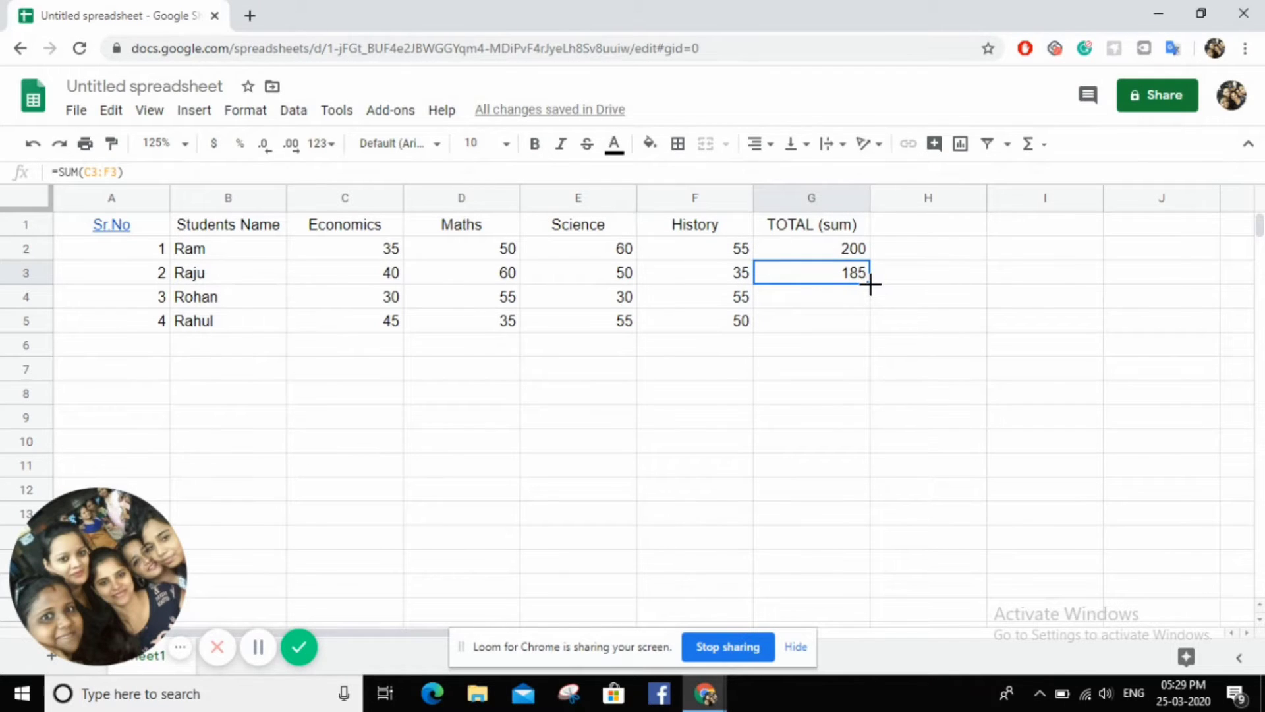
Step: Fill the total formula down to G5 (170, 185) and review =SUM(C2:F2) in G2
{"action": "left_click_drag", "start_coordinate": [870, 284], "coordinate": [866, 326]}
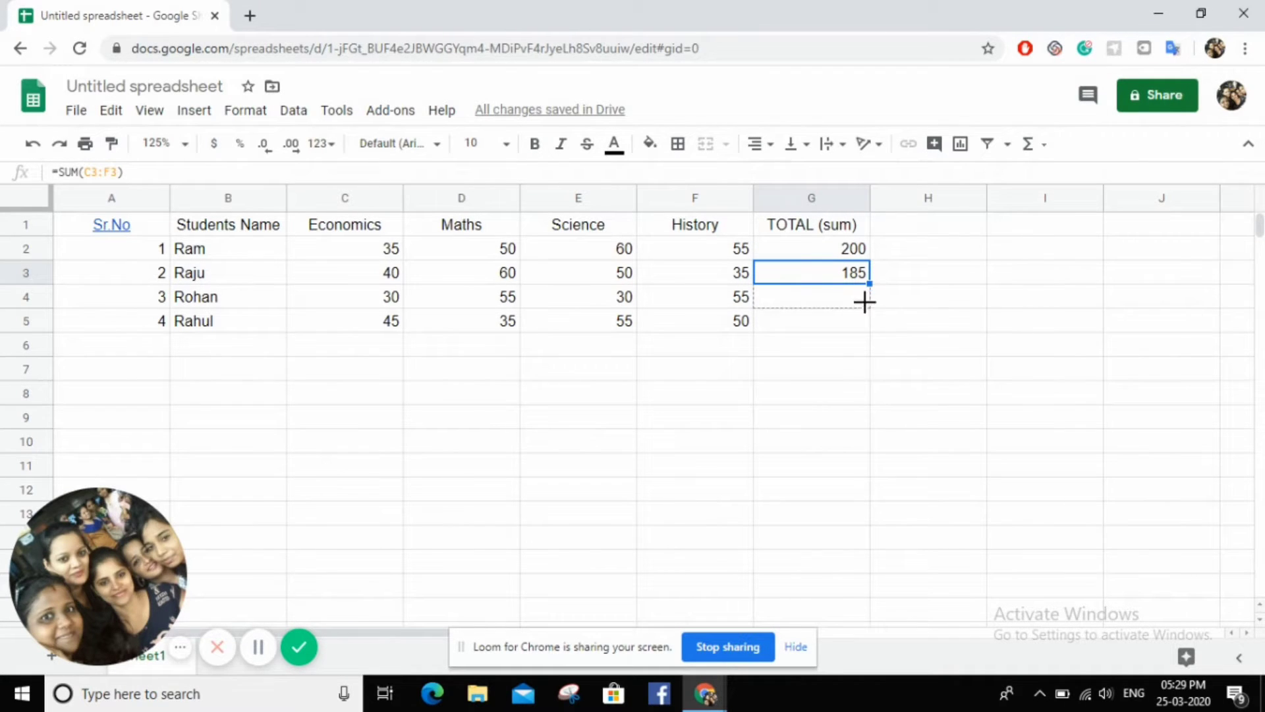
{"action": "left_click", "coordinate": [922, 326]}
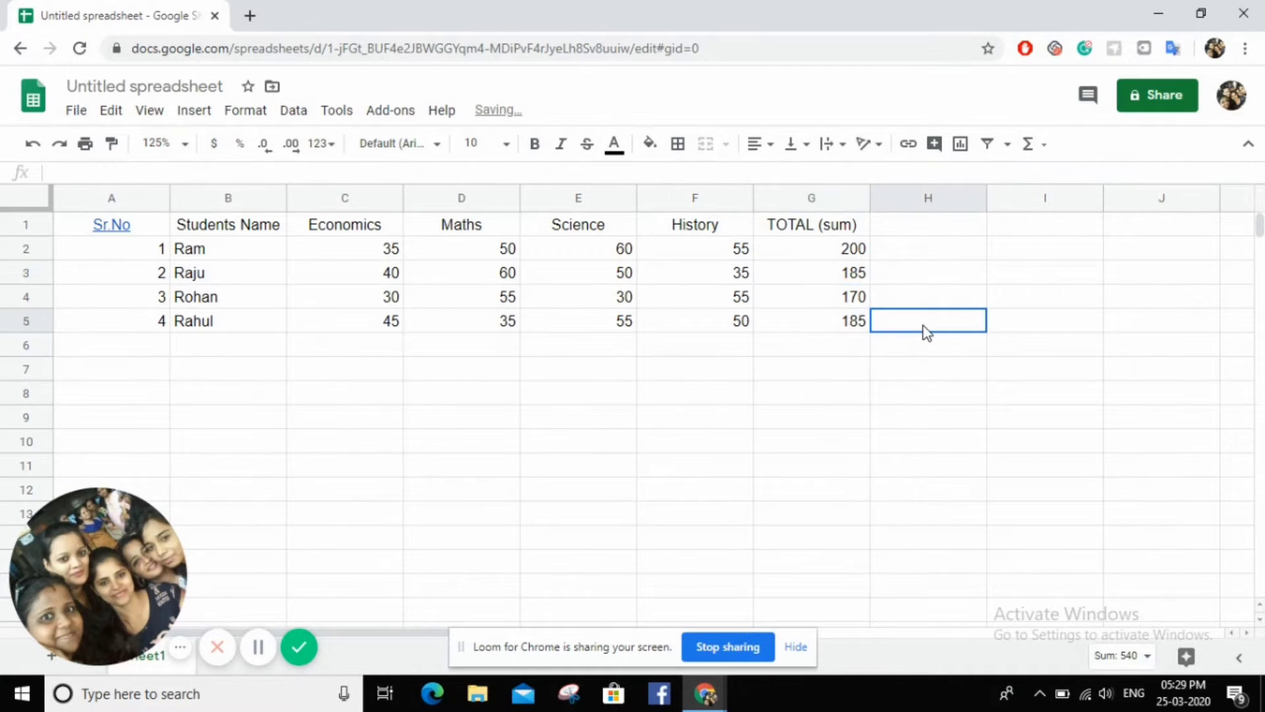
{"action": "left_click", "coordinate": [935, 222]}
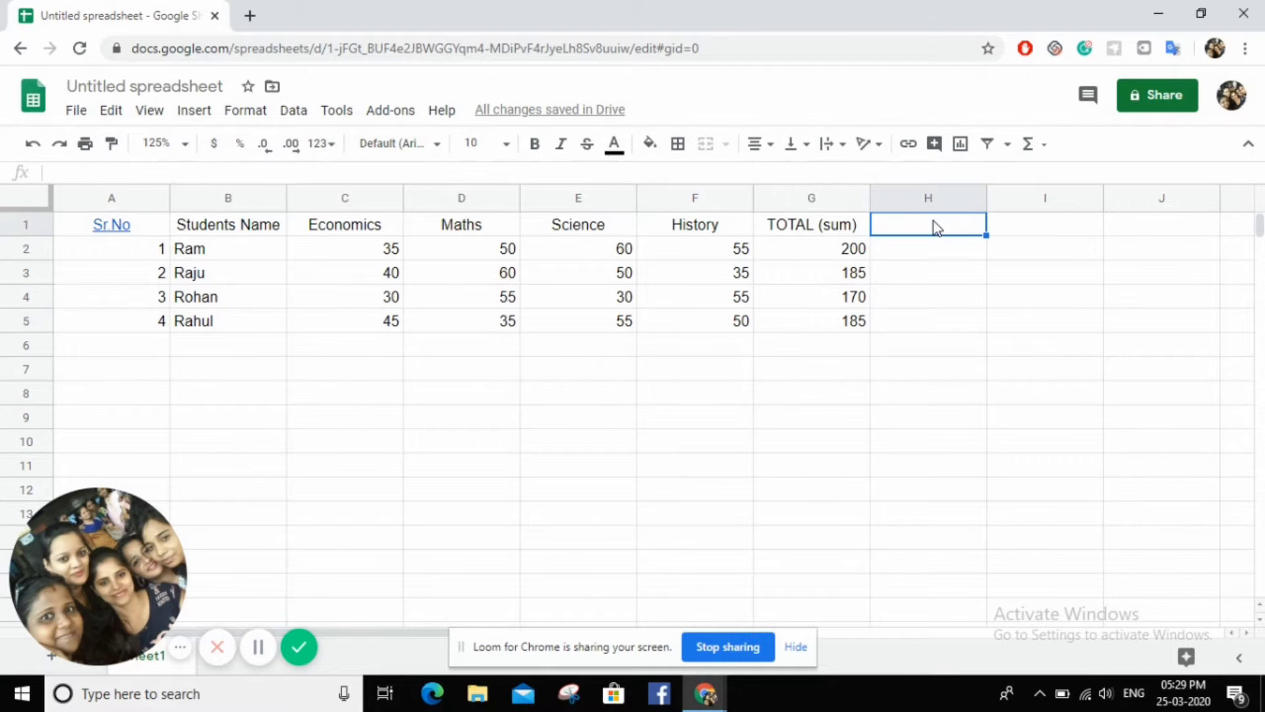
{"action": "left_click", "coordinate": [810, 232]}
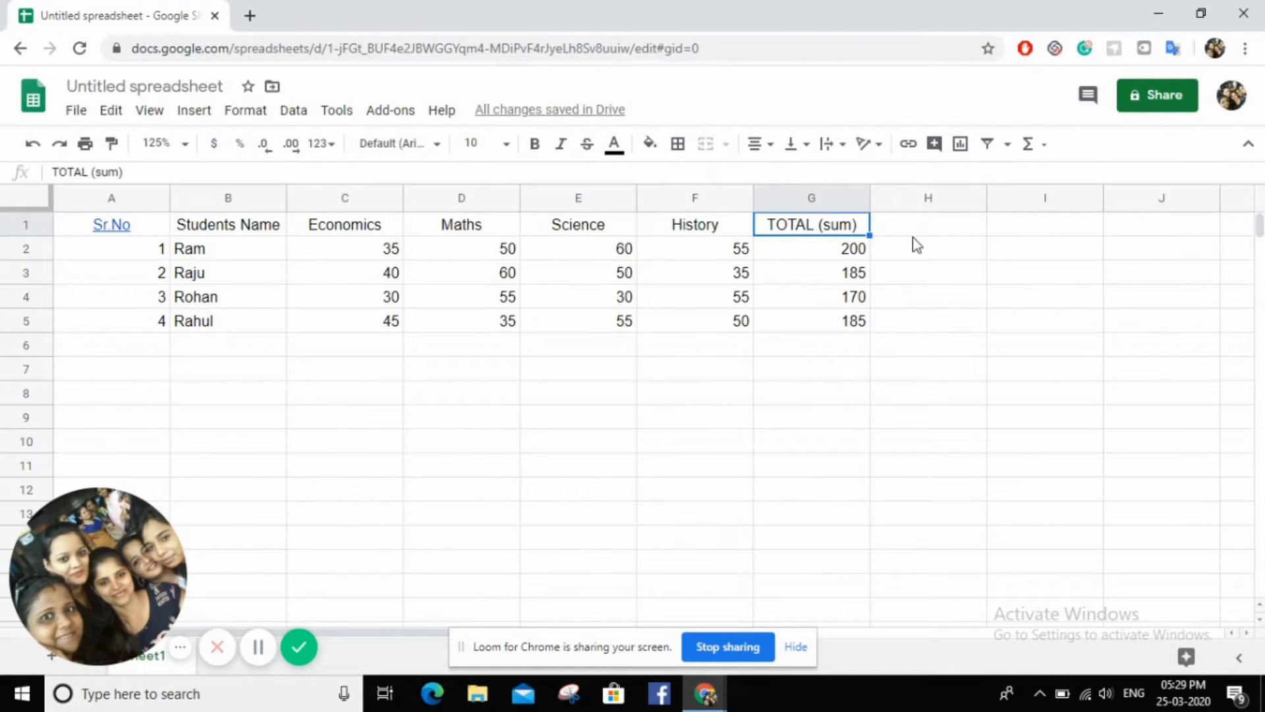
{"action": "left_click", "coordinate": [824, 259]}
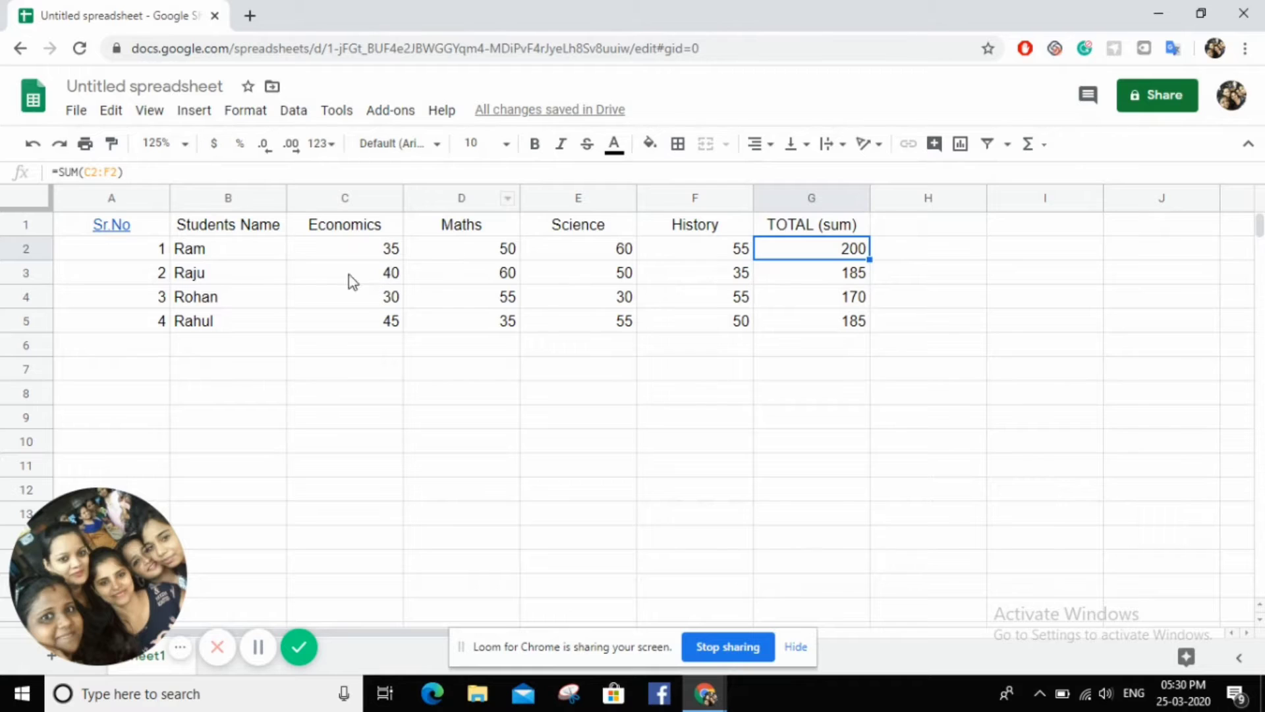
{"action": "left_click", "coordinate": [142, 170]}
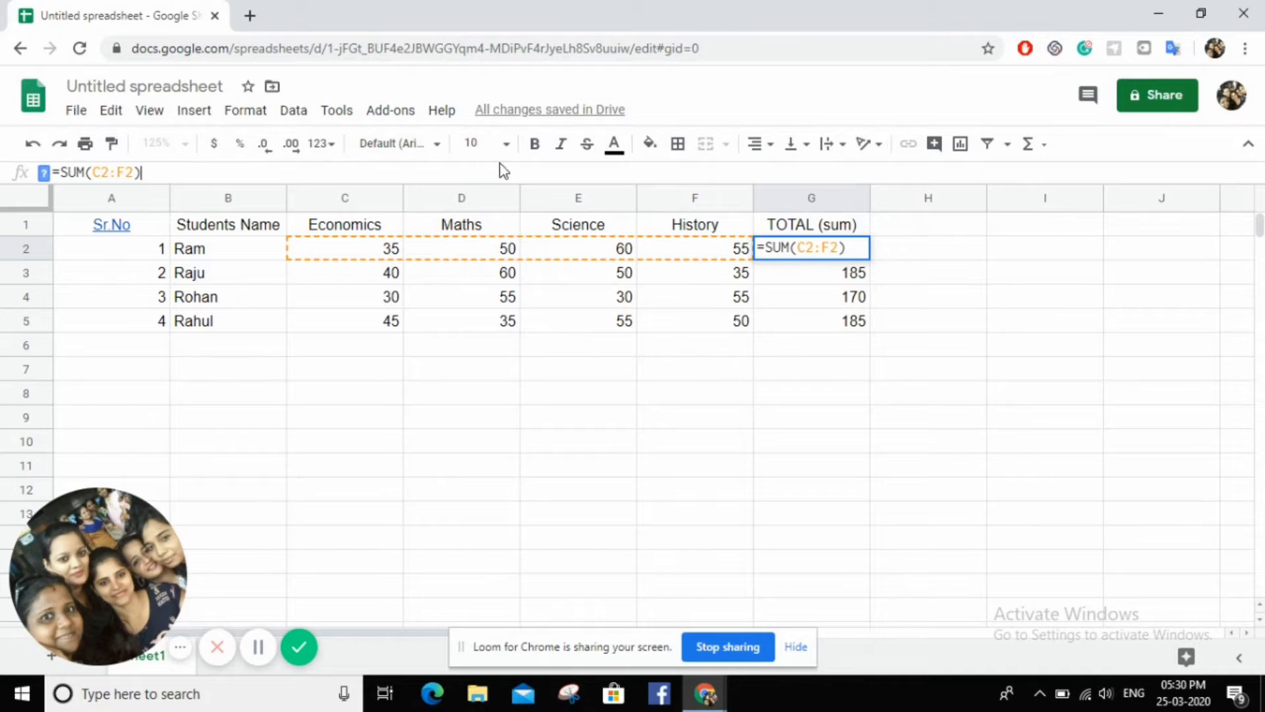
{"action": "left_click", "coordinate": [579, 361]}
{"action": "left_click", "coordinate": [954, 225]}
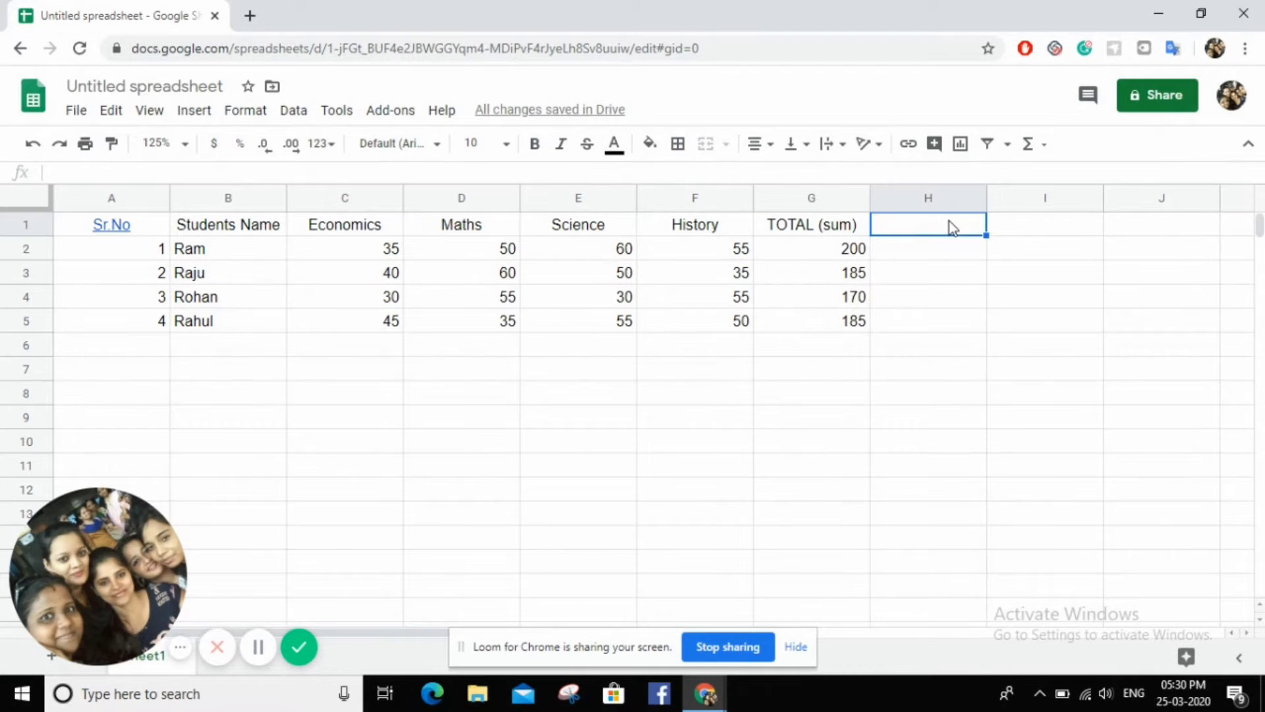
Step: Head column H with 'AVERAGE' in H1 and begin a formula in H2
{"action": "type", "text": "aVER"}
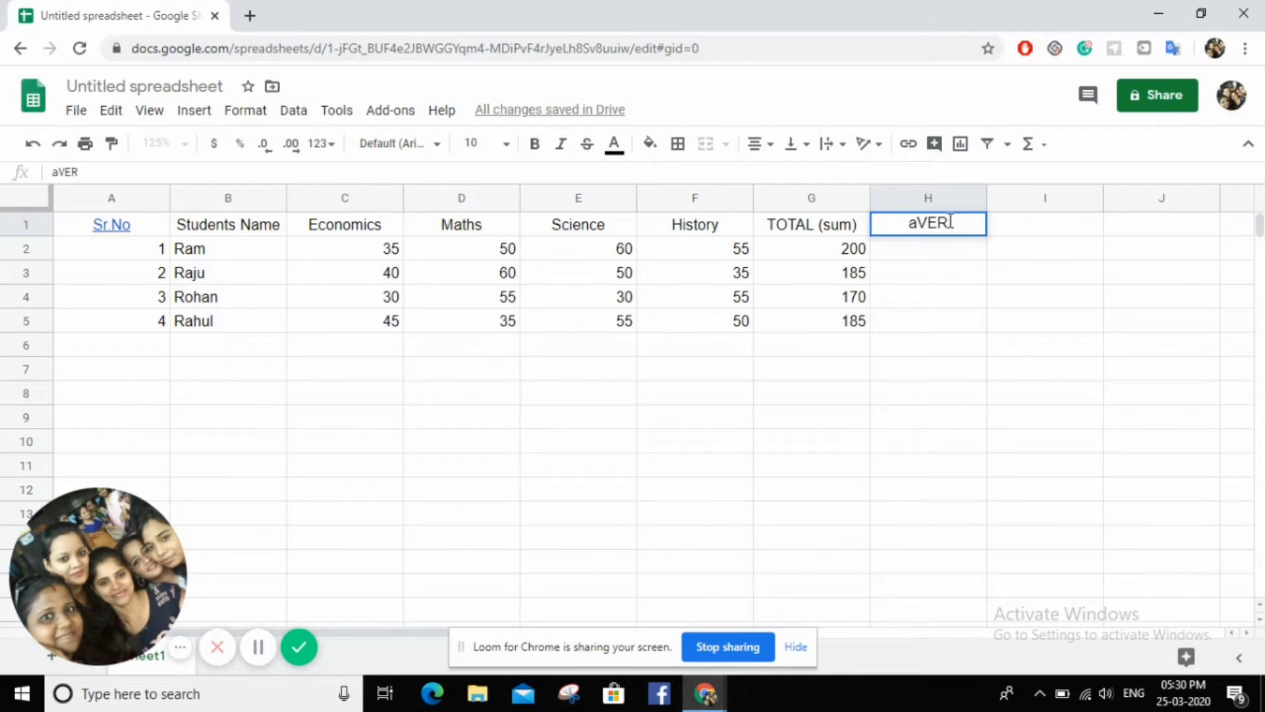
{"action": "type", "text": "AGE"}
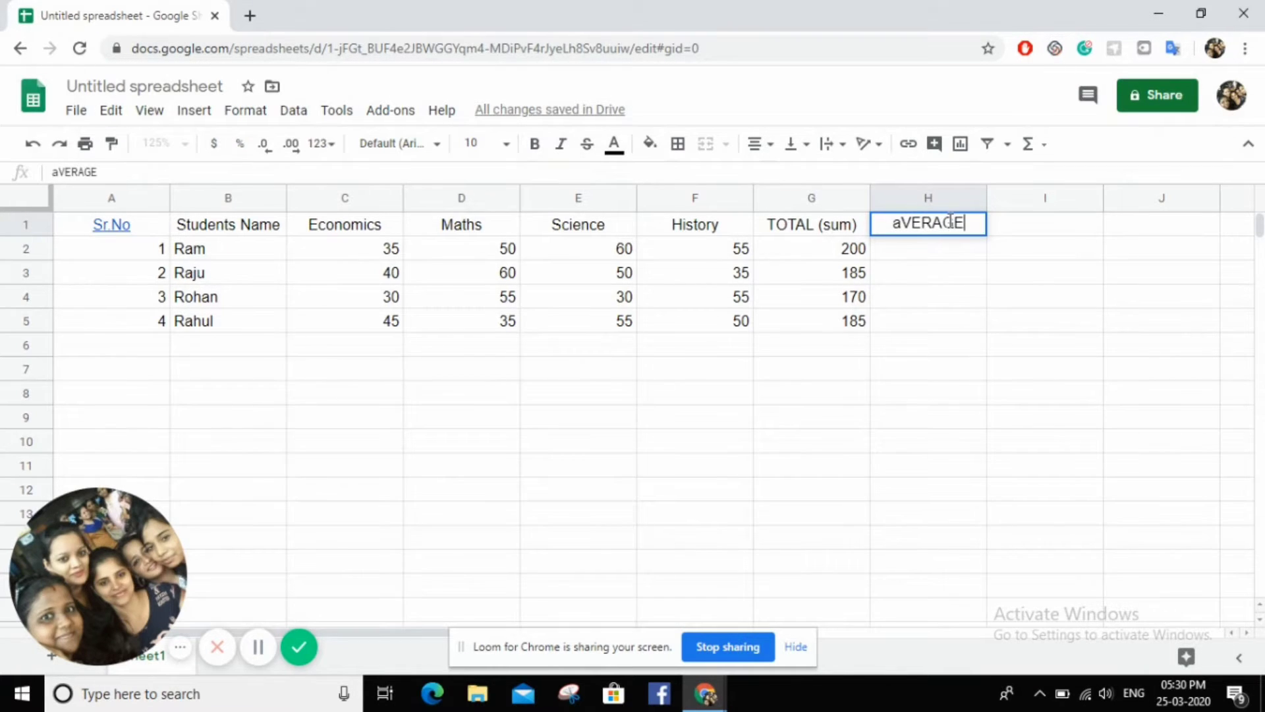
{"action": "left_click", "coordinate": [902, 223]}
{"action": "key", "text": "BackSpace"}
{"action": "type", "text": "A"}
{"action": "left_click", "coordinate": [915, 244]}
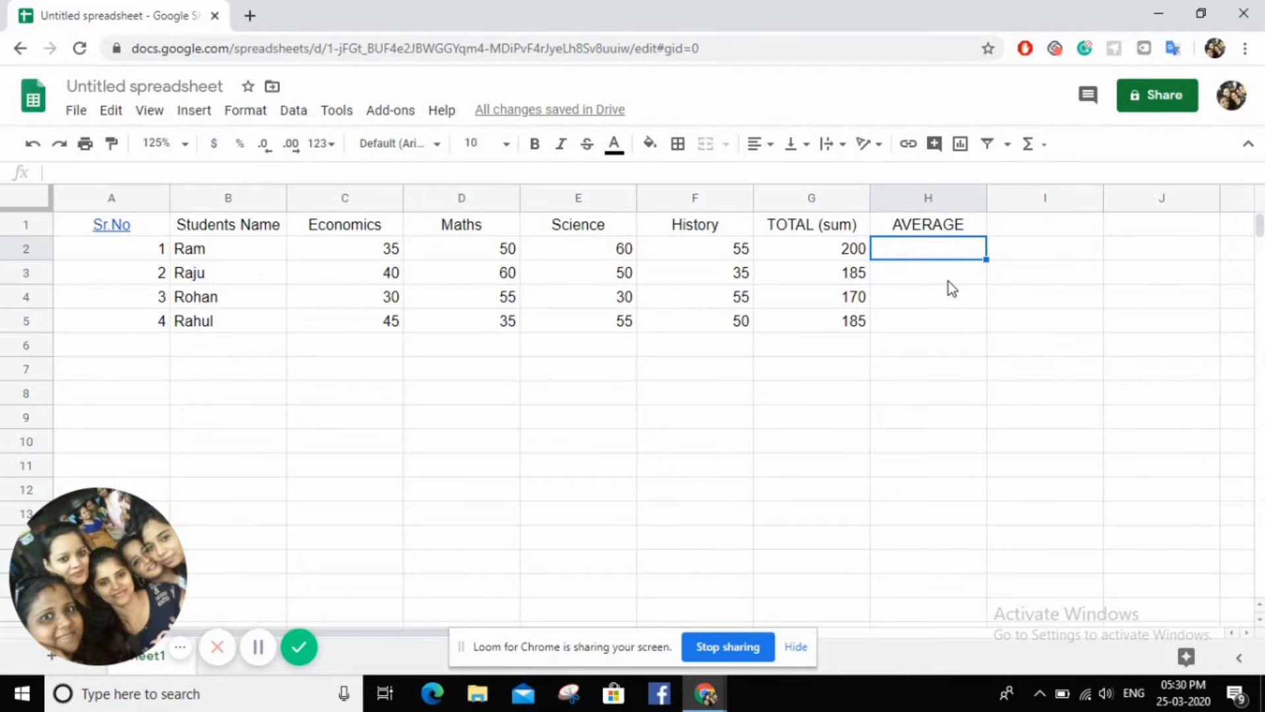
{"action": "type", "text": "="}
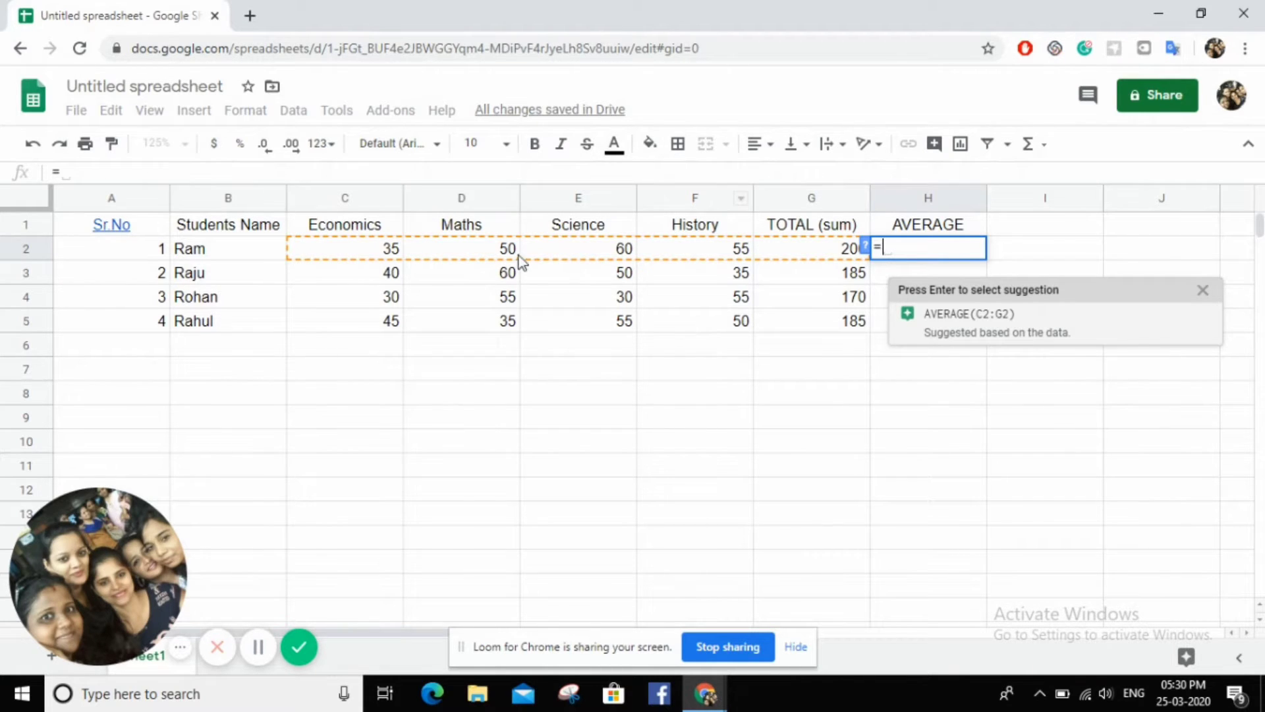
Step: Enter =AVERAGE(C2:F2) in H2, giving the first student's average of 50
{"action": "left_click", "coordinate": [916, 244]}
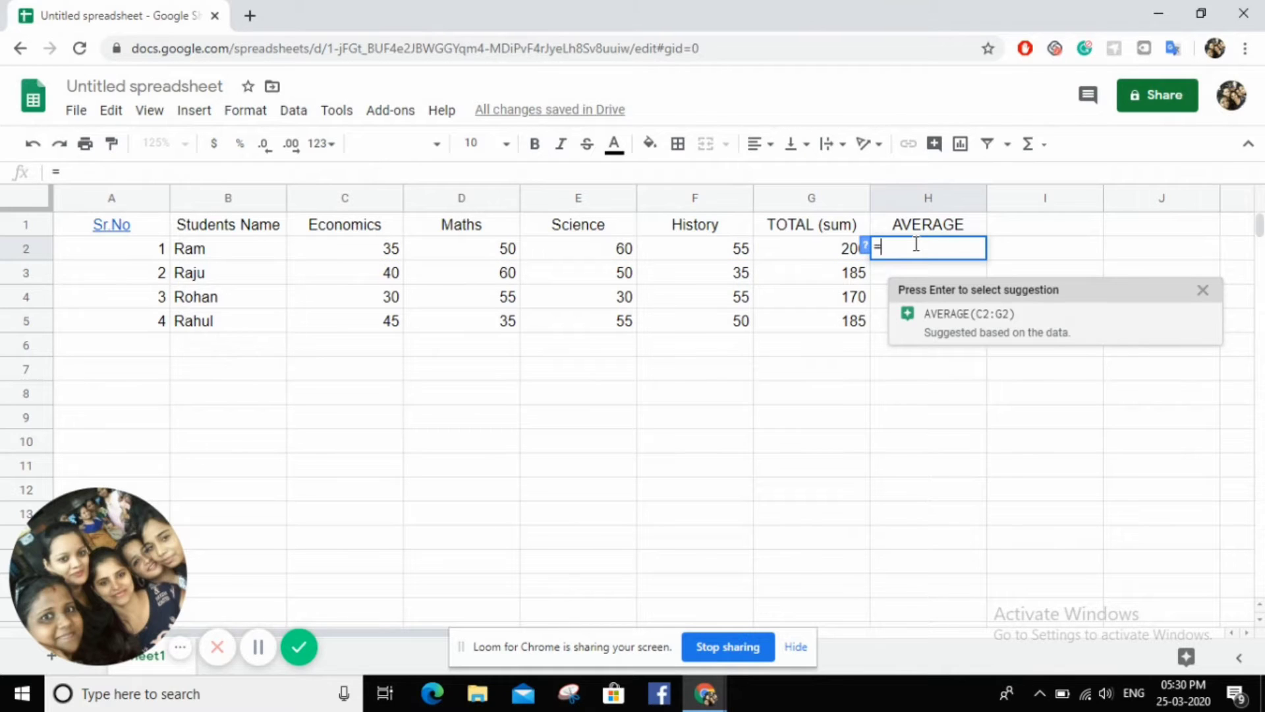
{"action": "type", "text": "a"}
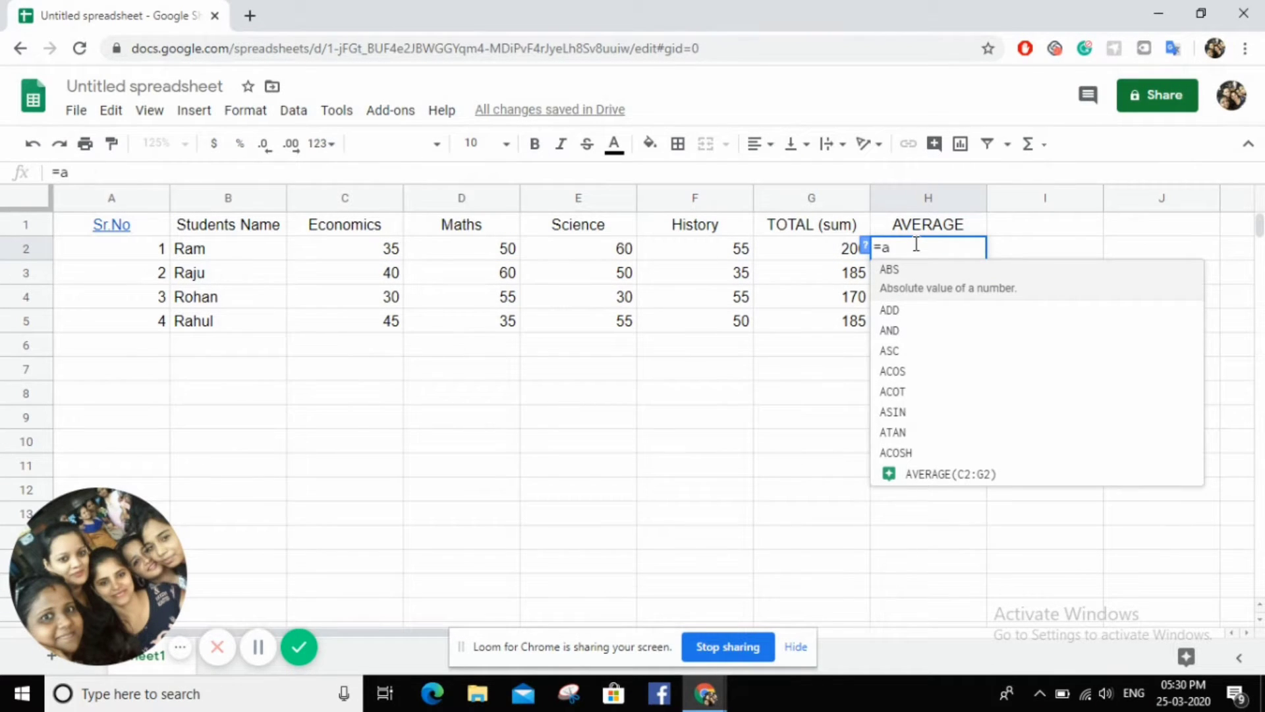
{"action": "type", "text": "verage"}
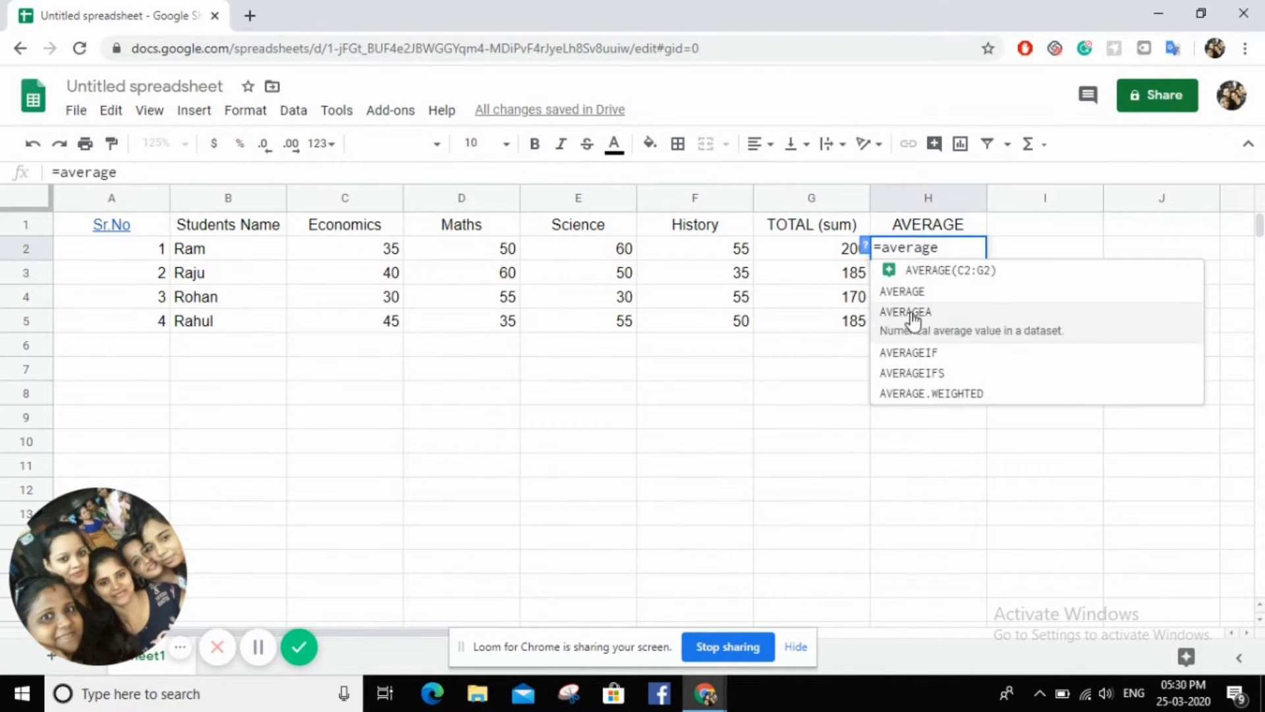
{"action": "left_click", "coordinate": [914, 302]}
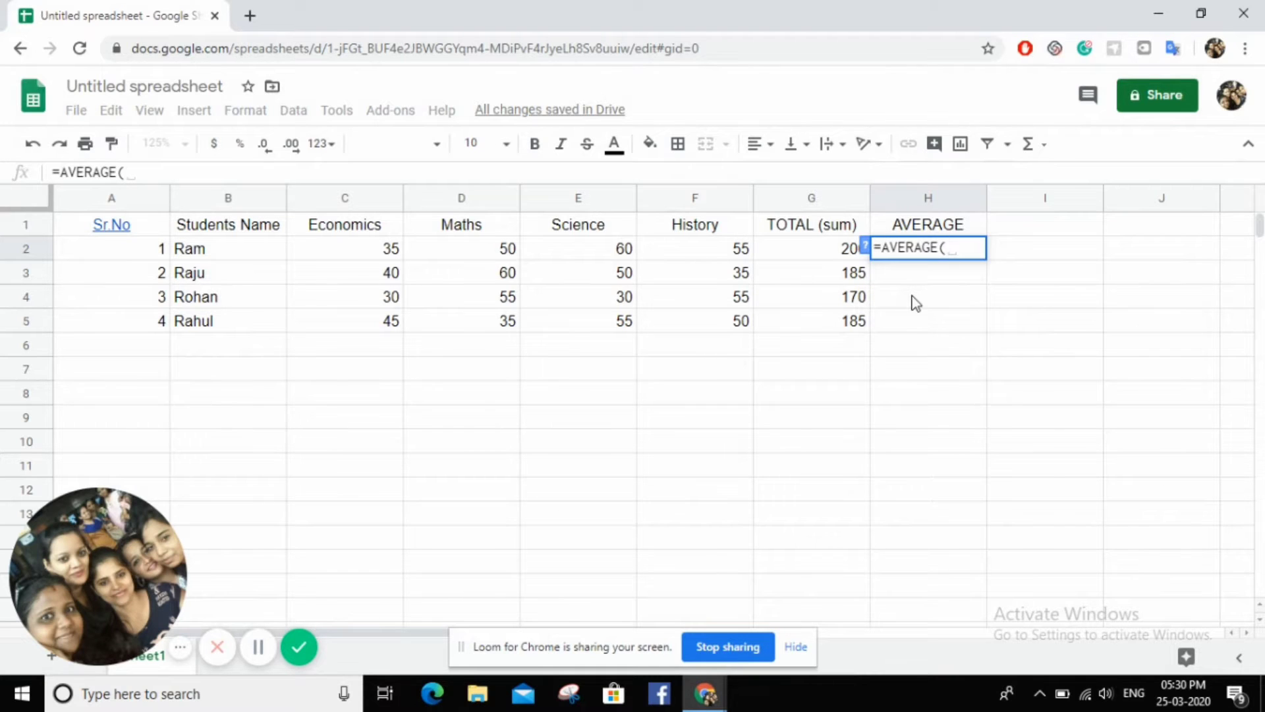
{"action": "left_click", "coordinate": [361, 248]}
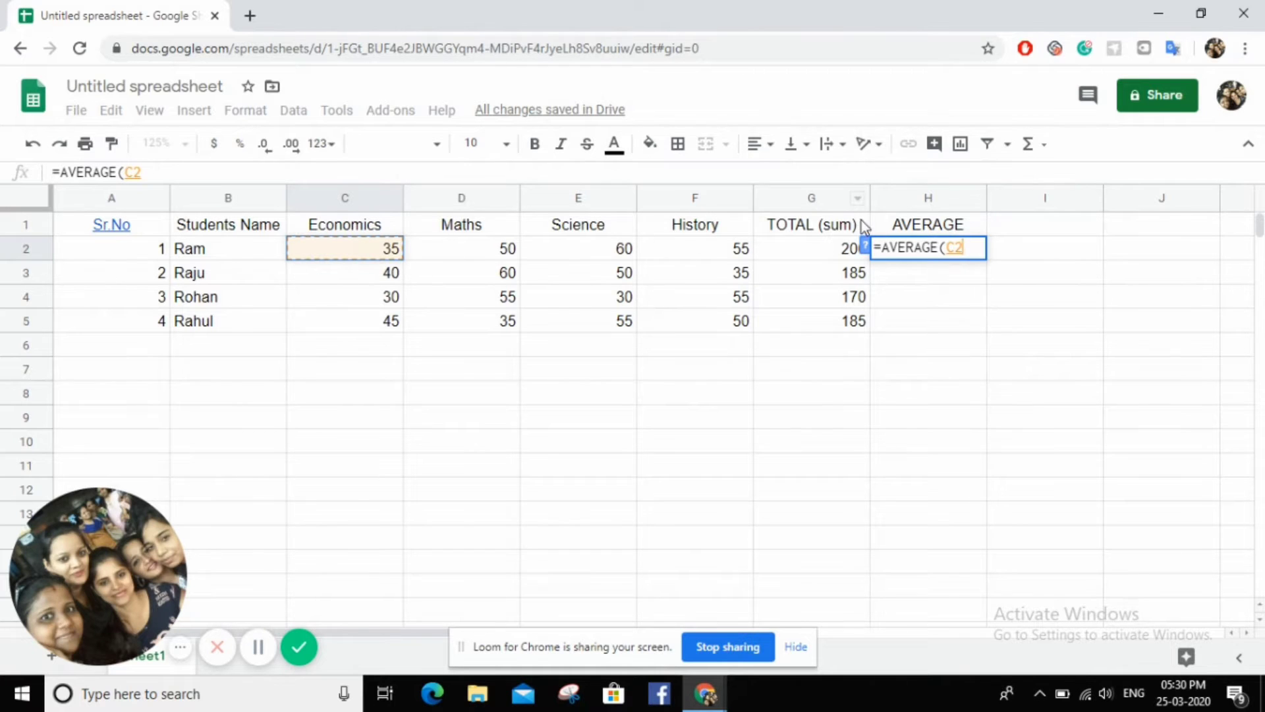
{"action": "left_click", "coordinate": [838, 227]}
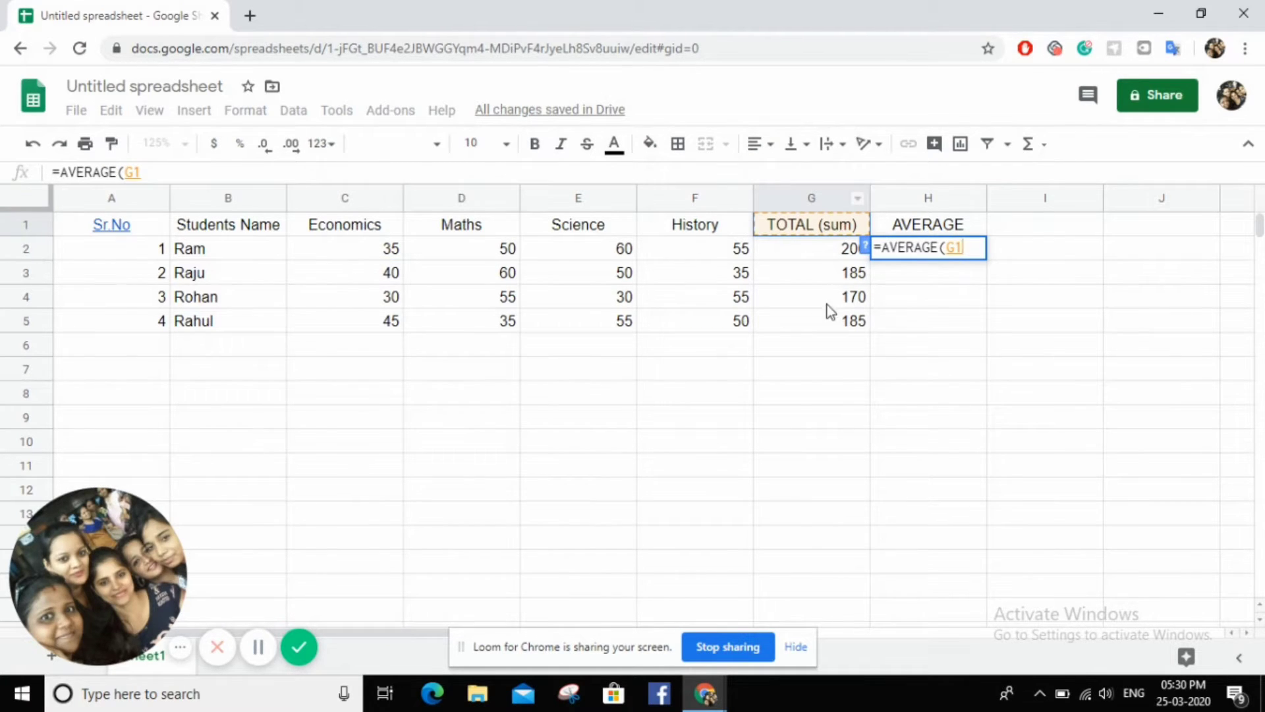
{"action": "left_click", "coordinate": [304, 248]}
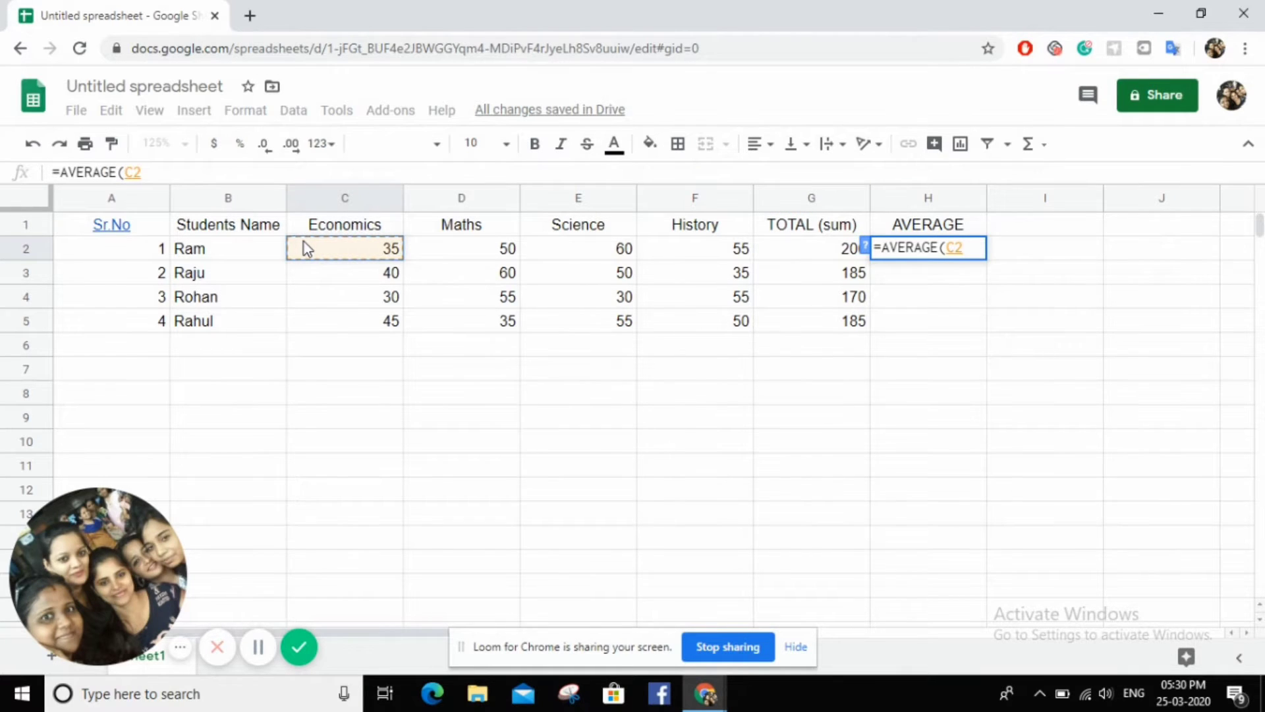
{"action": "key", "text": "shift+Right"}
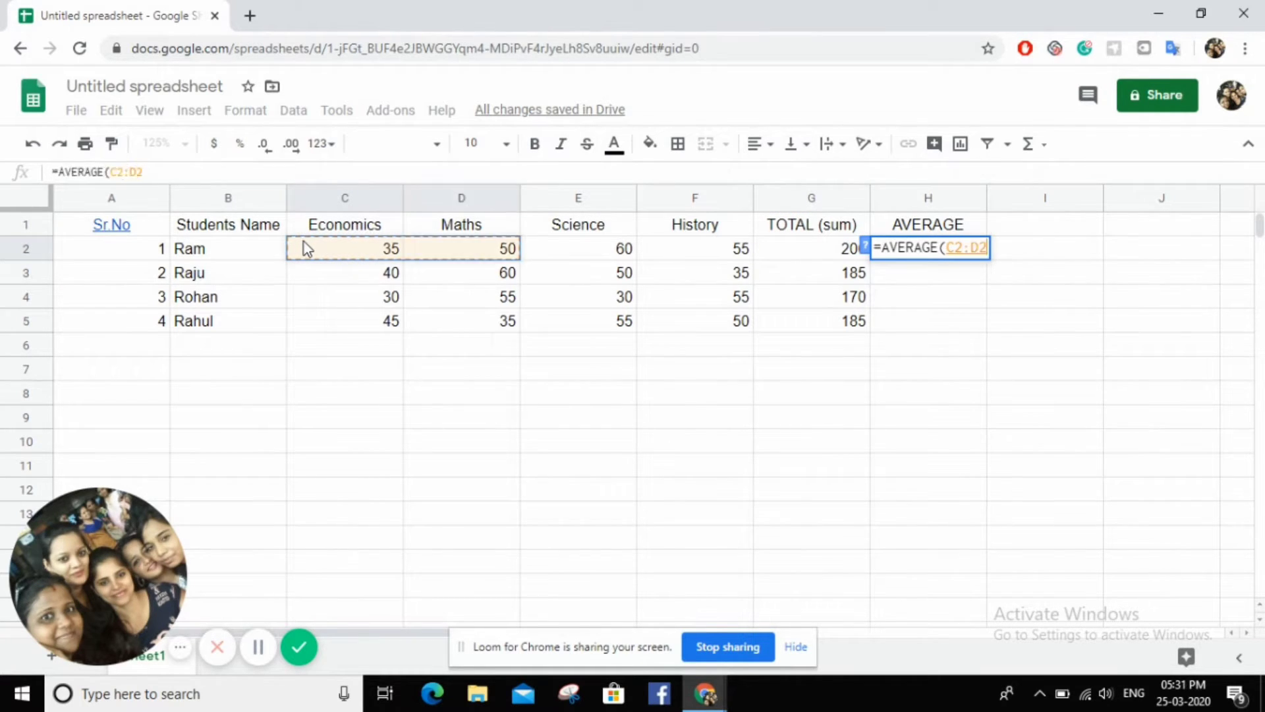
{"action": "key", "text": "shift+Right"}
{"action": "key", "text": "shift+Right"}
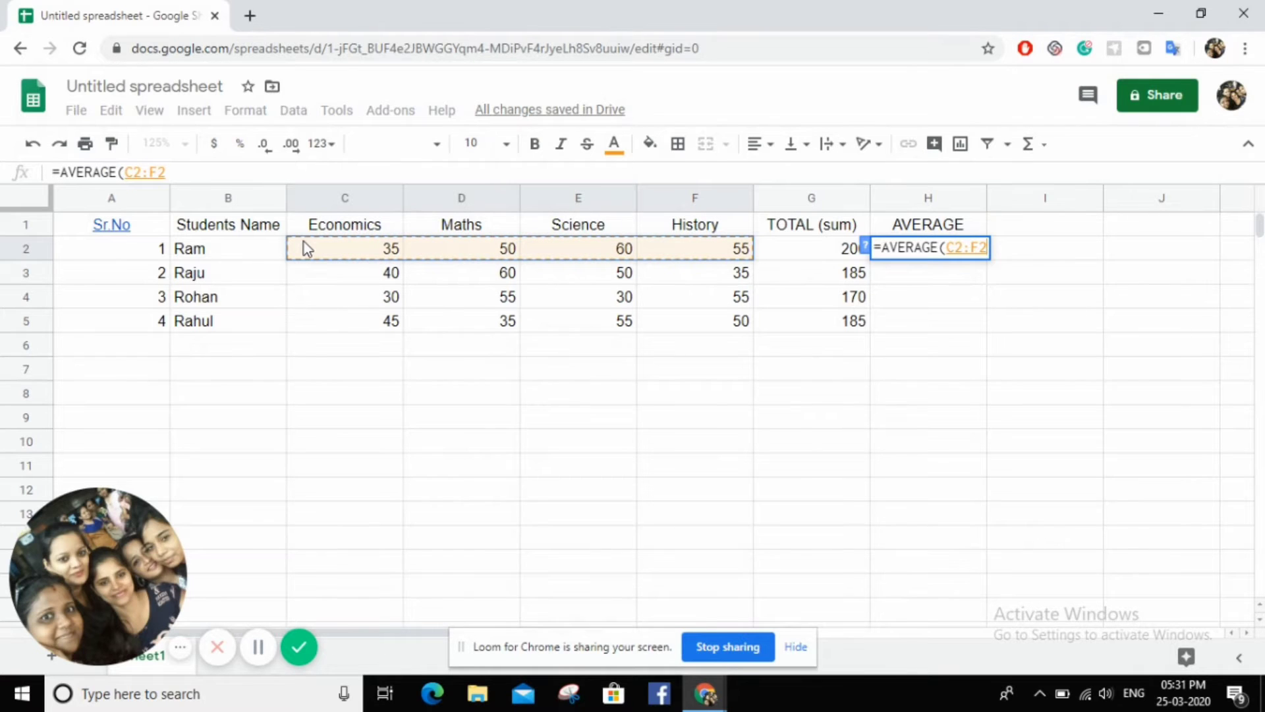
{"action": "type", "text": ")"}
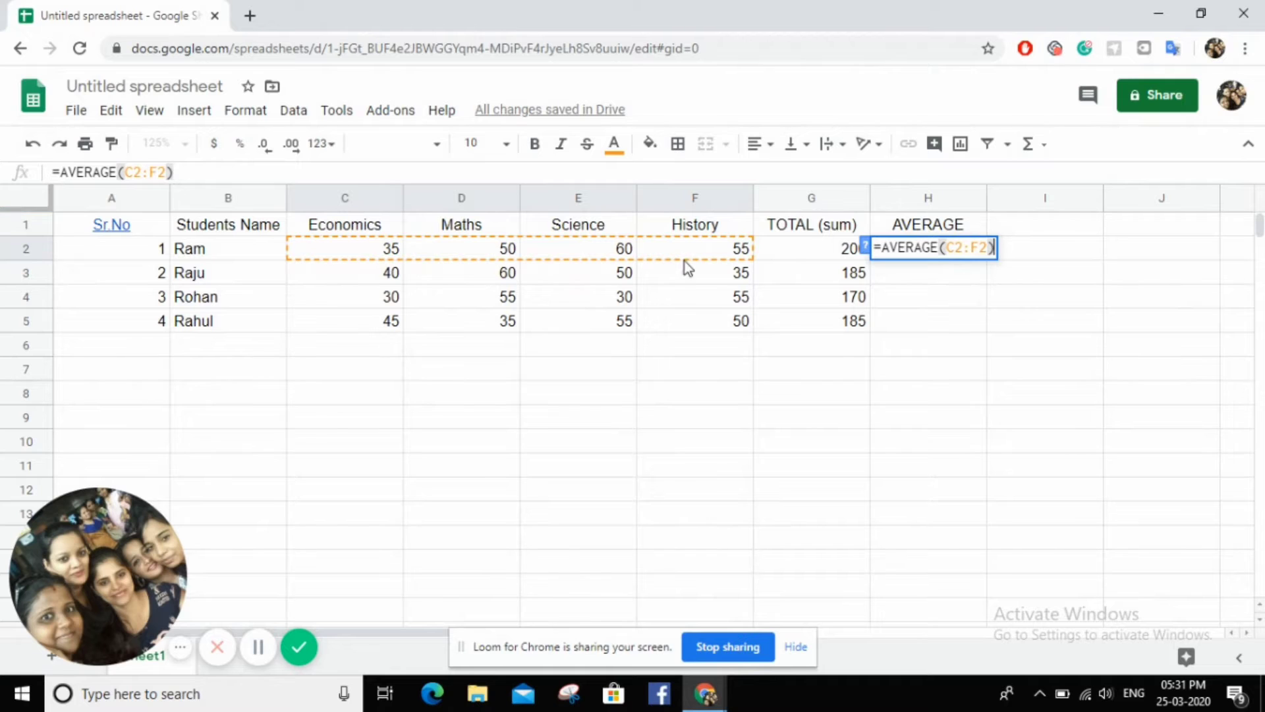
{"action": "key", "text": "Return"}
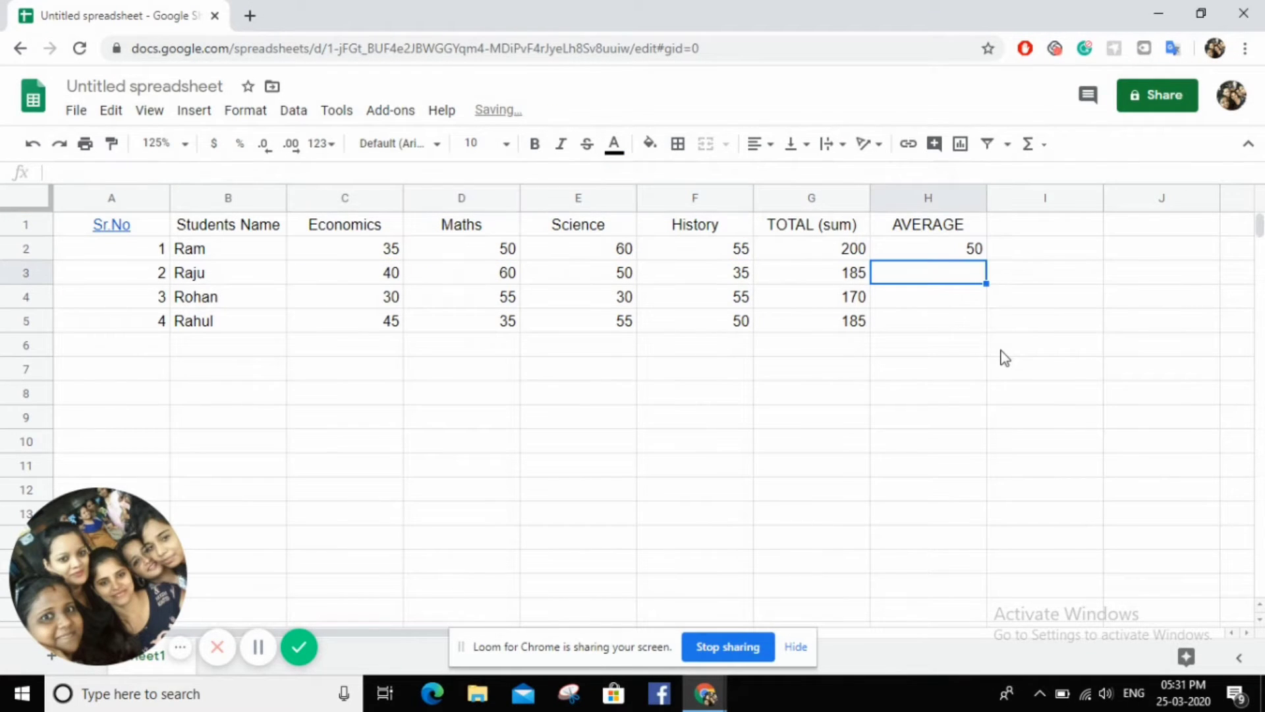
{"action": "left_click", "coordinate": [963, 244]}
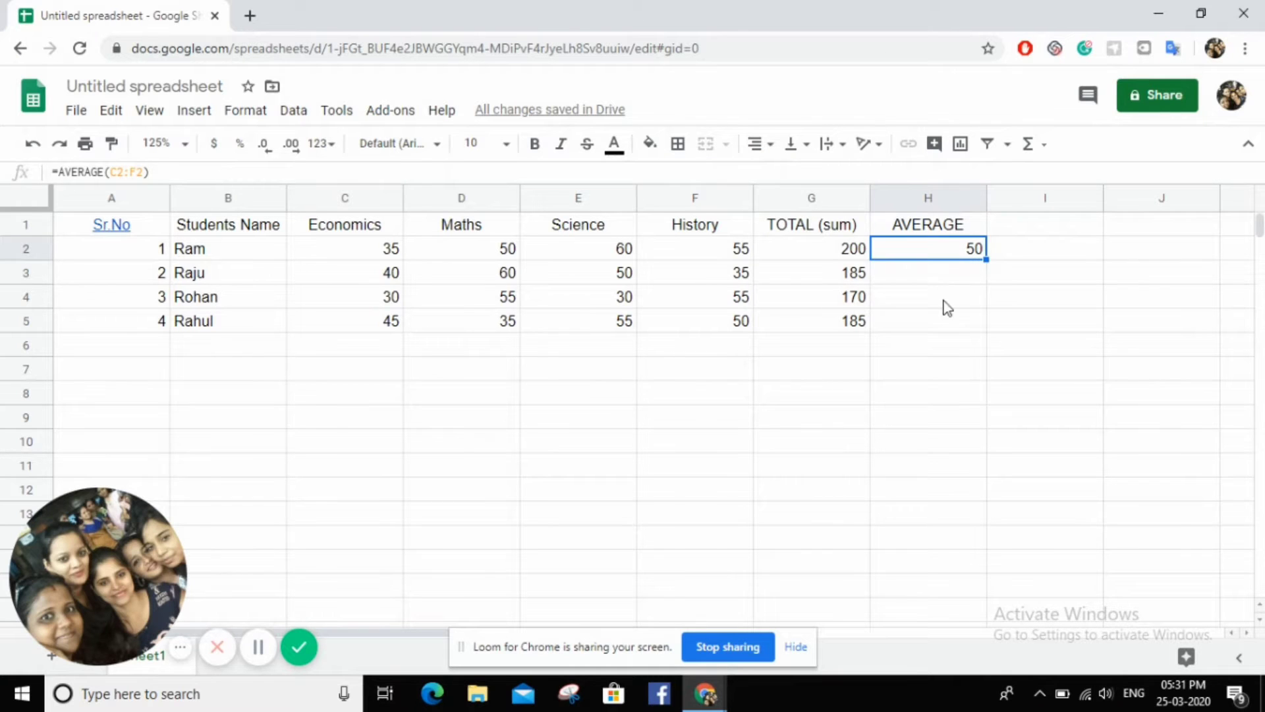
Step: Copy the AVERAGE formula from H2 down to H5, giving 50, 46.25, 42.5 and 46.25
{"action": "left_click", "coordinate": [948, 306]}
{"action": "left_click", "coordinate": [960, 247]}
{"action": "left_click_drag", "start_coordinate": [986, 258], "coordinate": [983, 323]}
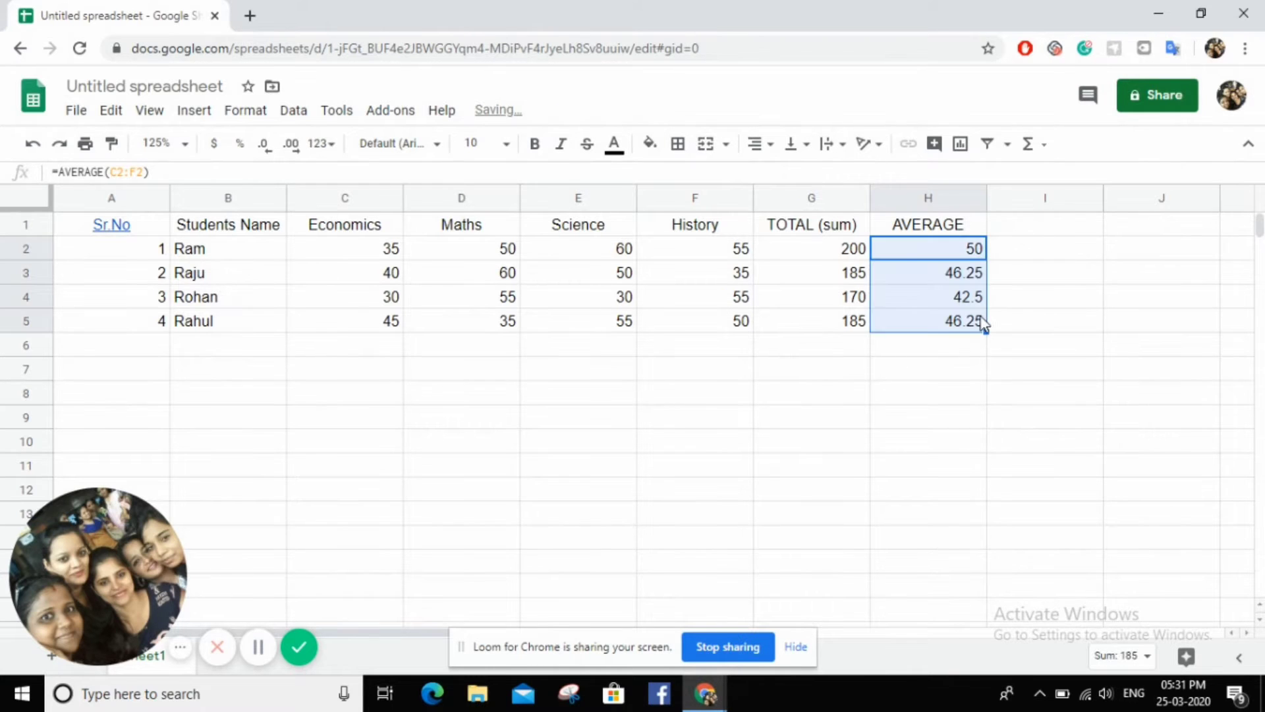
{"action": "left_click", "coordinate": [1019, 303]}
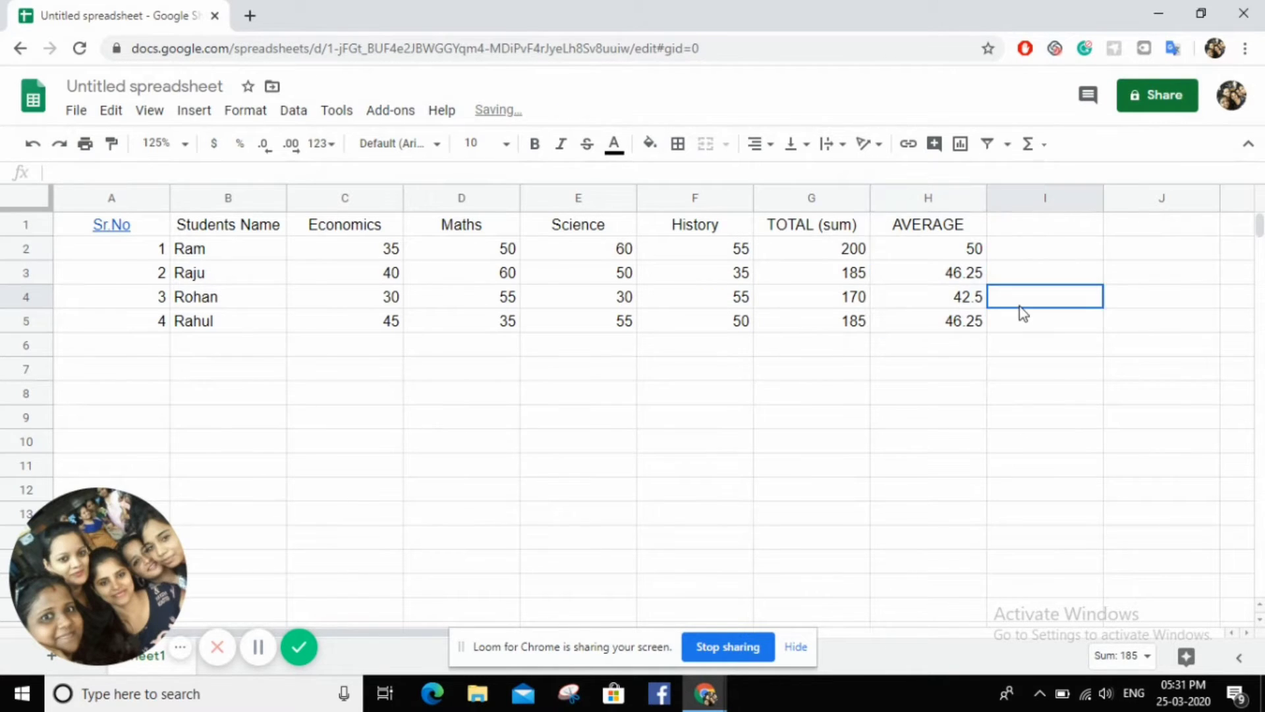
Step: Review the AVERAGE heading, the H2 formula and the first student's row
{"action": "left_click", "coordinate": [957, 219]}
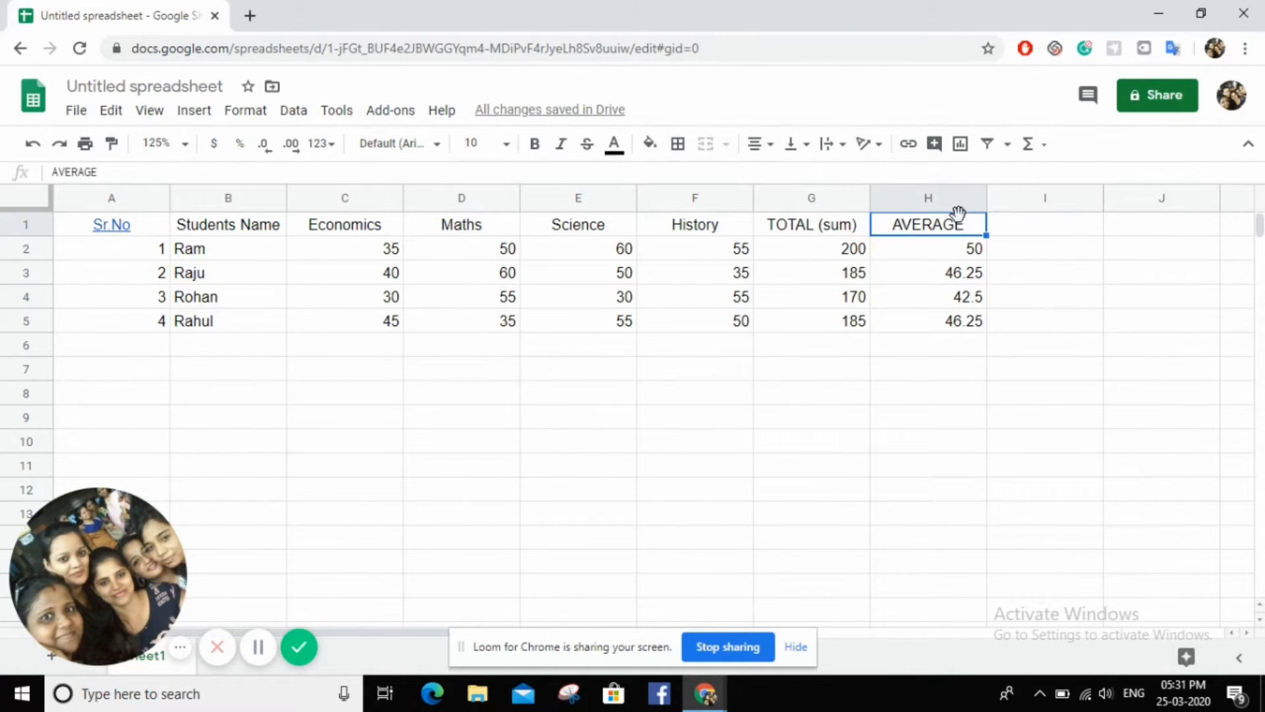
{"action": "left_click", "coordinate": [973, 251]}
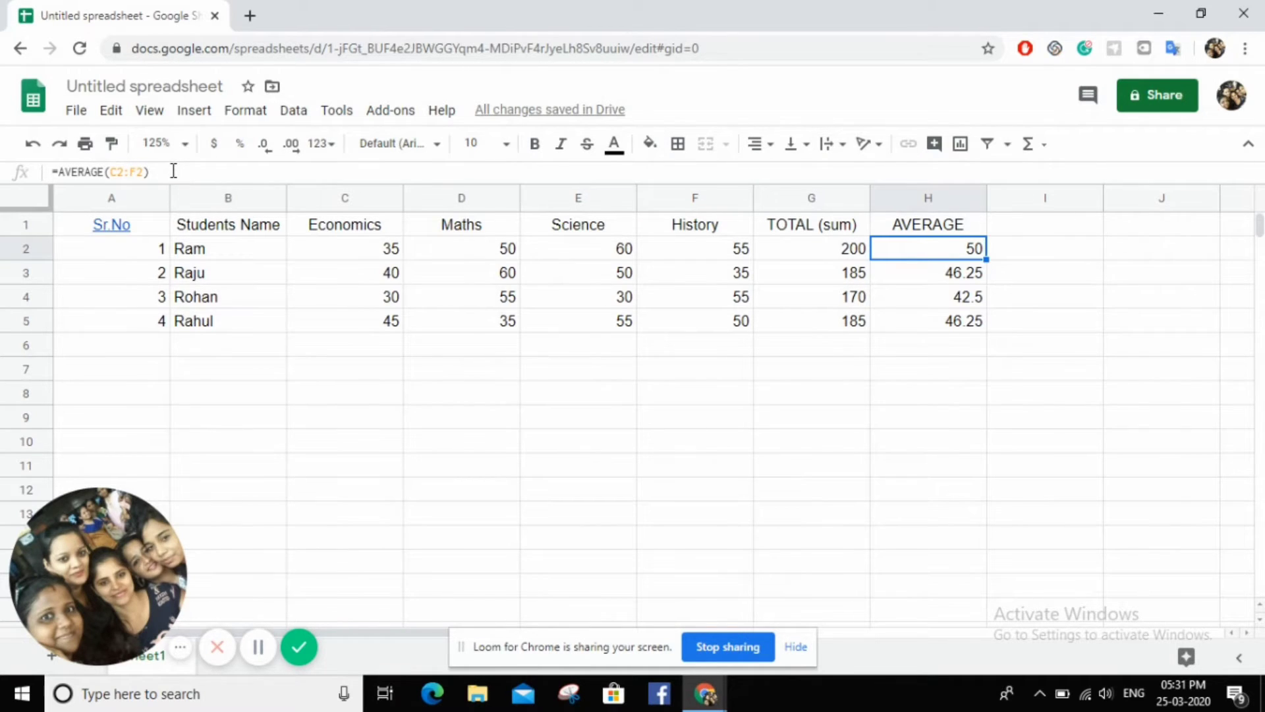
{"action": "left_click", "coordinate": [204, 254]}
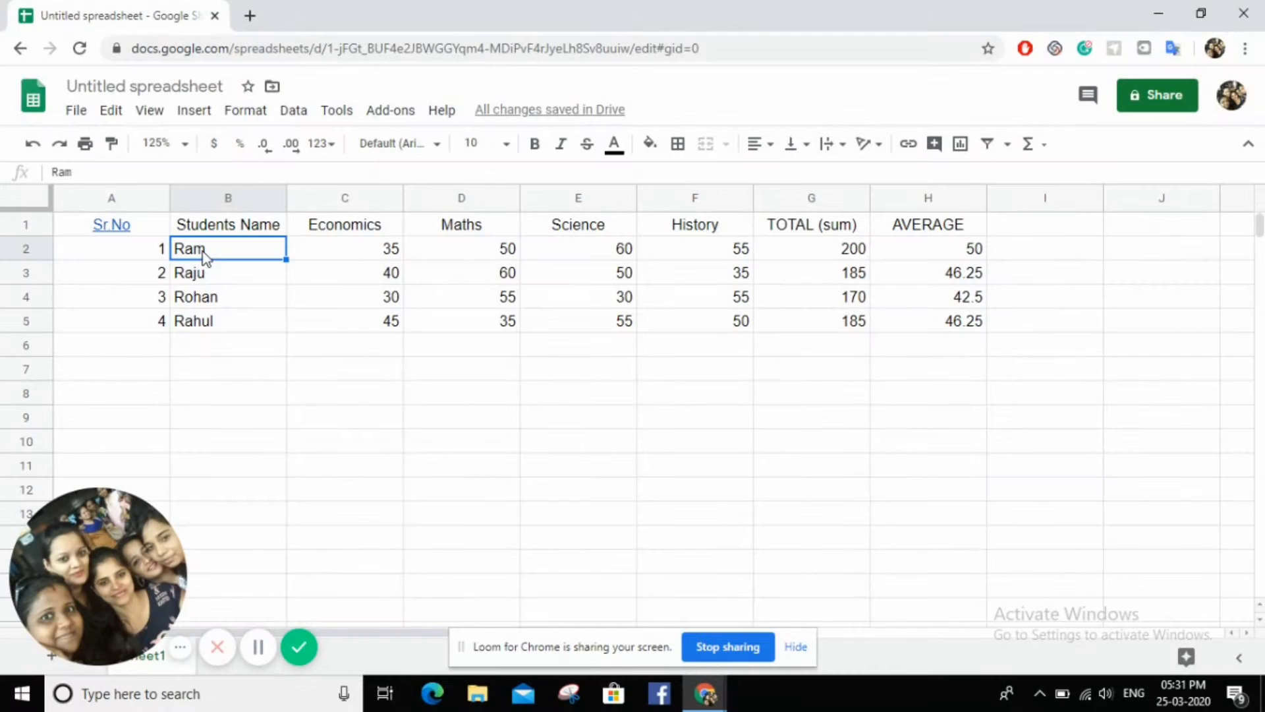
{"action": "left_click", "coordinate": [22, 249]}
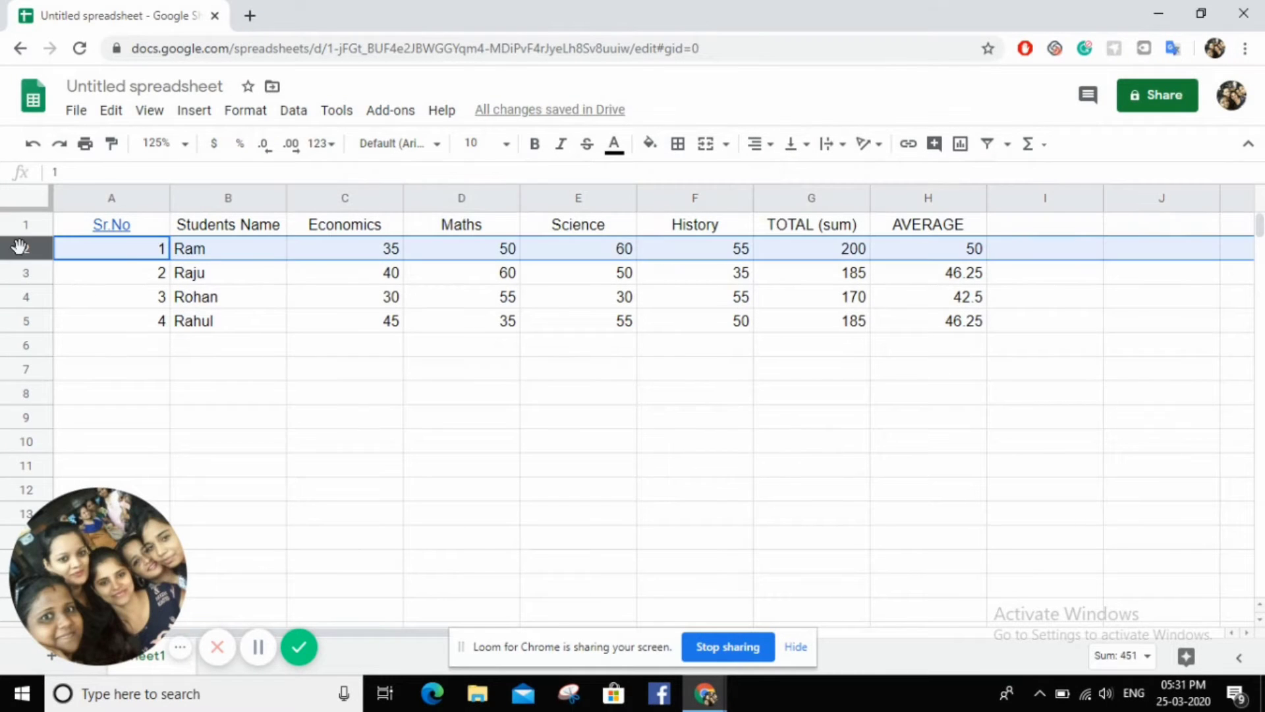
{"action": "left_click", "coordinate": [388, 350]}
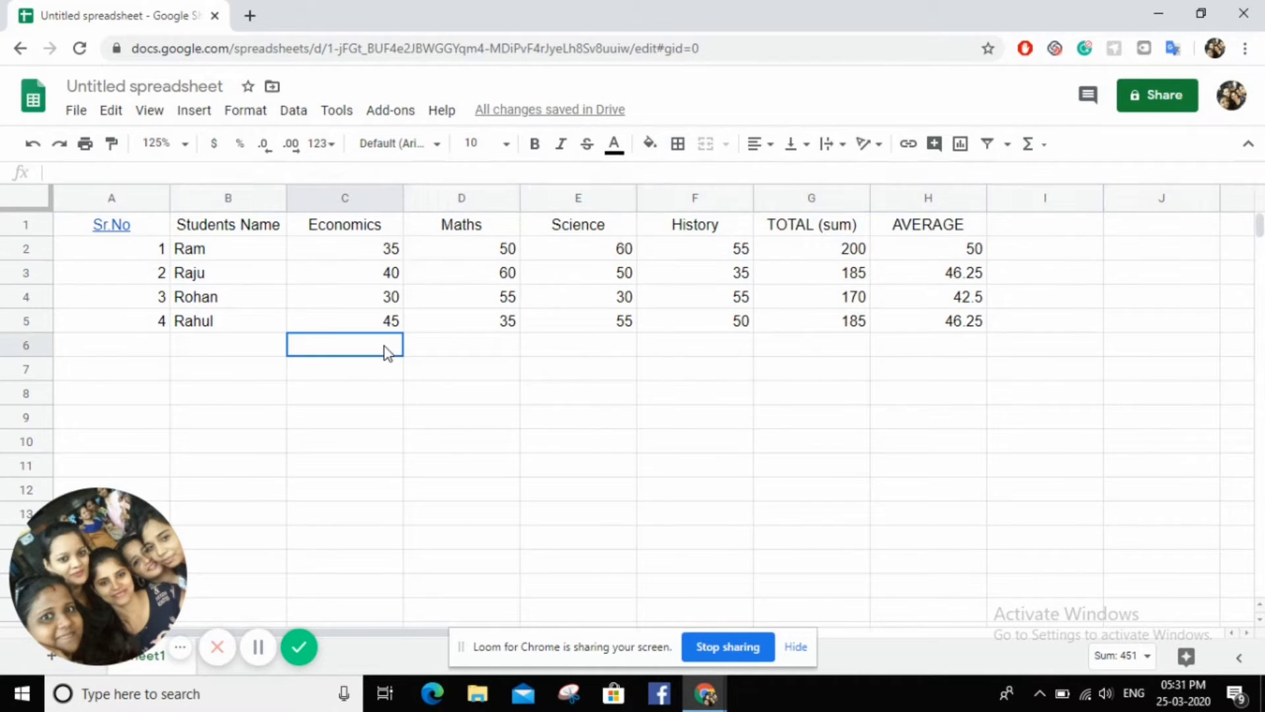
{"action": "left_click", "coordinate": [1056, 218]}
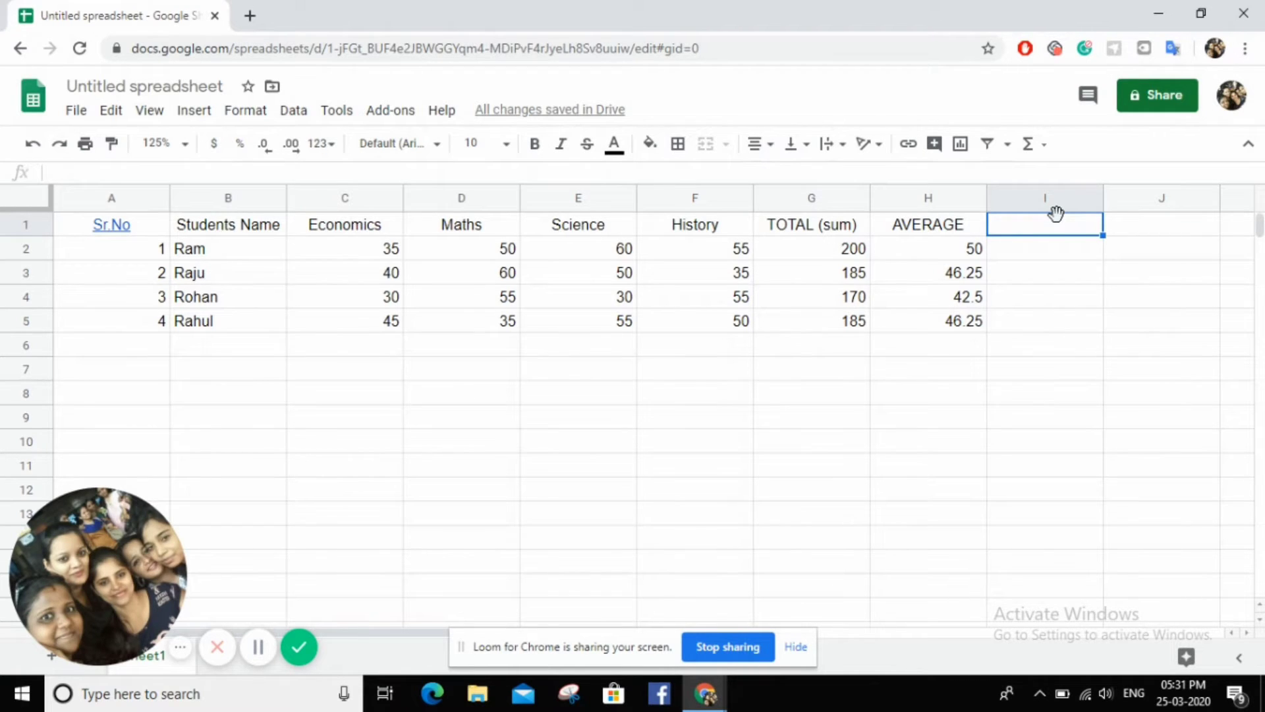
Step: Enter the heading MINIMUM in cell I1, discarding a stray letter first
{"action": "type", "text": "m"}
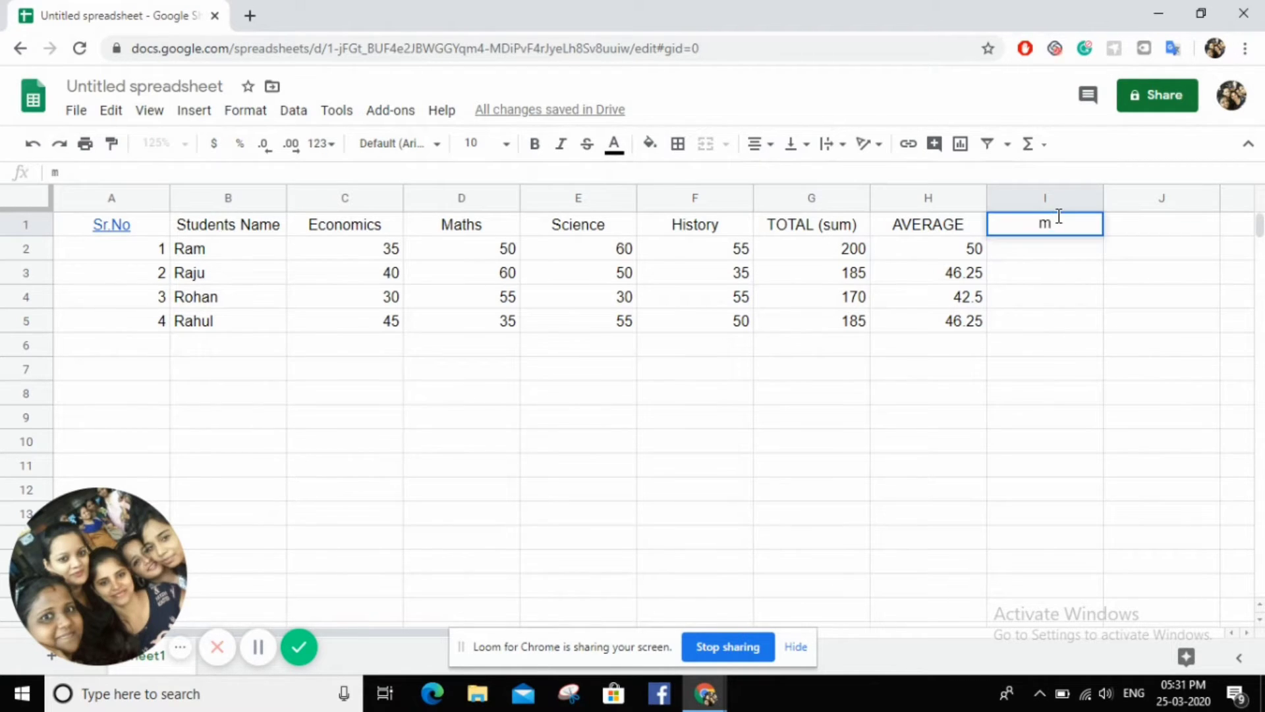
{"action": "key", "text": "Escape"}
{"action": "type", "text": "MI"}
{"action": "type", "text": "NIMUM"}
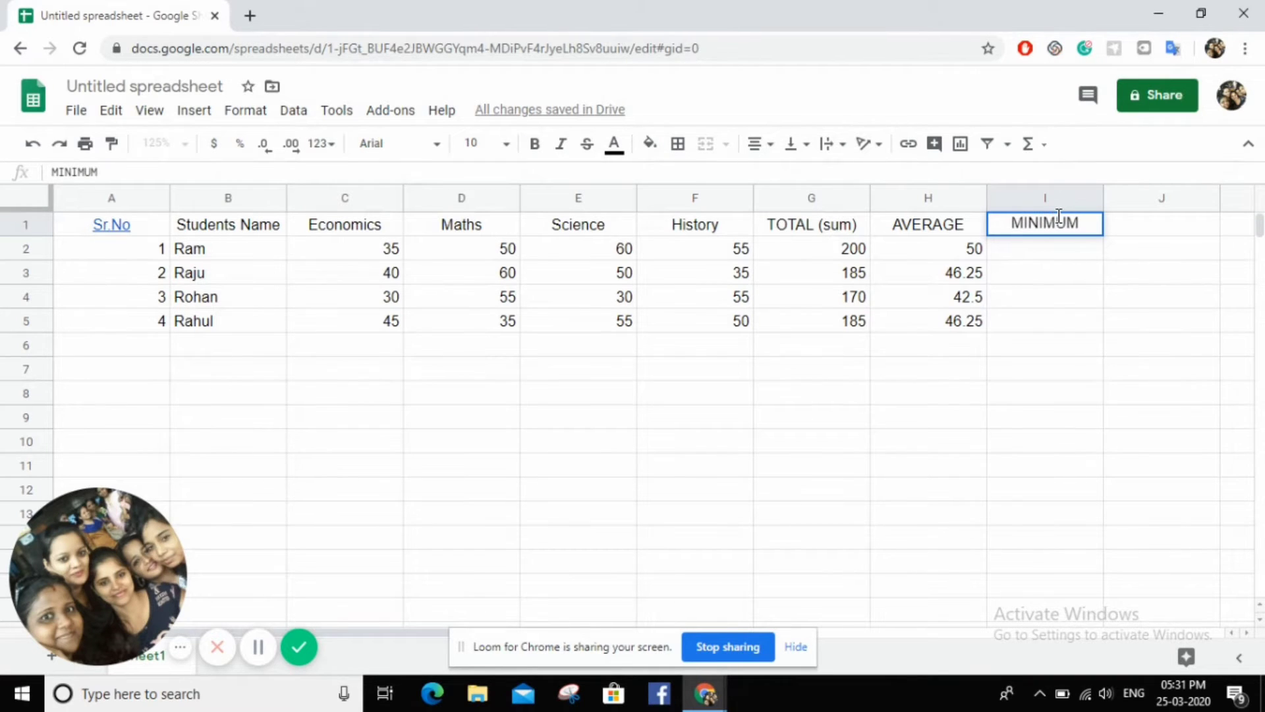
{"action": "left_click", "coordinate": [1049, 248]}
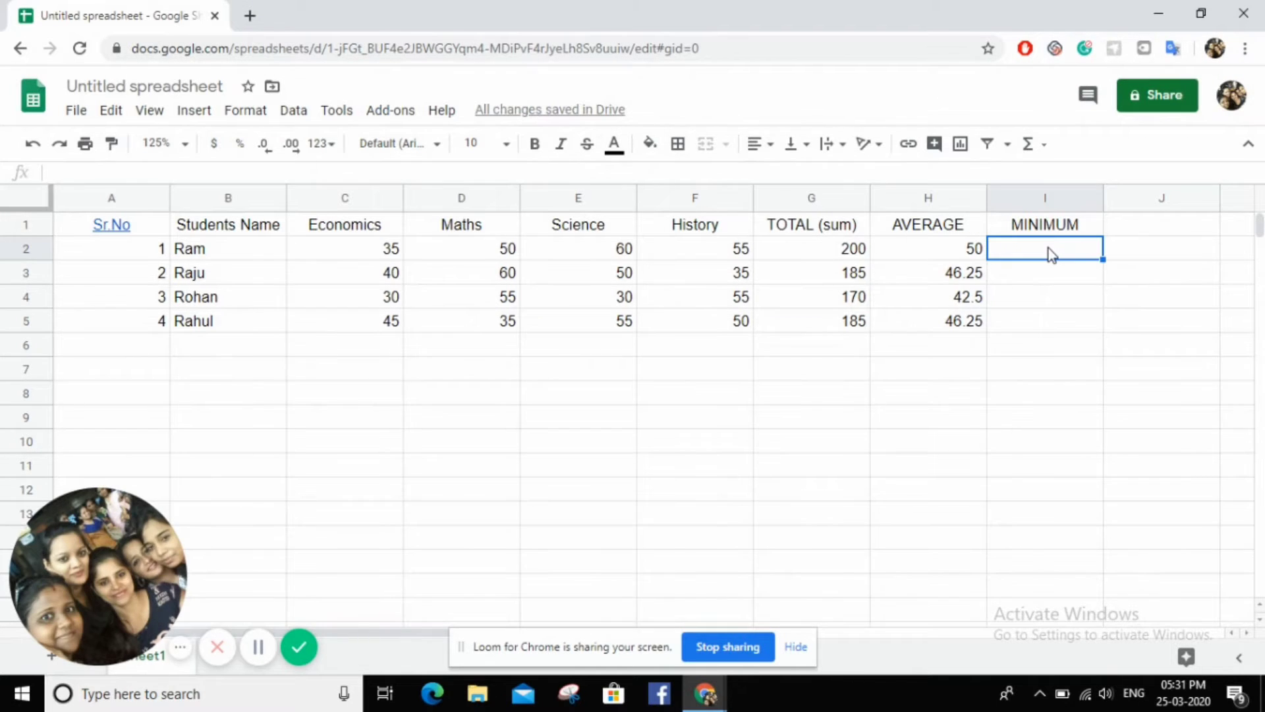
Step: Enter =MIN(C2:F2) in I2, showing the first student's lowest mark of 35
{"action": "type", "text": "="}
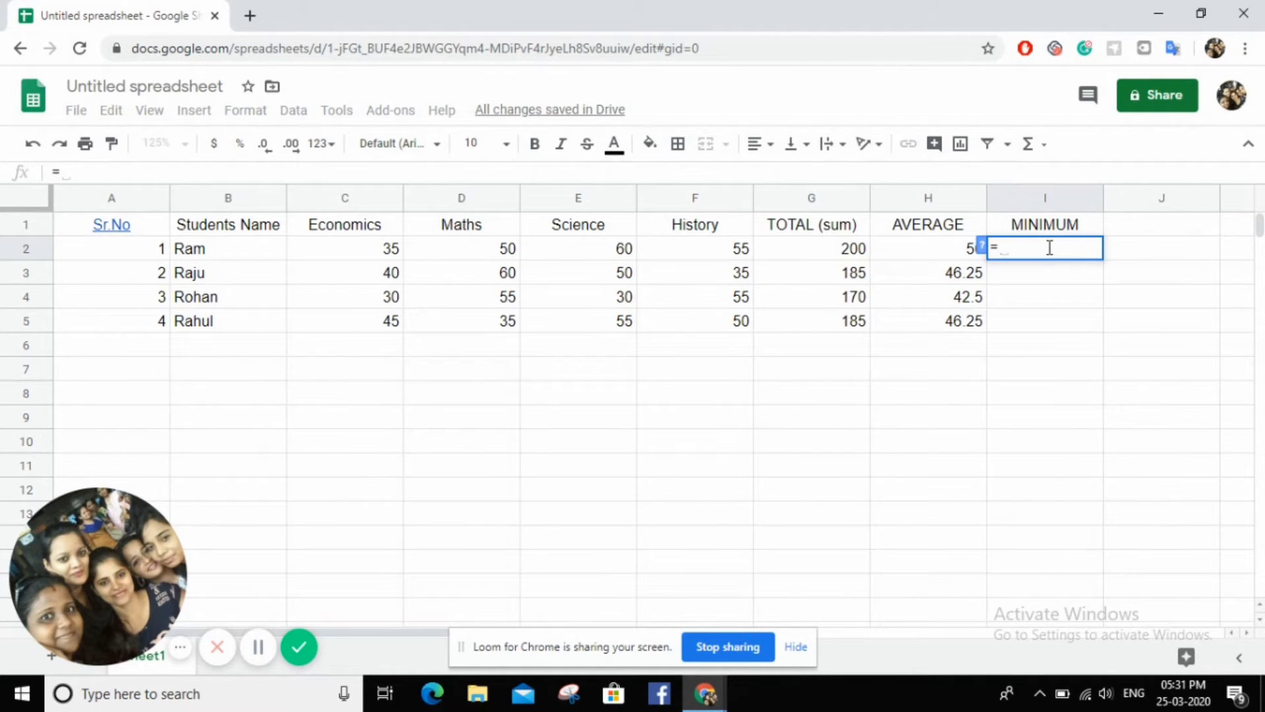
{"action": "type", "text": "min"}
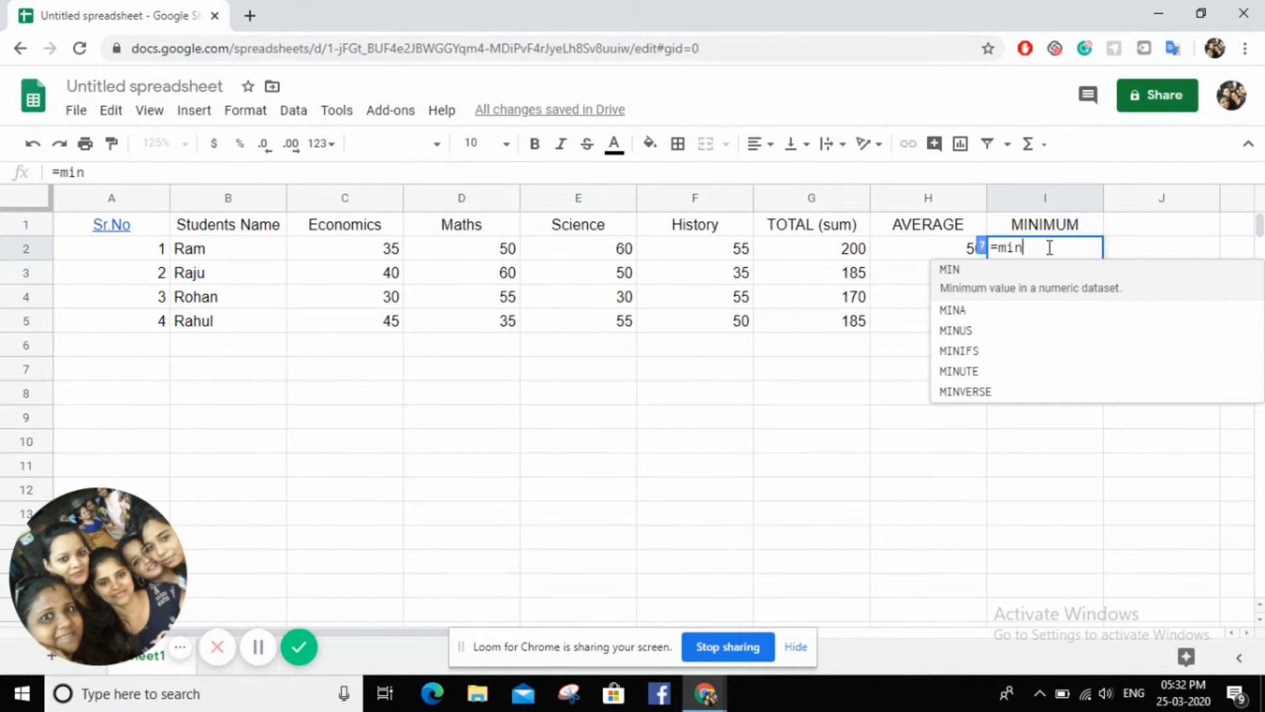
{"action": "type", "text": "("}
{"action": "left_click", "coordinate": [348, 250]}
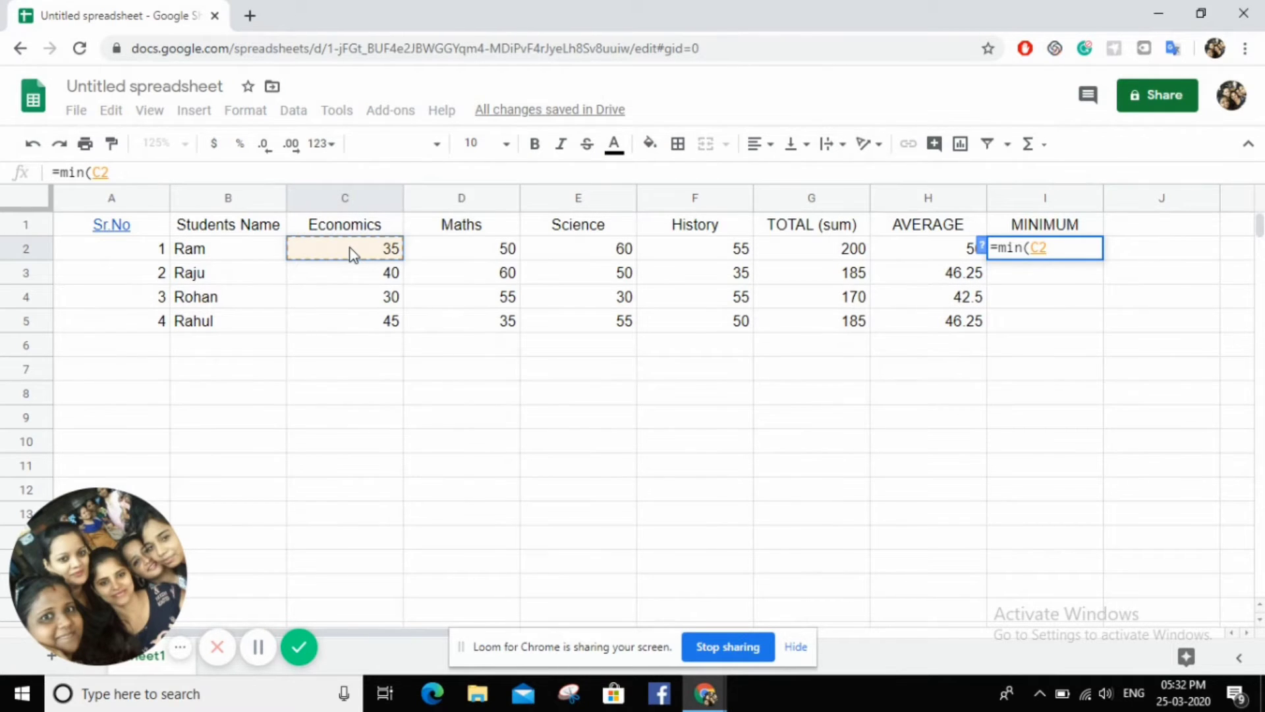
{"action": "key", "text": "shift+Right"}
{"action": "key", "text": "shift+Right"}
{"action": "key", "text": "shift+Right"}
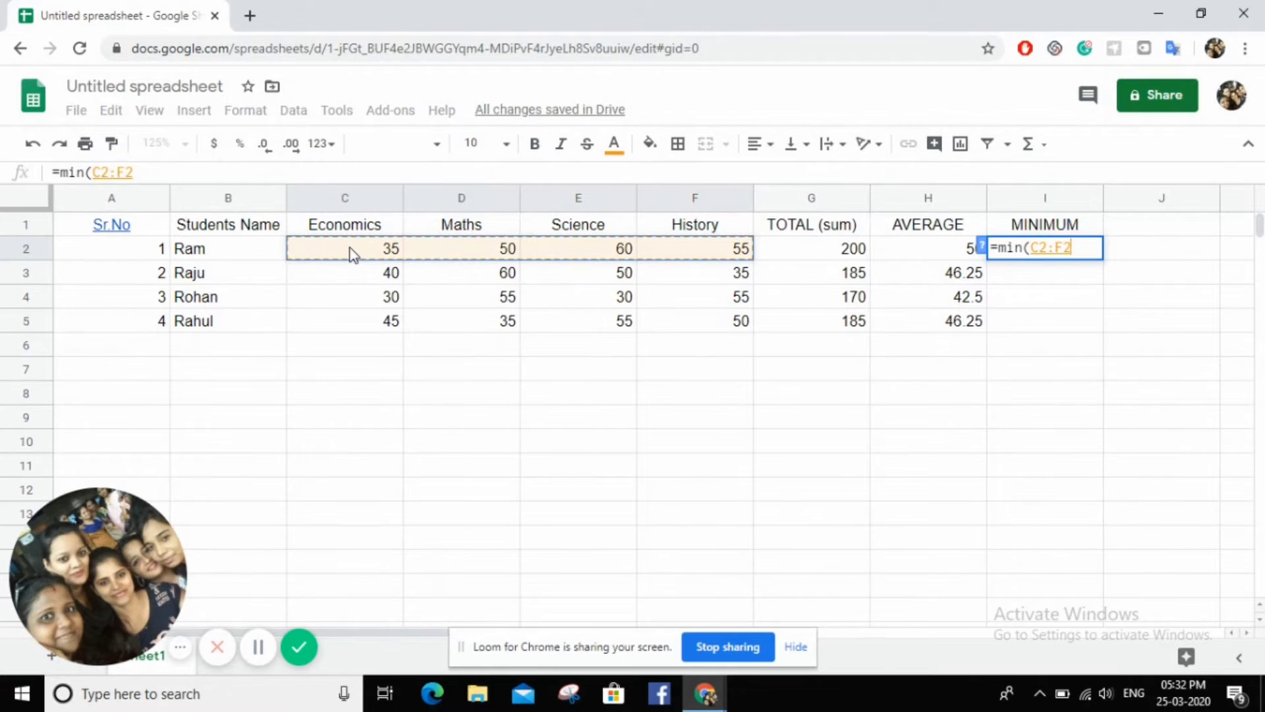
{"action": "type", "text": ")"}
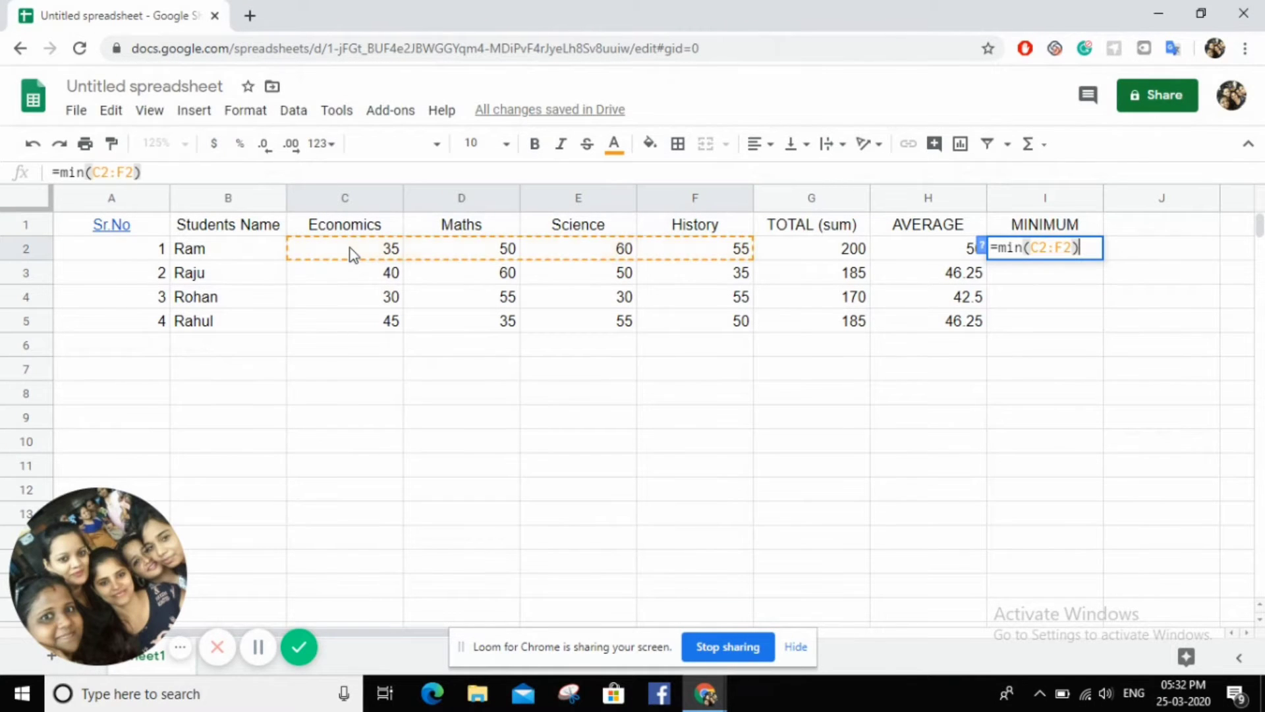
{"action": "key", "text": "Return"}
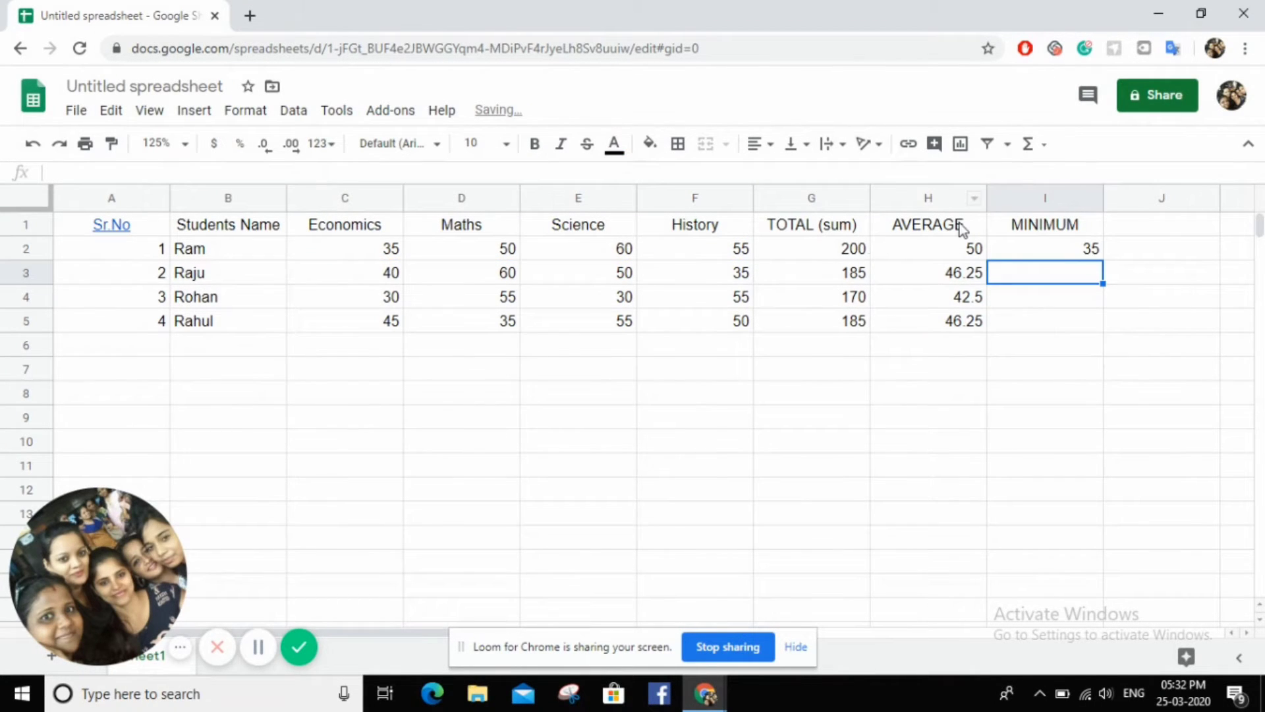
{"action": "left_click", "coordinate": [1089, 249]}
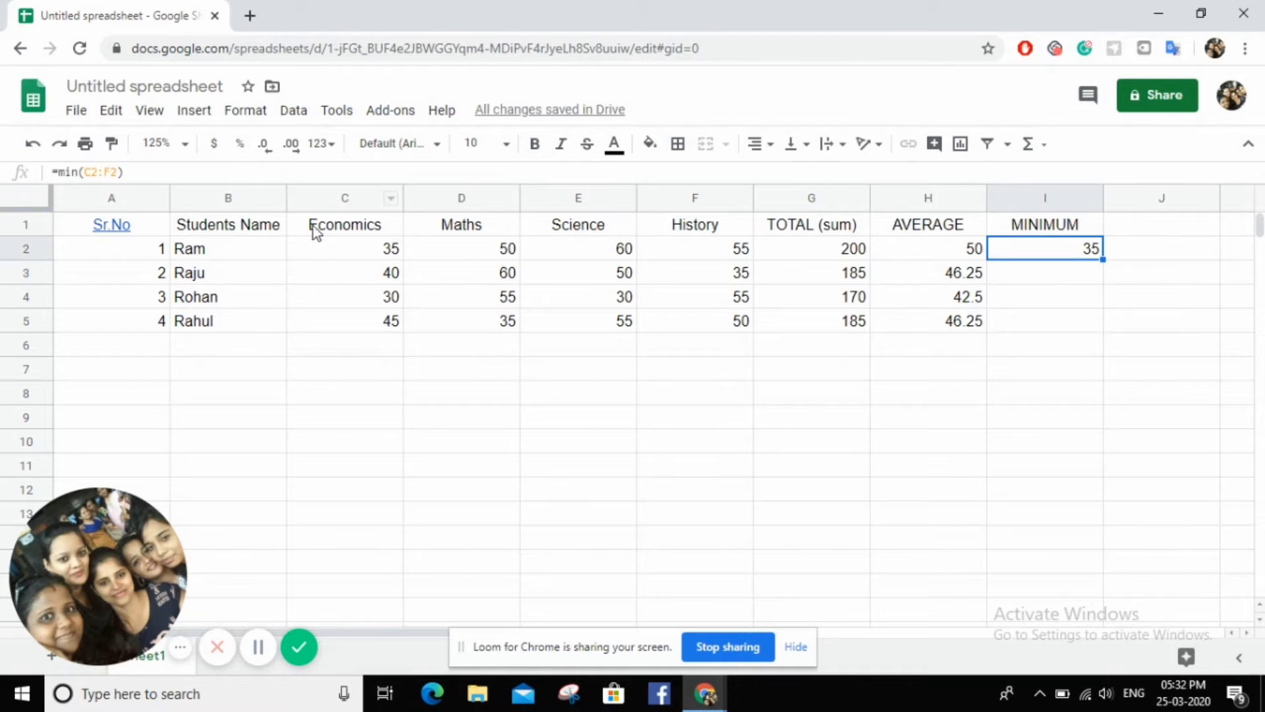
{"action": "left_click", "coordinate": [320, 249]}
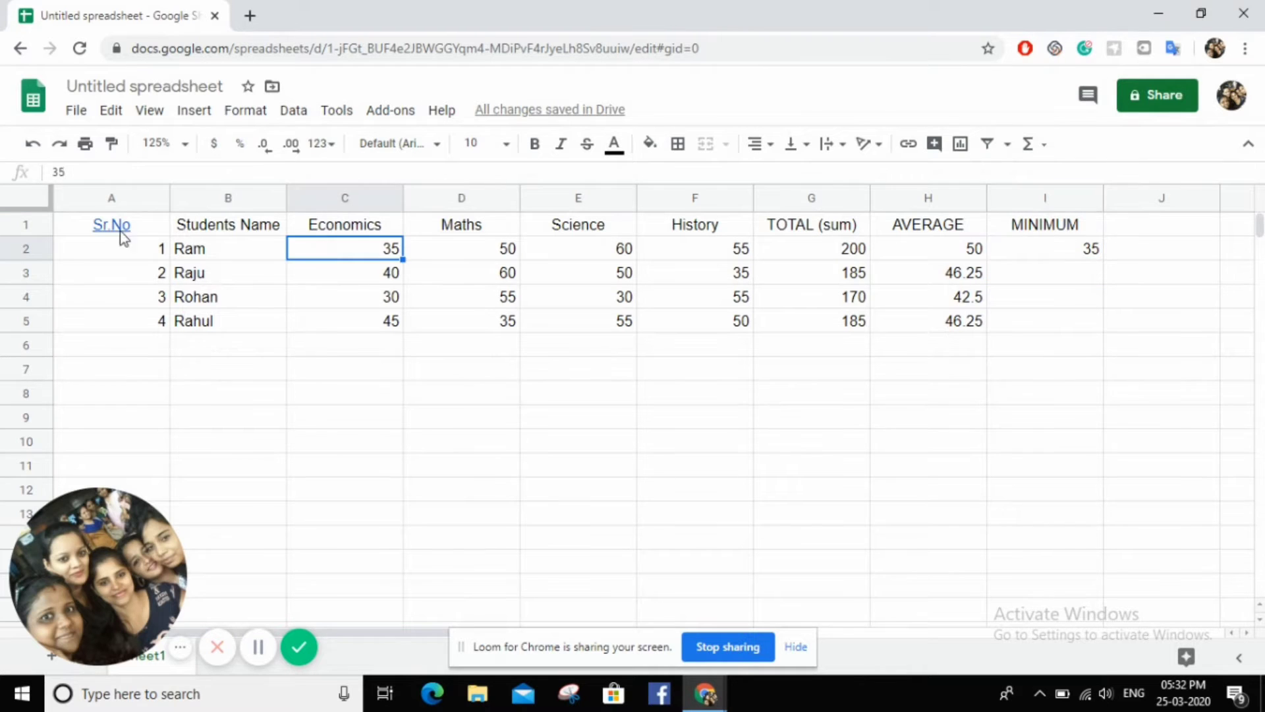
{"action": "left_click", "coordinate": [24, 249]}
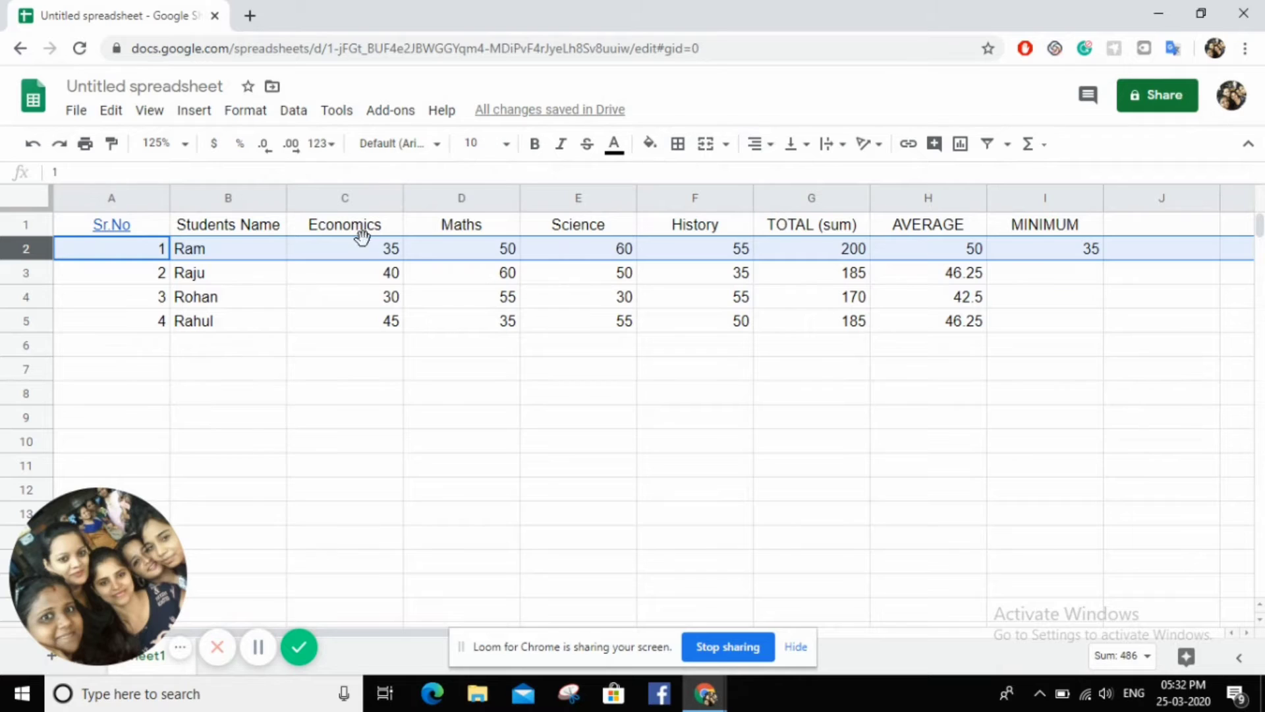
{"action": "left_click", "coordinate": [368, 250]}
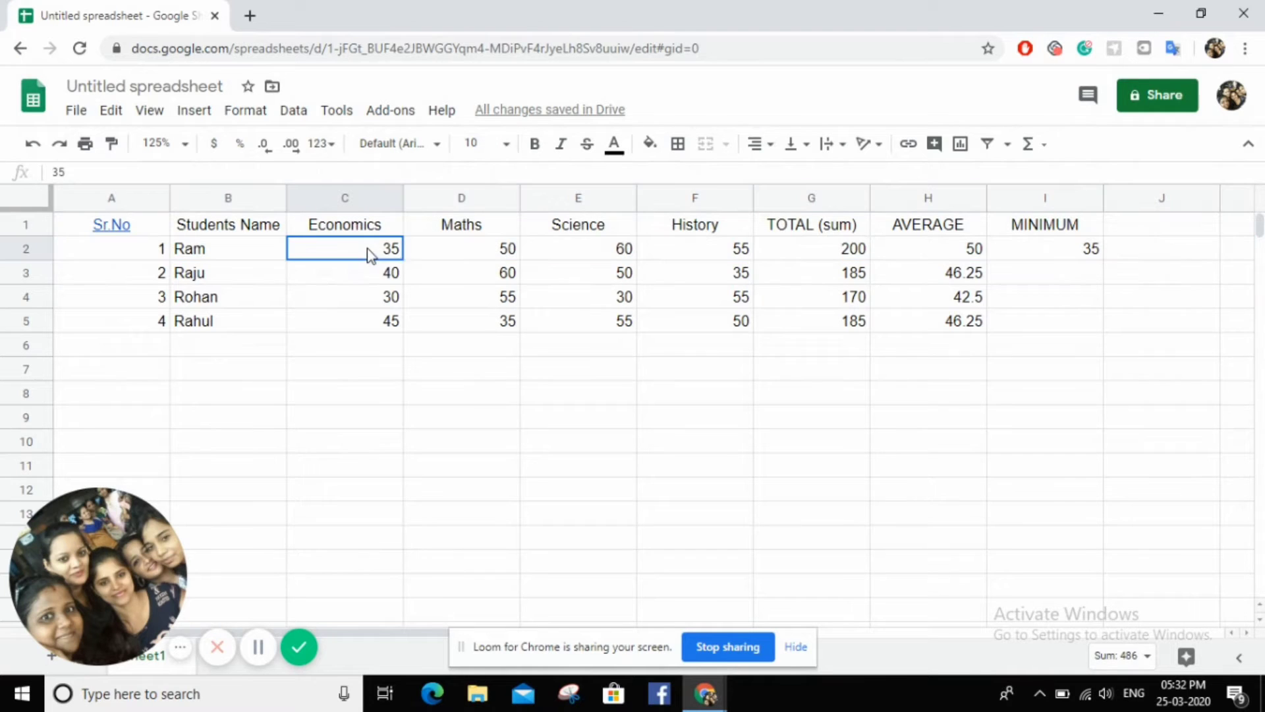
{"action": "left_click", "coordinate": [1089, 248]}
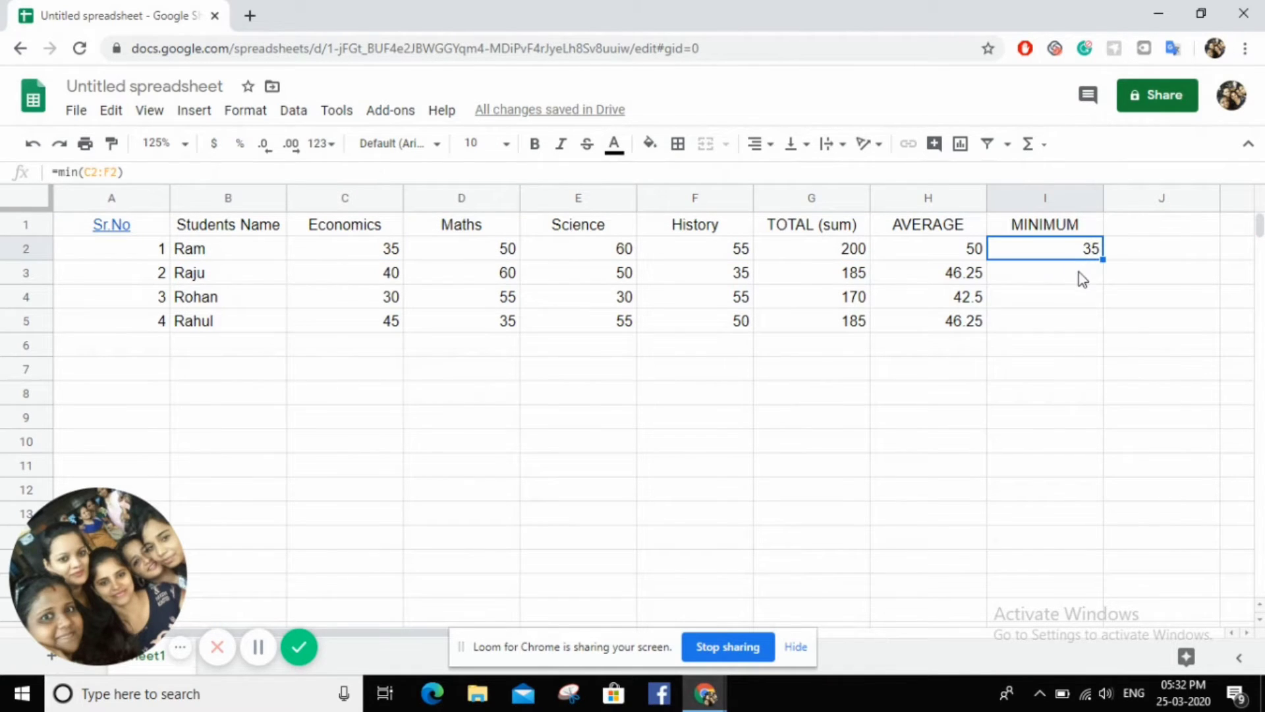
{"action": "left_click", "coordinate": [1078, 272]}
{"action": "left_click", "coordinate": [1082, 250]}
Step: Fill the MIN formula down to I5 and check the results 35, 35, 30 and 35
{"action": "left_click_drag", "start_coordinate": [1102, 260], "coordinate": [1094, 322]}
{"action": "left_click", "coordinate": [1122, 352]}
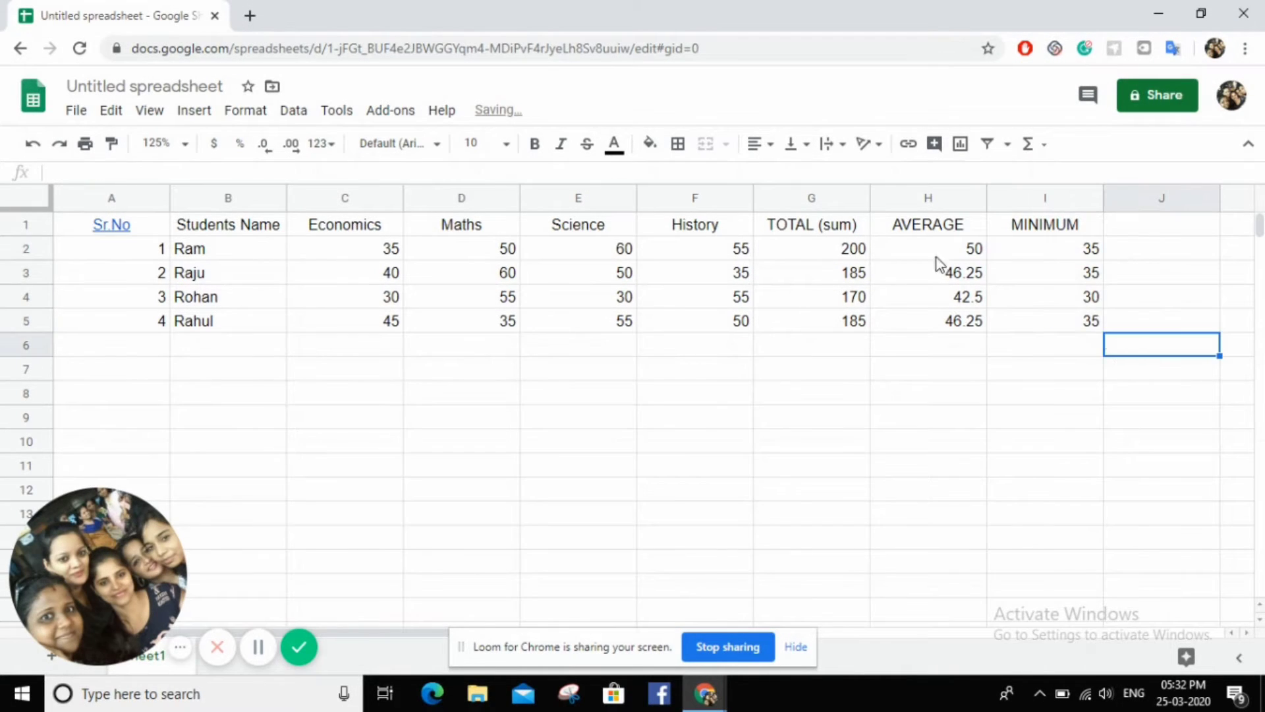
{"action": "left_click", "coordinate": [612, 275]}
{"action": "left_click", "coordinate": [27, 273]}
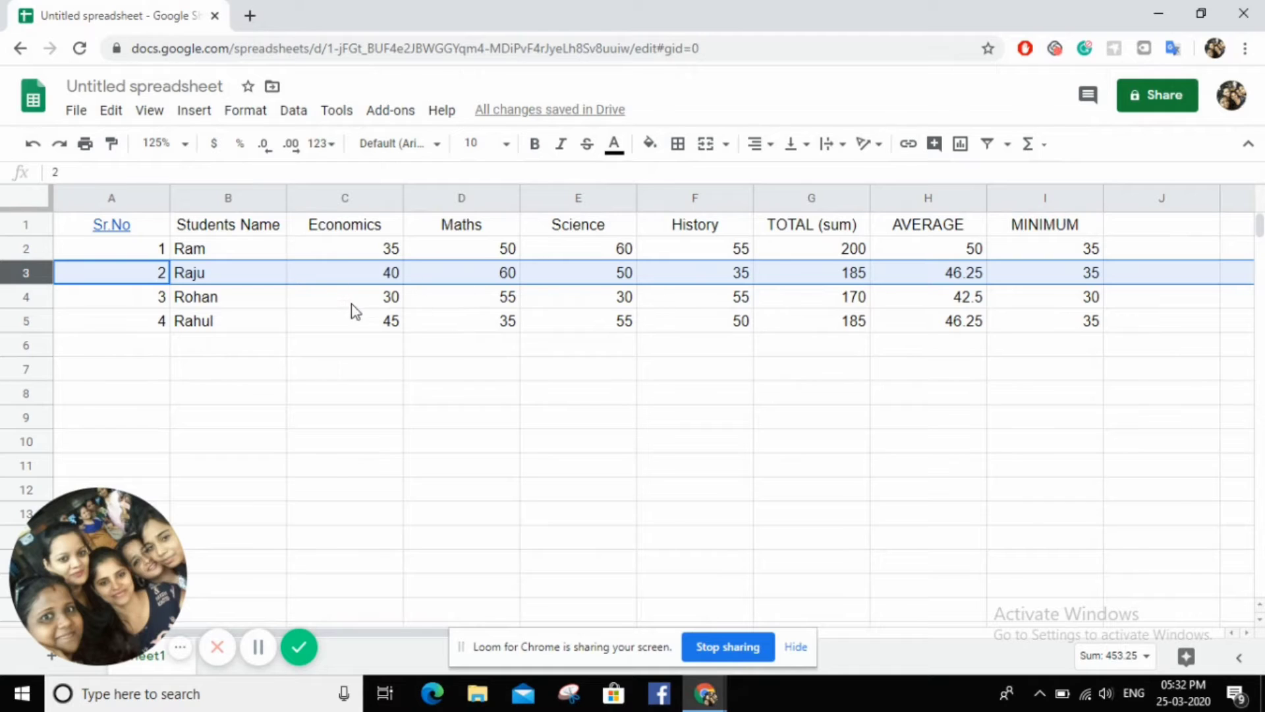
{"action": "left_click", "coordinate": [1102, 300]}
{"action": "left_click", "coordinate": [1087, 322]}
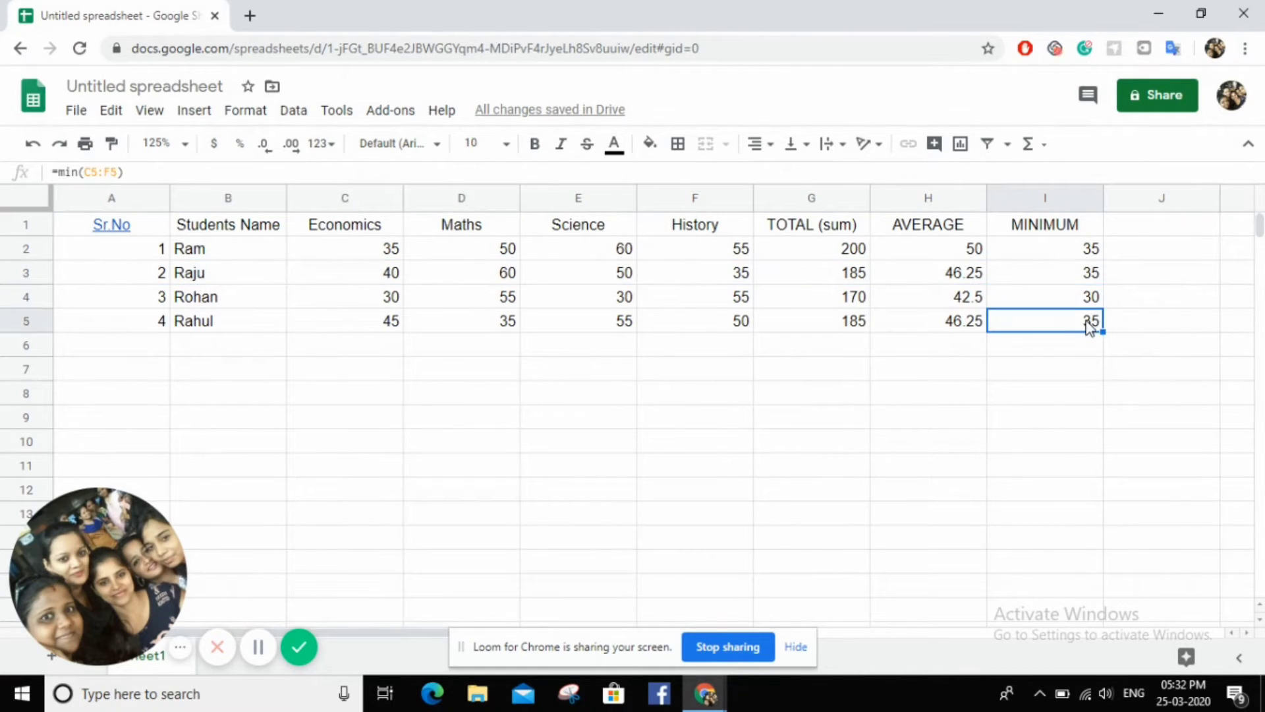
{"action": "left_click", "coordinate": [27, 322]}
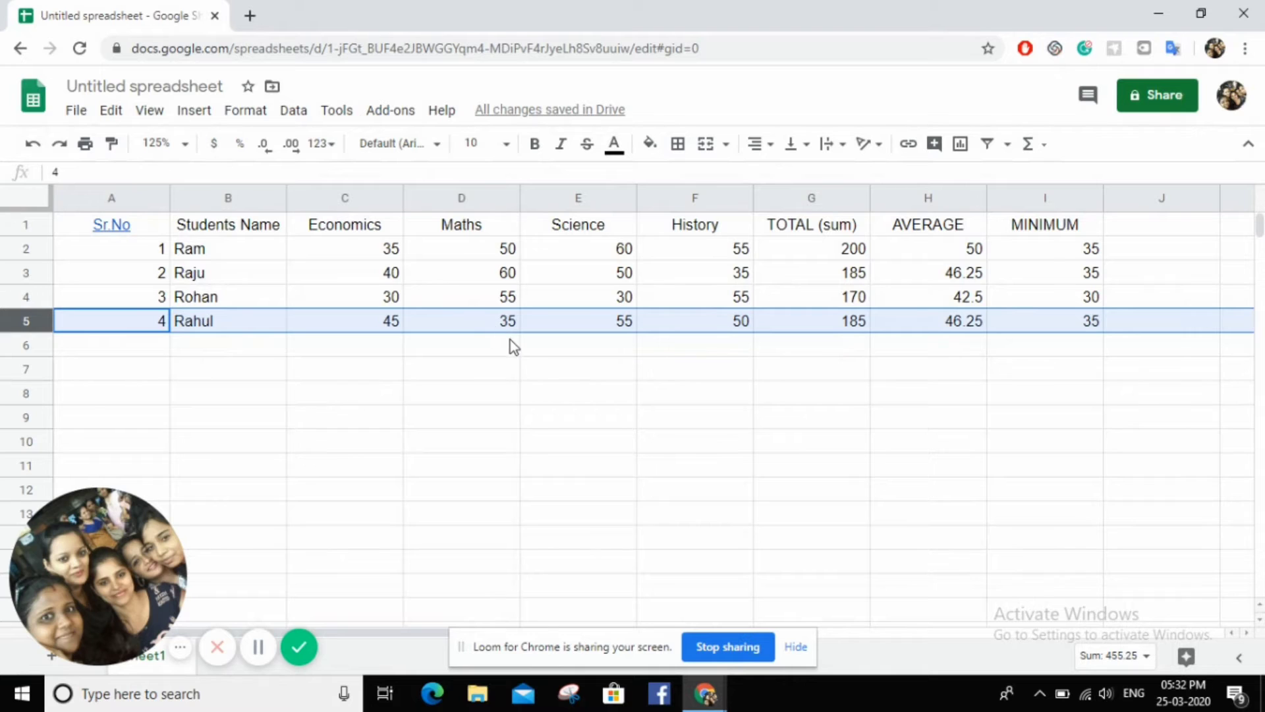
{"action": "left_click", "coordinate": [1109, 353]}
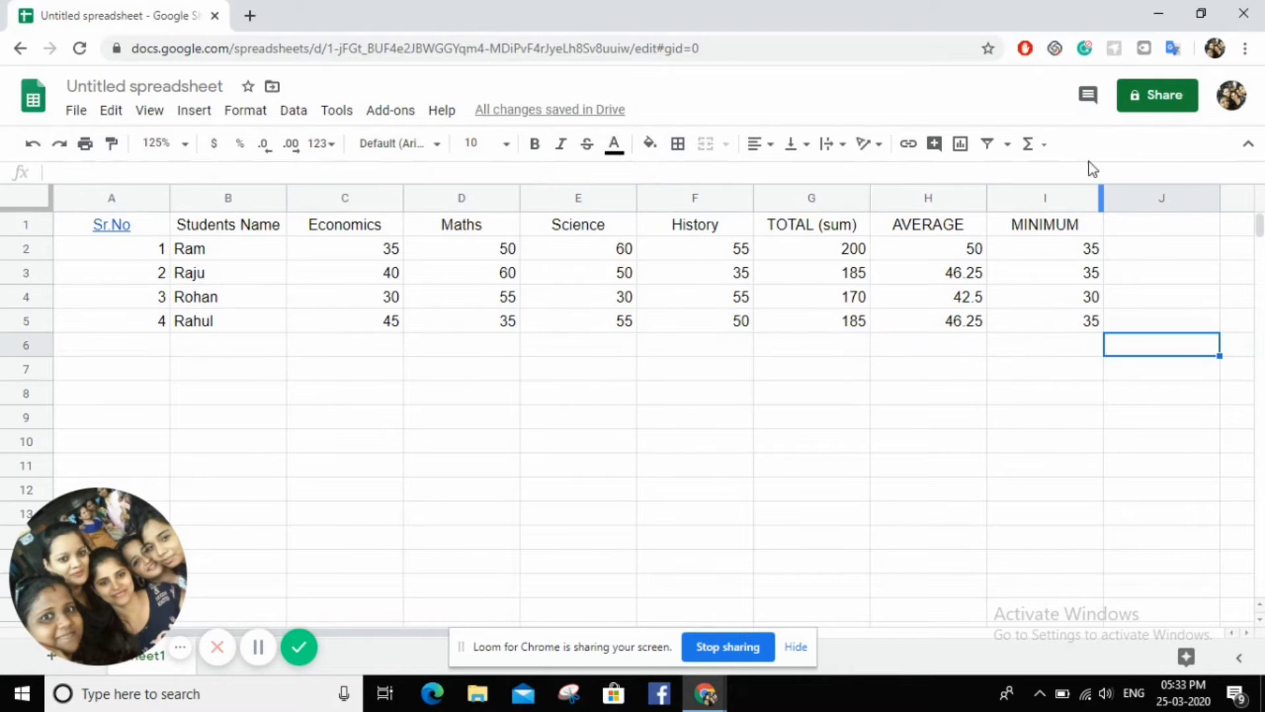
Step: Enter the heading Maximum in J1, correcting the mistyped capital A
{"action": "left_click", "coordinate": [1143, 226]}
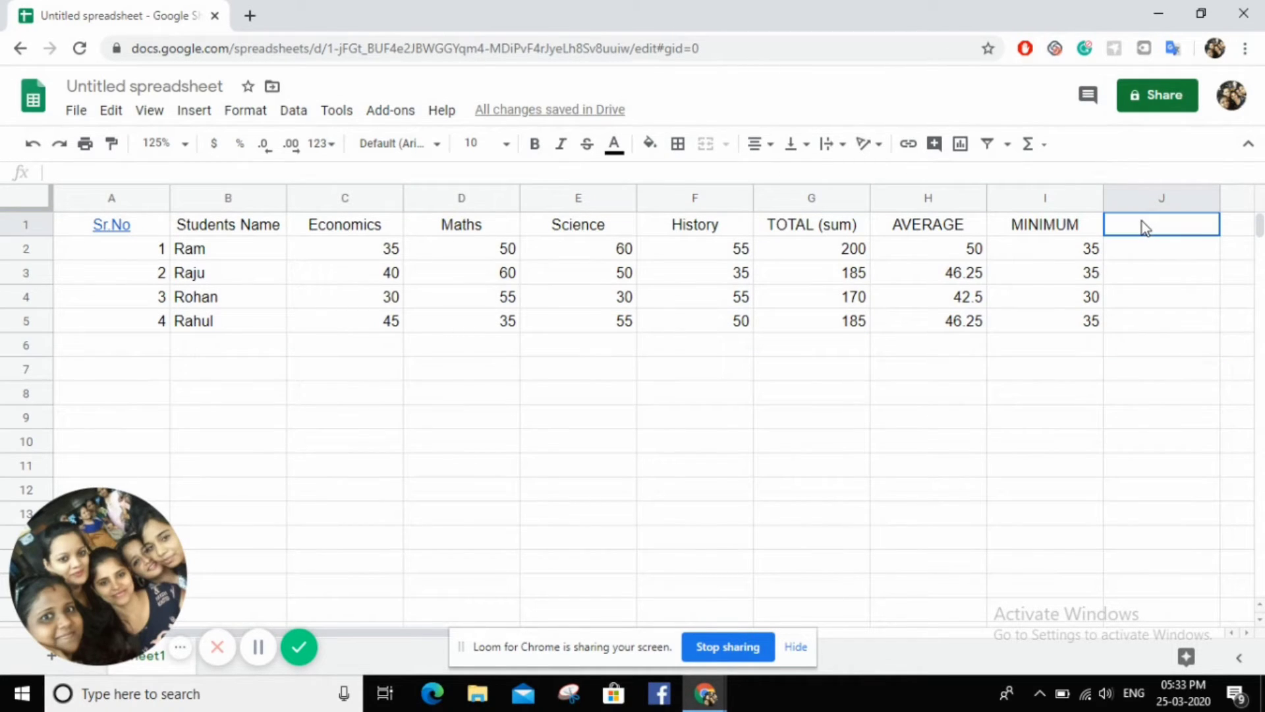
{"action": "type", "text": "MA"}
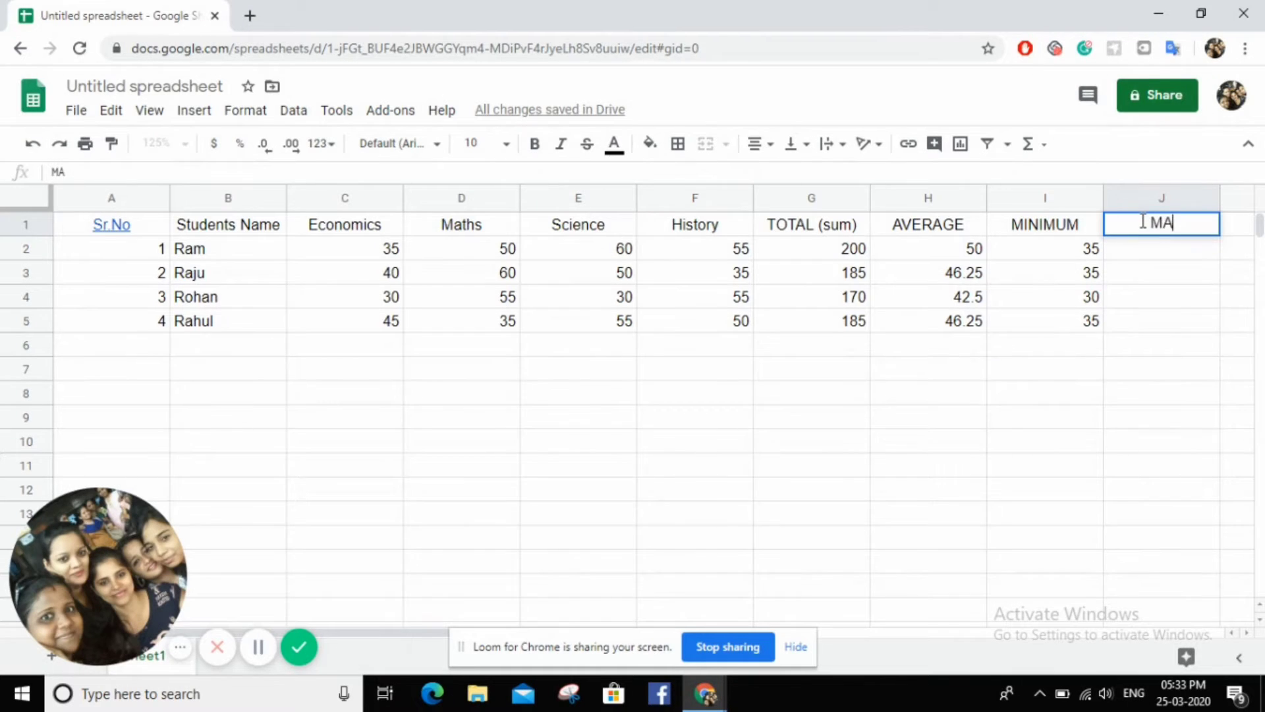
{"action": "type", "text": "ximum"}
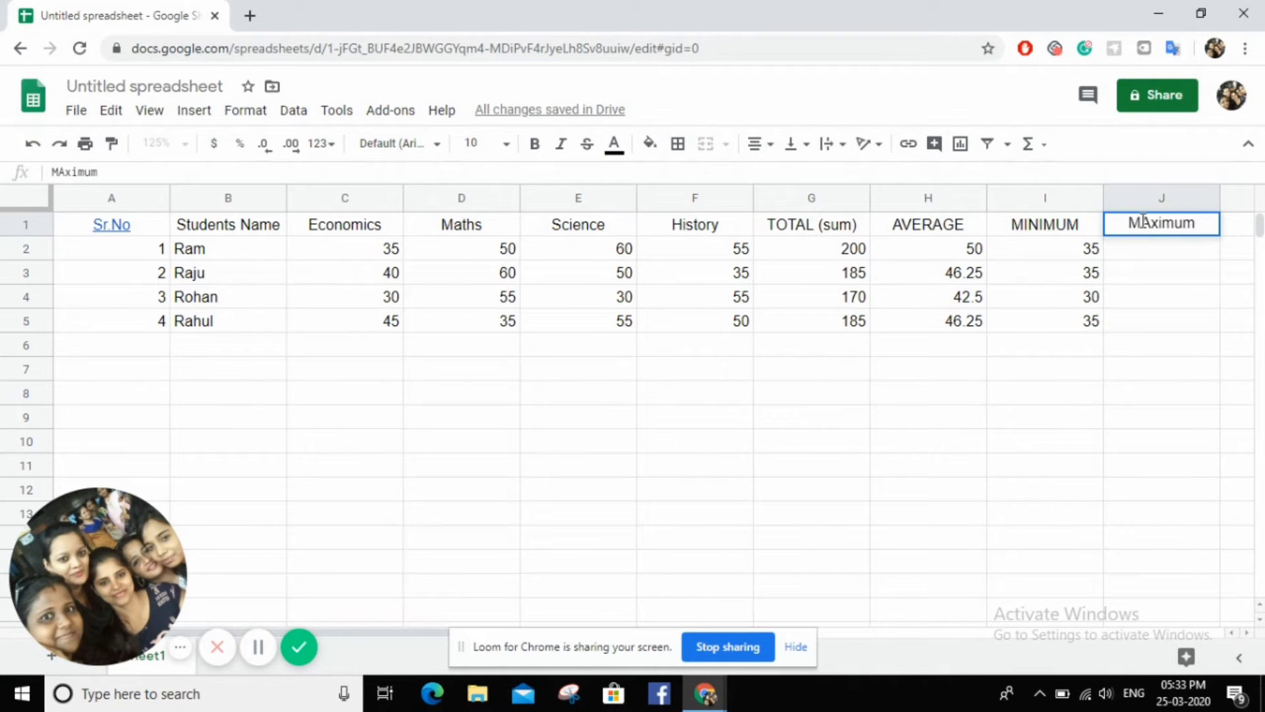
{"action": "left_click", "coordinate": [1153, 224]}
{"action": "key", "text": "BackSpace"}
{"action": "type", "text": "a"}
{"action": "left_click", "coordinate": [1152, 254]}
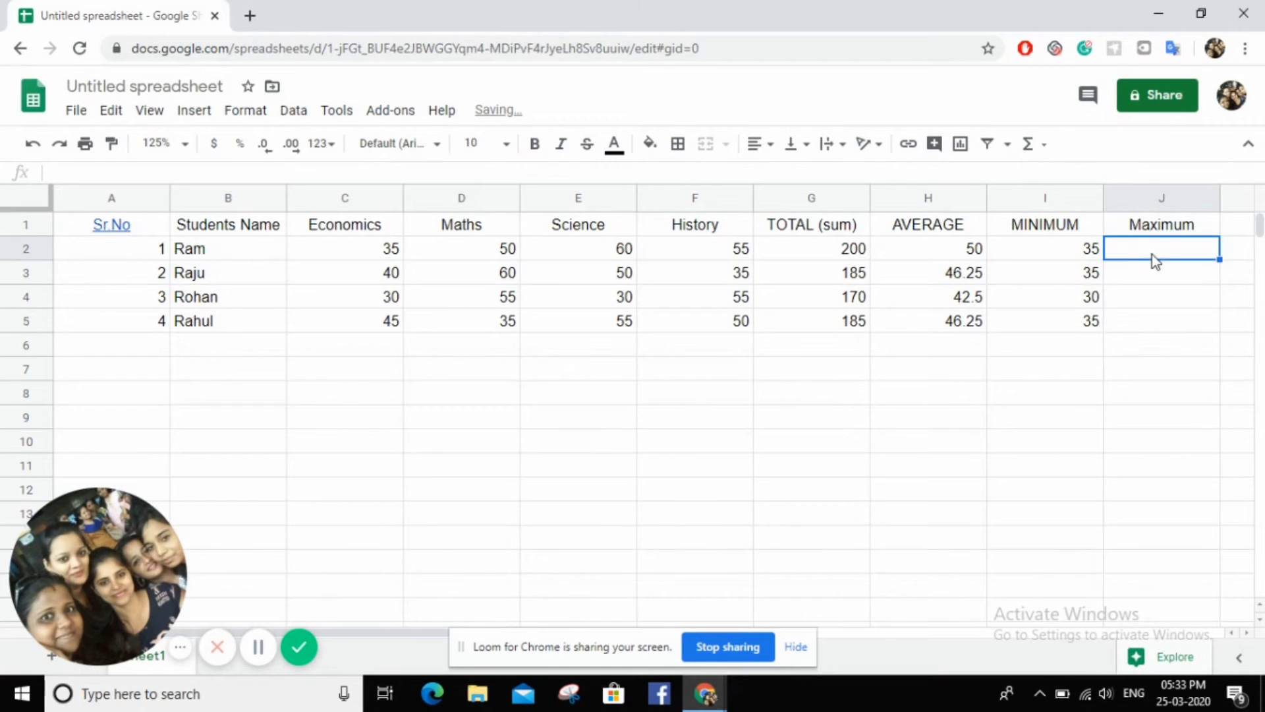
Step: Enter =Max(C2:F2) in J2, showing the first student's highest mark of 60, and check it
{"action": "type", "text": "="}
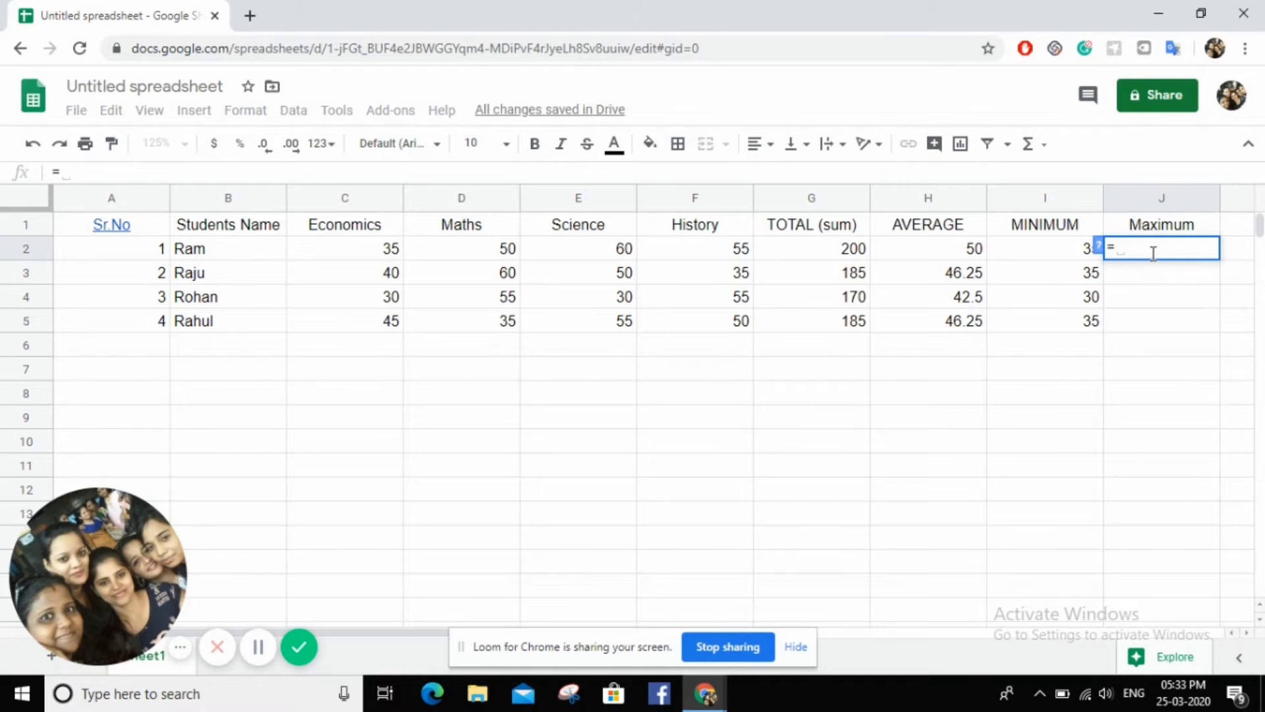
{"action": "type", "text": "Max"}
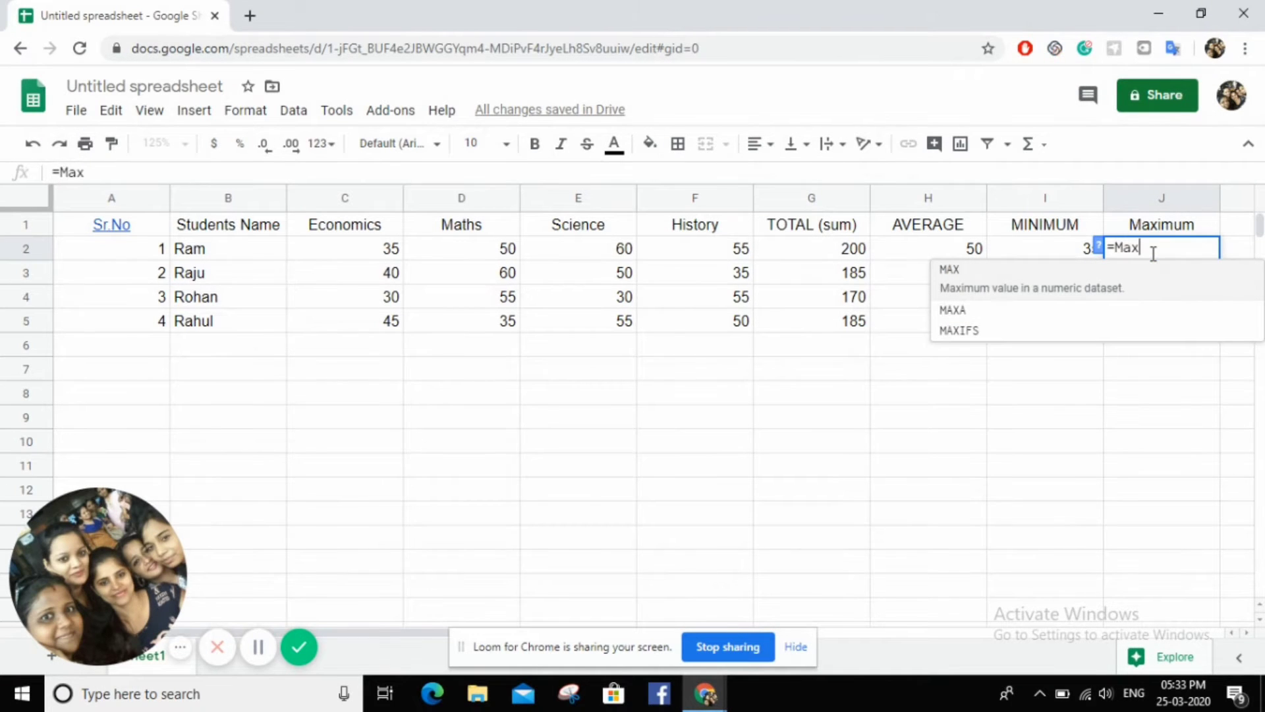
{"action": "type", "text": "("}
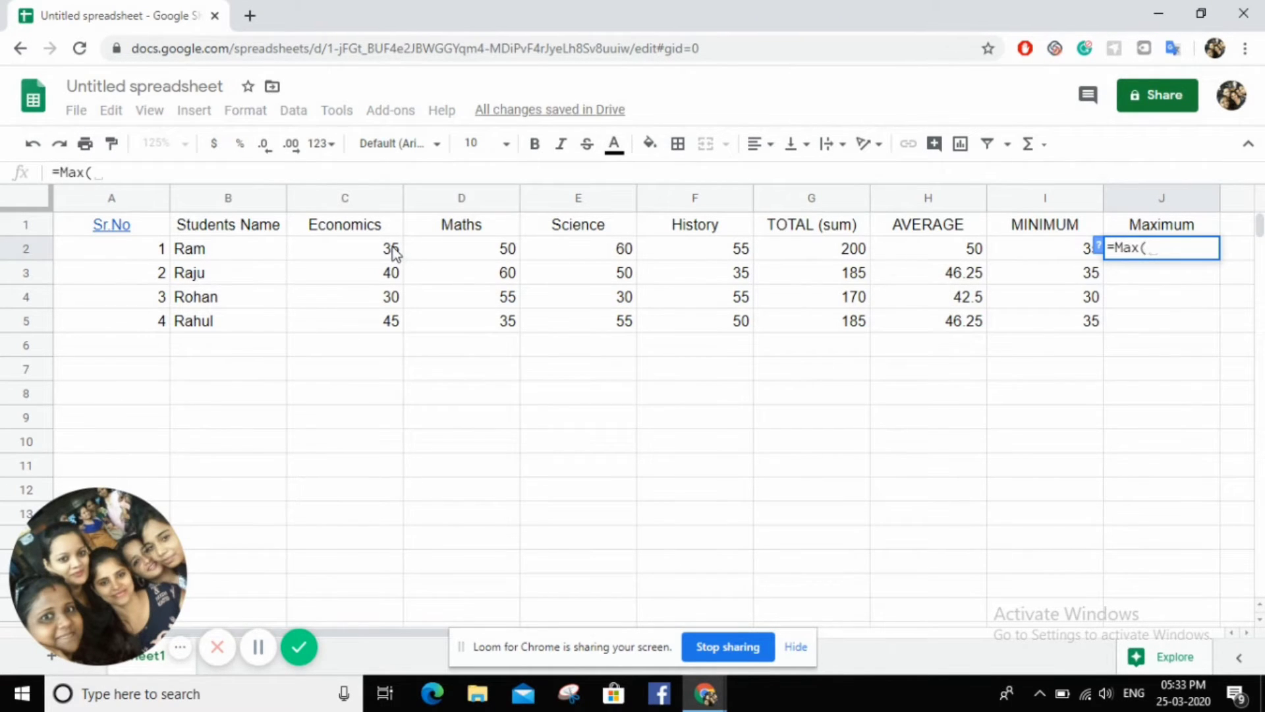
{"action": "left_click", "coordinate": [394, 253]}
{"action": "key", "text": "shift+Right"}
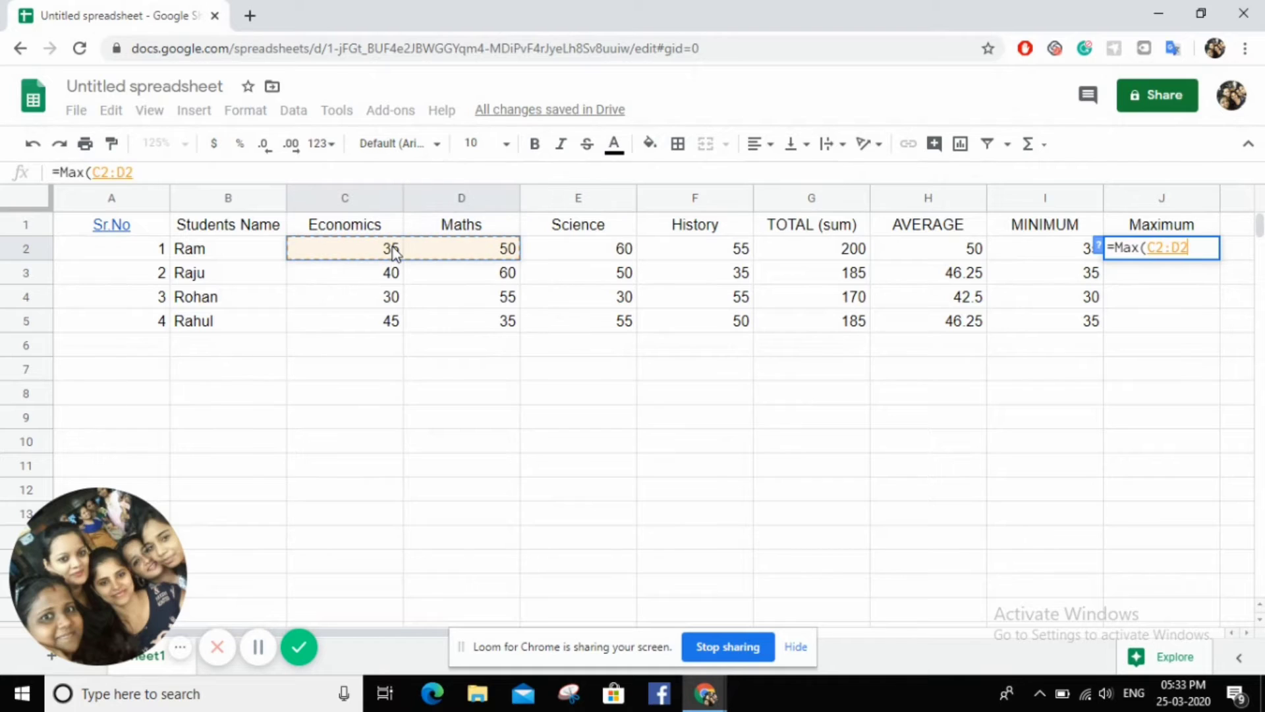
{"action": "key", "text": "shift+Right"}
{"action": "key", "text": "shift+Right"}
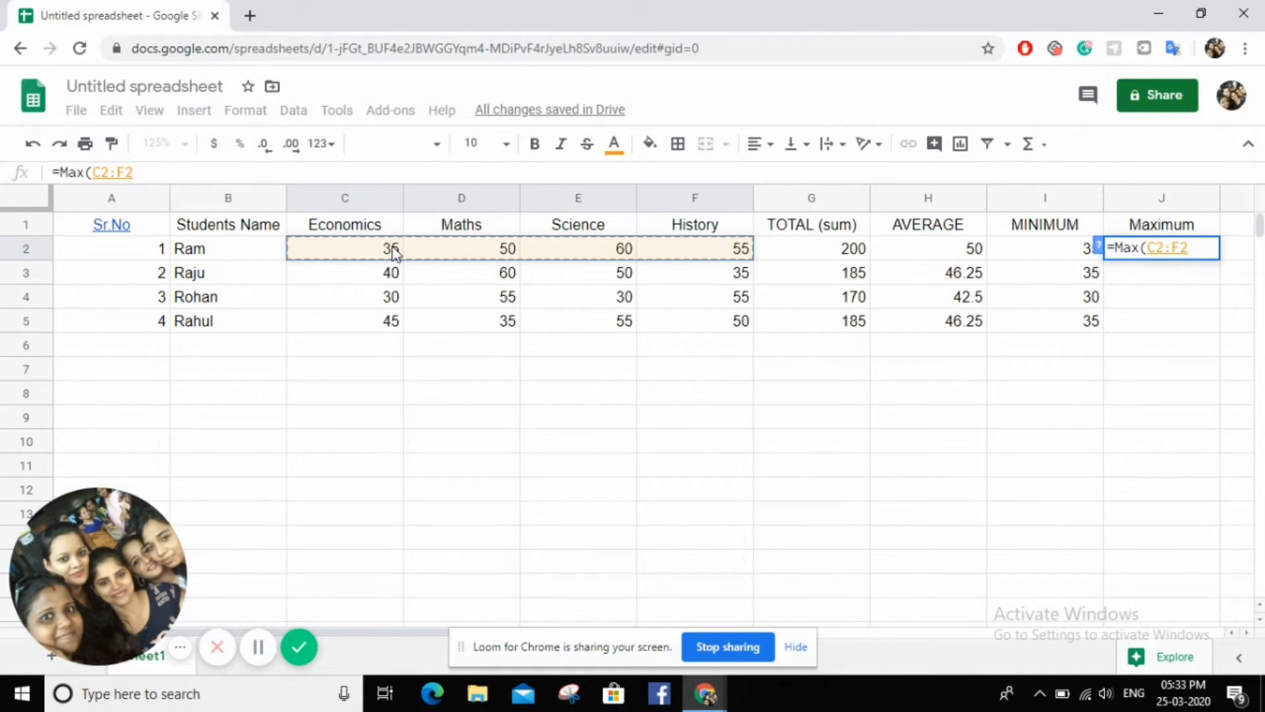
{"action": "type", "text": ")"}
{"action": "key", "text": "Return"}
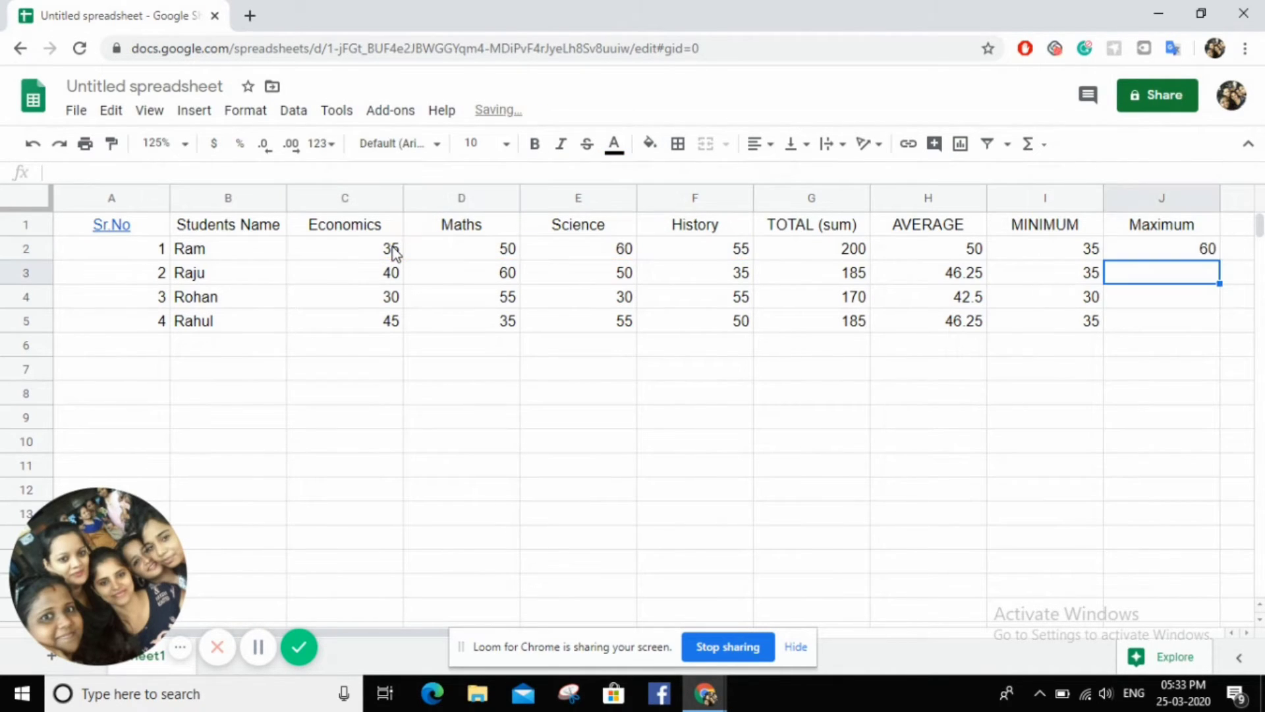
{"action": "left_click", "coordinate": [1155, 248]}
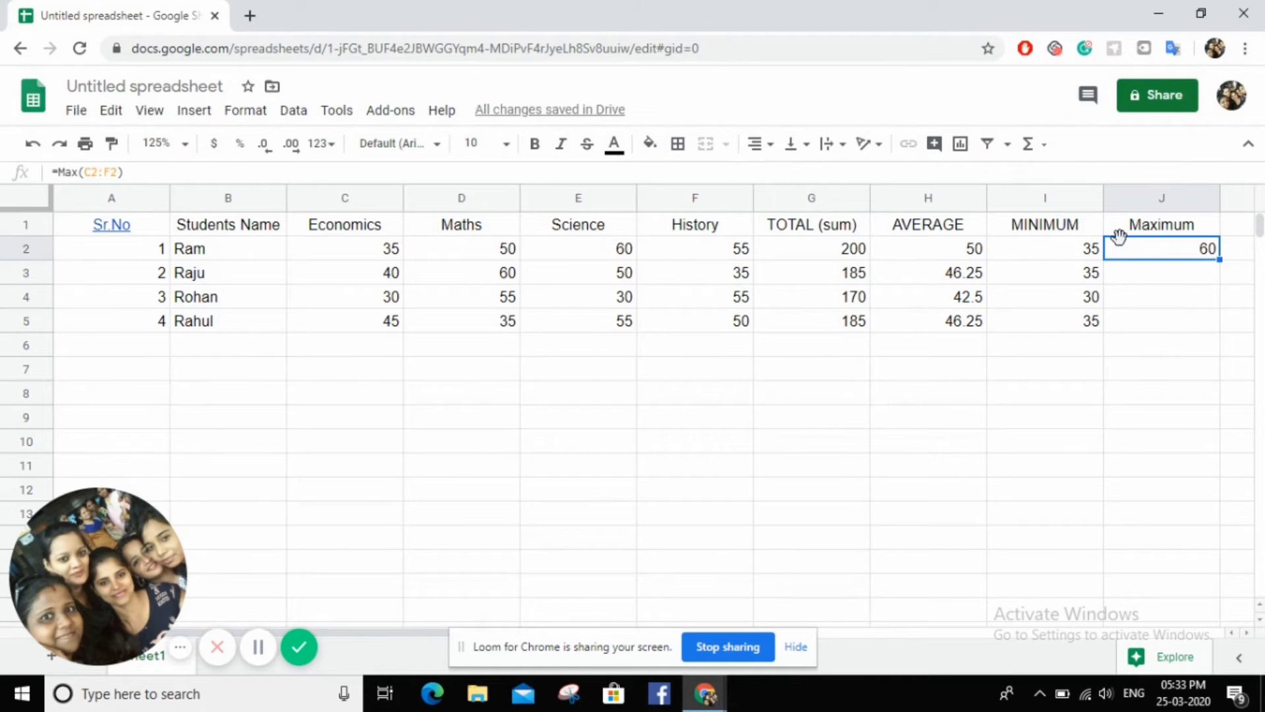
{"action": "left_click", "coordinate": [16, 251]}
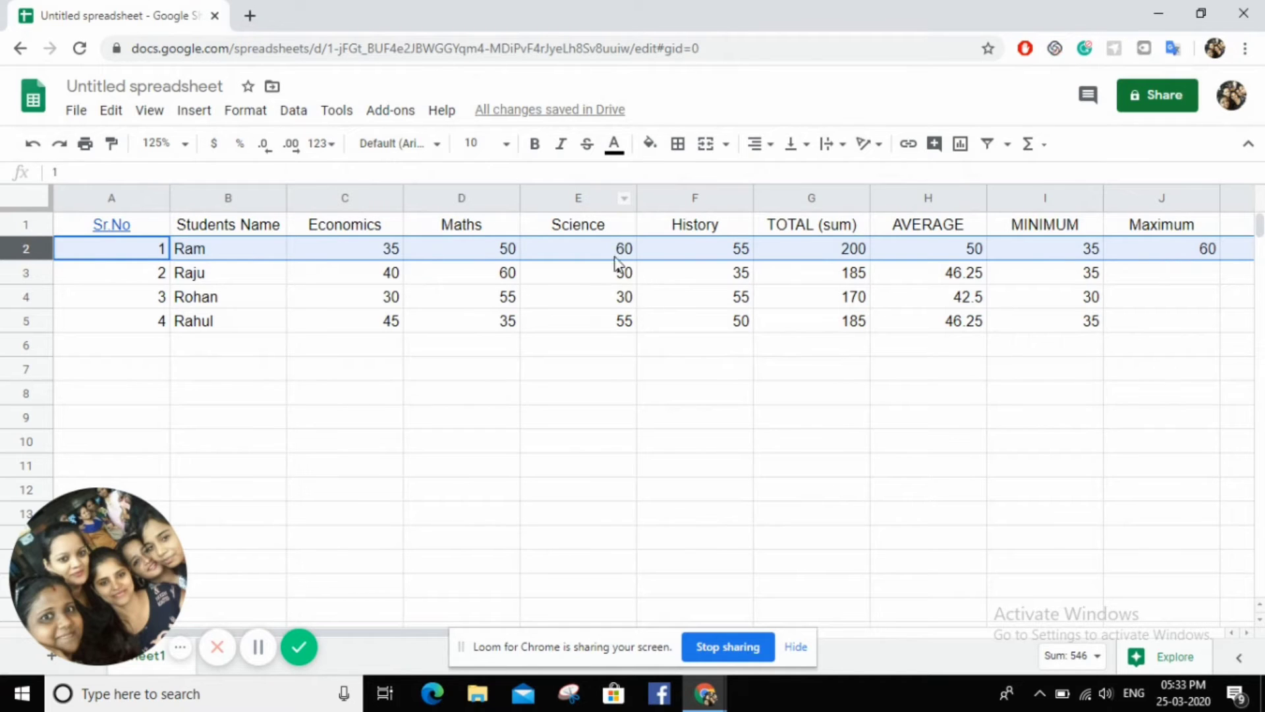
{"action": "left_click", "coordinate": [1166, 299]}
Step: Copy the MAX formula down to J5 and verify each row's maximum: 60, 60, 55, 55
{"action": "left_click", "coordinate": [1199, 250]}
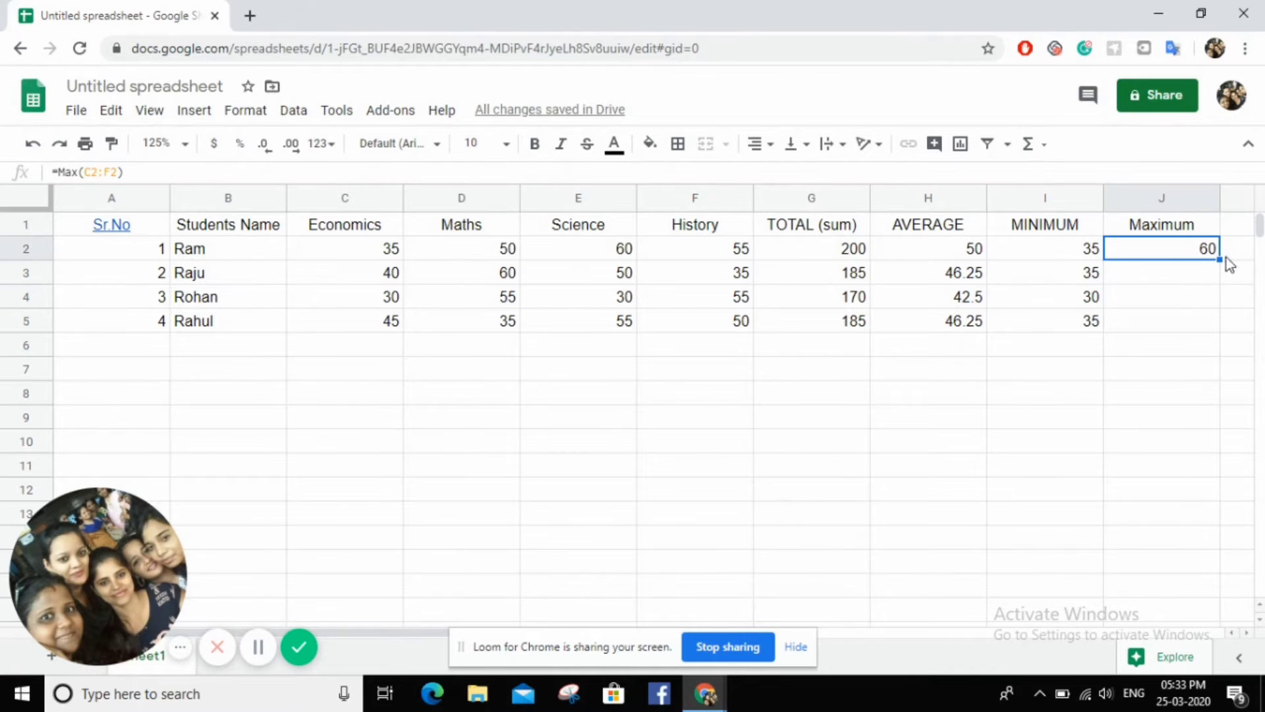
{"action": "left_click_drag", "start_coordinate": [1220, 260], "coordinate": [1217, 323]}
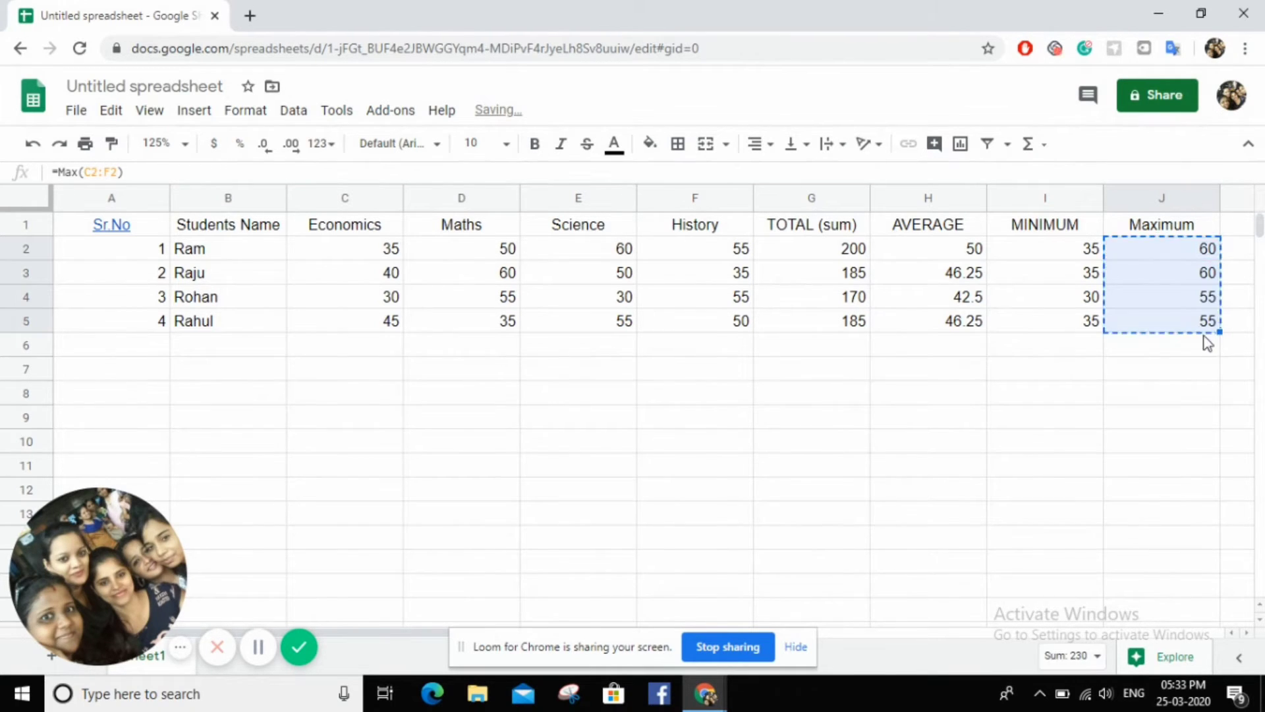
{"action": "left_click", "coordinate": [24, 272]}
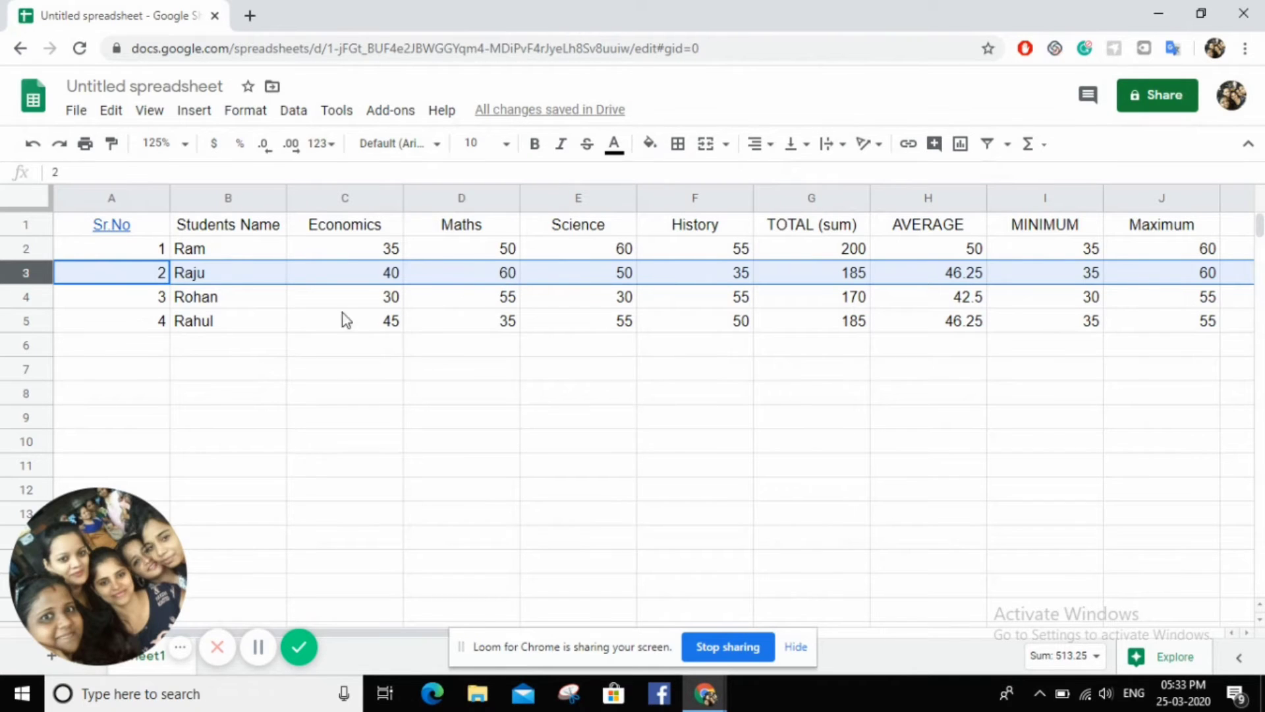
{"action": "left_click", "coordinate": [15, 295]}
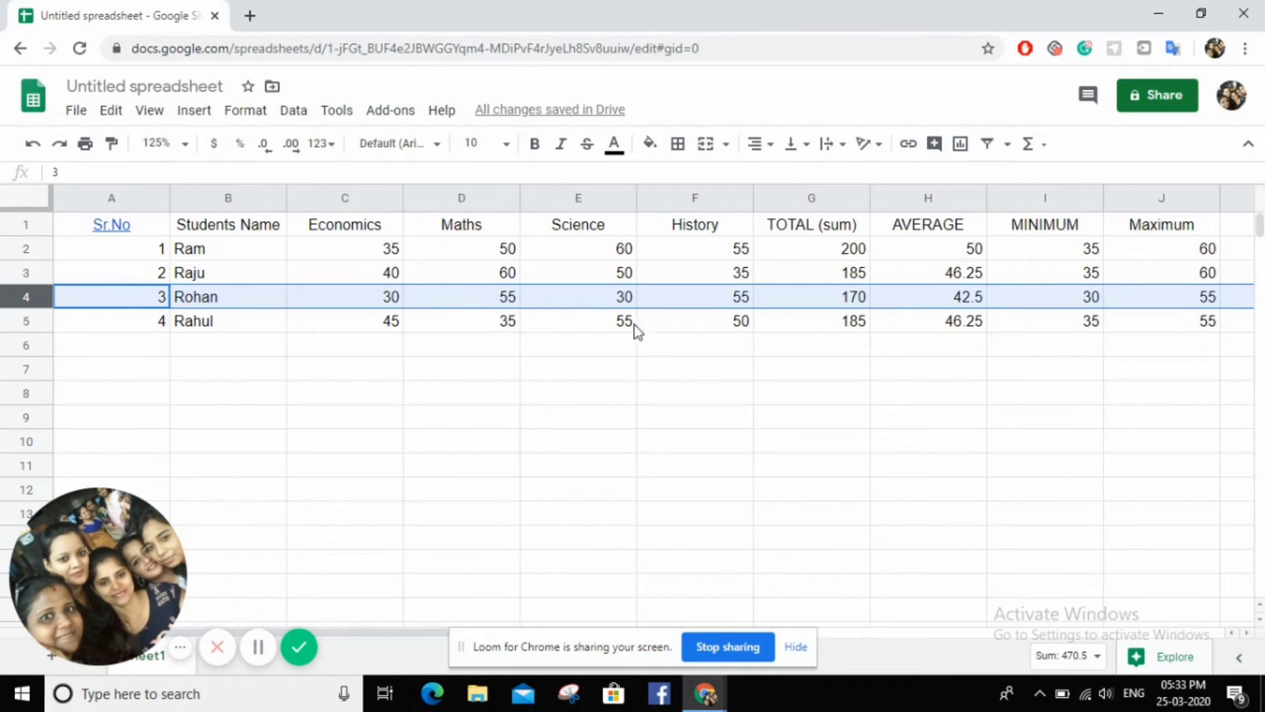
{"action": "left_click", "coordinate": [33, 322]}
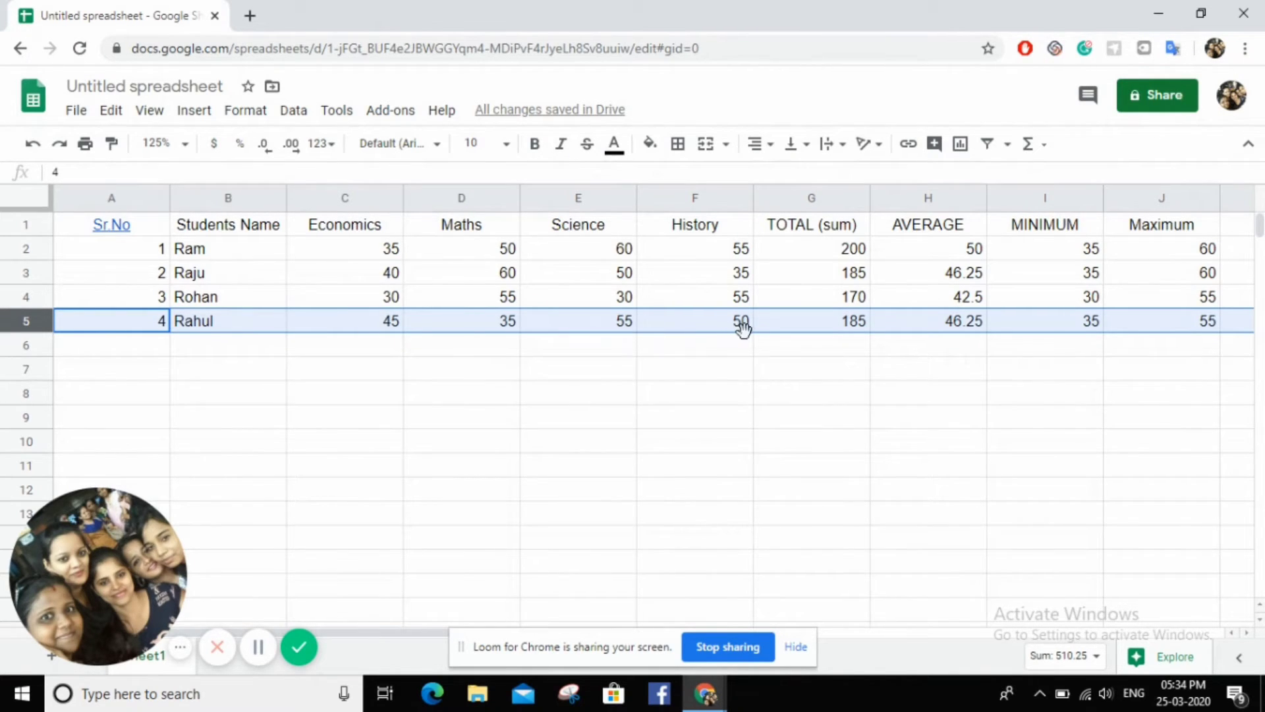
Step: Compare the MINIMUM and Maximum headings, then type the heading count in K1
{"action": "left_click", "coordinate": [770, 473]}
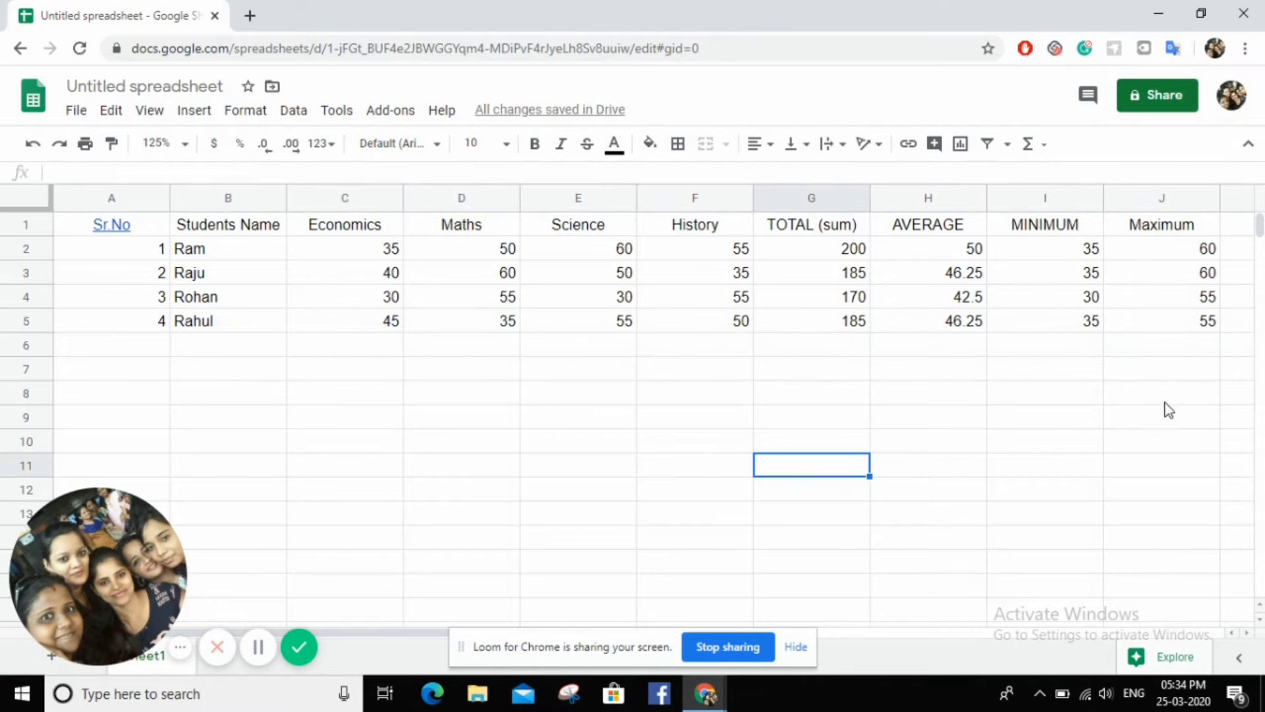
{"action": "left_click", "coordinate": [1209, 356]}
{"action": "left_click", "coordinate": [1181, 231]}
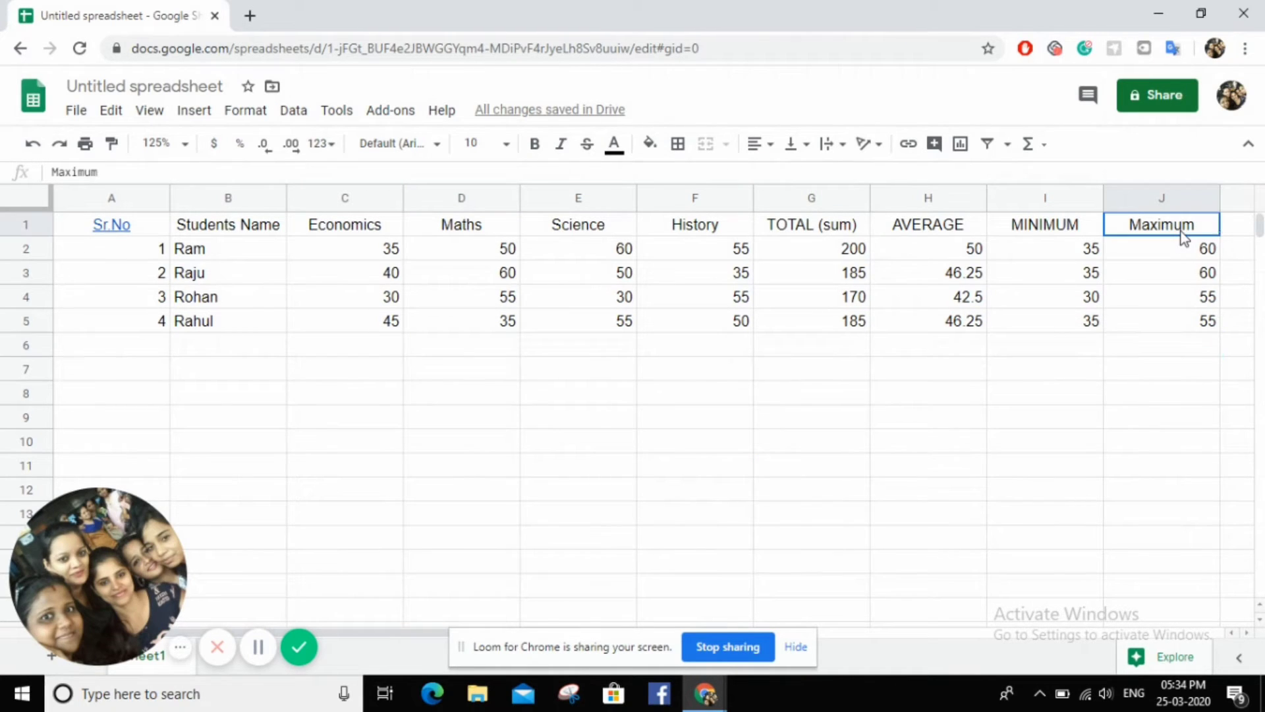
{"action": "left_click", "coordinate": [1071, 230]}
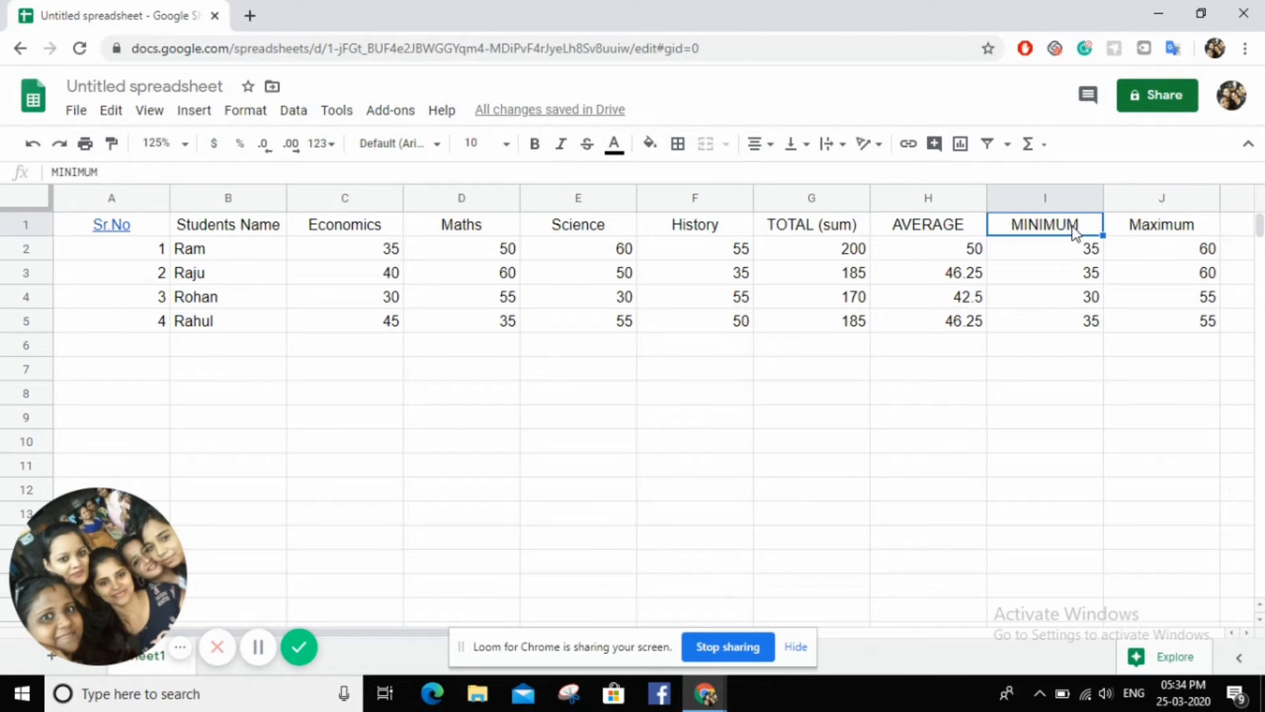
{"action": "left_click", "coordinate": [1148, 441]}
{"action": "left_click", "coordinate": [1029, 225]}
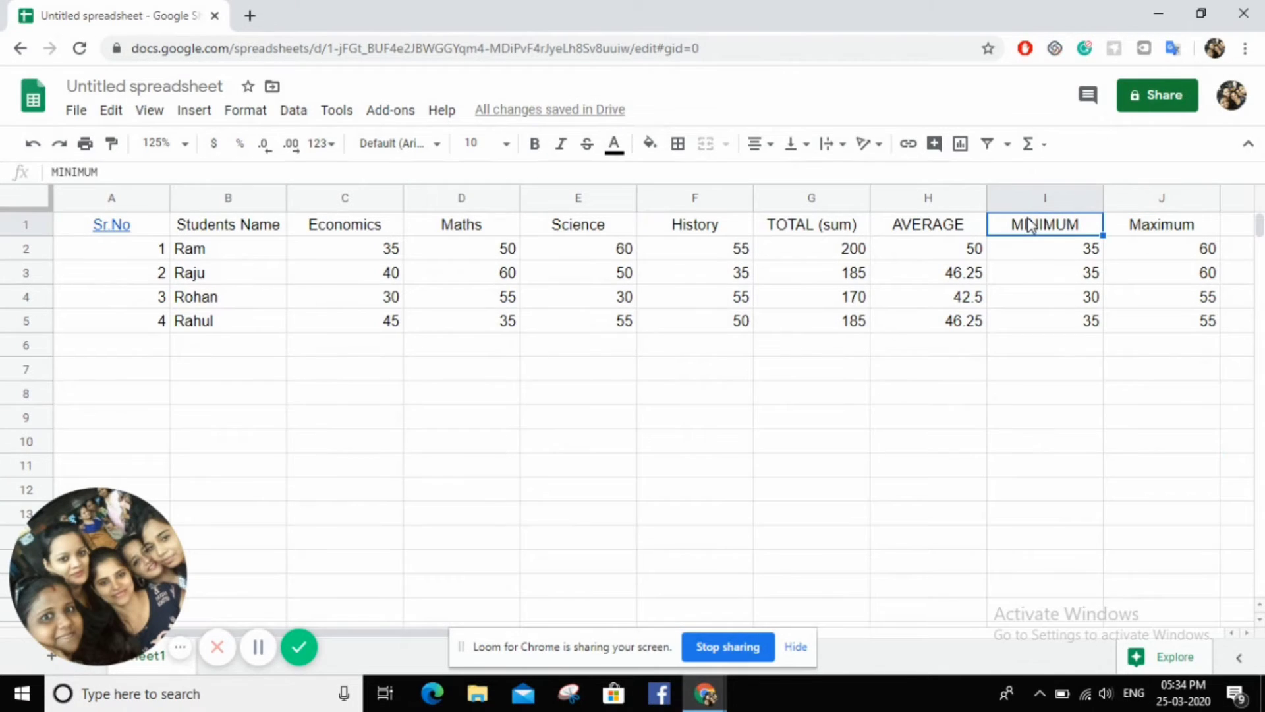
{"action": "left_click", "coordinate": [1193, 232]}
{"action": "key", "text": "Right"}
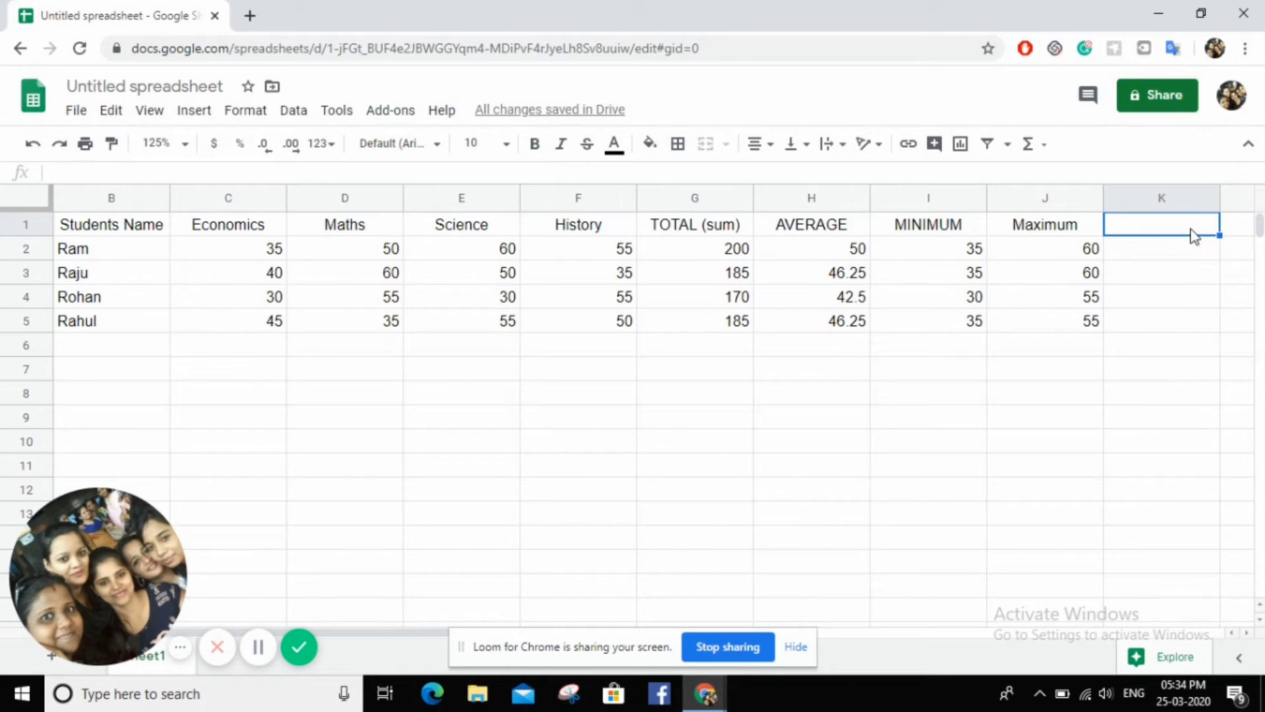
{"action": "type", "text": "cou"}
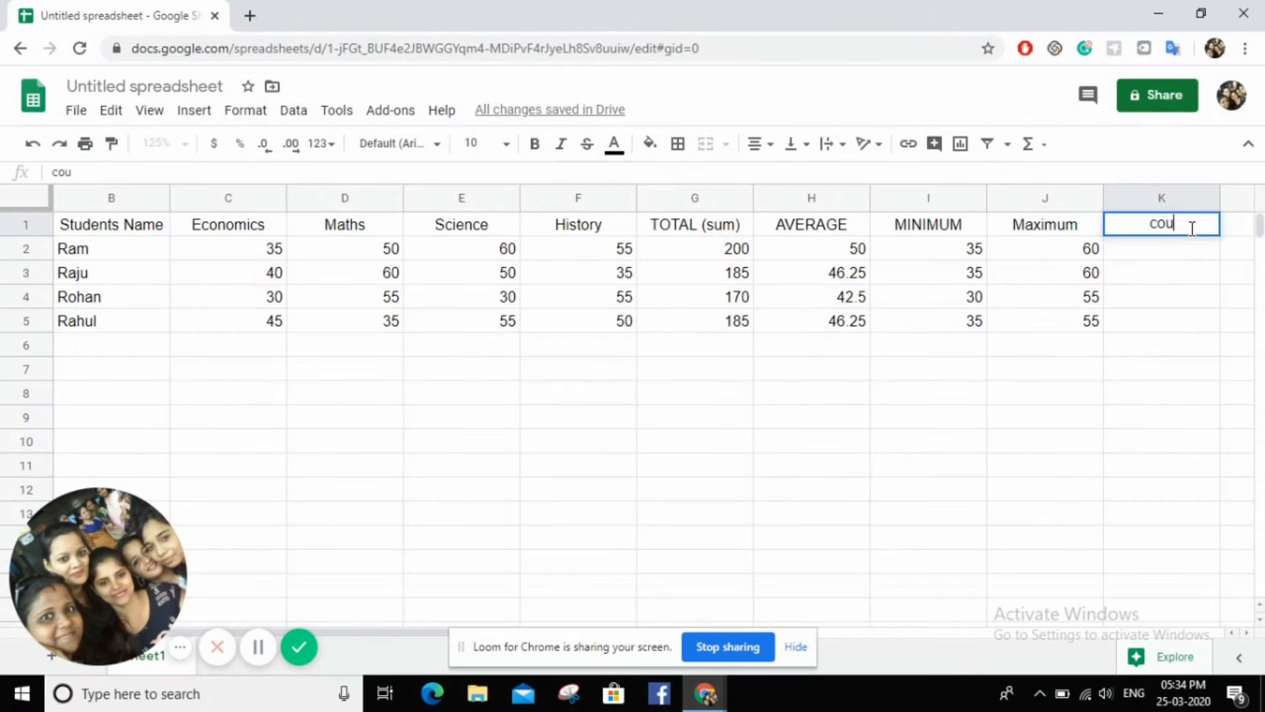
{"action": "type", "text": "nt"}
Step: Enter =count(C2:F2) in K2, returning 4 for the first student
{"action": "left_click", "coordinate": [1171, 252]}
{"action": "type", "text": "="}
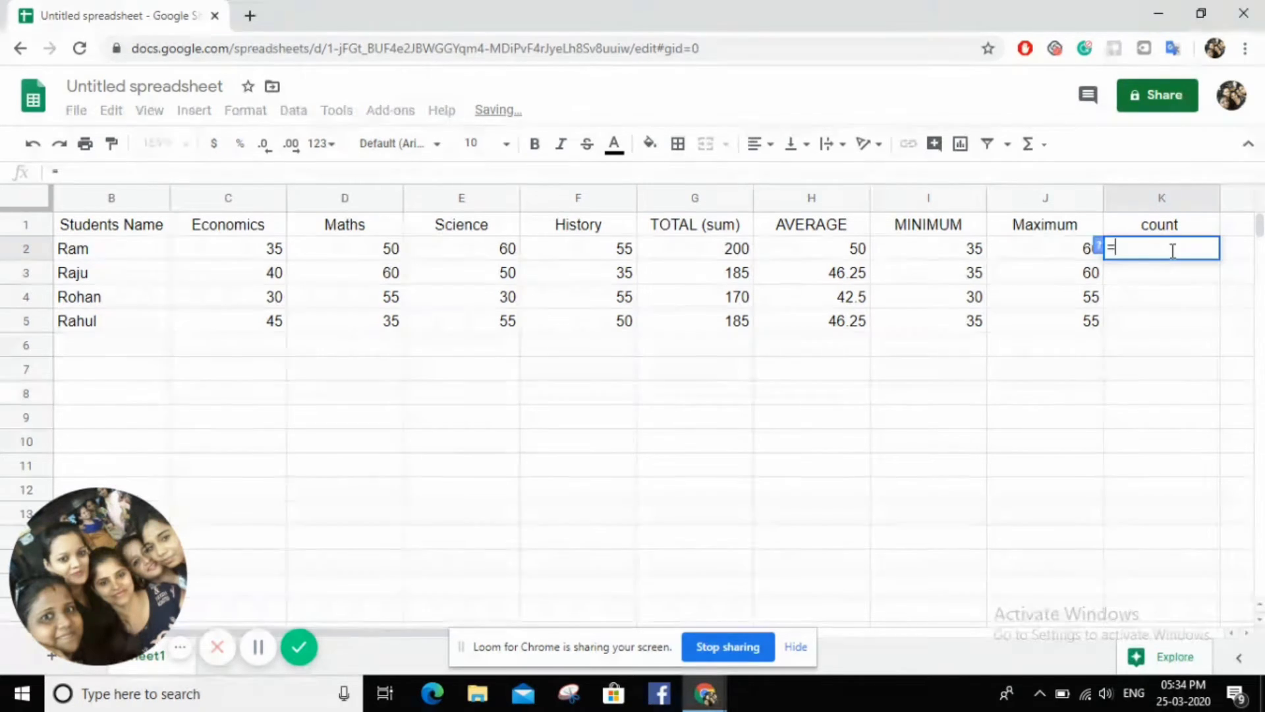
{"action": "type", "text": "coun"}
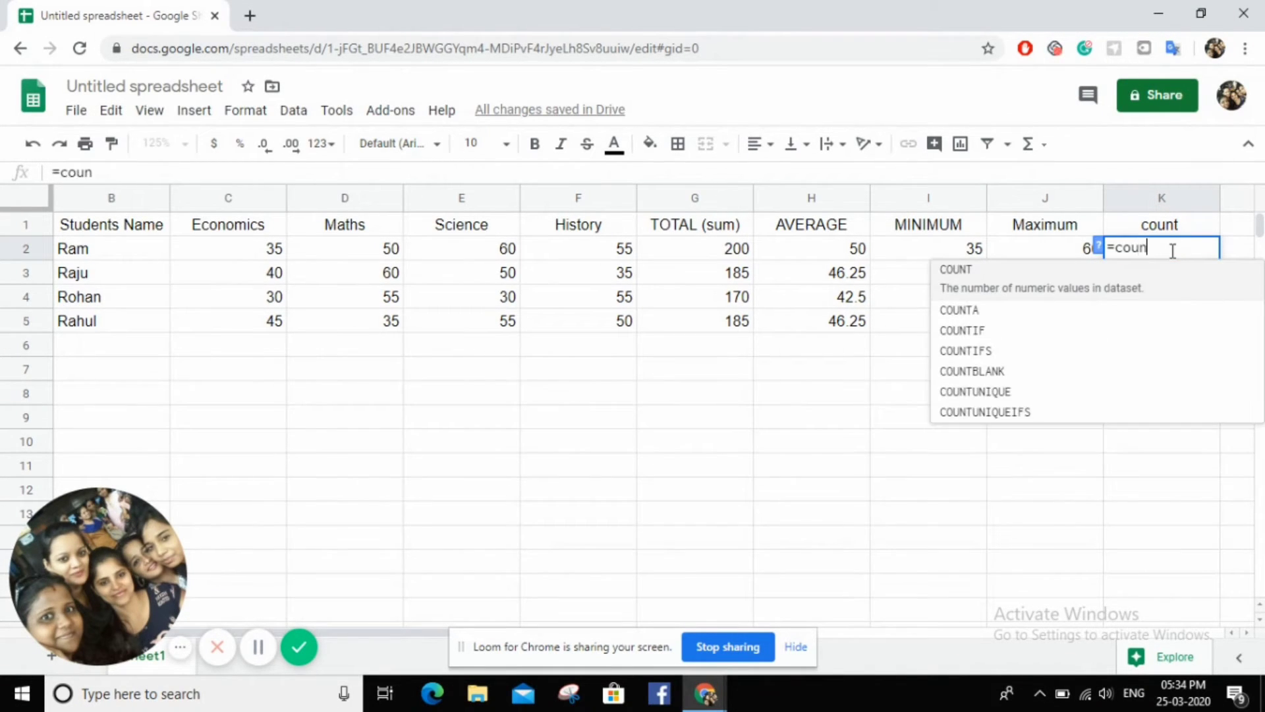
{"action": "type", "text": "t("}
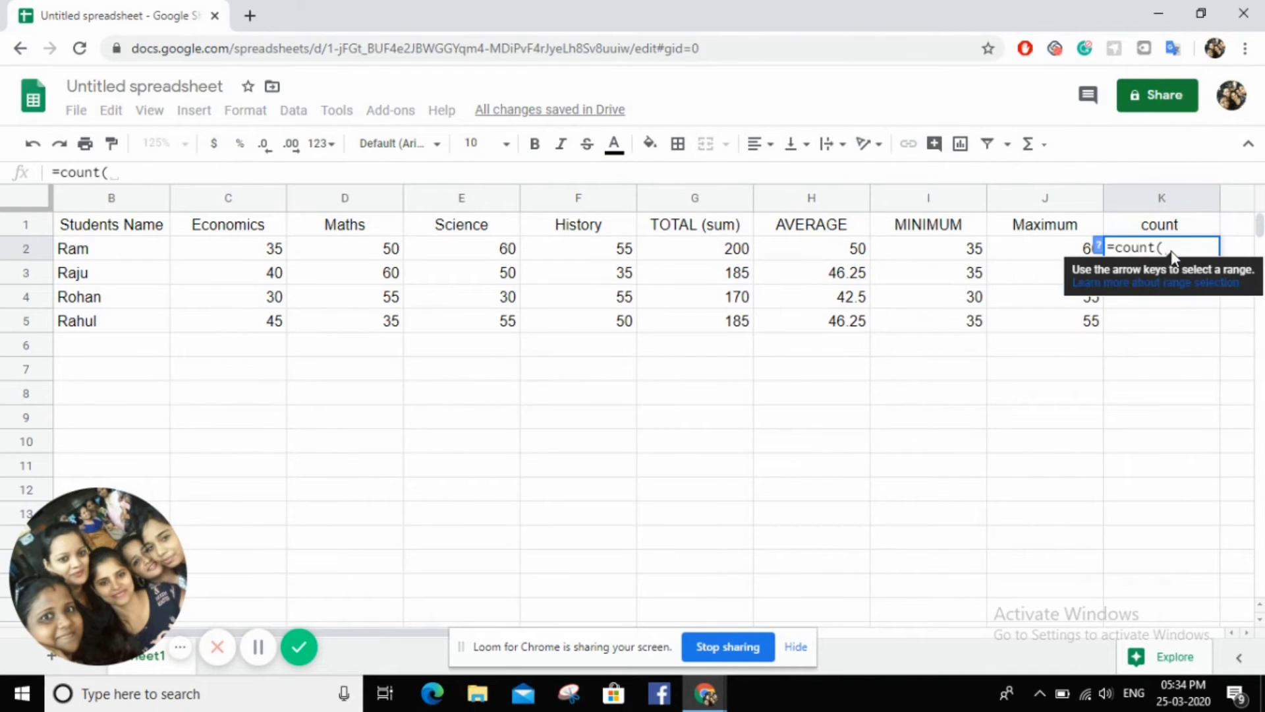
{"action": "left_click", "coordinate": [237, 253]}
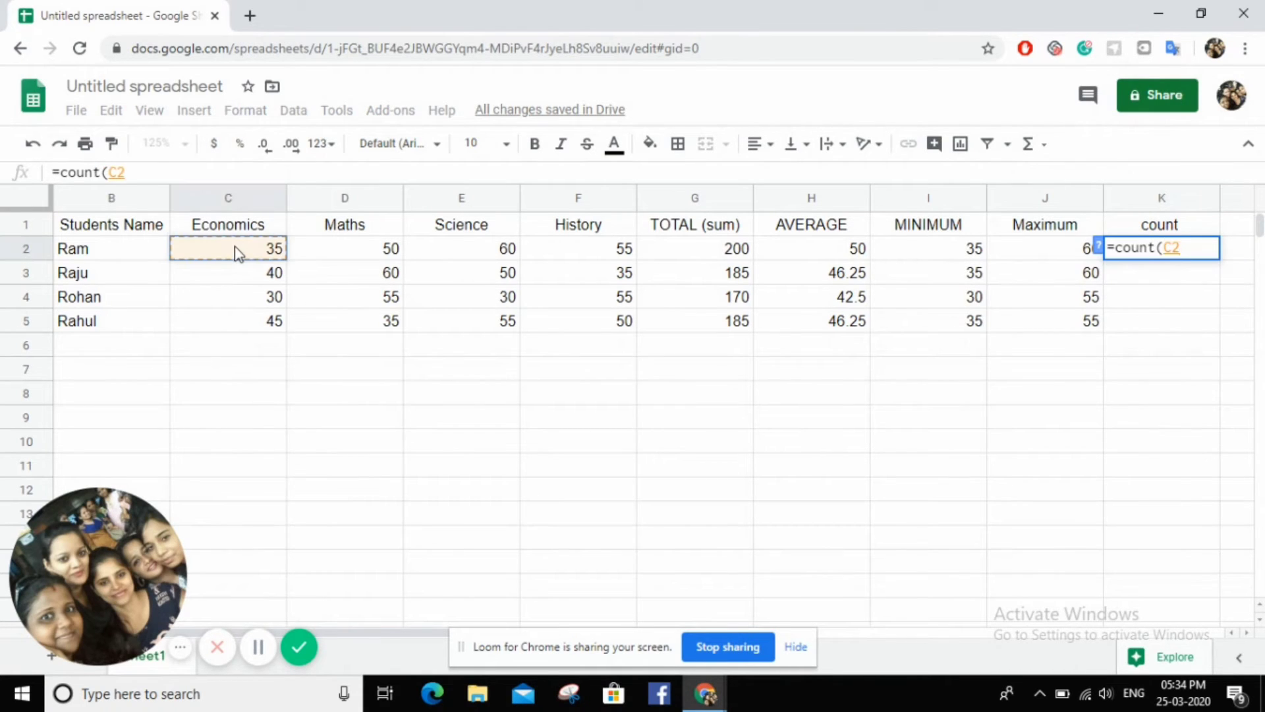
{"action": "key", "text": "shift+Right"}
{"action": "key", "text": "shift+Right"}
{"action": "key", "text": "shift+Right"}
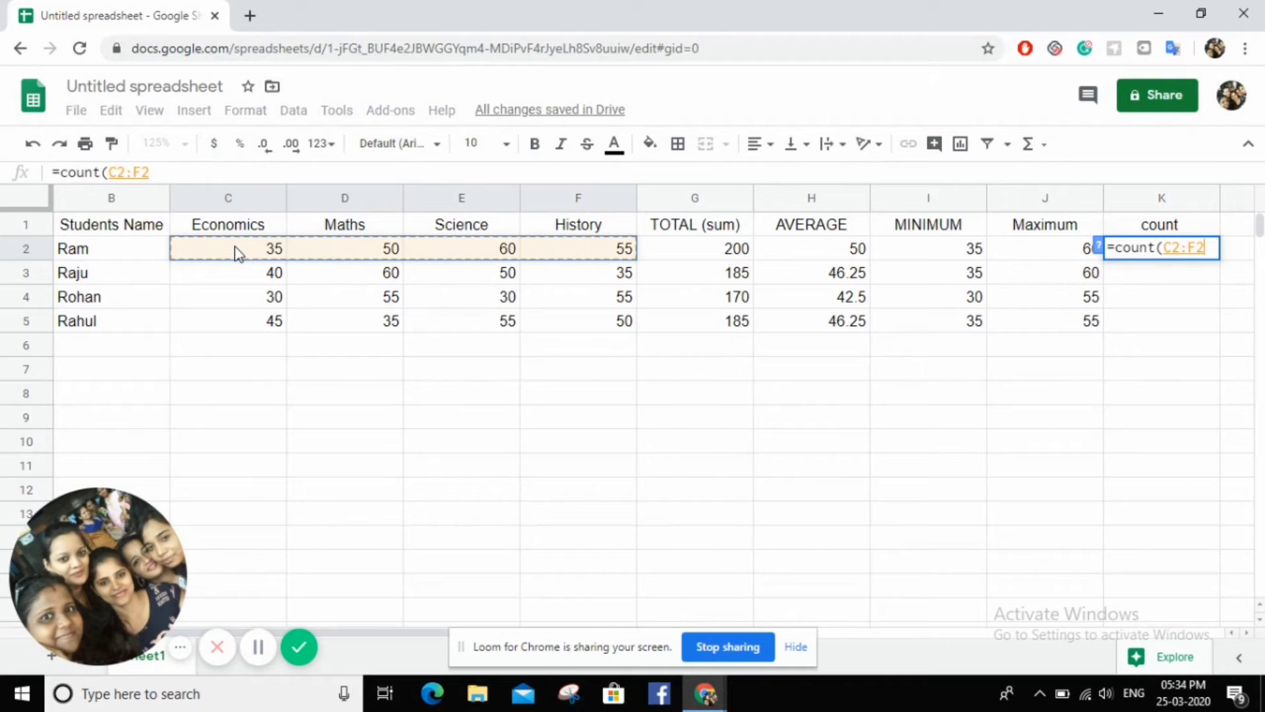
{"action": "type", "text": ")"}
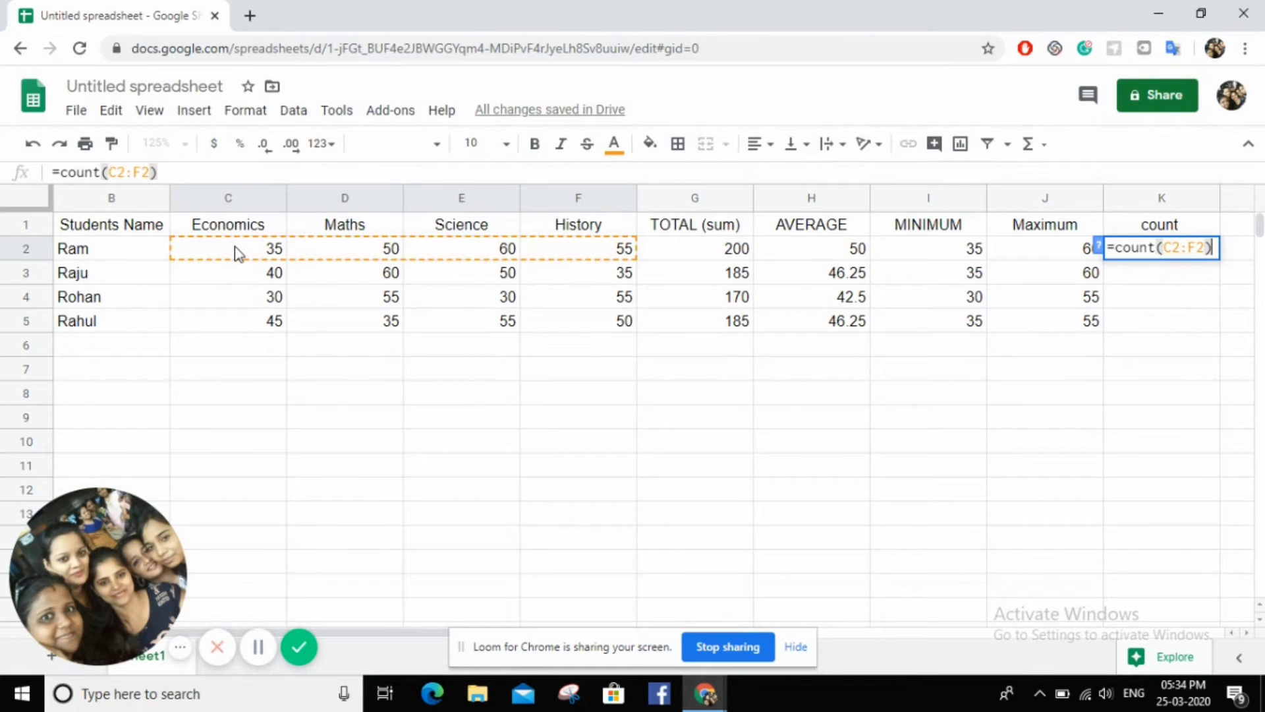
{"action": "key", "text": "Return"}
{"action": "mouse_move", "coordinate": [1161, 198]}
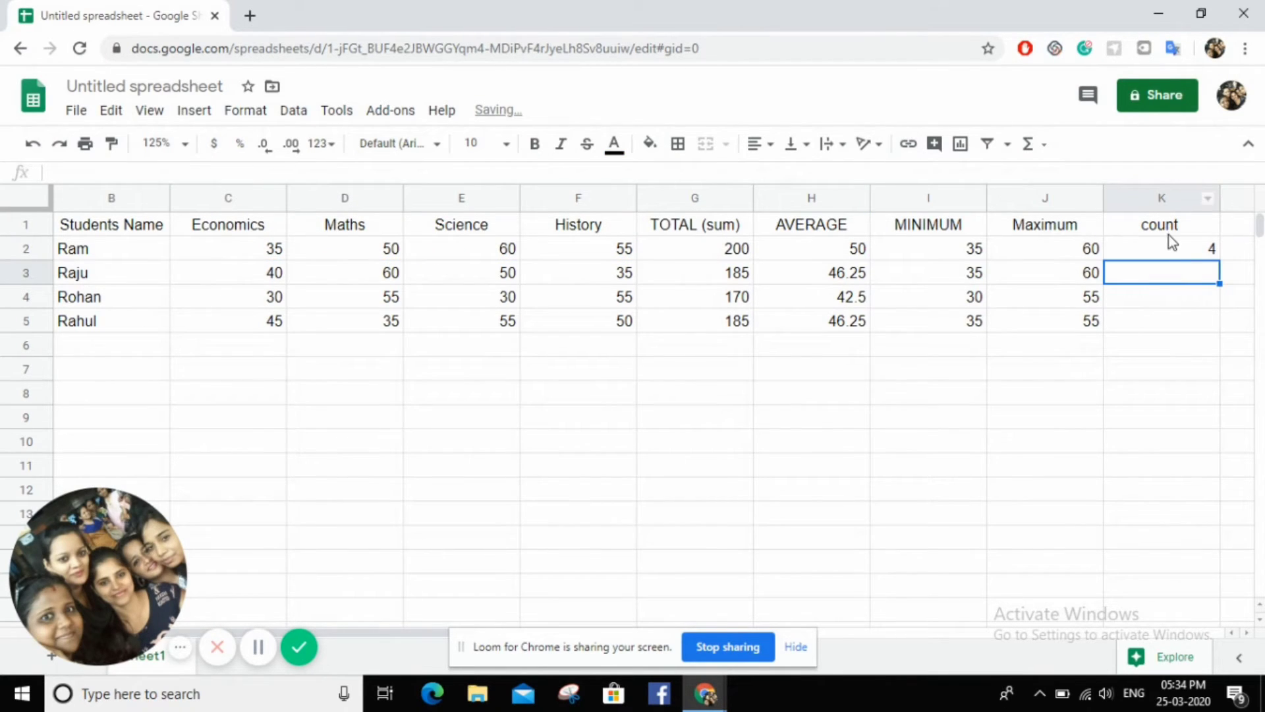
{"action": "left_click", "coordinate": [1171, 248]}
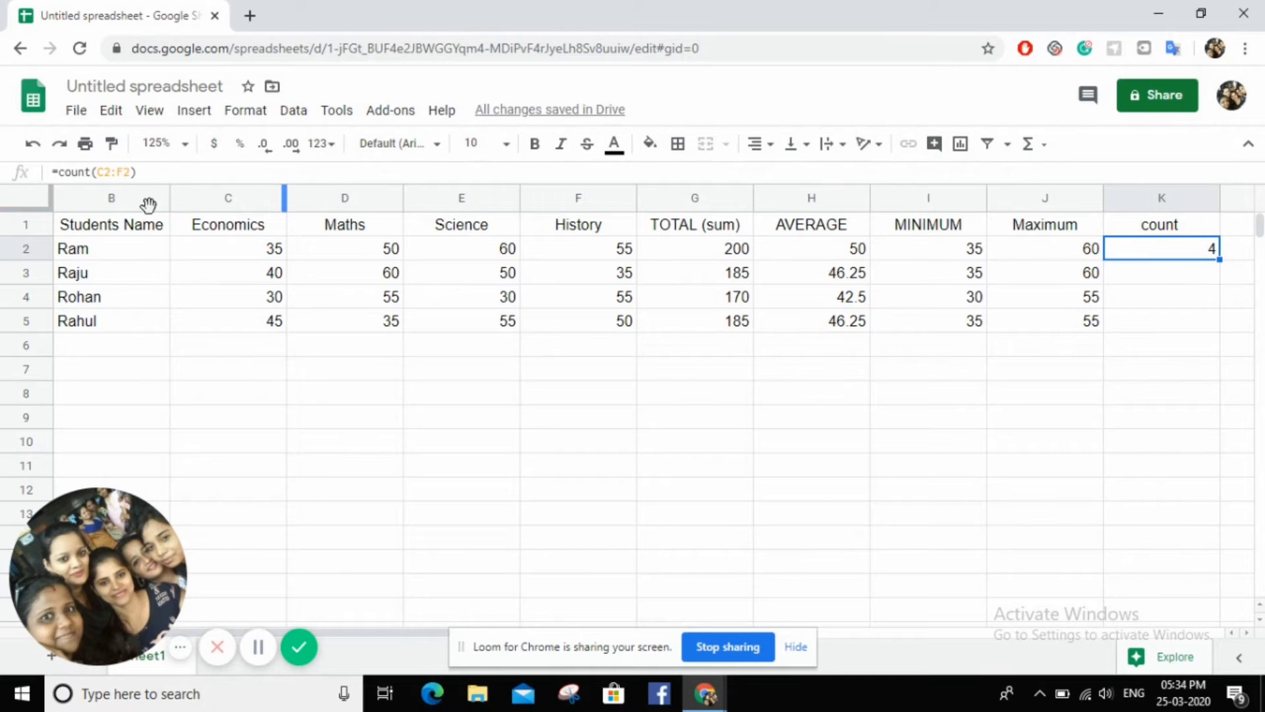
Step: Review the subject headers, then fill the count formula down to K5
{"action": "left_click", "coordinate": [206, 233]}
{"action": "left_click", "coordinate": [350, 226]}
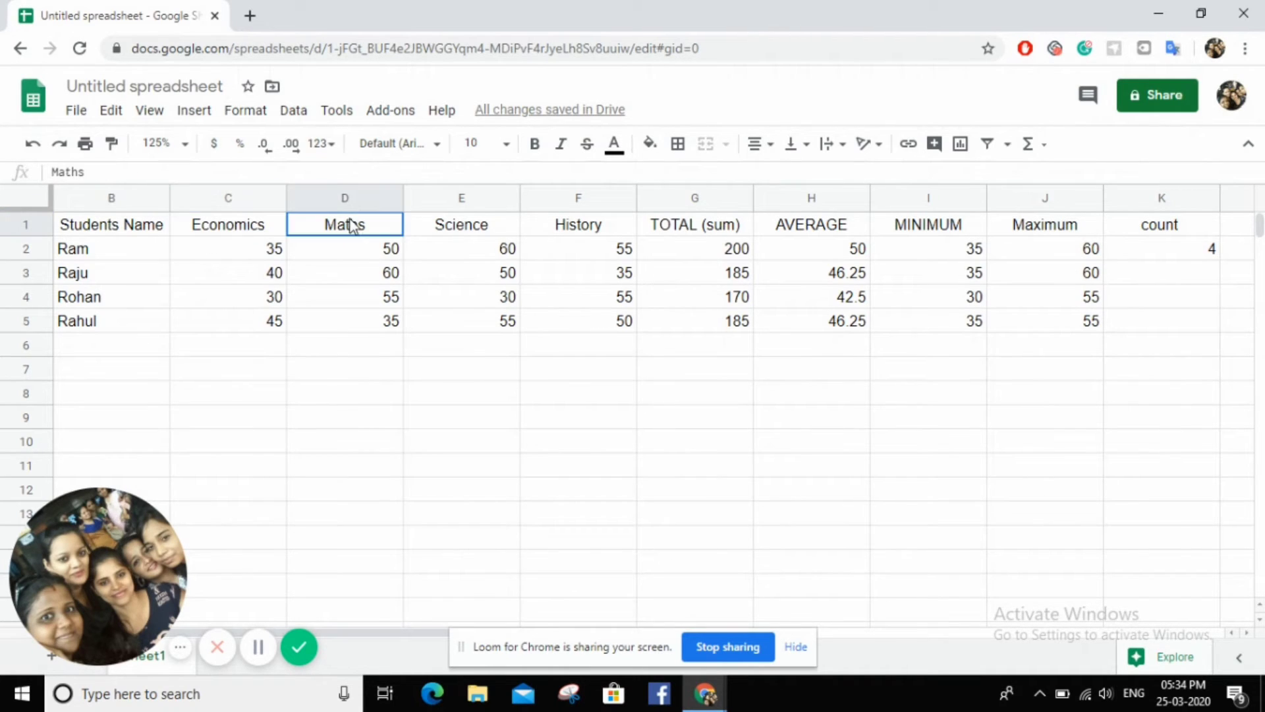
{"action": "left_click", "coordinate": [440, 227]}
{"action": "left_click", "coordinate": [621, 230]}
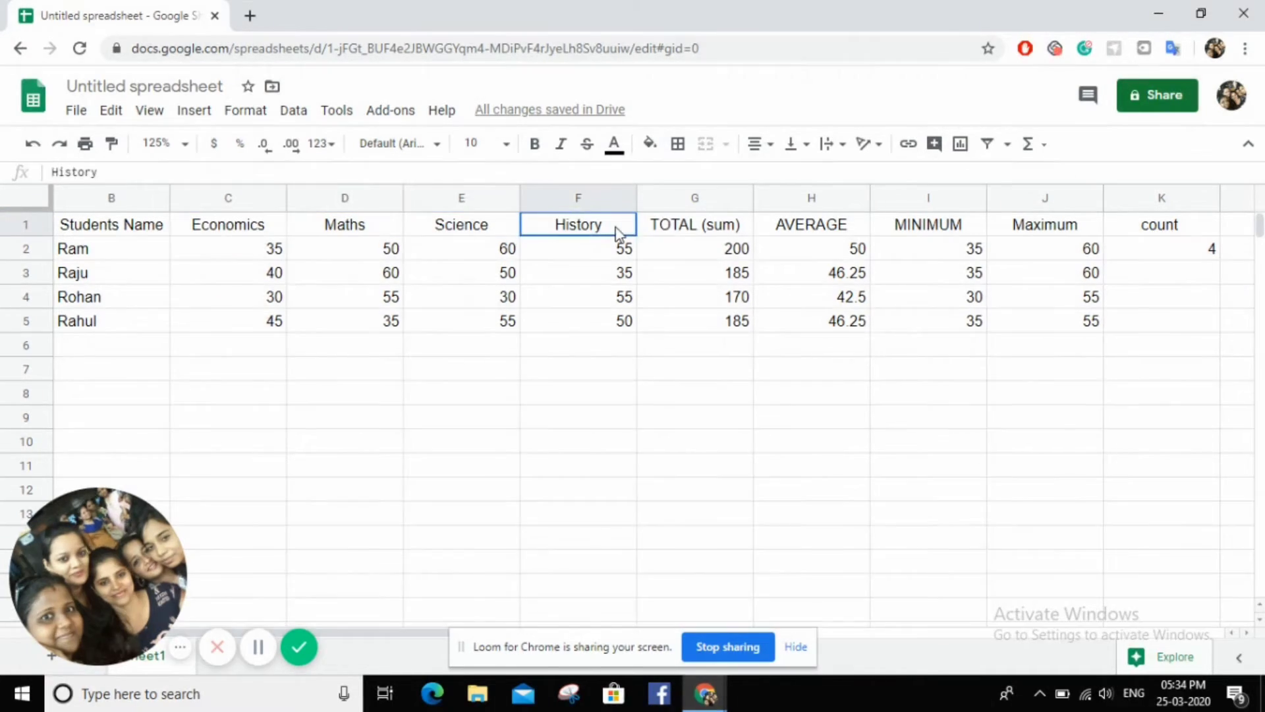
{"action": "left_click", "coordinate": [731, 228]}
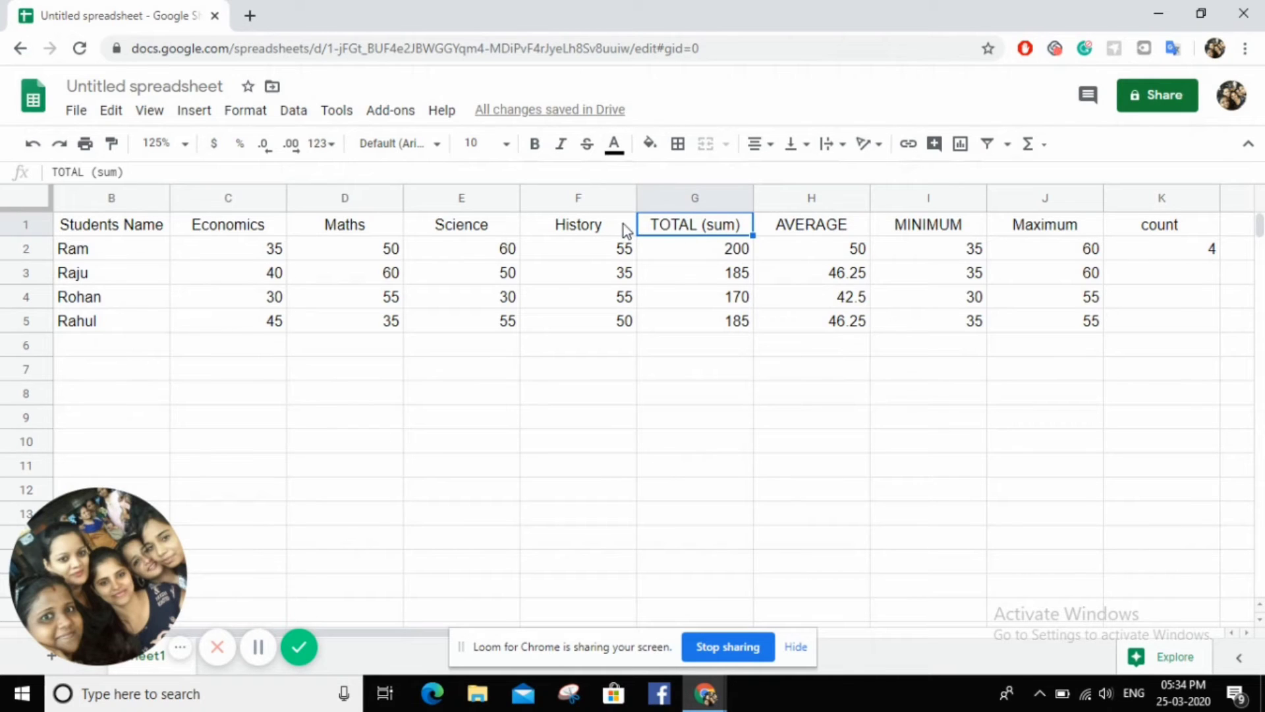
{"action": "left_click", "coordinate": [1206, 258]}
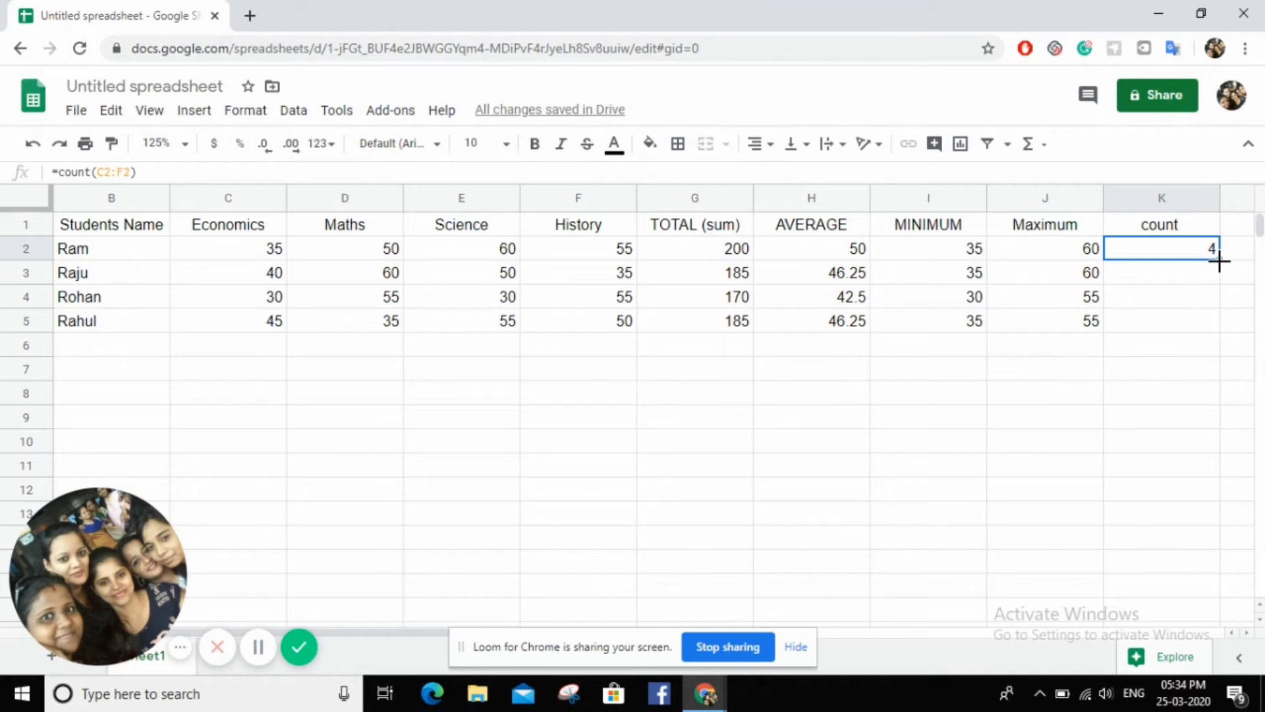
{"action": "left_click_drag", "start_coordinate": [1220, 262], "coordinate": [1212, 317]}
{"action": "left_click", "coordinate": [1123, 438]}
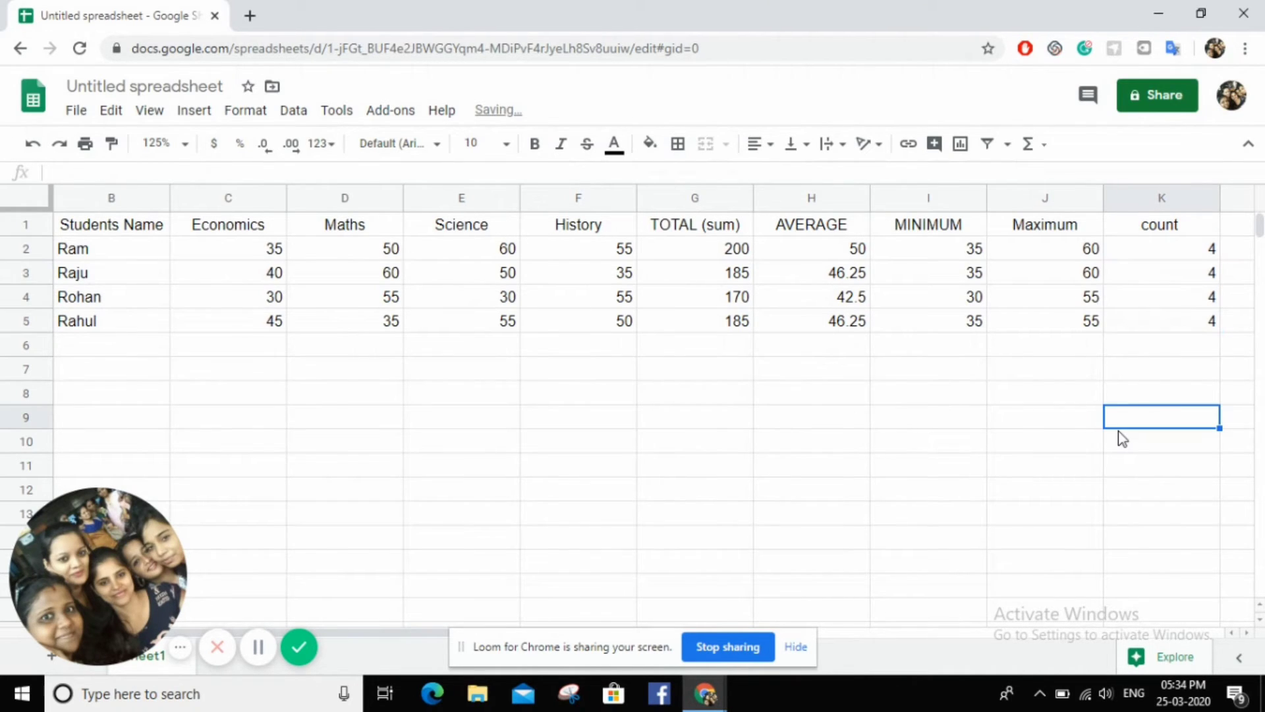
{"action": "left_click", "coordinate": [904, 198]}
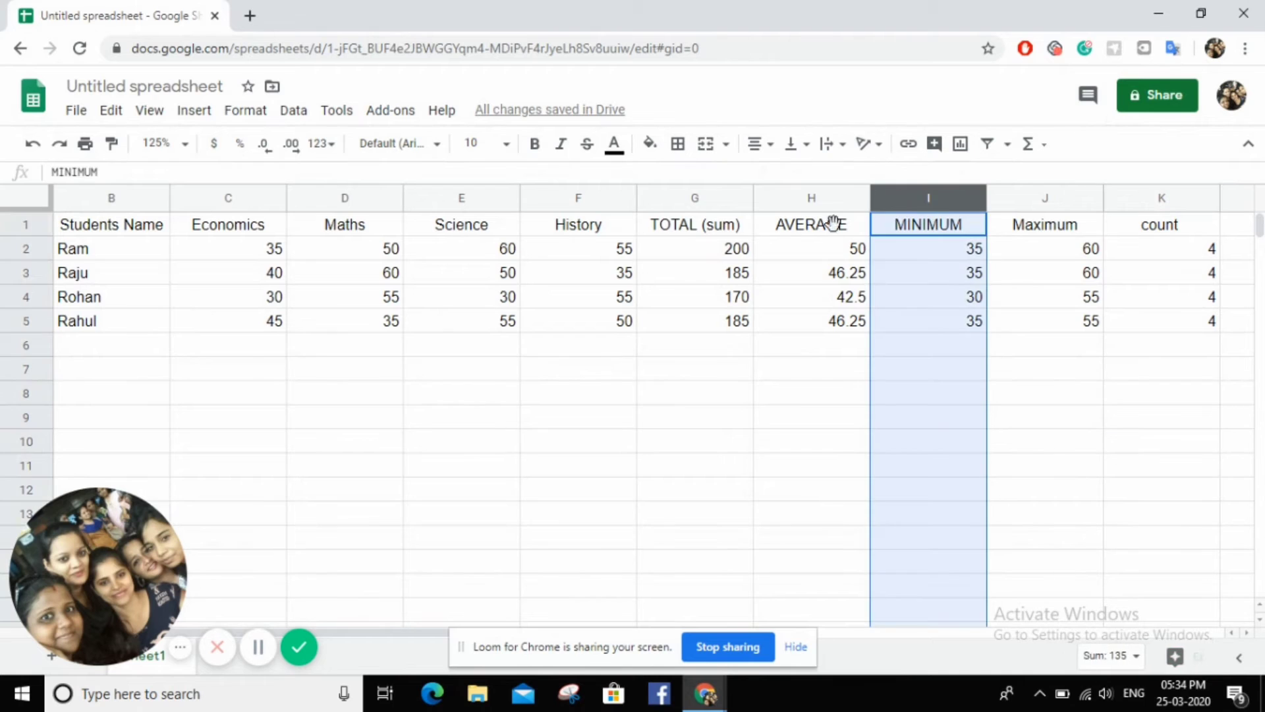
{"action": "left_click", "coordinate": [565, 394]}
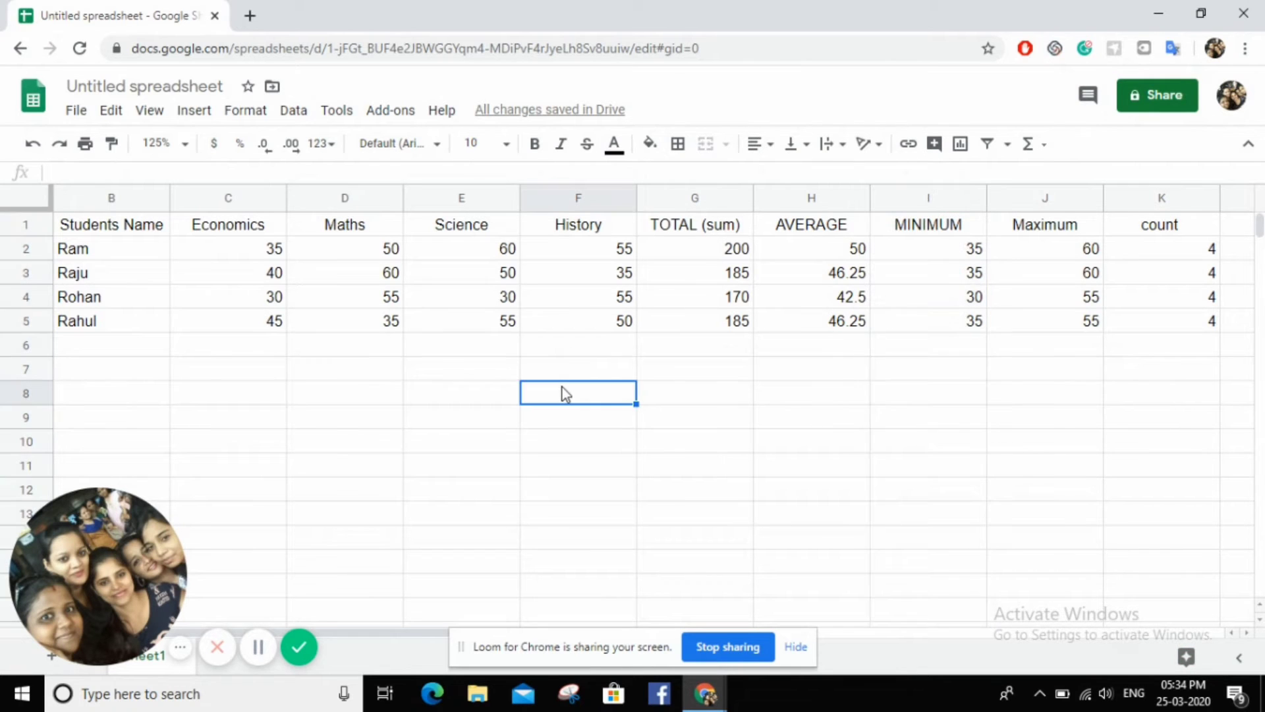
{"action": "left_click", "coordinate": [135, 202]}
{"action": "left_click", "coordinate": [732, 368]}
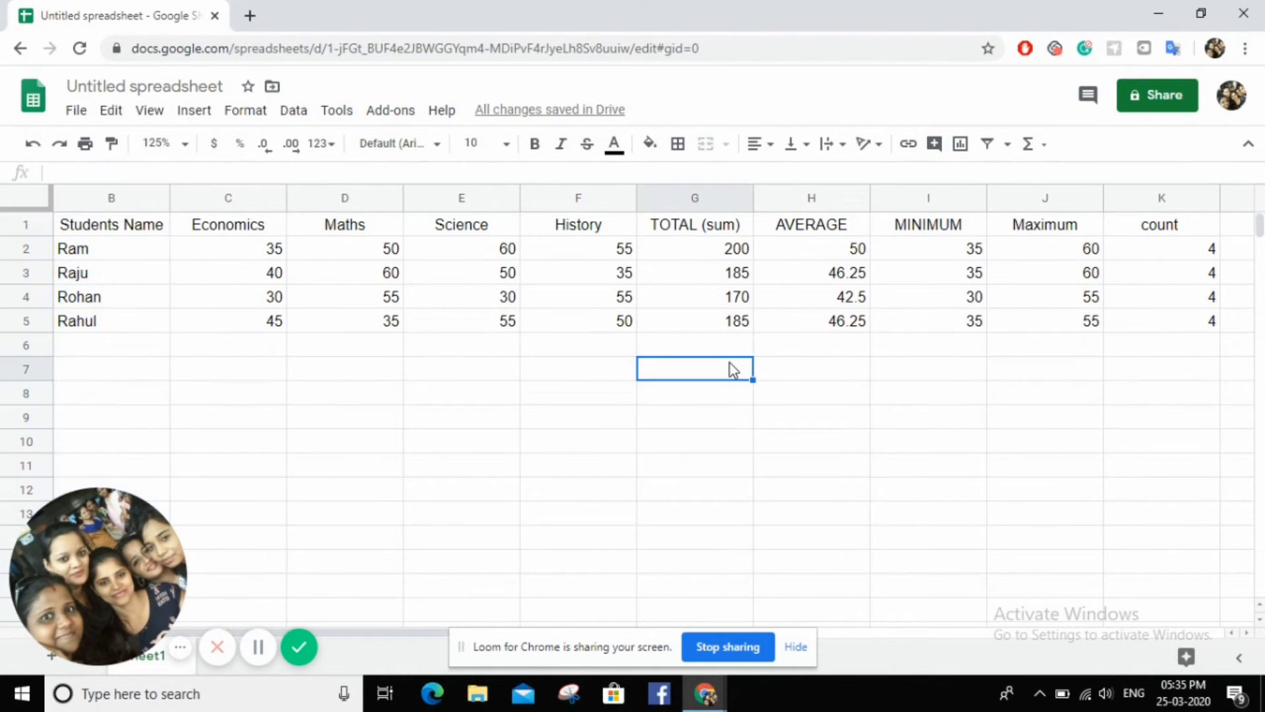
{"action": "left_click", "coordinate": [735, 228]}
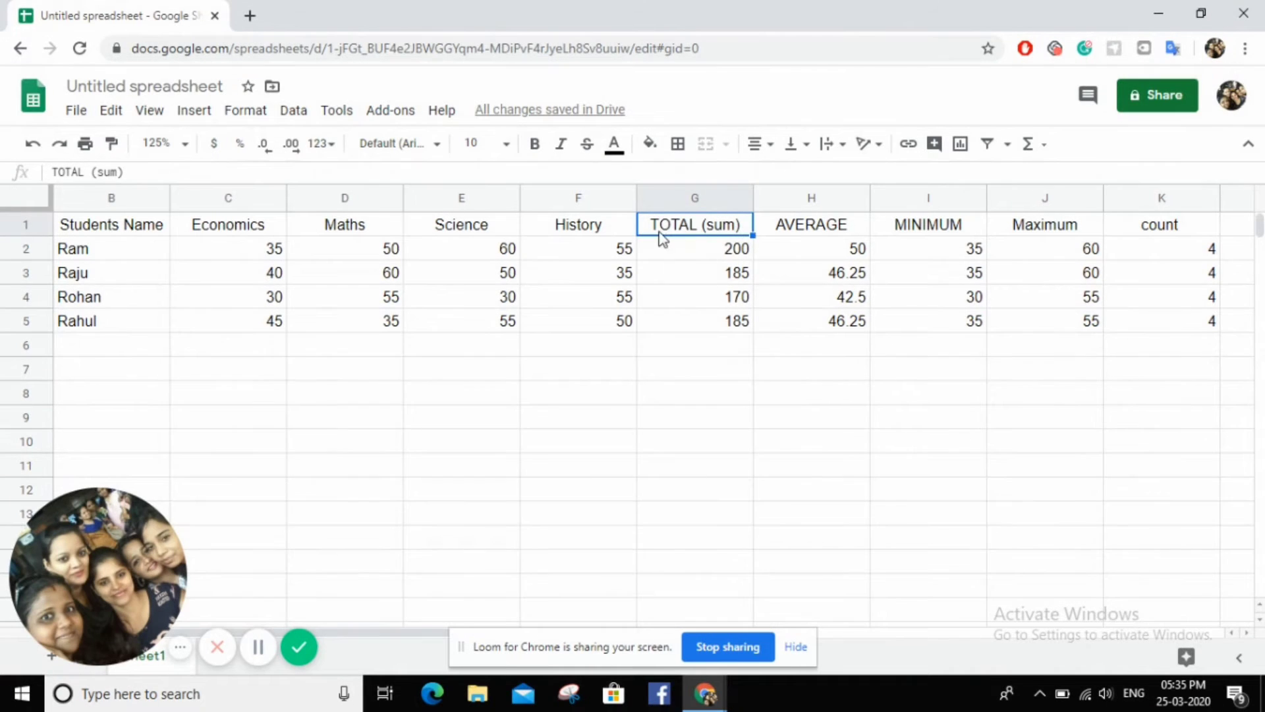
{"action": "left_click", "coordinate": [723, 251]}
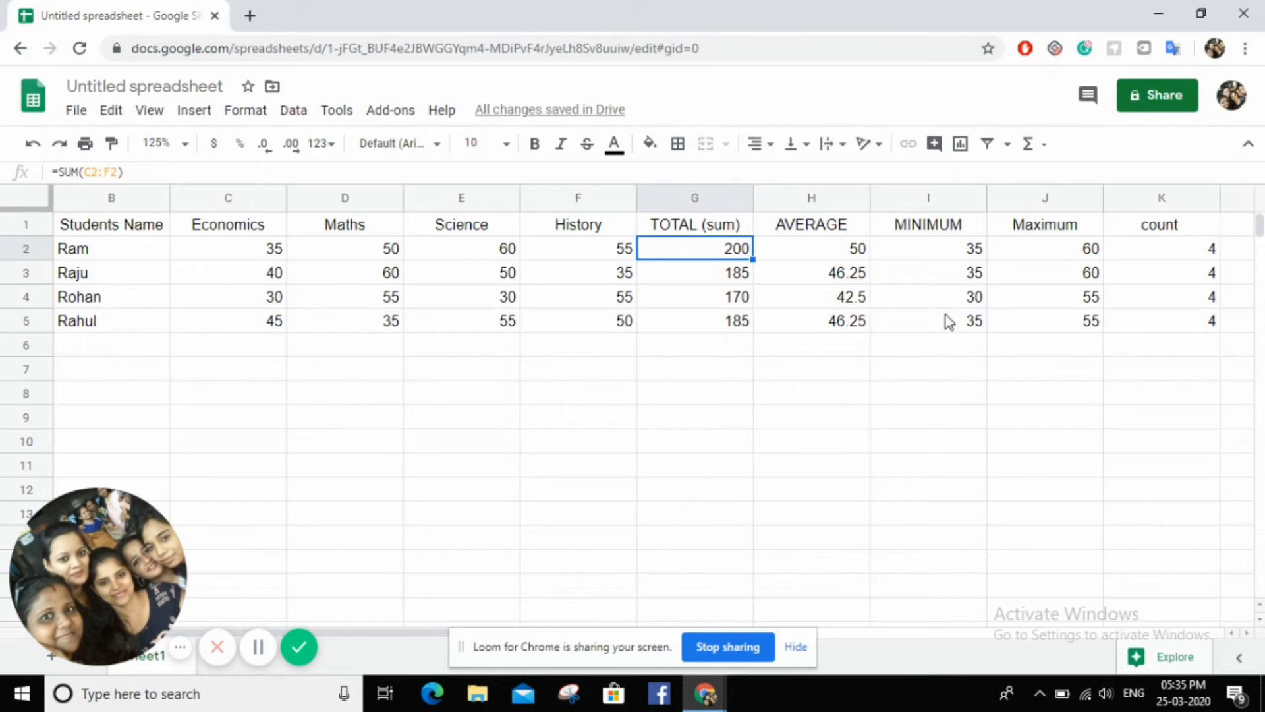
{"action": "left_click", "coordinate": [723, 394]}
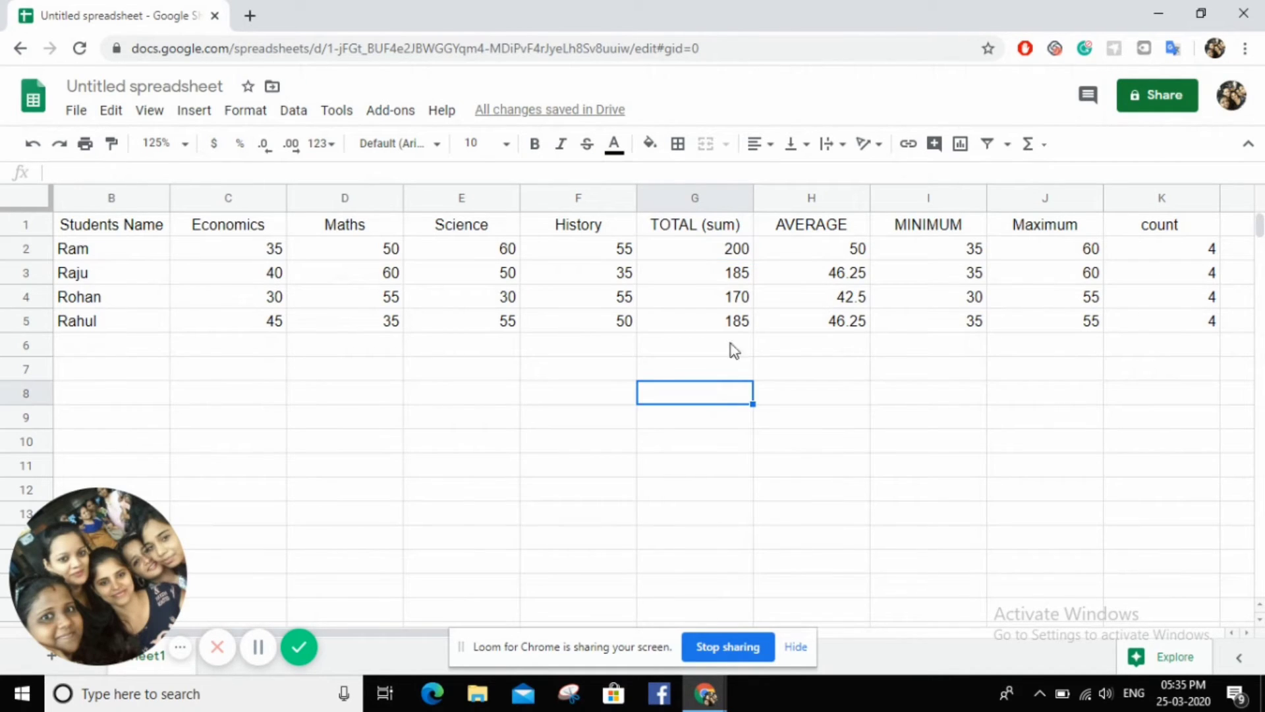
{"action": "left_click", "coordinate": [724, 250]}
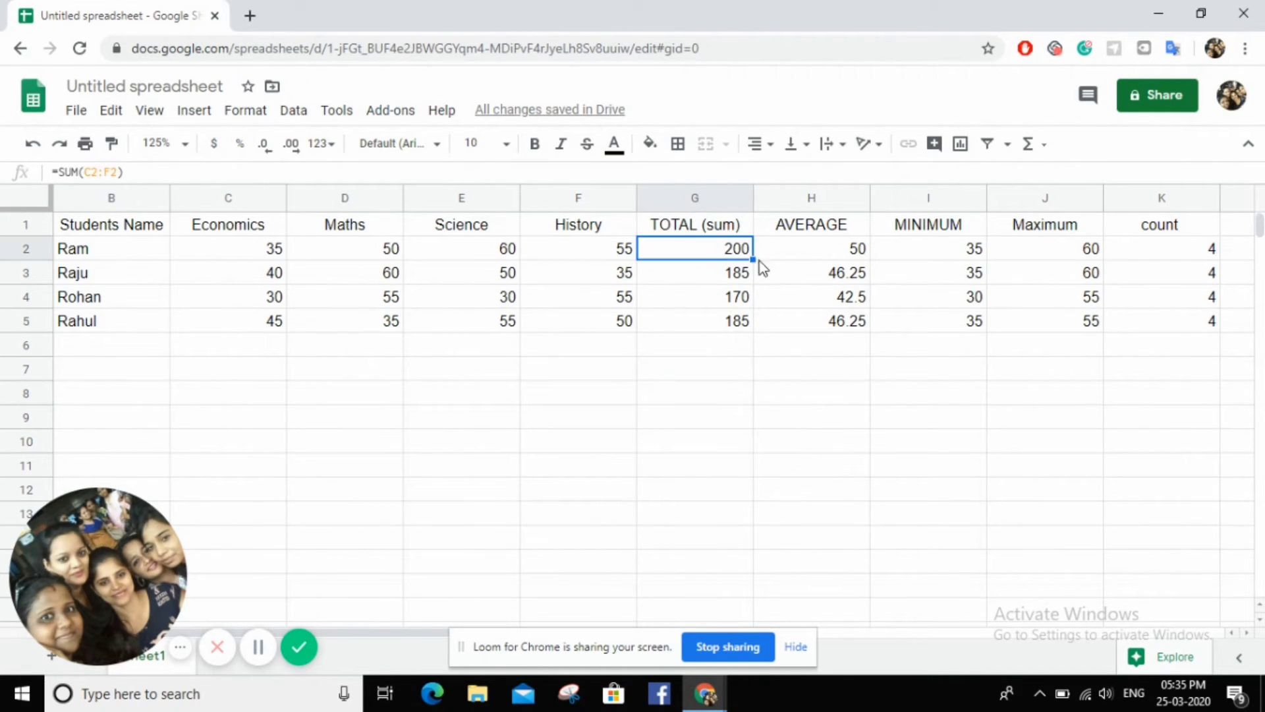
{"action": "left_click", "coordinate": [750, 348]}
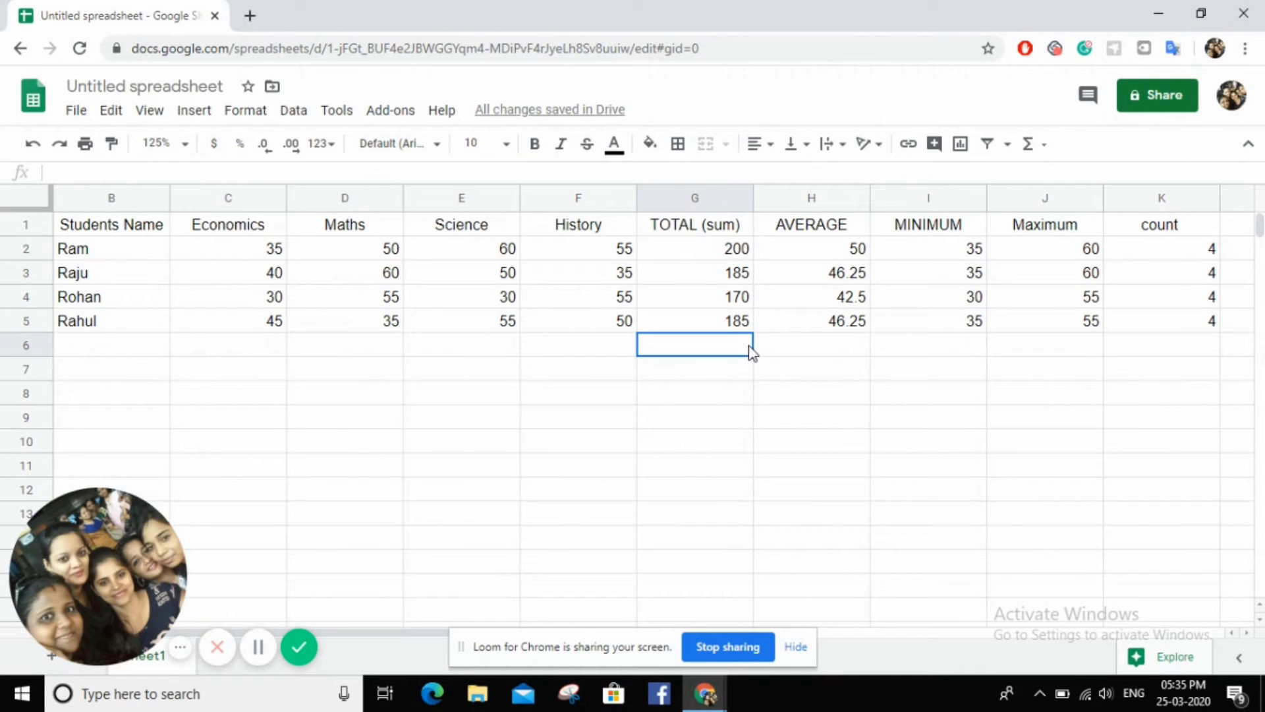
{"action": "left_click", "coordinate": [856, 254]}
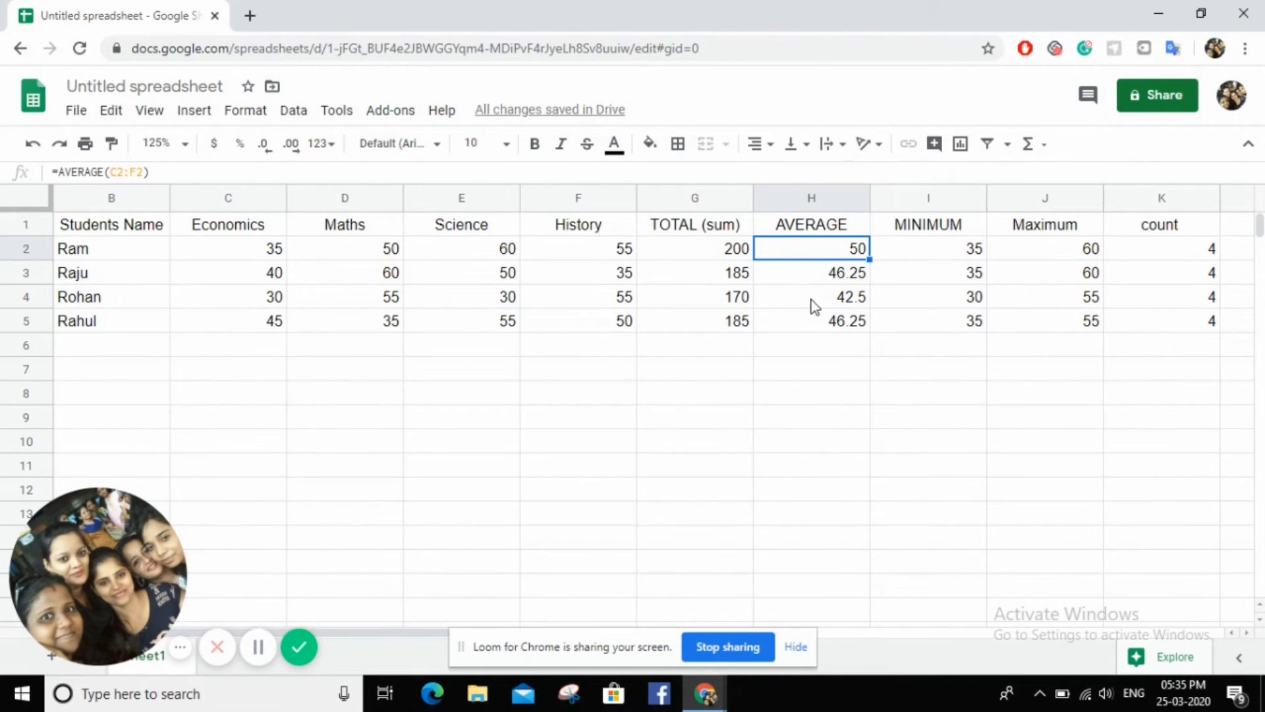
{"action": "left_click", "coordinate": [267, 273]}
{"action": "left_click", "coordinate": [779, 395]}
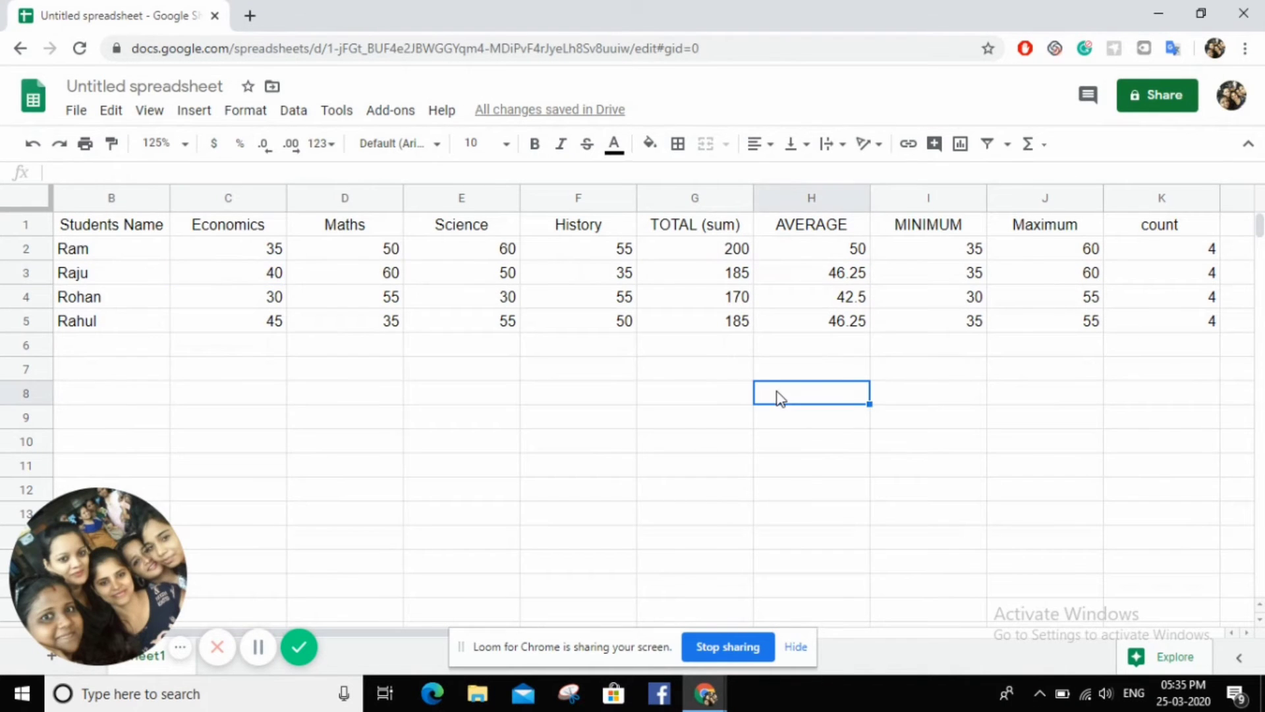
{"action": "left_click", "coordinate": [980, 251]}
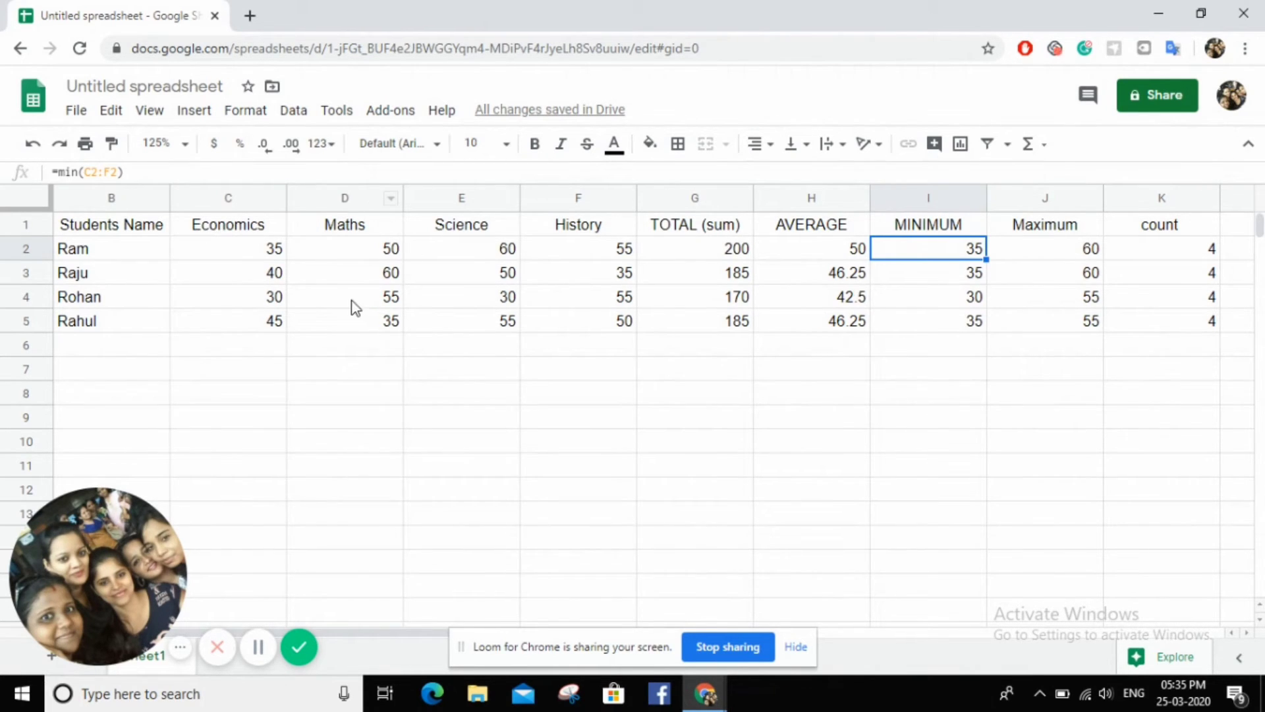
{"action": "left_click", "coordinate": [734, 468]}
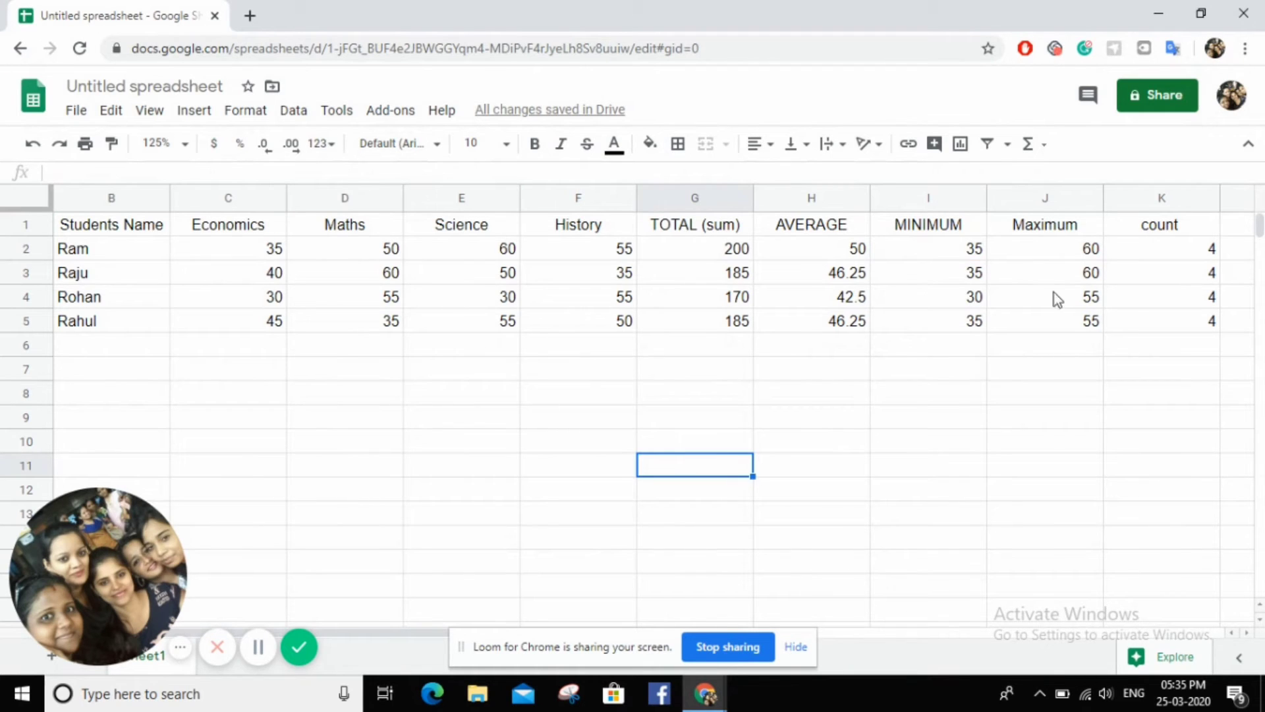
{"action": "left_click", "coordinate": [1086, 258]}
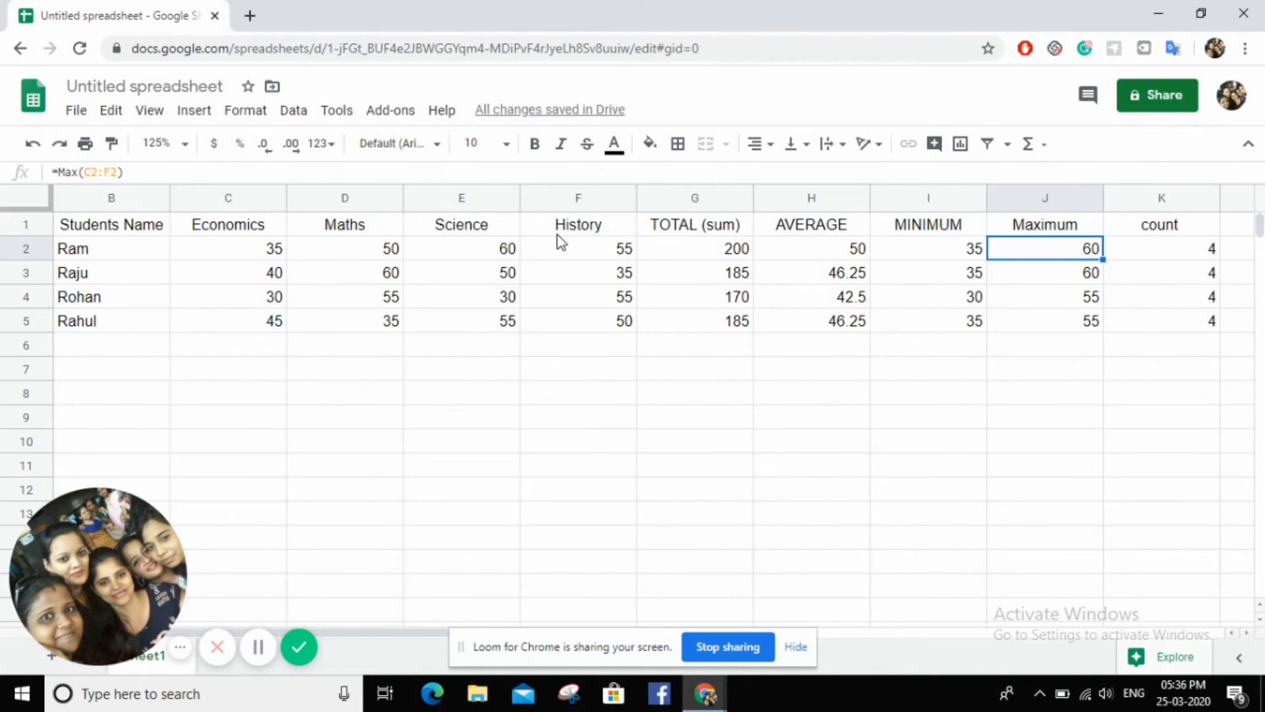
{"action": "left_click", "coordinate": [1152, 369]}
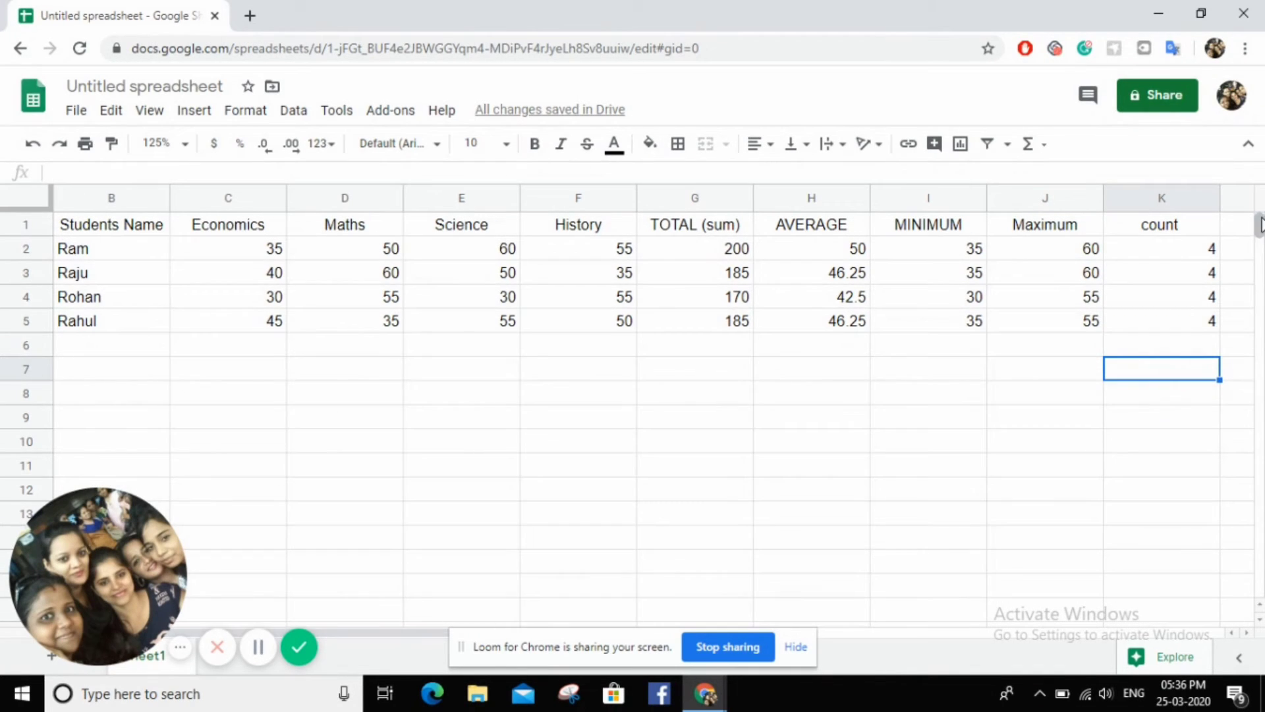
{"action": "left_click", "coordinate": [707, 373]}
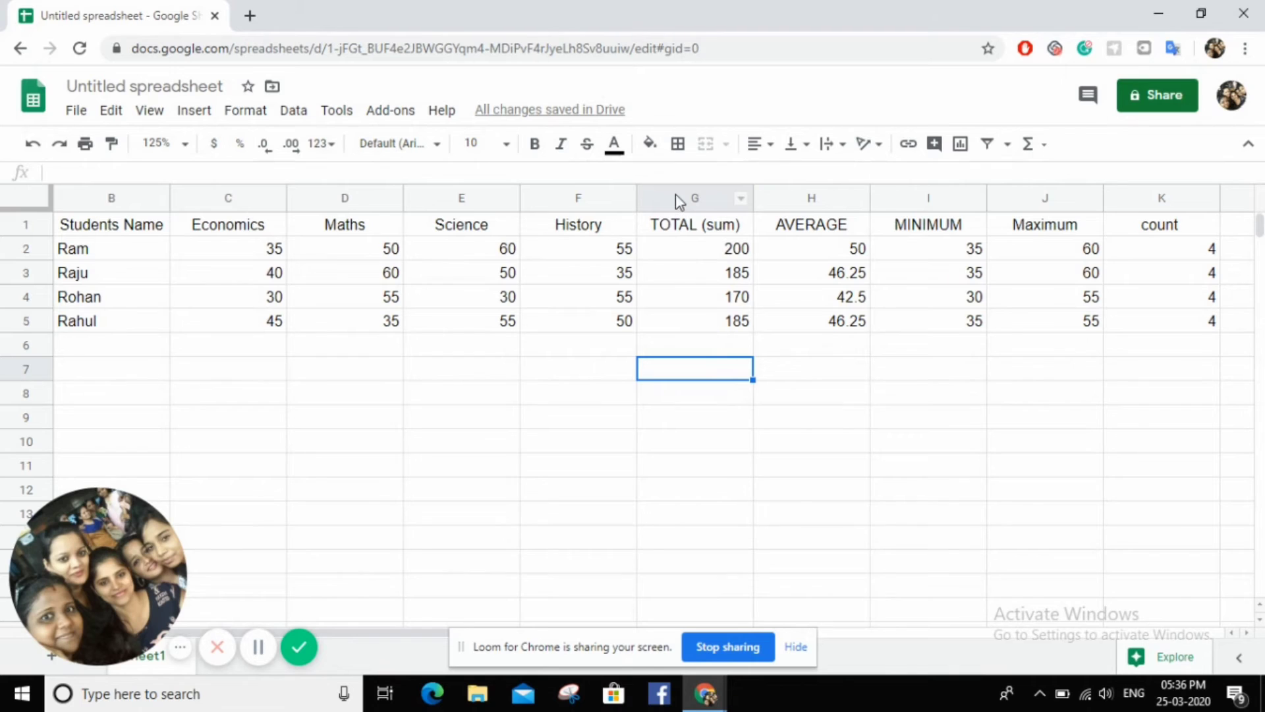
Step: Enter =SUM(G2:G5) in G7 for a grand total of 740
{"action": "type", "text": "="}
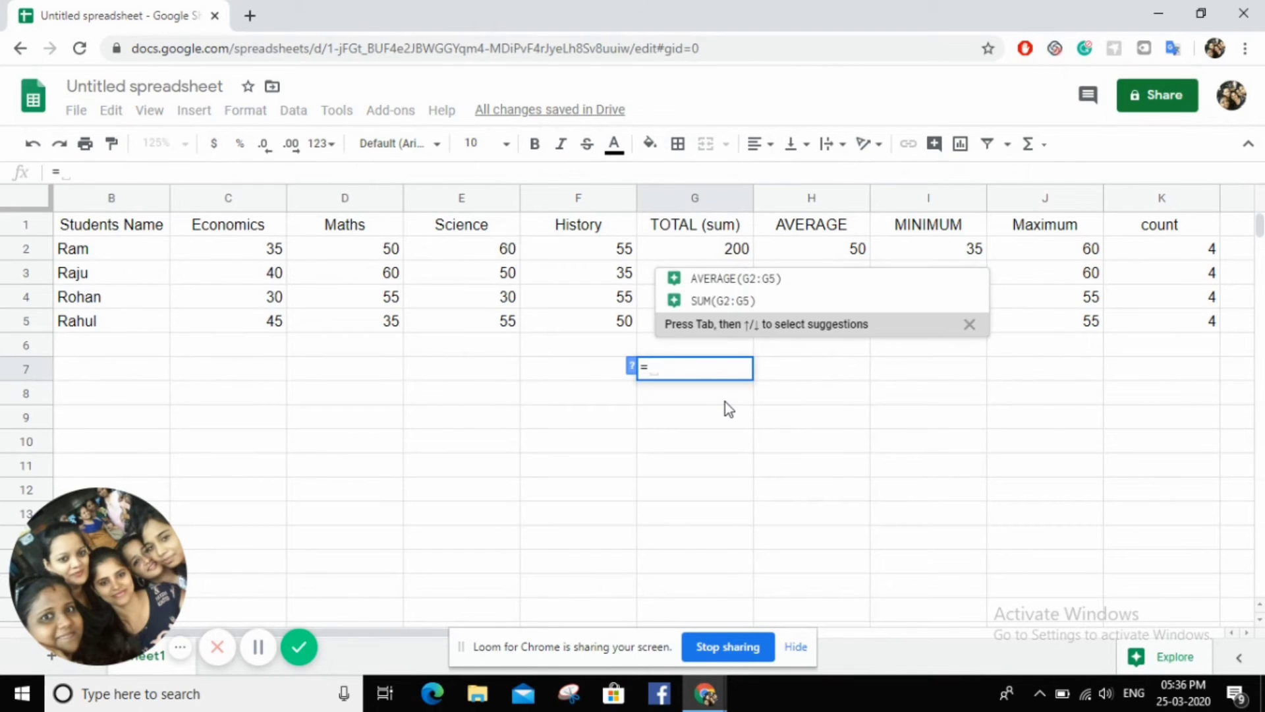
{"action": "type", "text": "sum("}
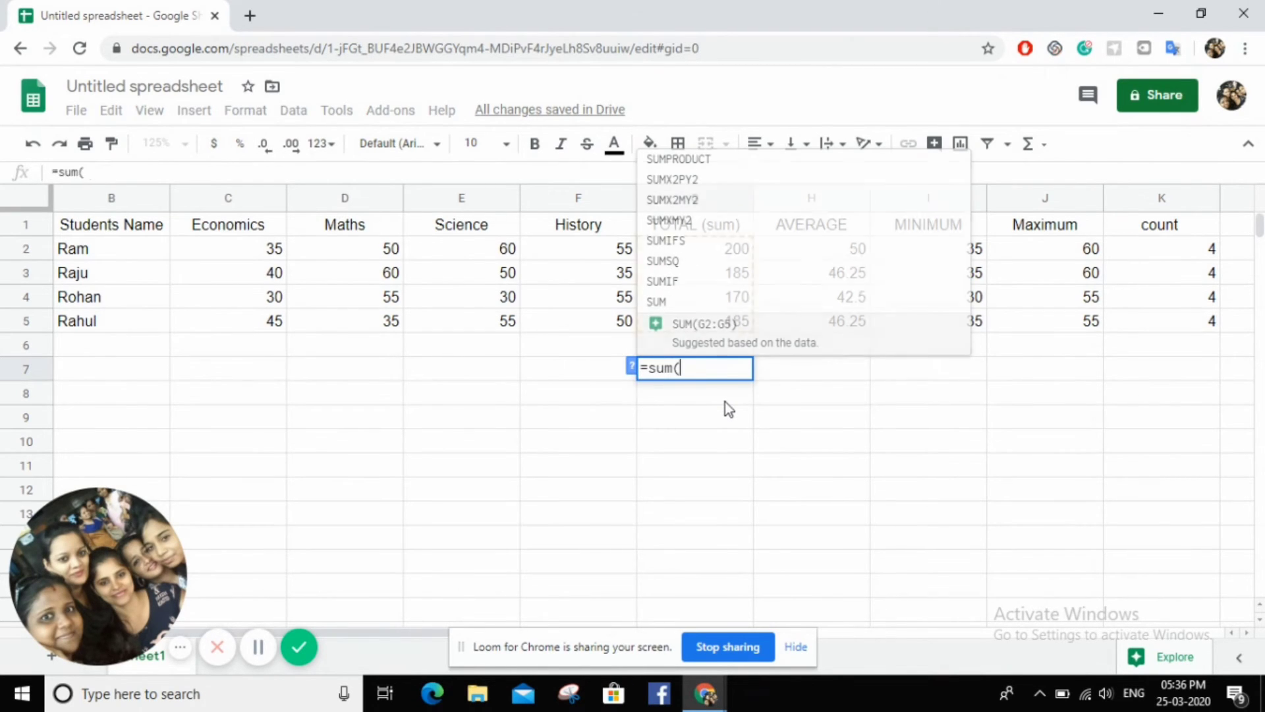
{"action": "left_click", "coordinate": [733, 251]}
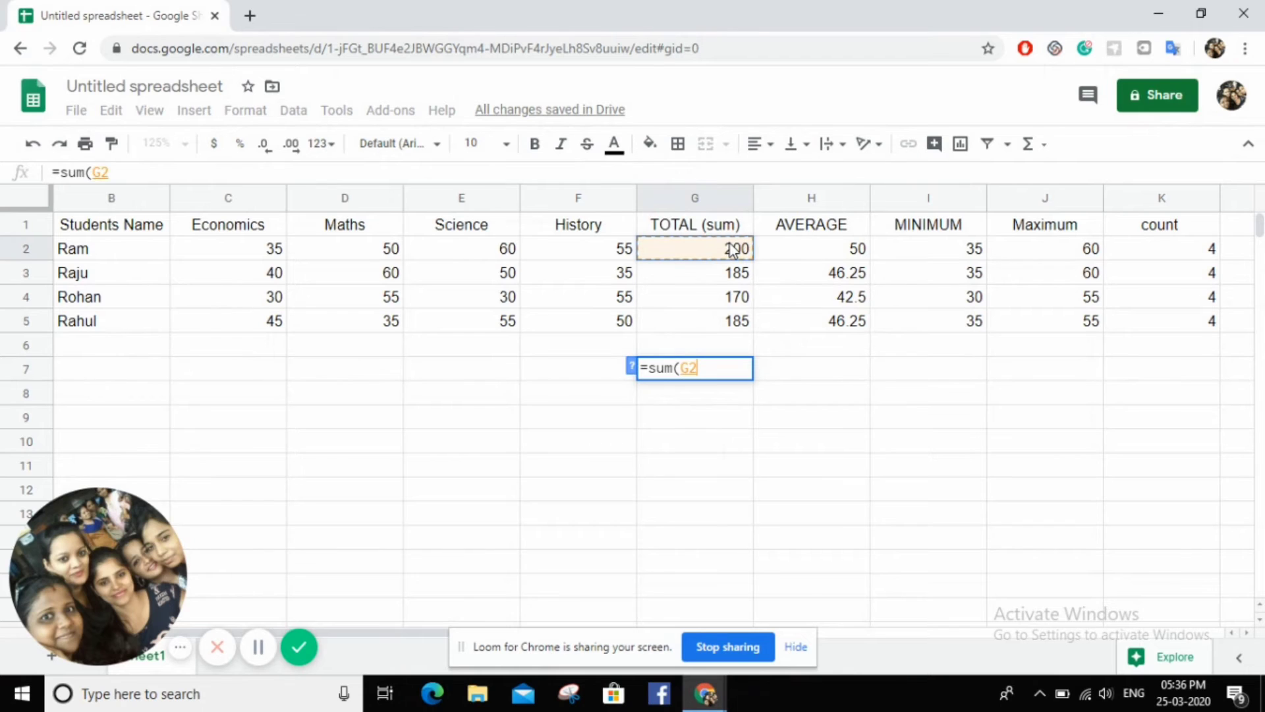
{"action": "key", "text": "shift+Down"}
{"action": "key", "text": "shift+Down"}
{"action": "key", "text": "shift+Down"}
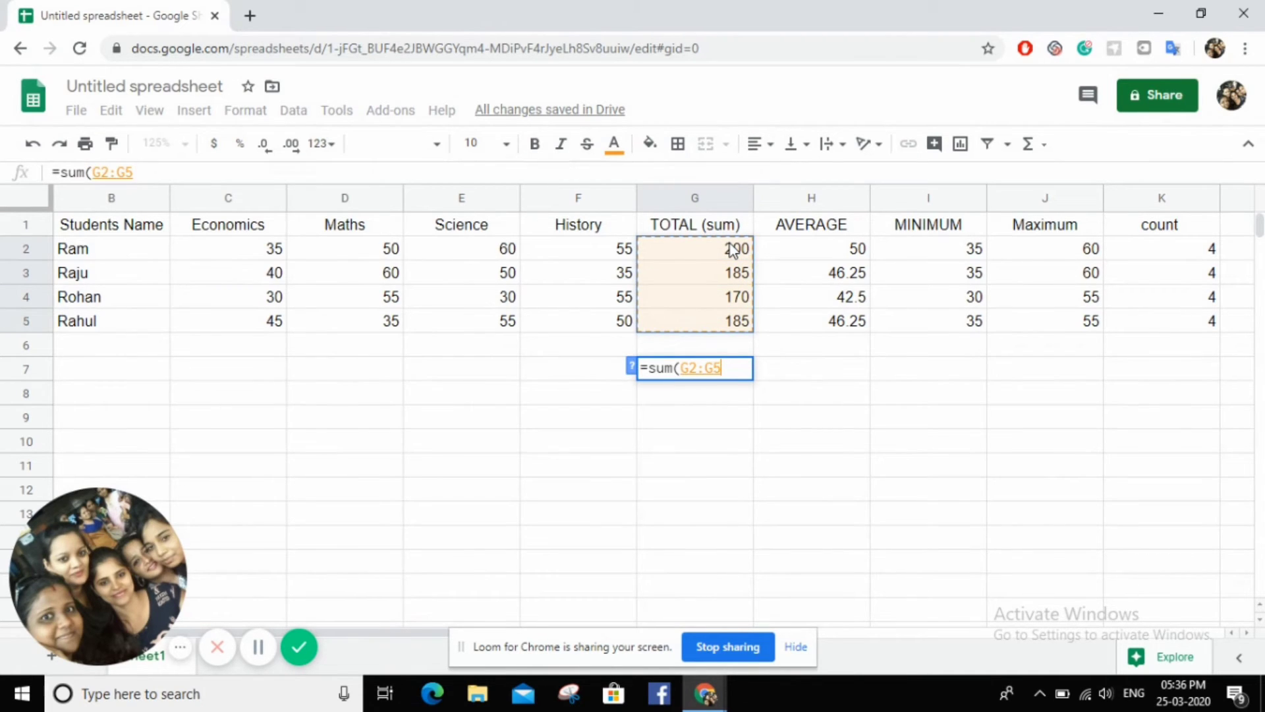
{"action": "type", "text": ")"}
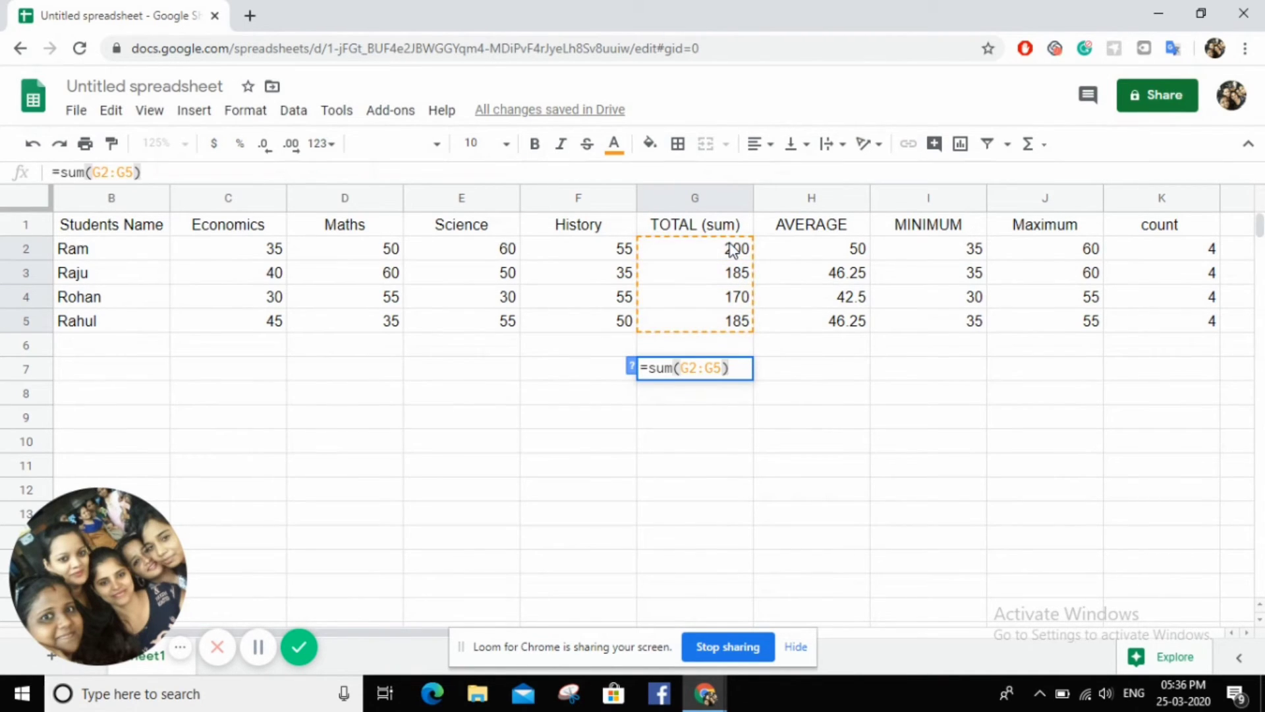
{"action": "key", "text": "Return"}
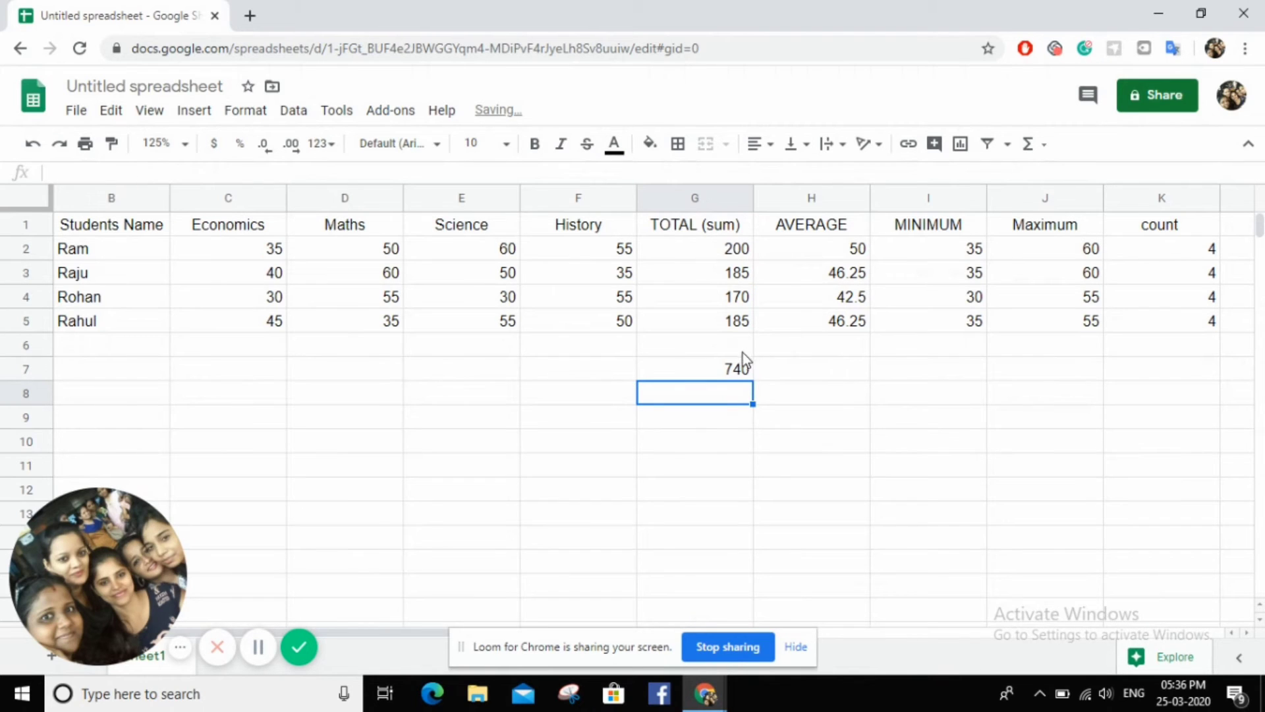
Step: Enter =AVERAGE(H2:H5) in H7 for an overall average of 46.25
{"action": "left_click", "coordinate": [854, 366]}
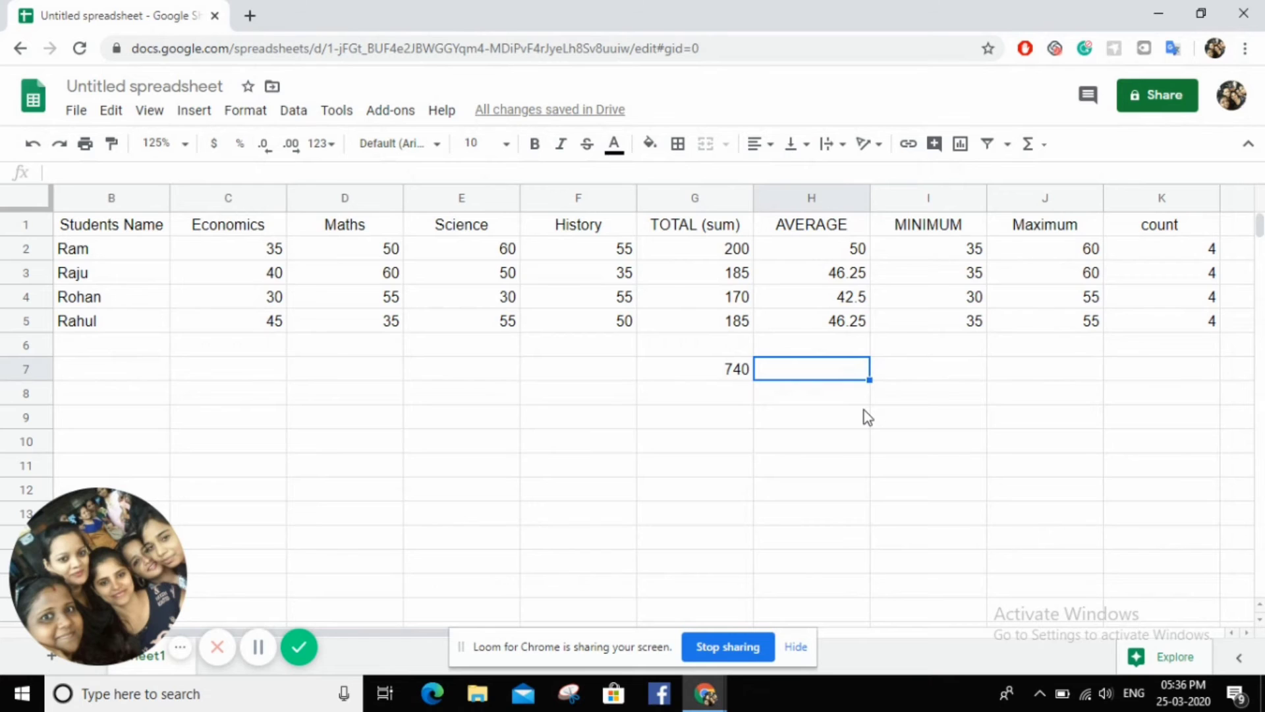
{"action": "type", "text": "=av"}
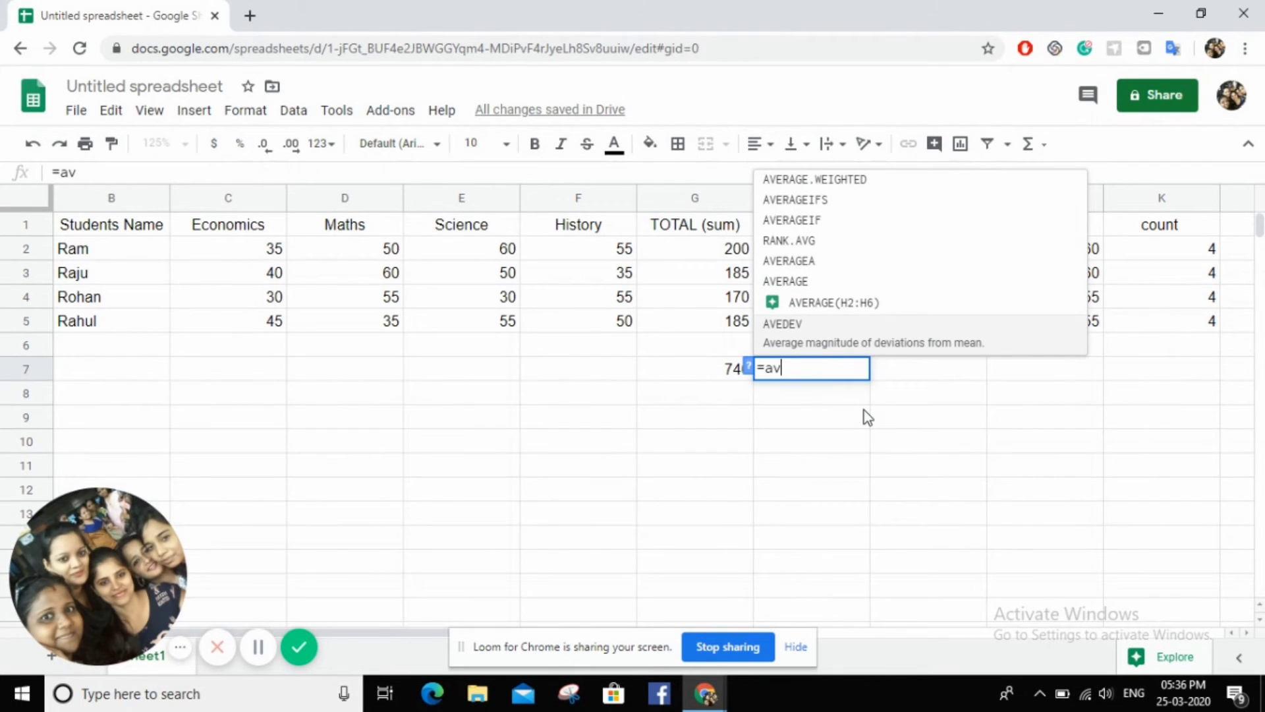
{"action": "left_click", "coordinate": [800, 280]}
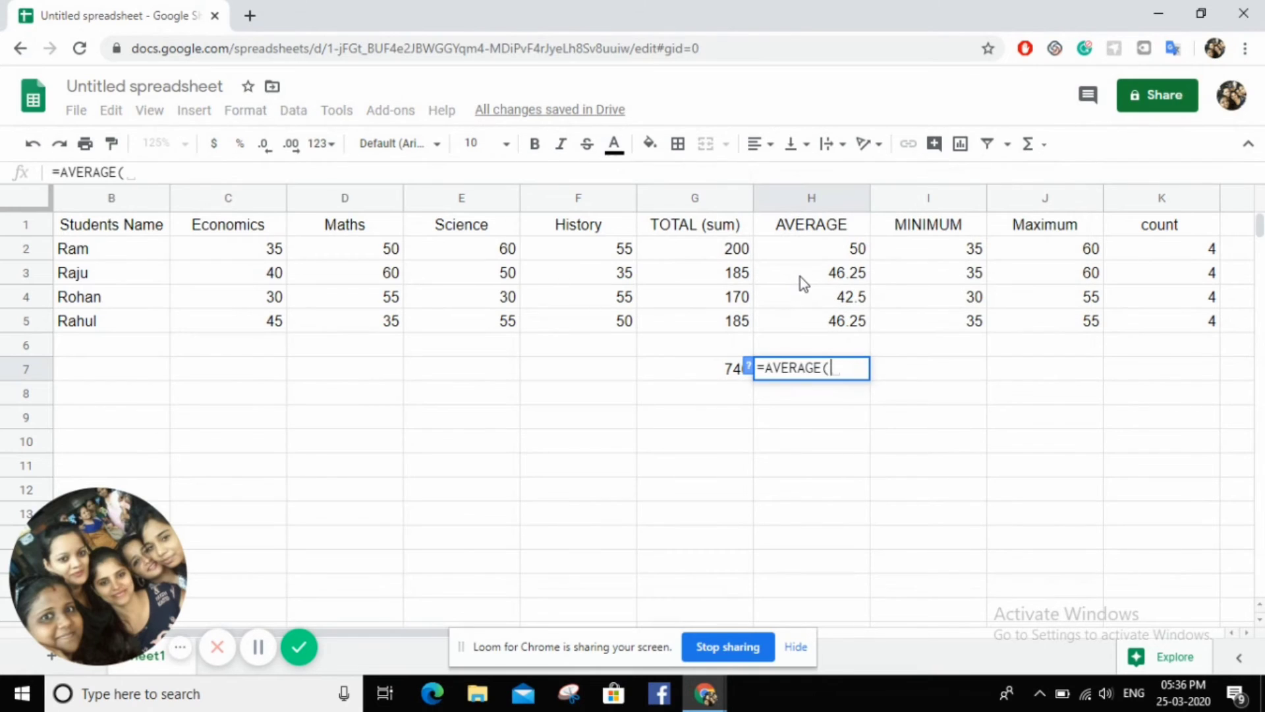
{"action": "left_click", "coordinate": [832, 249]}
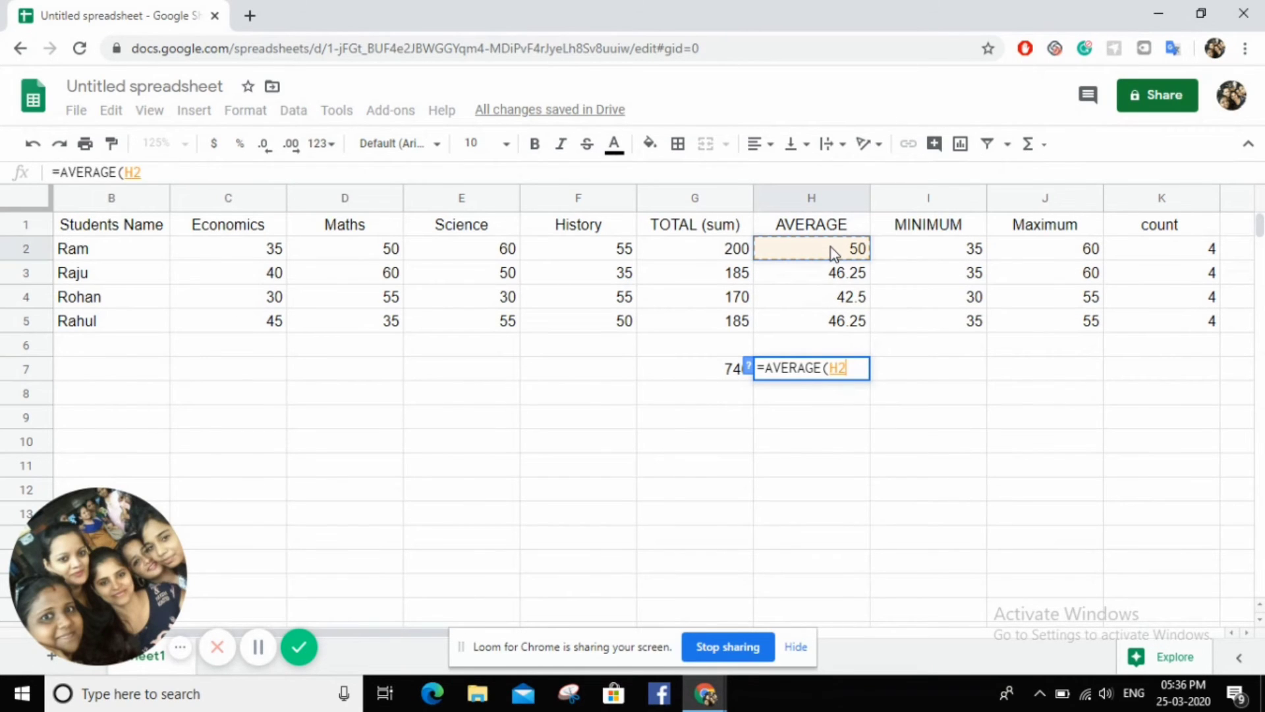
{"action": "key", "text": "shift+Down"}
{"action": "key", "text": "shift+Down"}
{"action": "key", "text": "shift+Down"}
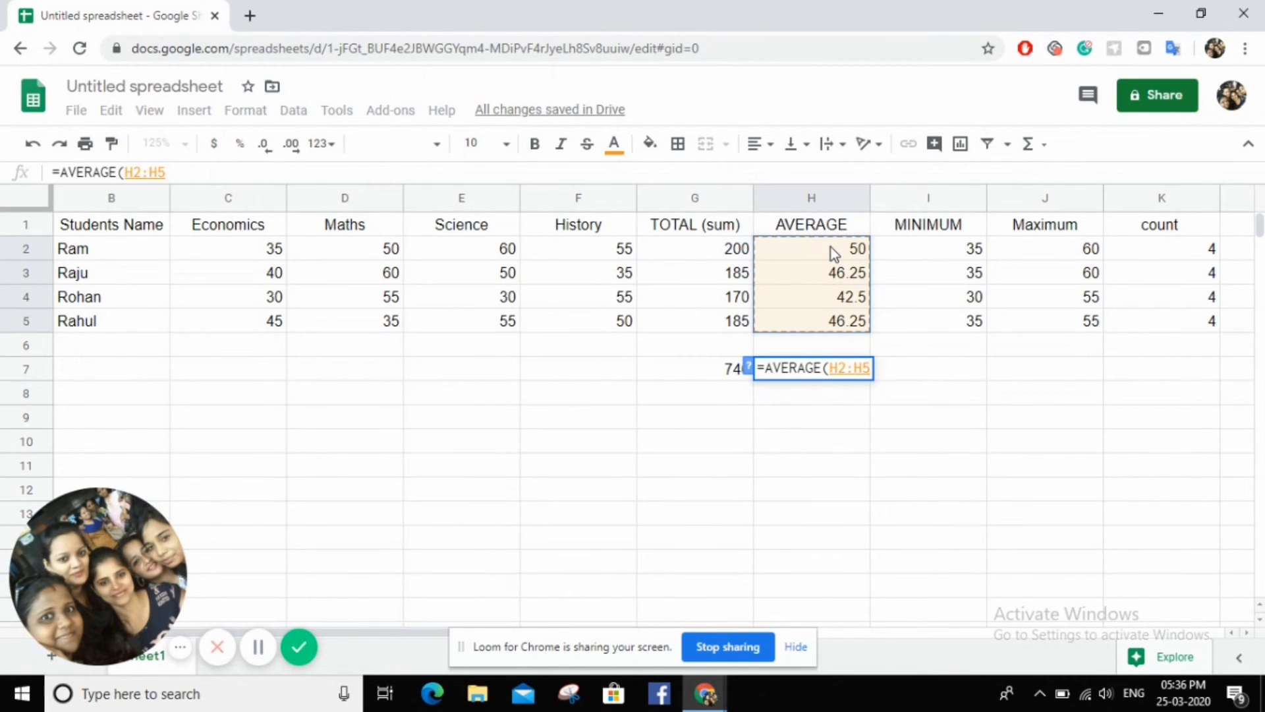
{"action": "type", "text": ")"}
{"action": "key", "text": "Return"}
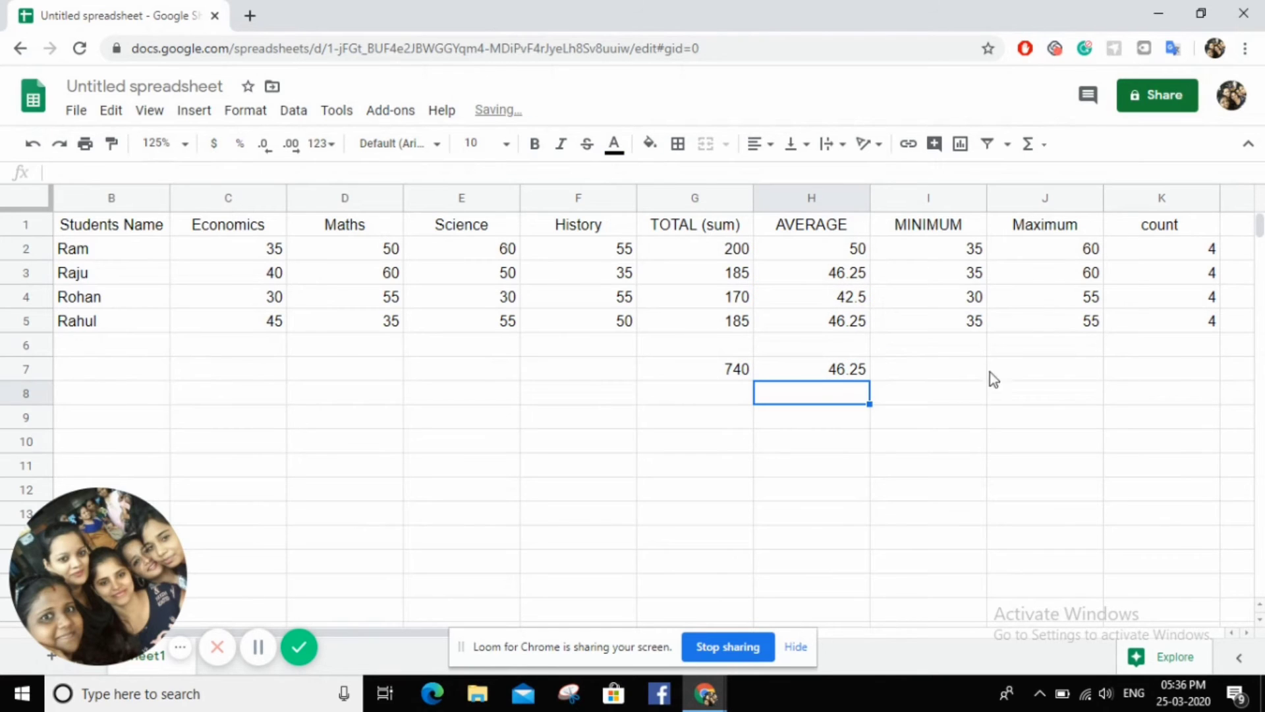
Step: Enter =MIN(I2:I5) in I7 to show the minimum mark, 30
{"action": "left_click", "coordinate": [926, 372]}
{"action": "type", "text": "="}
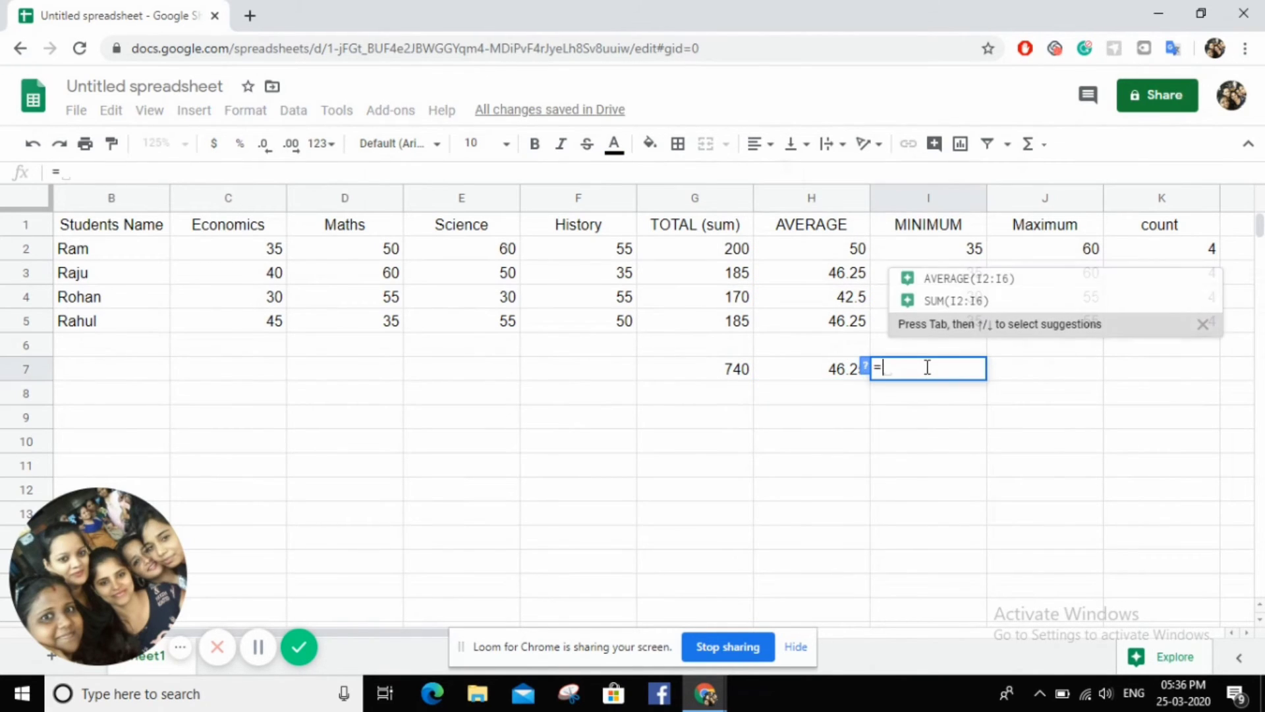
{"action": "type", "text": "MI"}
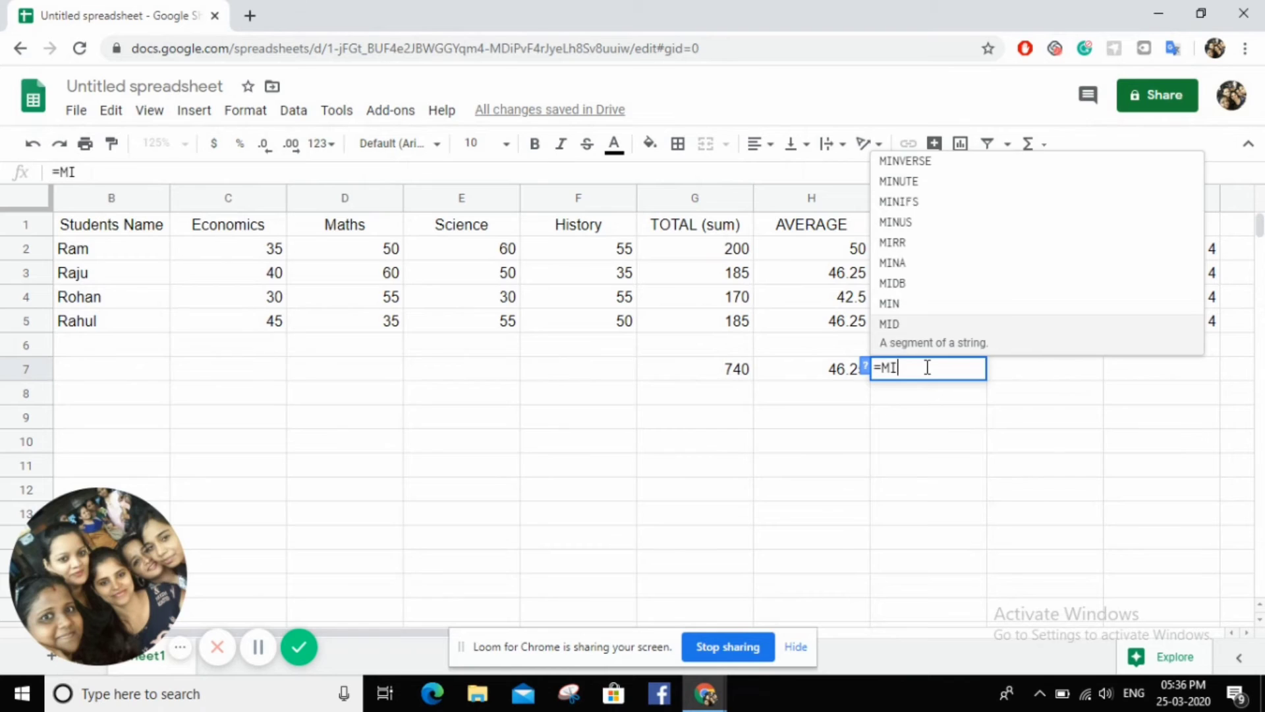
{"action": "type", "text": "N()"}
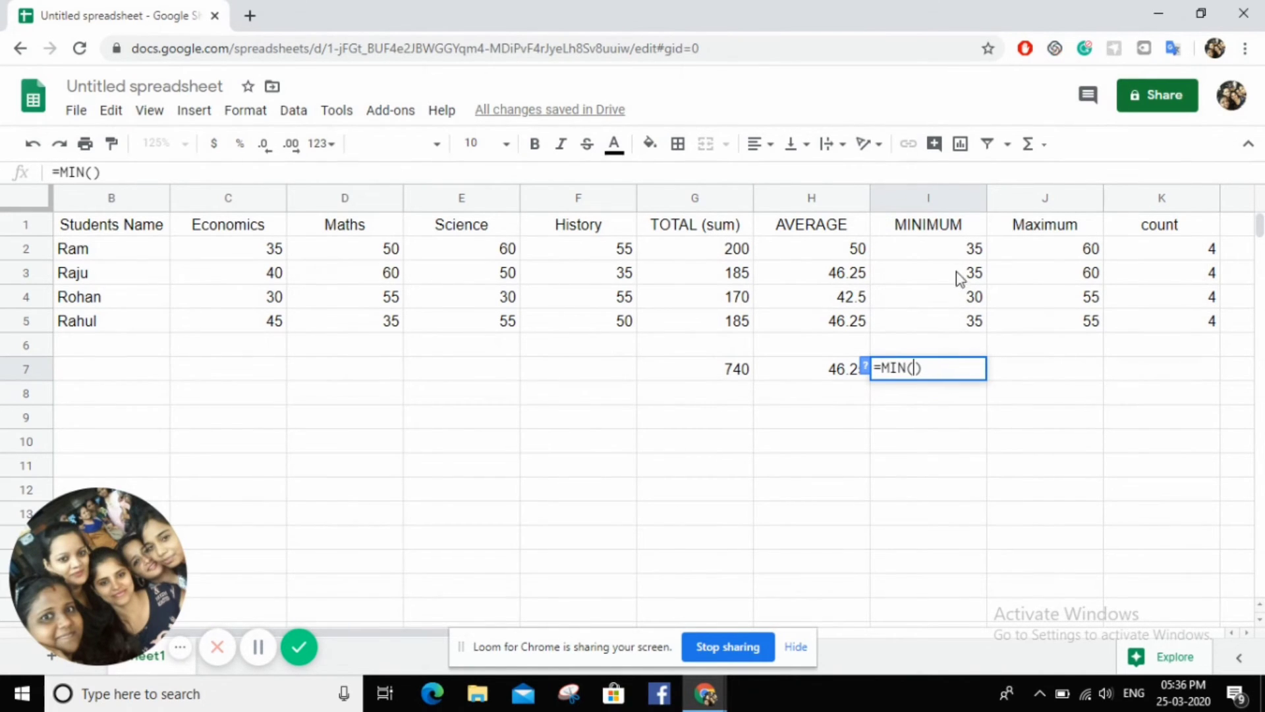
{"action": "left_click", "coordinate": [967, 254]}
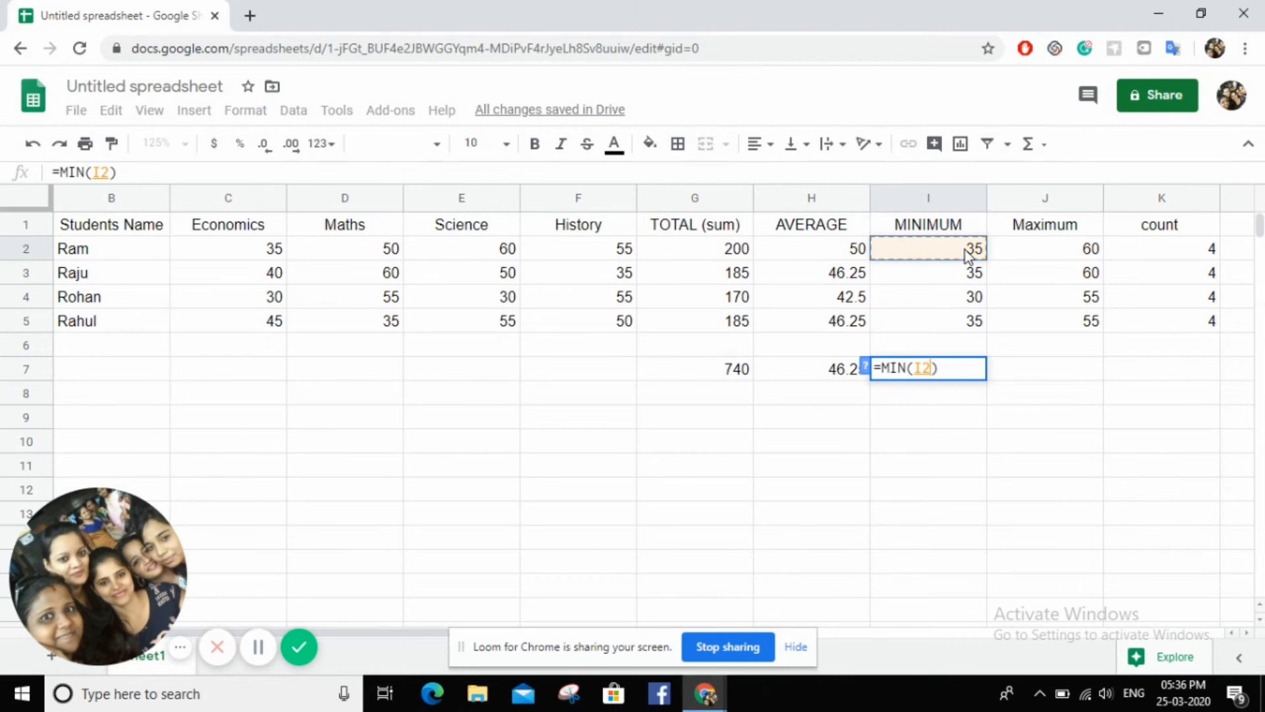
{"action": "key", "text": "shift+Down"}
{"action": "key", "text": "shift+Down"}
{"action": "key", "text": "shift+Down"}
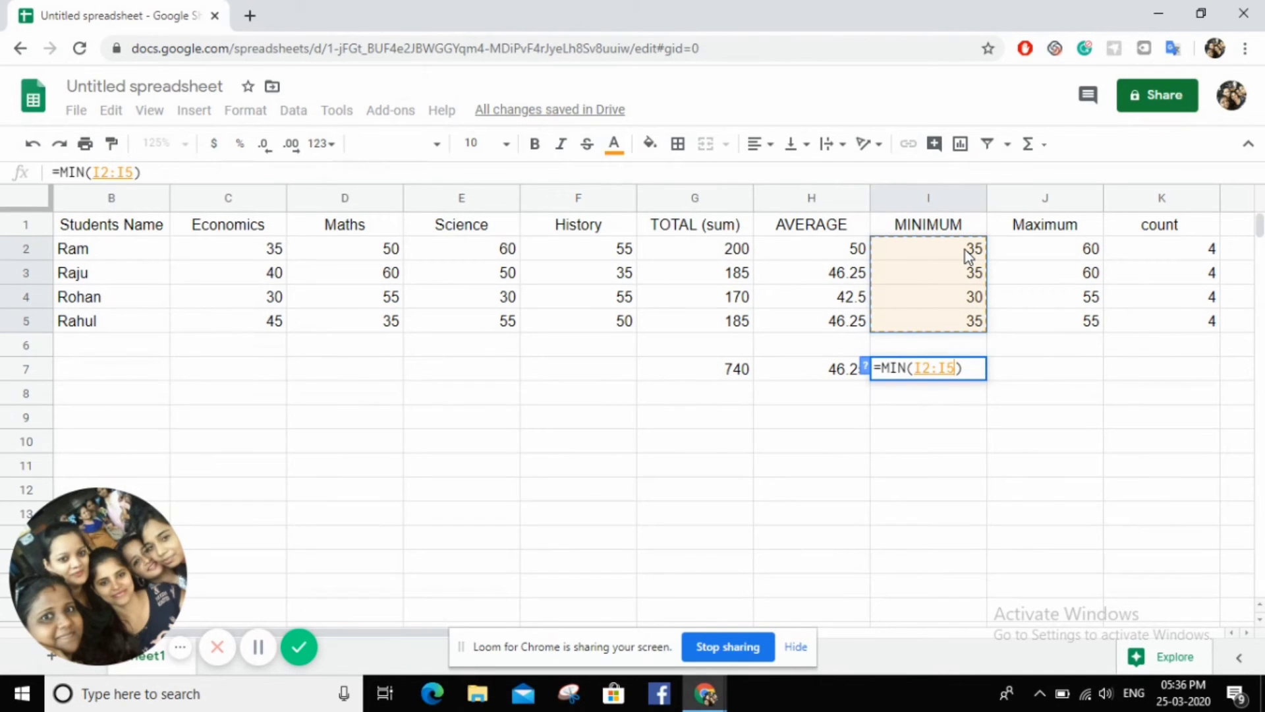
{"action": "key", "text": "Return"}
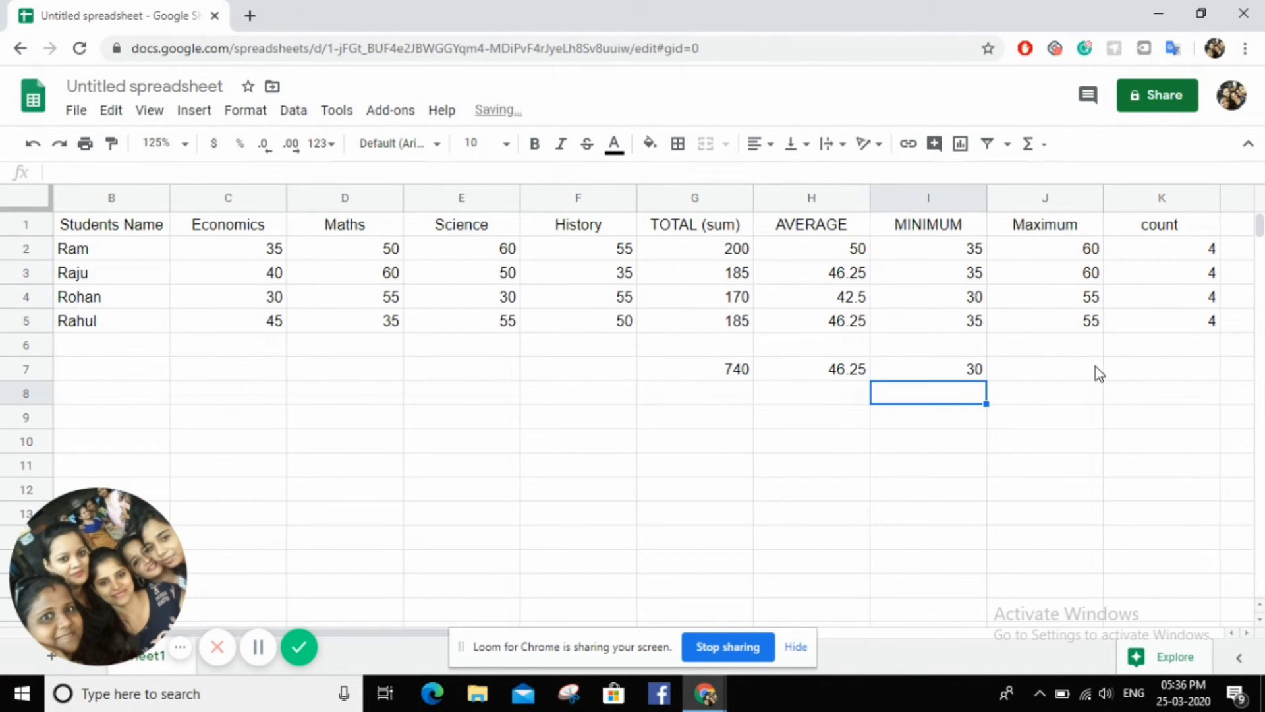
Step: Enter =max(J2:J5) in J7 to show the maximum mark, 60
{"action": "left_click", "coordinate": [1096, 367]}
{"action": "type", "text": "=m"}
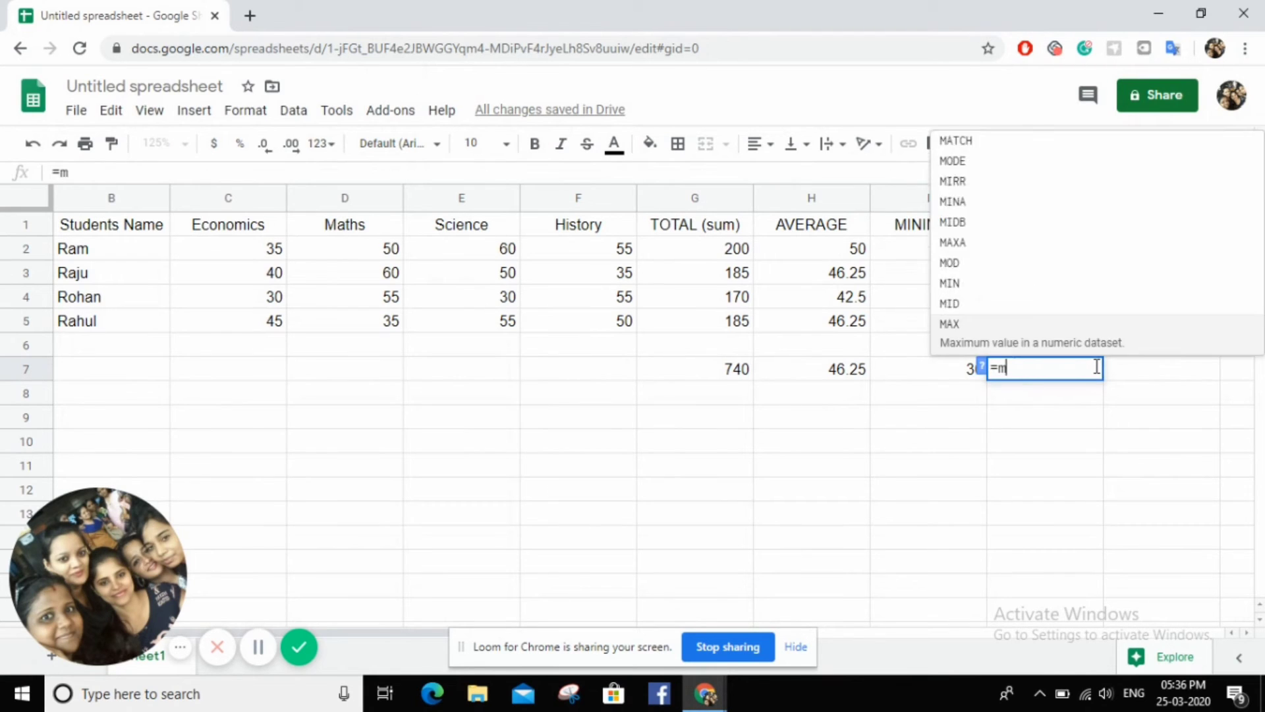
{"action": "type", "text": "ax("}
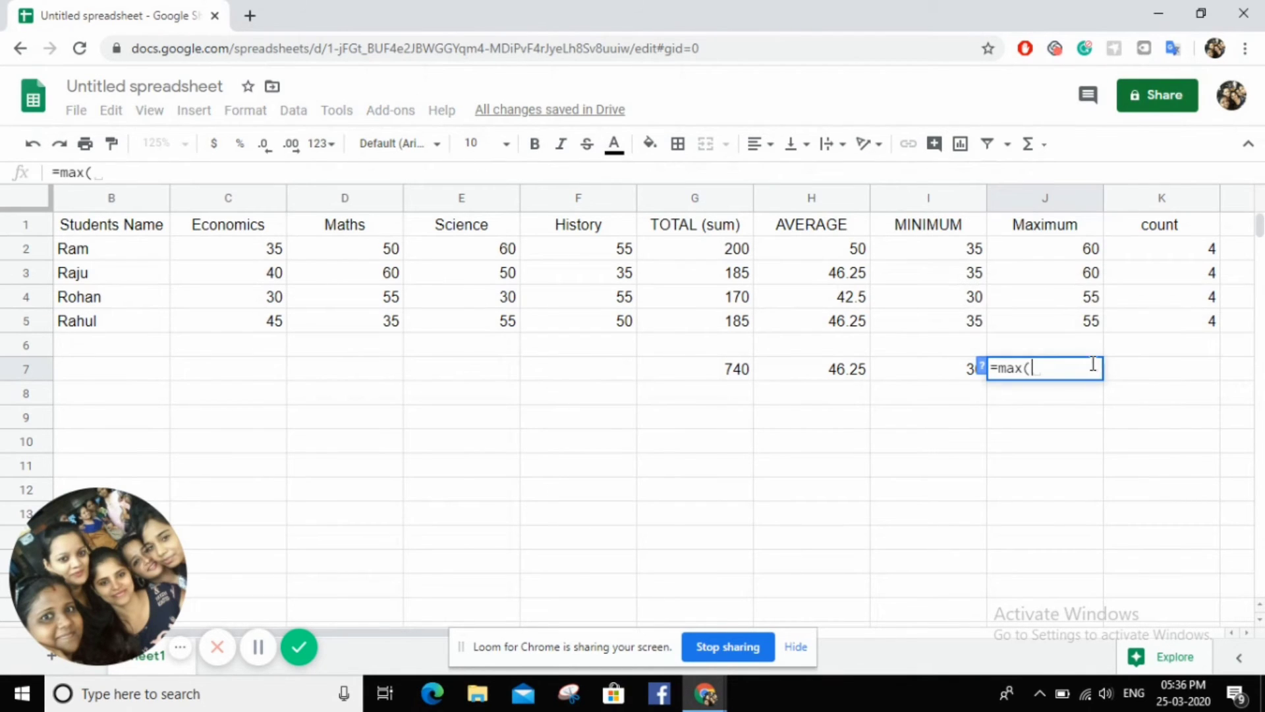
{"action": "left_click", "coordinate": [1092, 252]}
{"action": "key", "text": "shift+Down"}
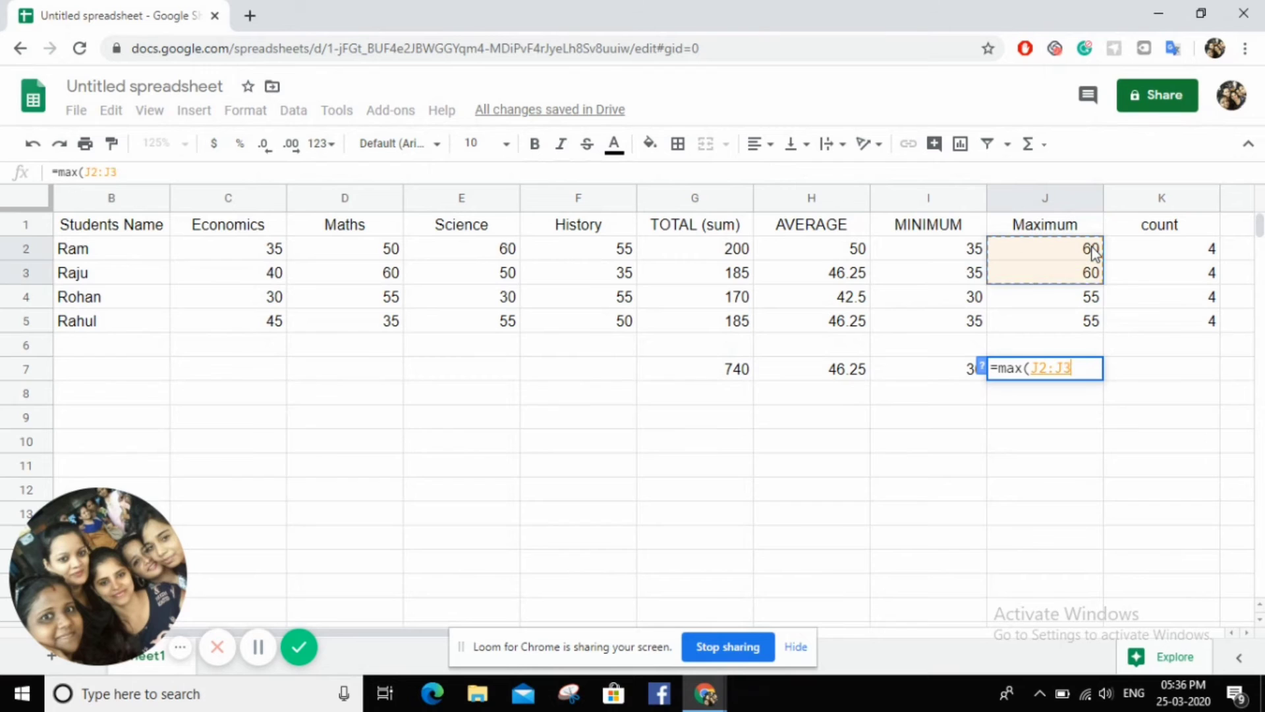
{"action": "key", "text": "shift+Down"}
{"action": "key", "text": "shift+Down"}
{"action": "type", "text": ")"}
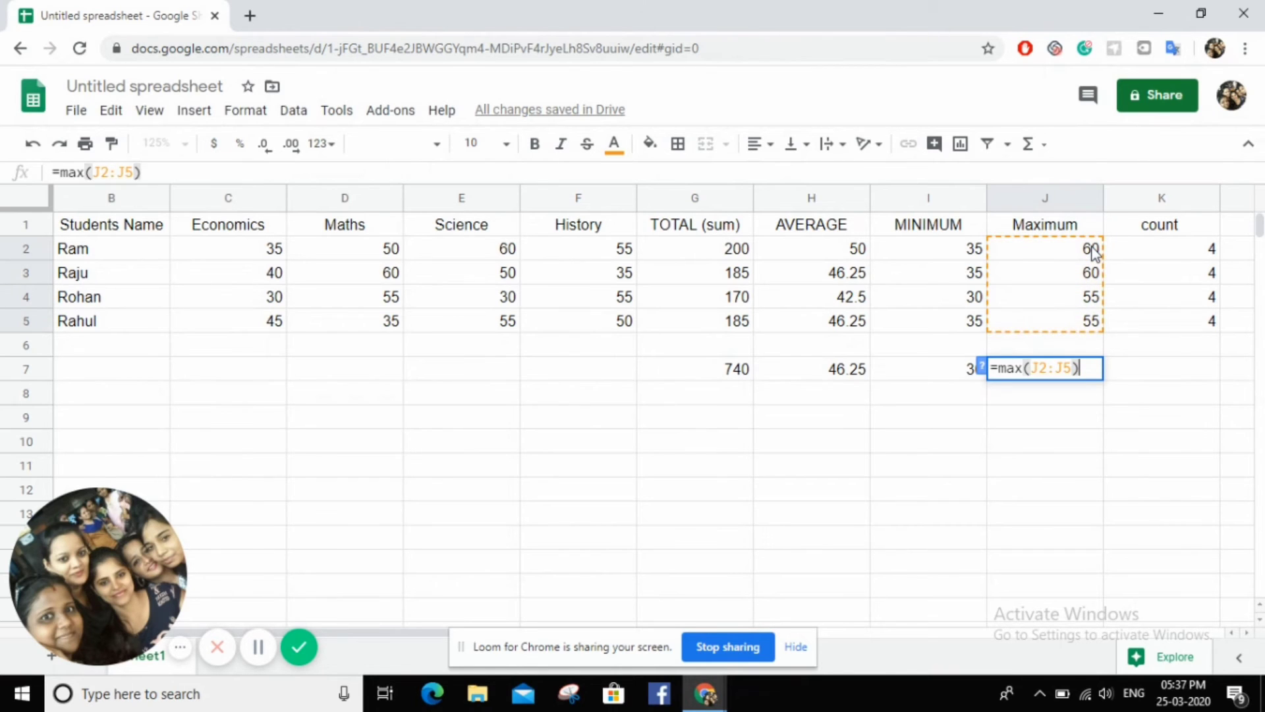
{"action": "key", "text": "Return"}
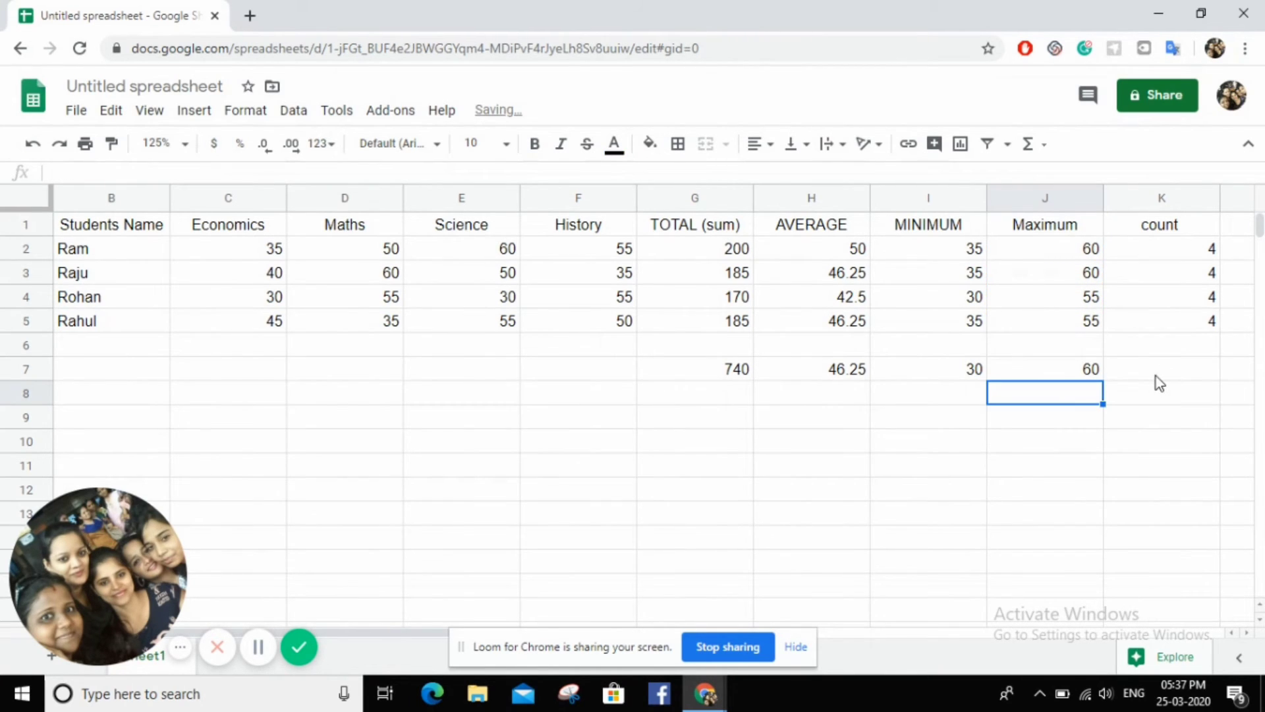
Step: Enter =count(K2:K5) in K7 to count the 4 entries
{"action": "left_click", "coordinate": [1155, 376]}
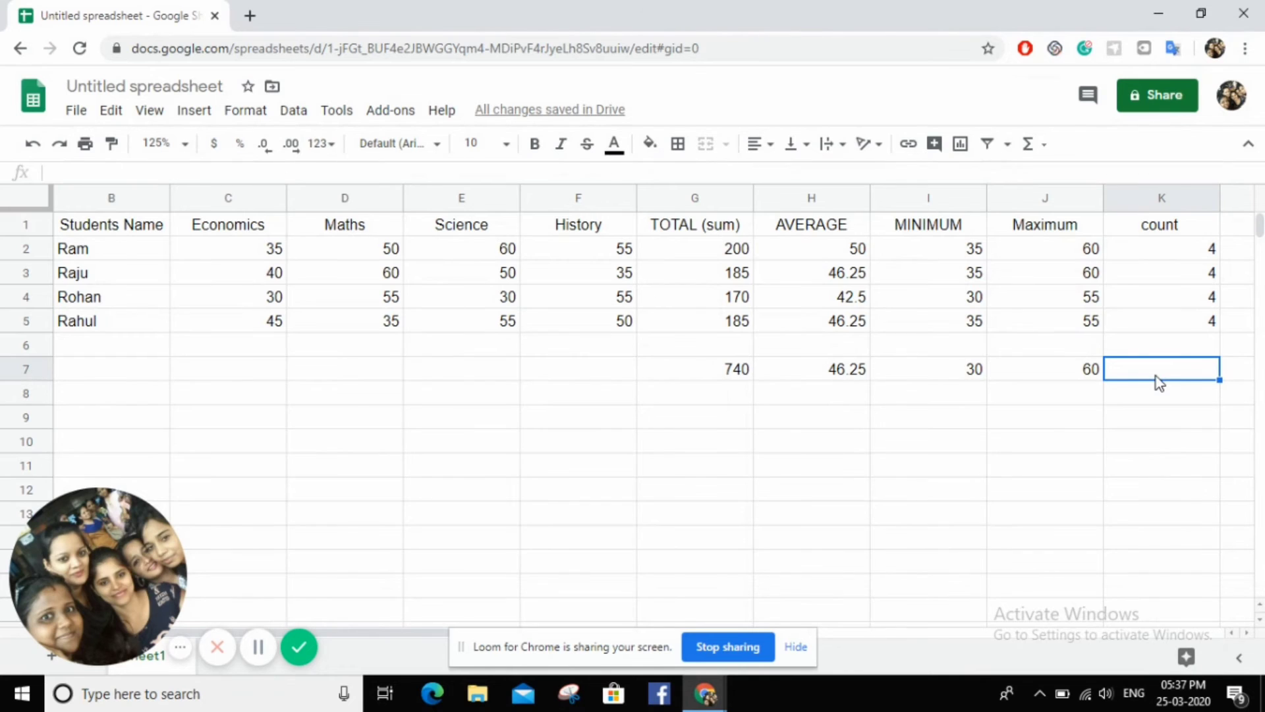
{"action": "type", "text": "=cou"}
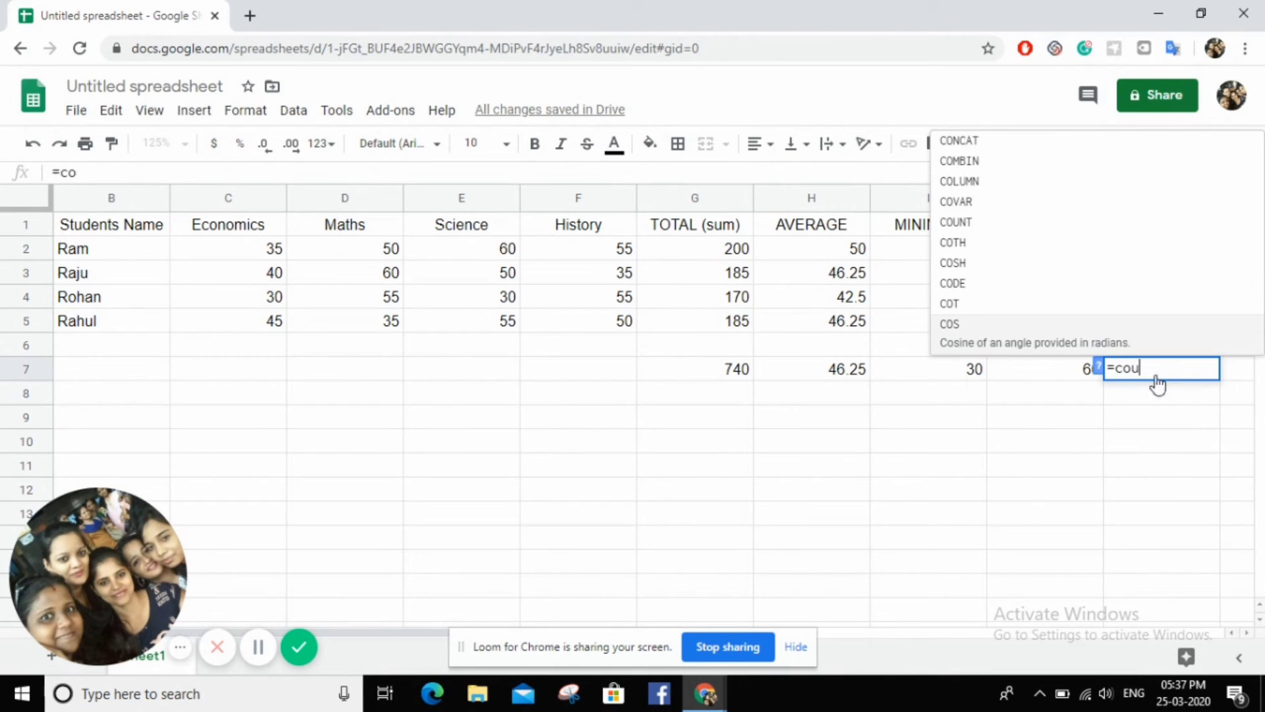
{"action": "type", "text": "nt"}
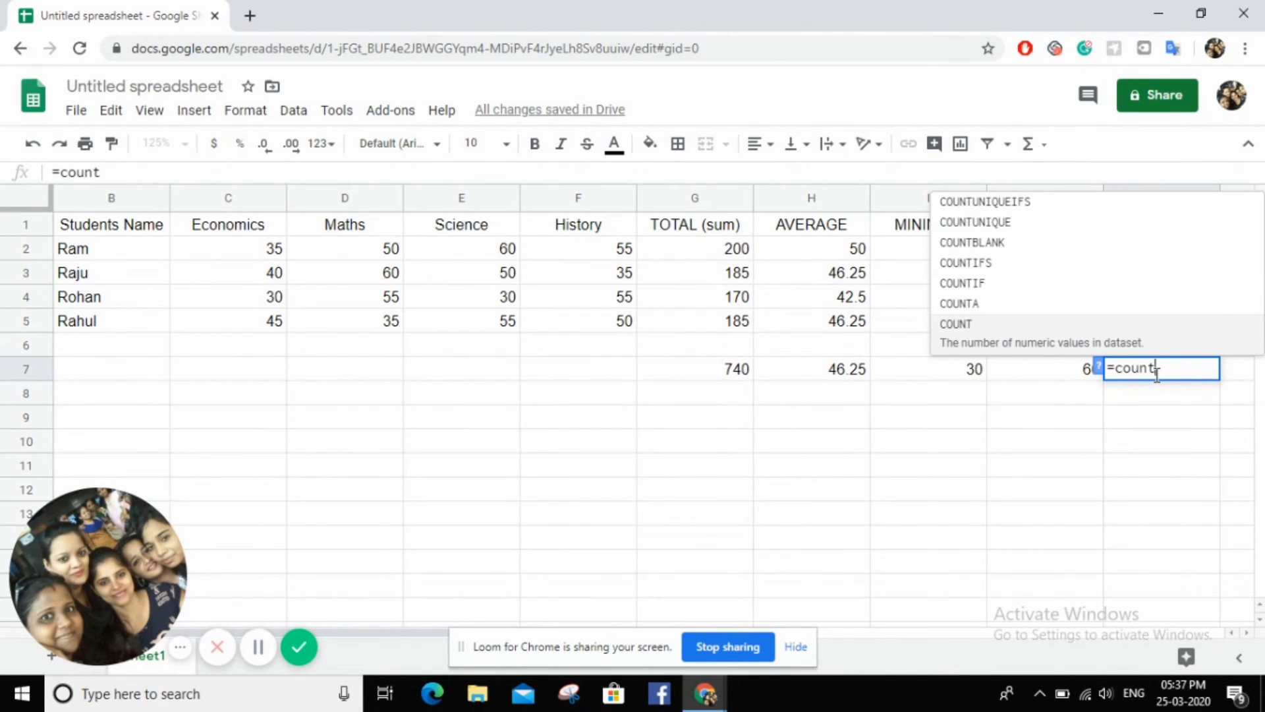
{"action": "type", "text": "("}
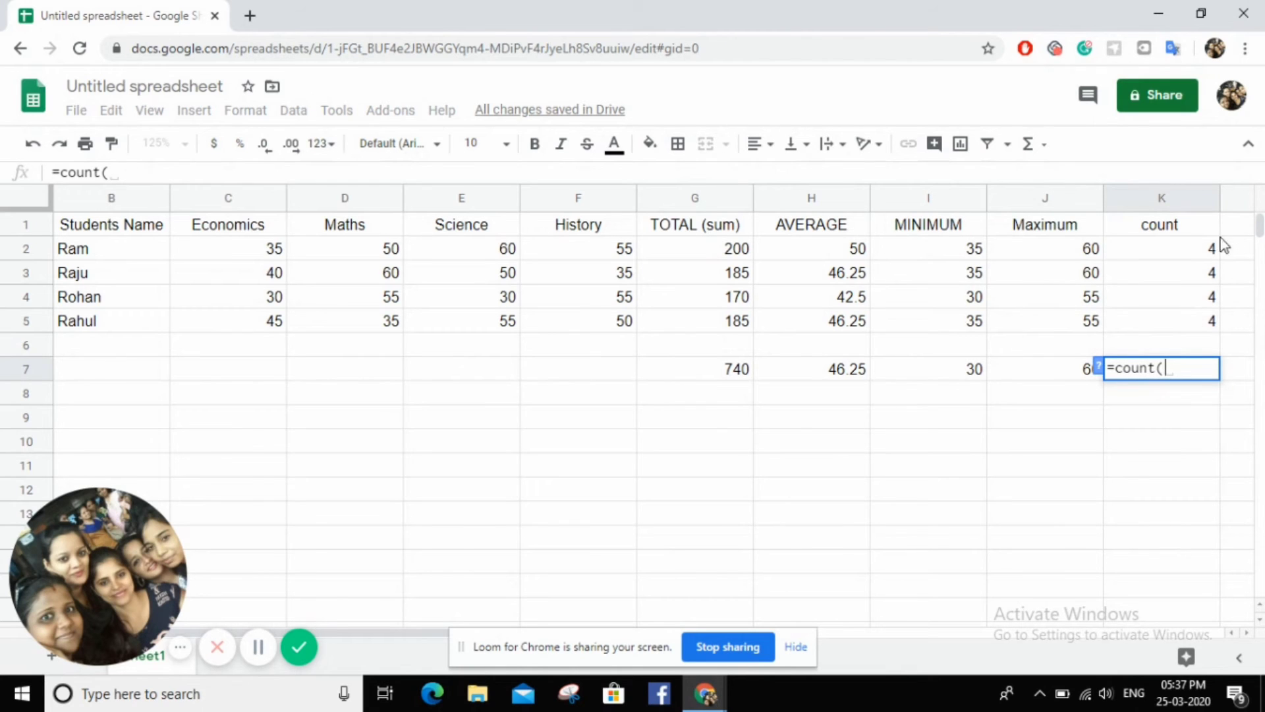
{"action": "left_click", "coordinate": [1213, 254]}
{"action": "key", "text": "shift+Down"}
{"action": "key", "text": "shift+Down"}
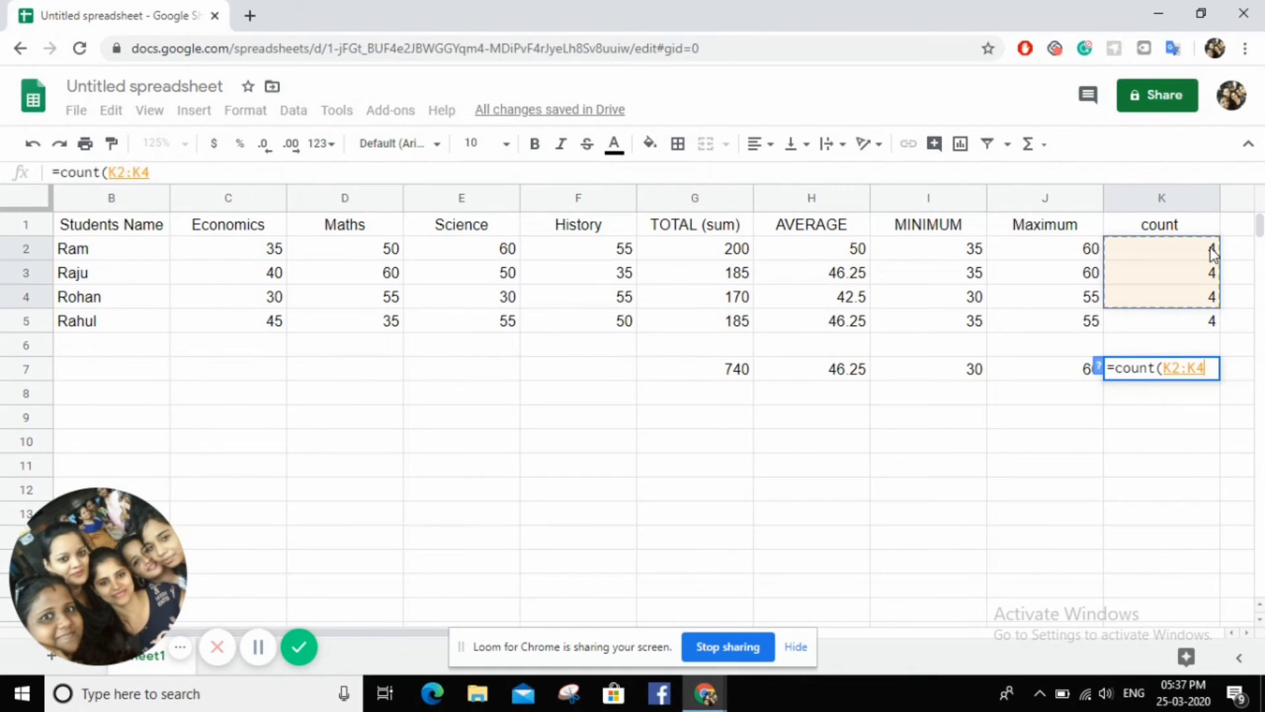
{"action": "key", "text": "shift+Down"}
{"action": "type", "text": ")"}
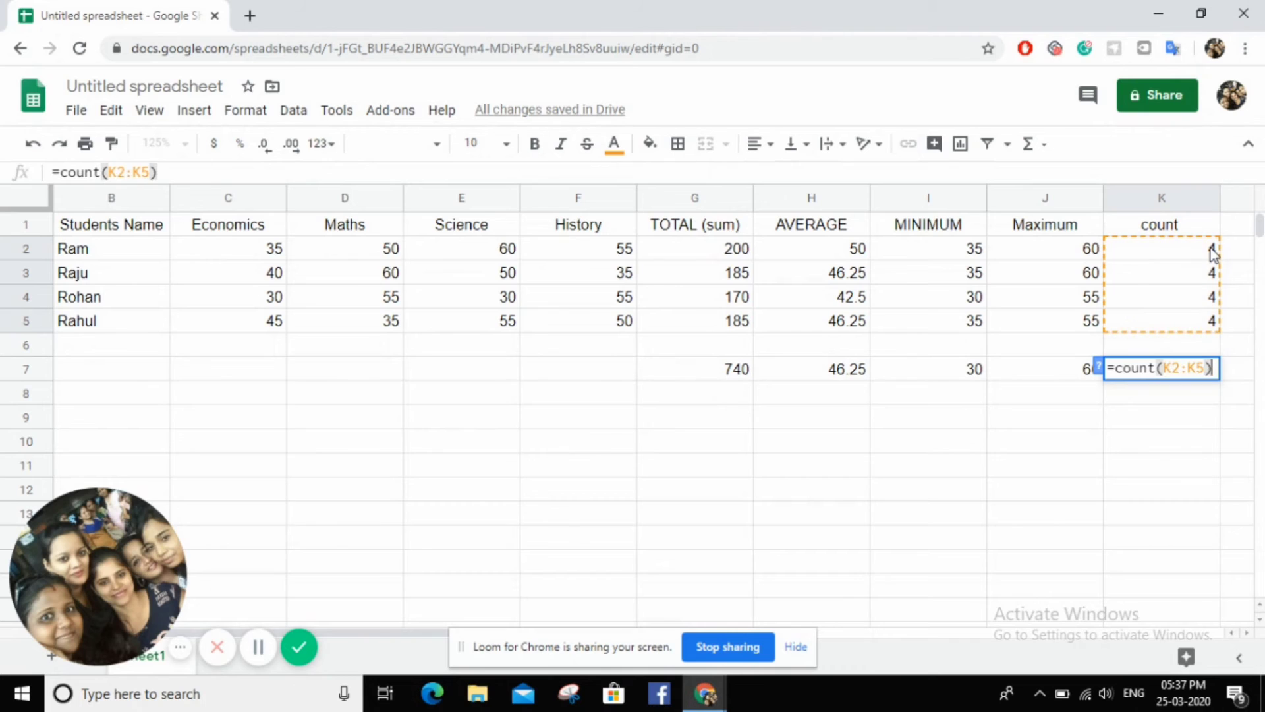
{"action": "key", "text": "Return"}
{"action": "left_click", "coordinate": [836, 418]}
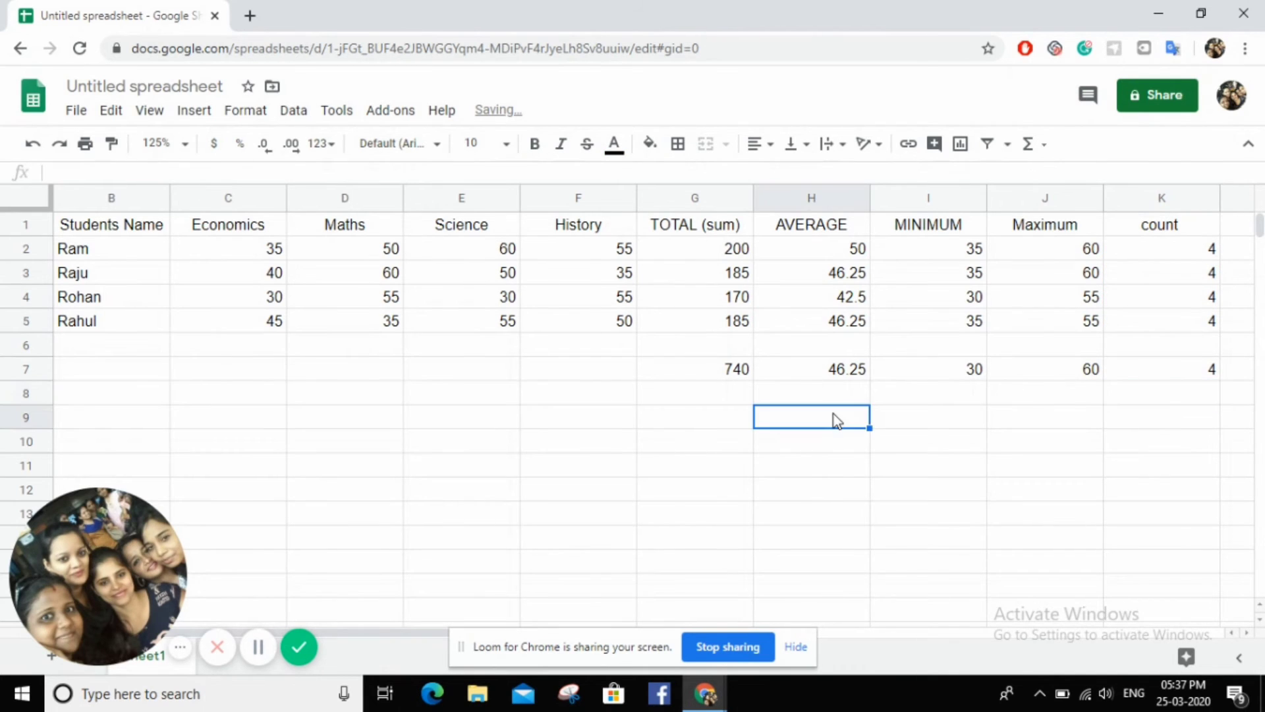
{"action": "left_click", "coordinate": [737, 373]}
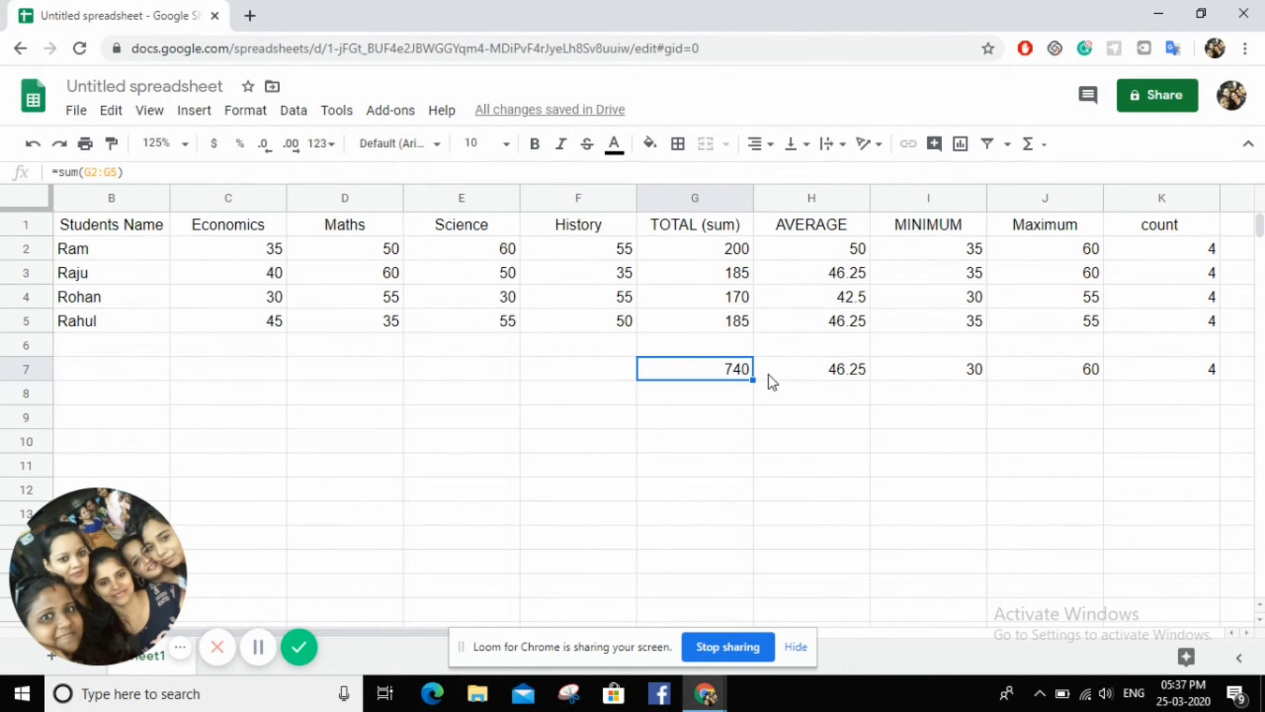
{"action": "left_click", "coordinate": [809, 379]}
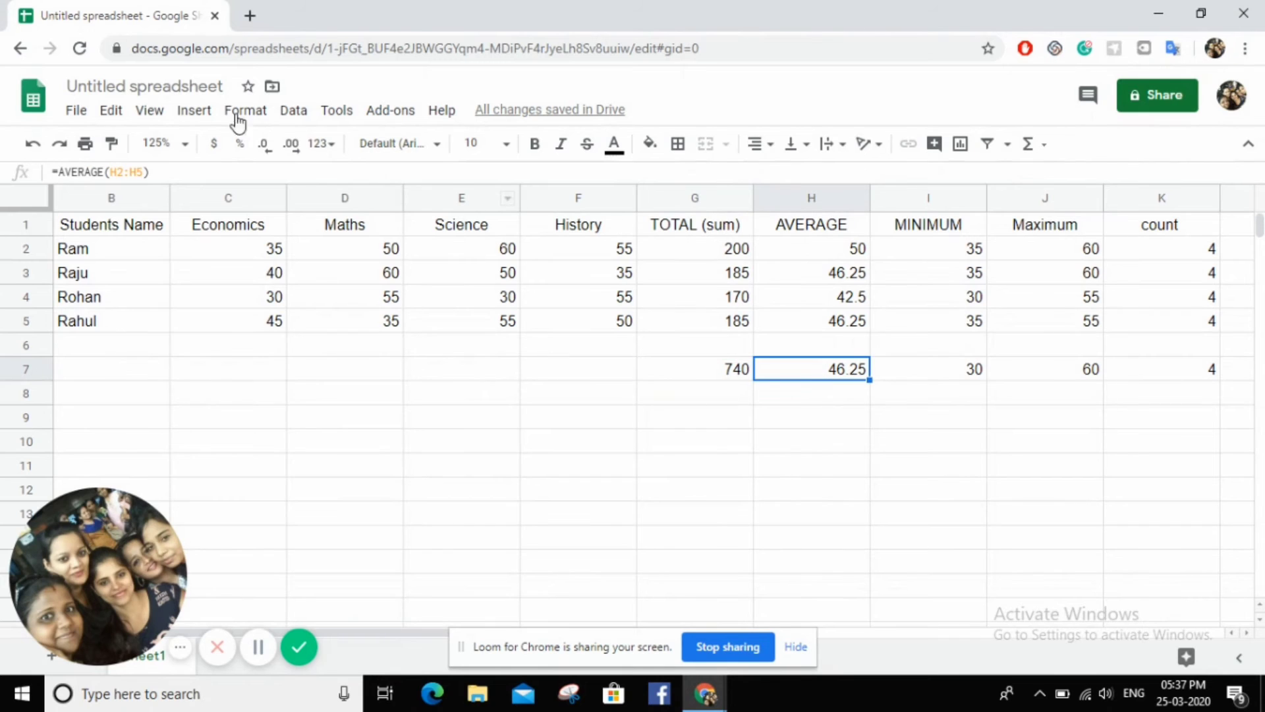
{"action": "left_click", "coordinate": [975, 370]}
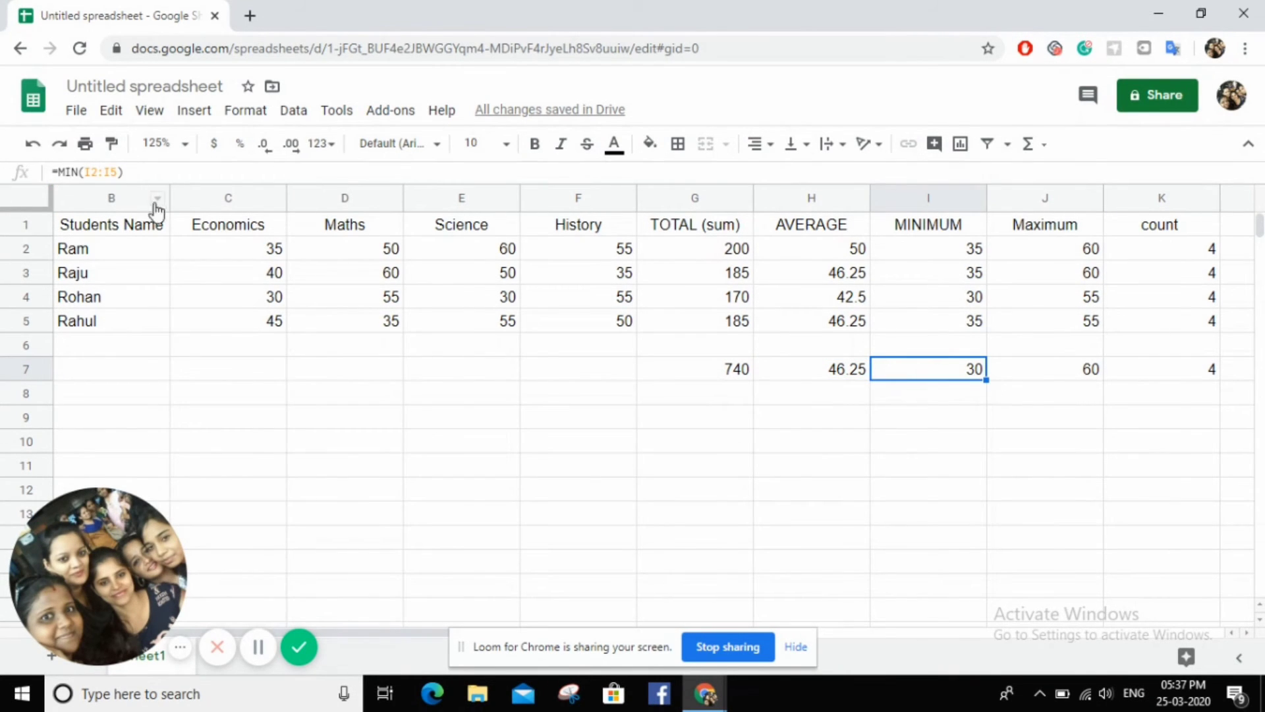
{"action": "left_click", "coordinate": [1099, 371]}
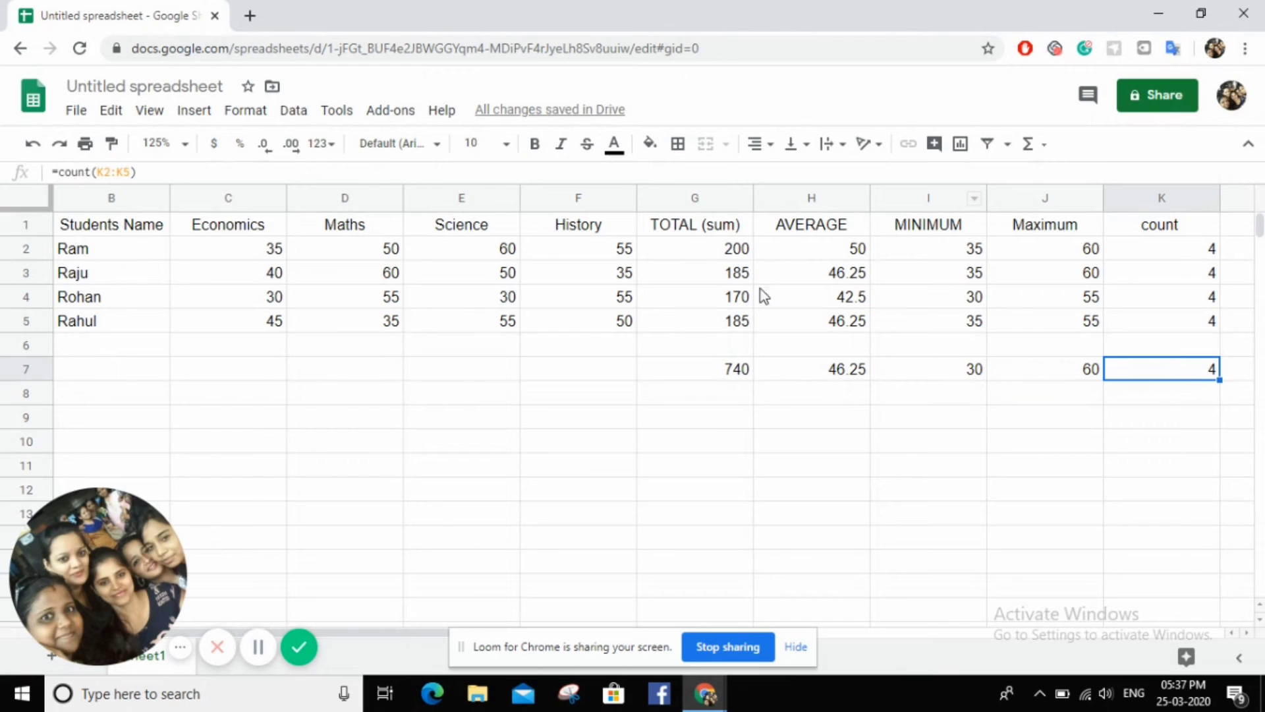
{"action": "left_click", "coordinate": [614, 470]}
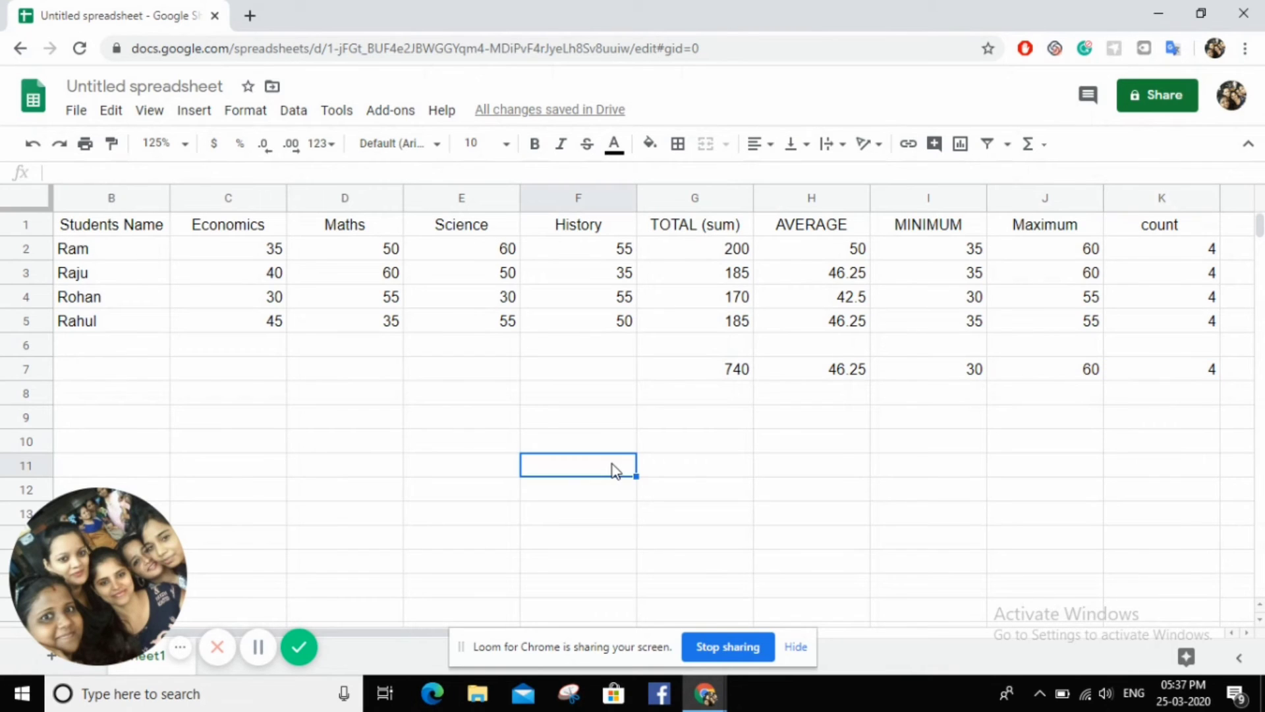
{"action": "left_click", "coordinate": [953, 476]}
{"action": "left_click", "coordinate": [343, 272]}
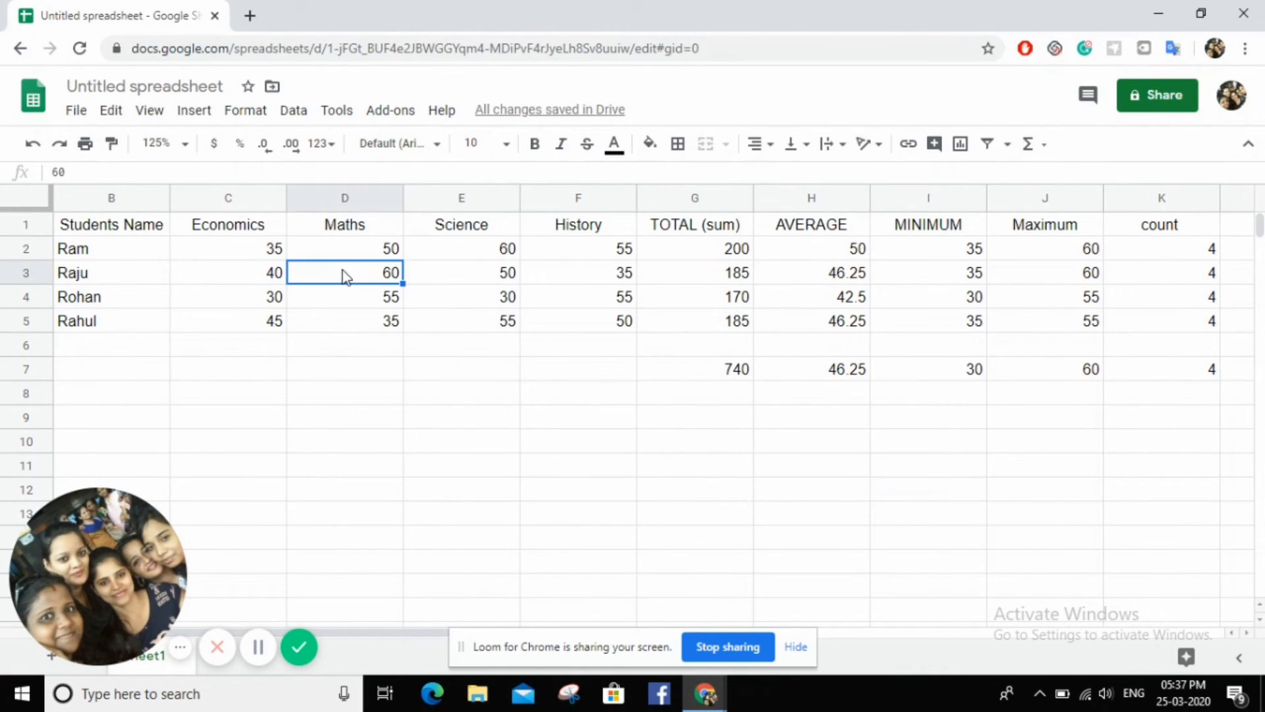
{"action": "key", "text": "Left"}
{"action": "key", "text": "Left"}
{"action": "key", "text": "Left"}
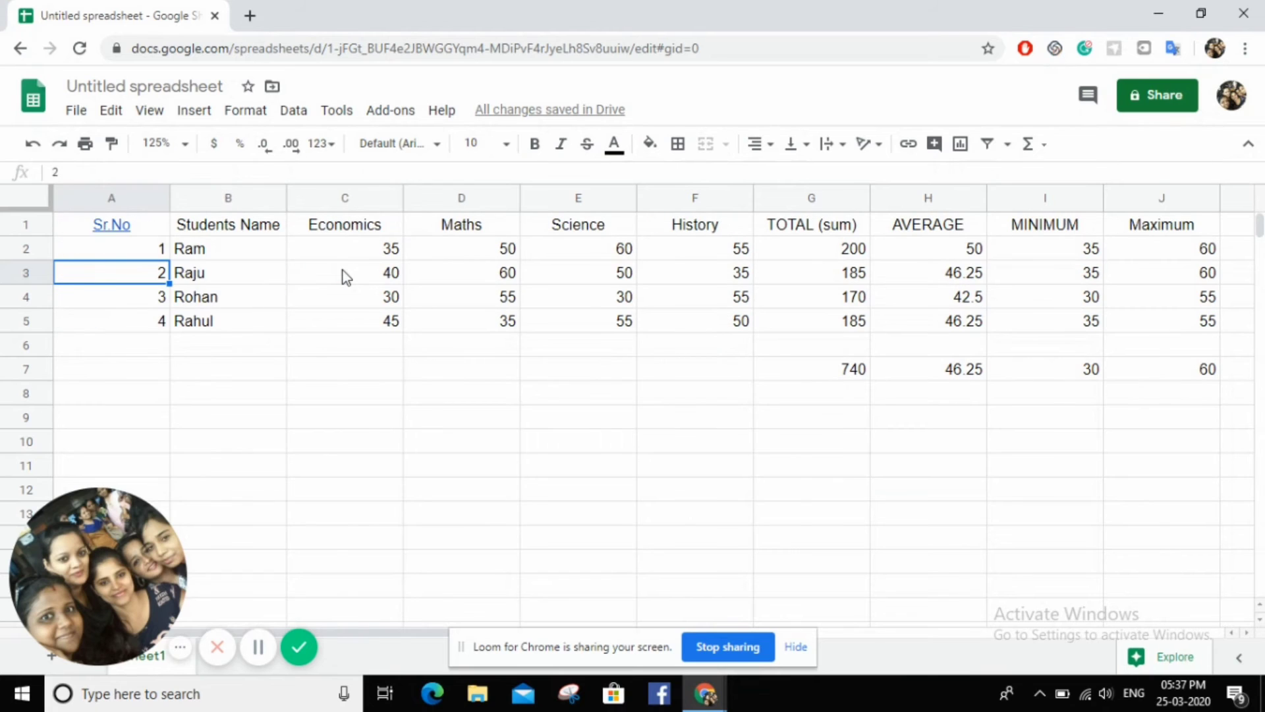
{"action": "left_click", "coordinate": [388, 425]}
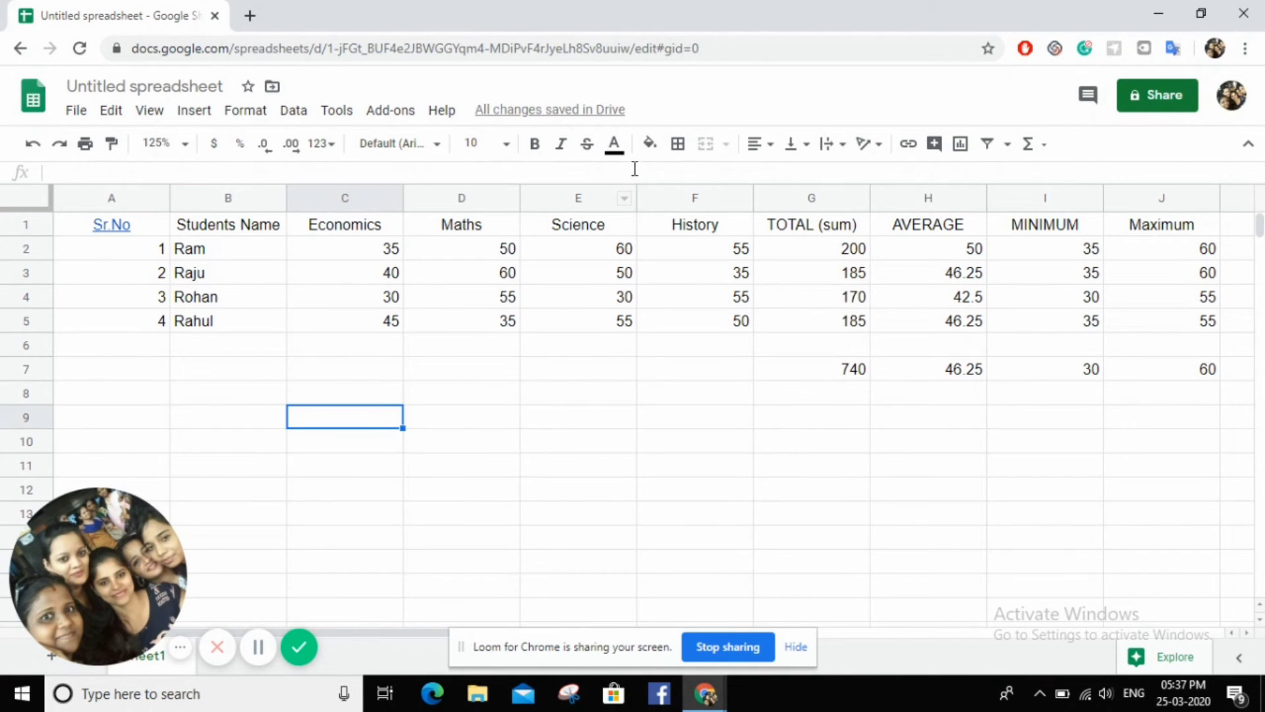
{"action": "left_click_drag", "start_coordinate": [587, 442], "coordinate": [583, 416]}
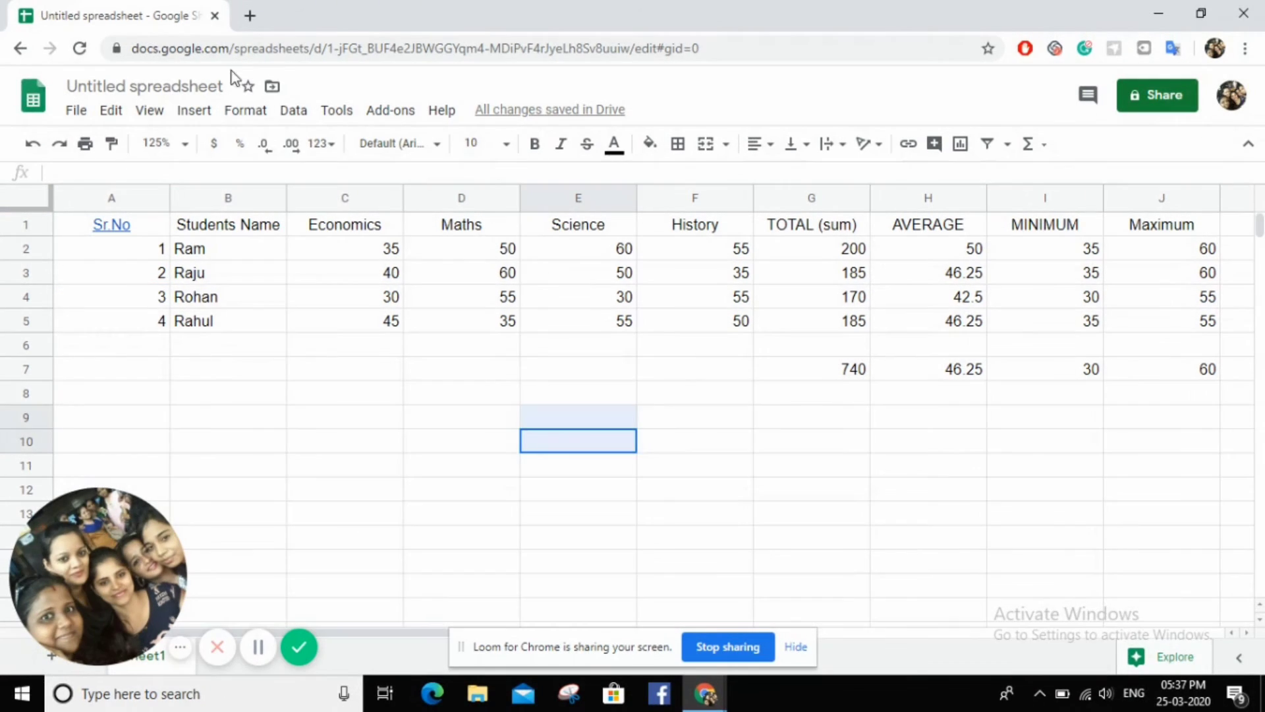
Step: Replace the 'Untitled spreadsheet' title with 'Studetns Detail'
{"action": "left_click", "coordinate": [208, 85]}
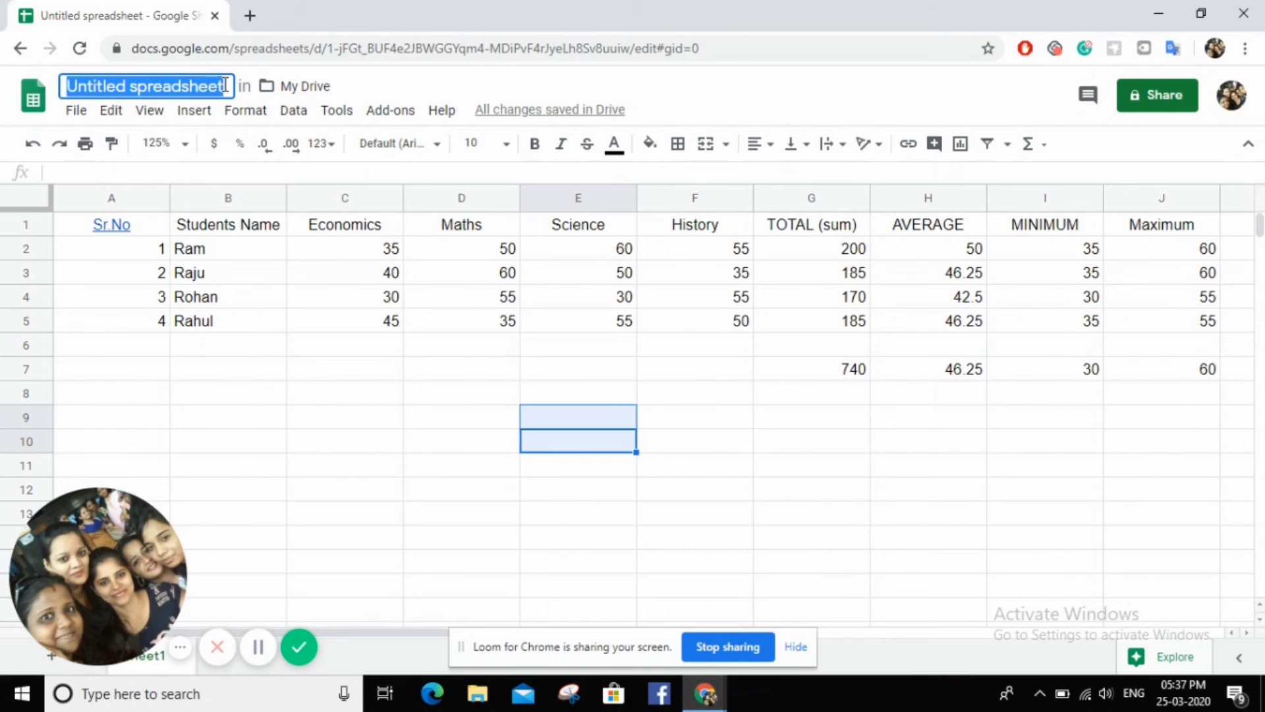
{"action": "left_click", "coordinate": [226, 85]}
{"action": "key", "text": "BackSpace"}
{"action": "key", "text": "BackSpace"}
{"action": "key", "text": "BackSpace"}
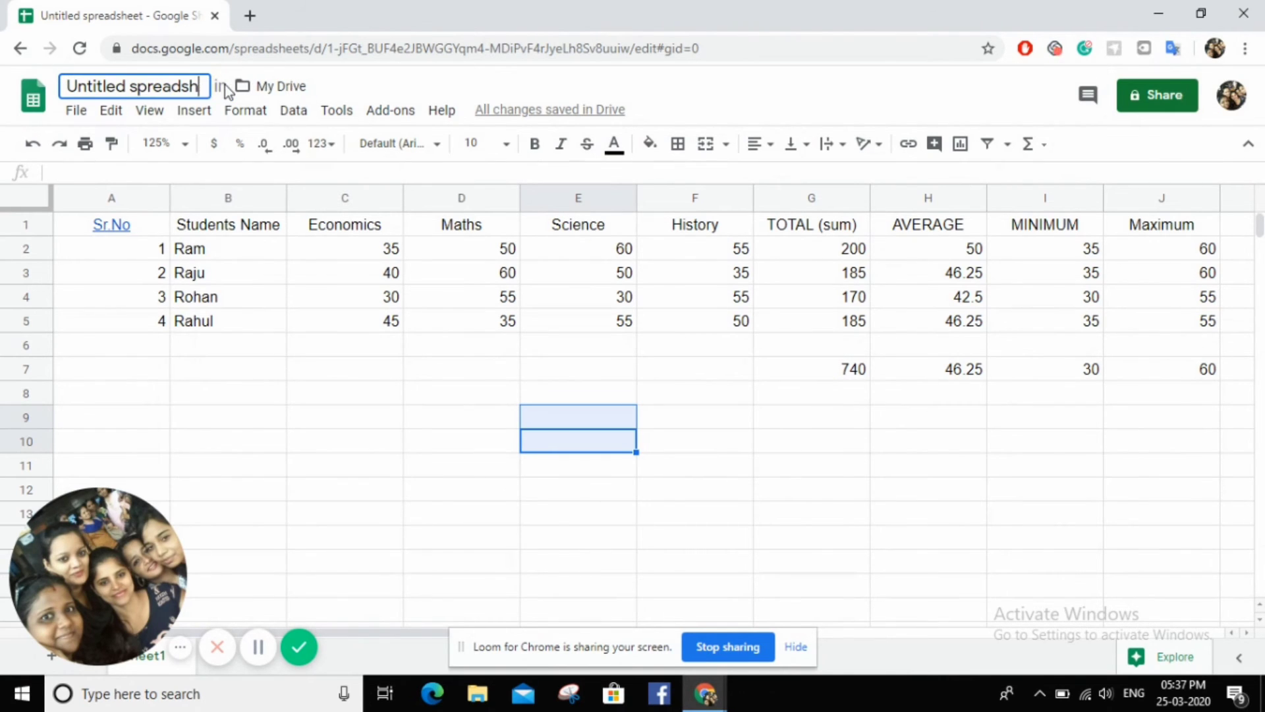
{"action": "key", "text": "BackSpace"}
{"action": "key", "text": "BackSpace"}
{"action": "key", "text": "BackSpace"}
{"action": "key", "text": "BackSpace"}
{"action": "key", "text": "BackSpace"}
{"action": "key", "text": "BackSpace"}
{"action": "key", "text": "BackSpace"}
{"action": "key", "text": "BackSpace"}
{"action": "key", "text": "BackSpace"}
{"action": "key", "text": "BackSpace"}
{"action": "key", "text": "BackSpace"}
{"action": "key", "text": "BackSpace"}
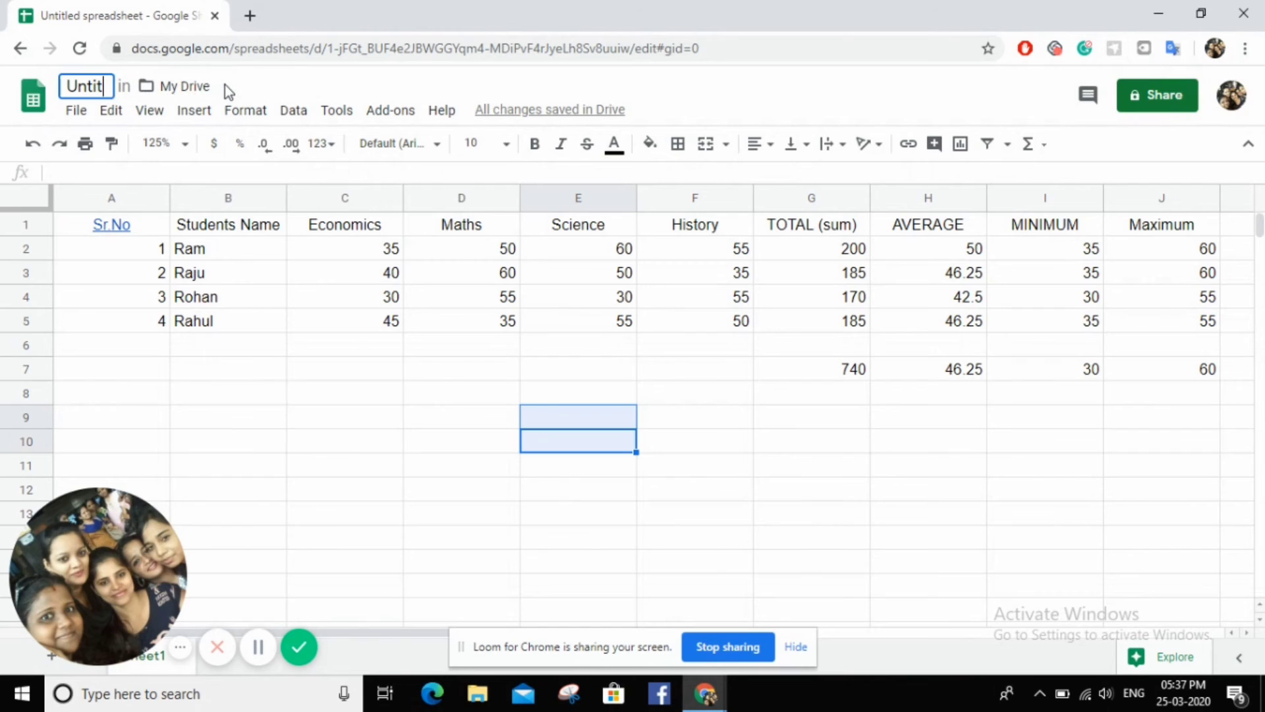
{"action": "key", "text": "BackSpace"}
{"action": "key", "text": "BackSpace"}
{"action": "key", "text": "BackSpace"}
{"action": "key", "text": "BackSpace"}
{"action": "type", "text": "S"}
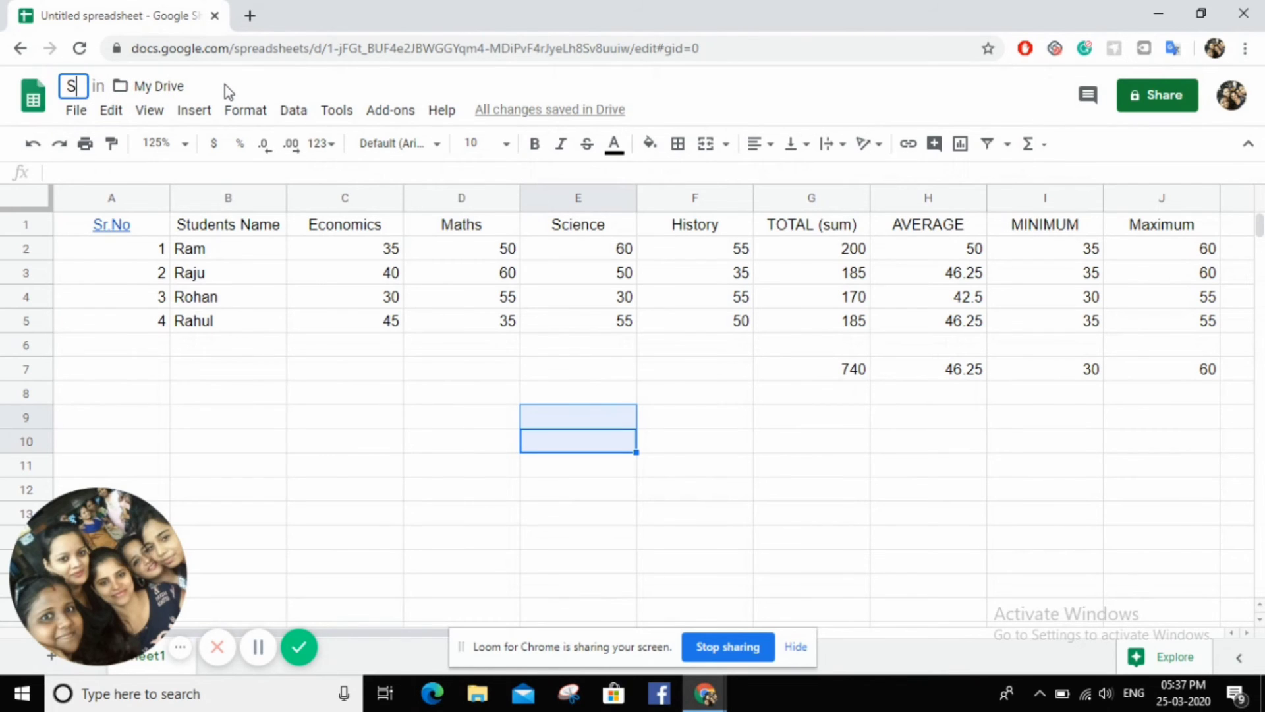
{"action": "type", "text": "tudet"}
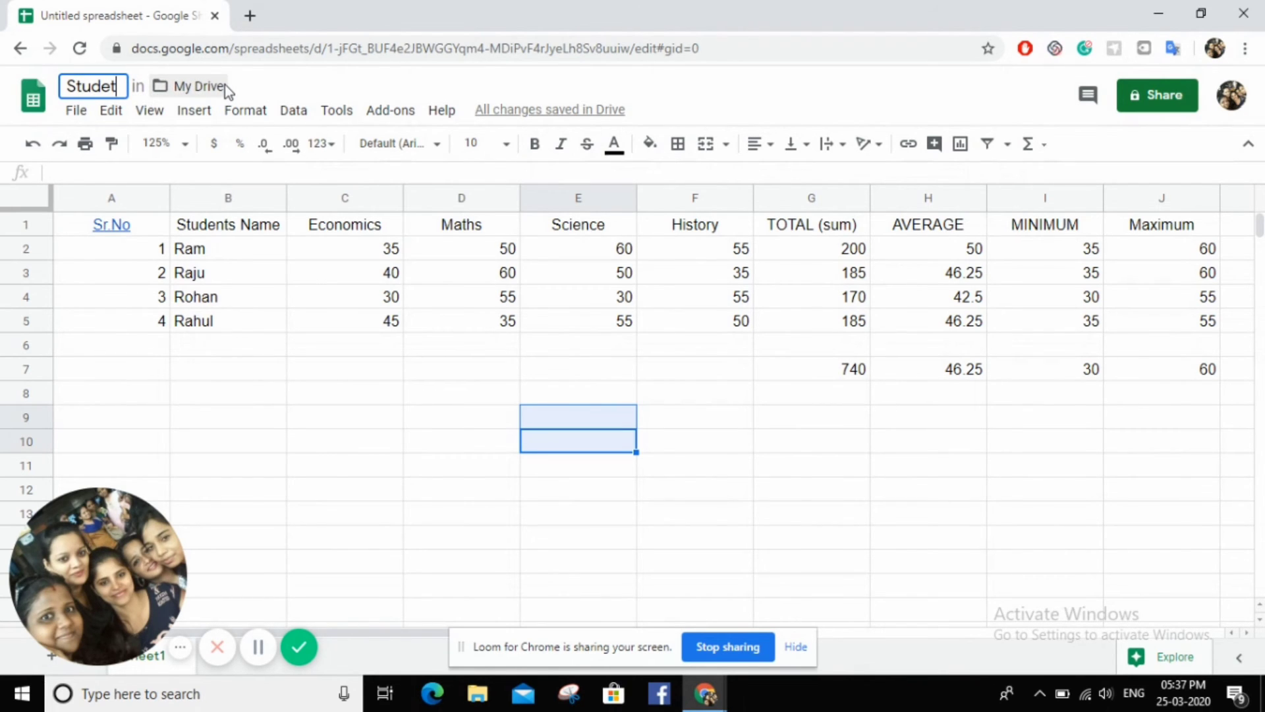
{"action": "type", "text": "ns M"}
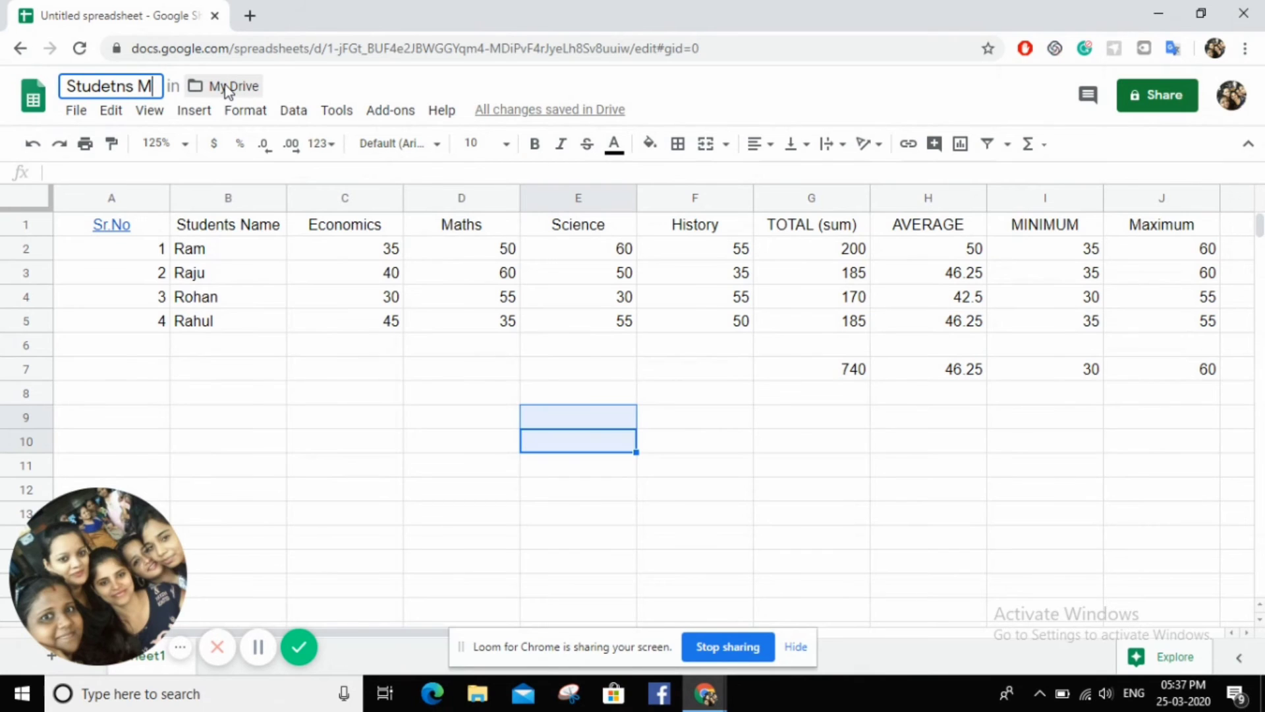
{"action": "type", "text": "ar"}
{"action": "key", "text": "BackSpace"}
{"action": "key", "text": "BackSpace"}
{"action": "key", "text": "BackSpace"}
{"action": "type", "text": "Deta"}
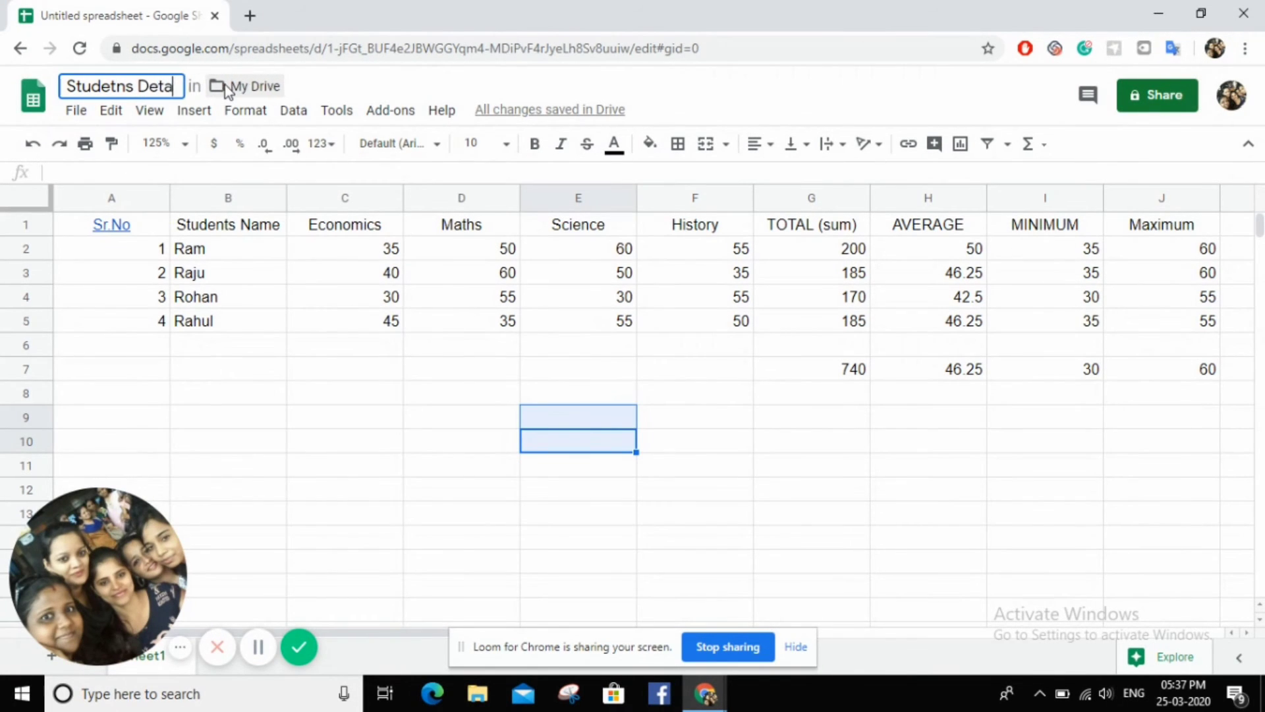
{"action": "type", "text": "il"}
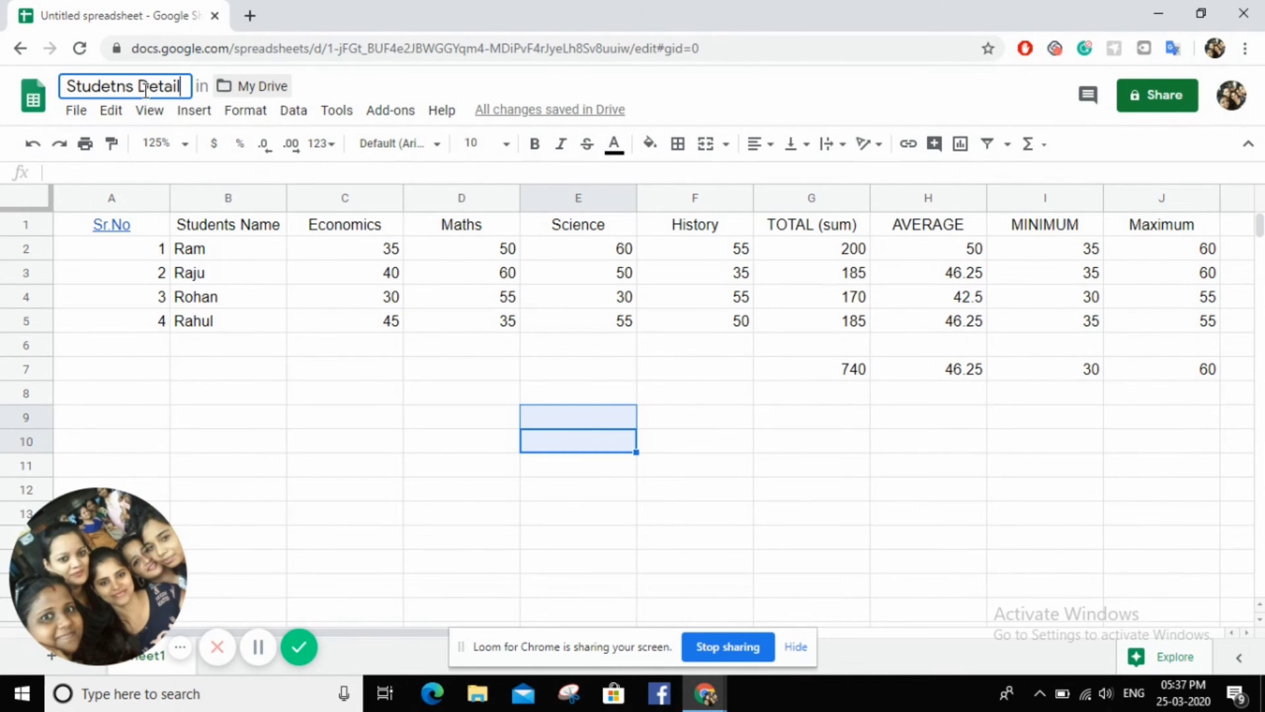
{"action": "key", "text": "Return"}
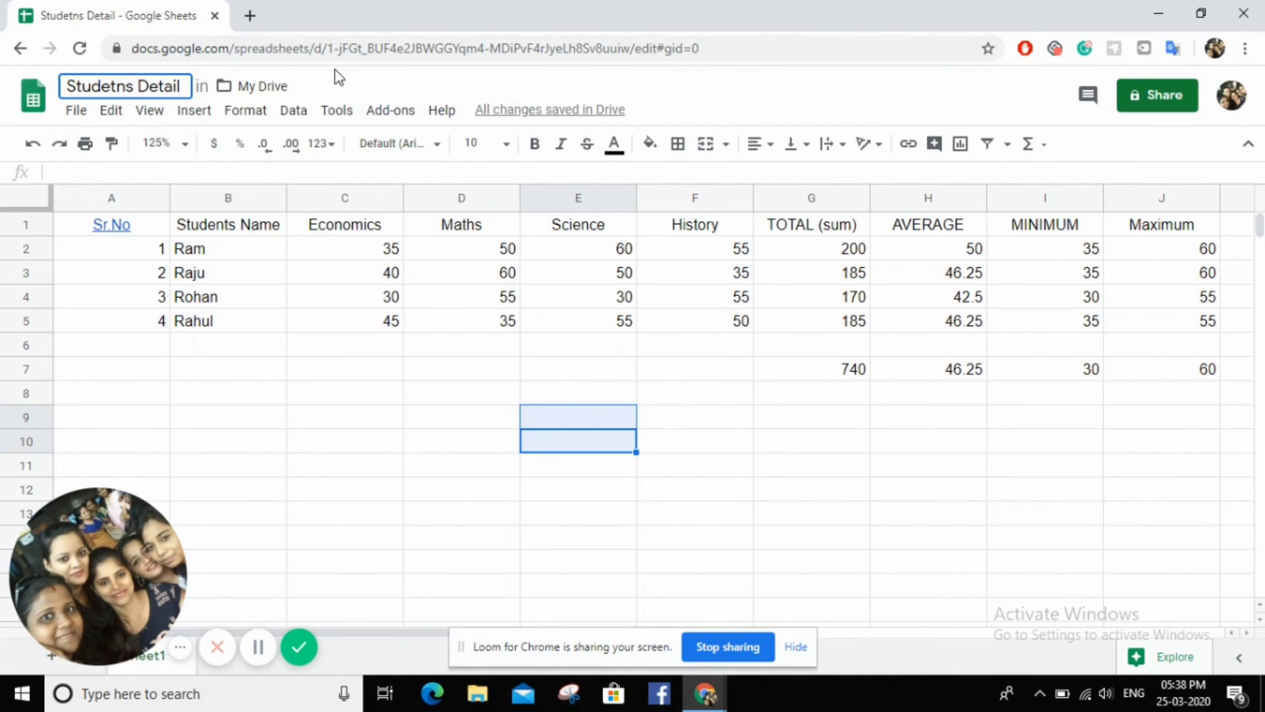
{"action": "left_click", "coordinate": [333, 81]}
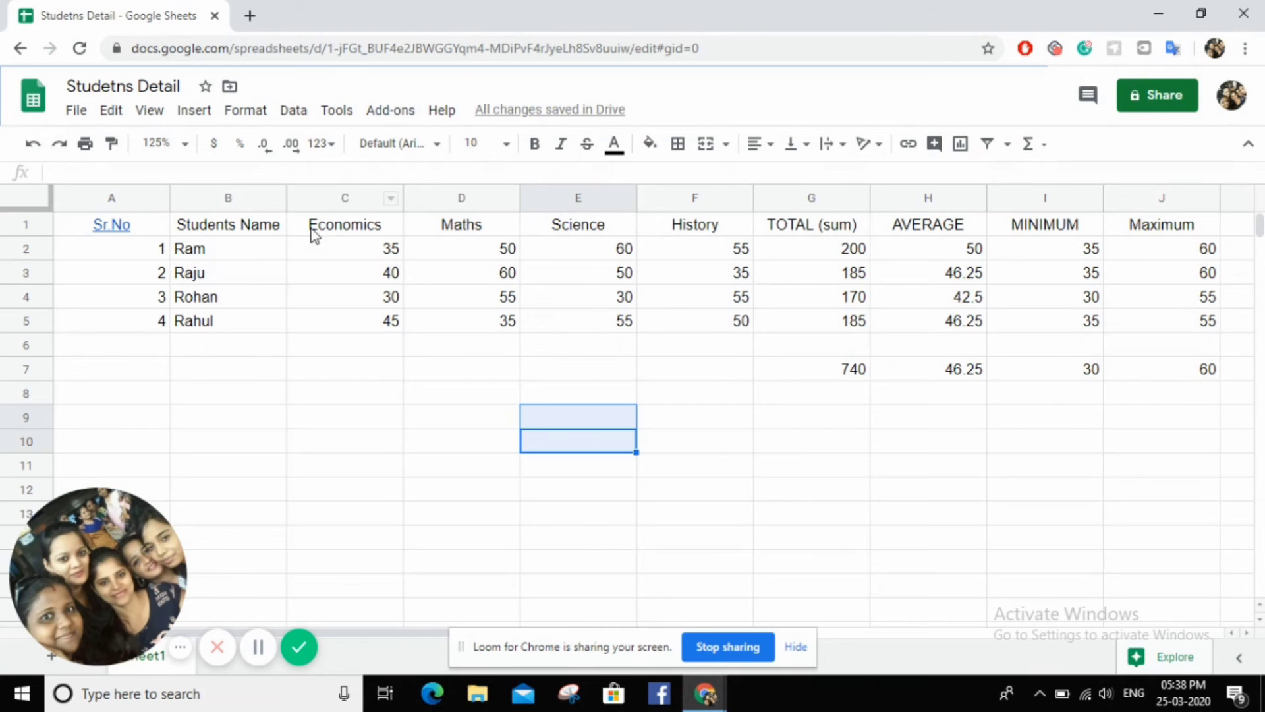
{"action": "left_click", "coordinate": [349, 320]}
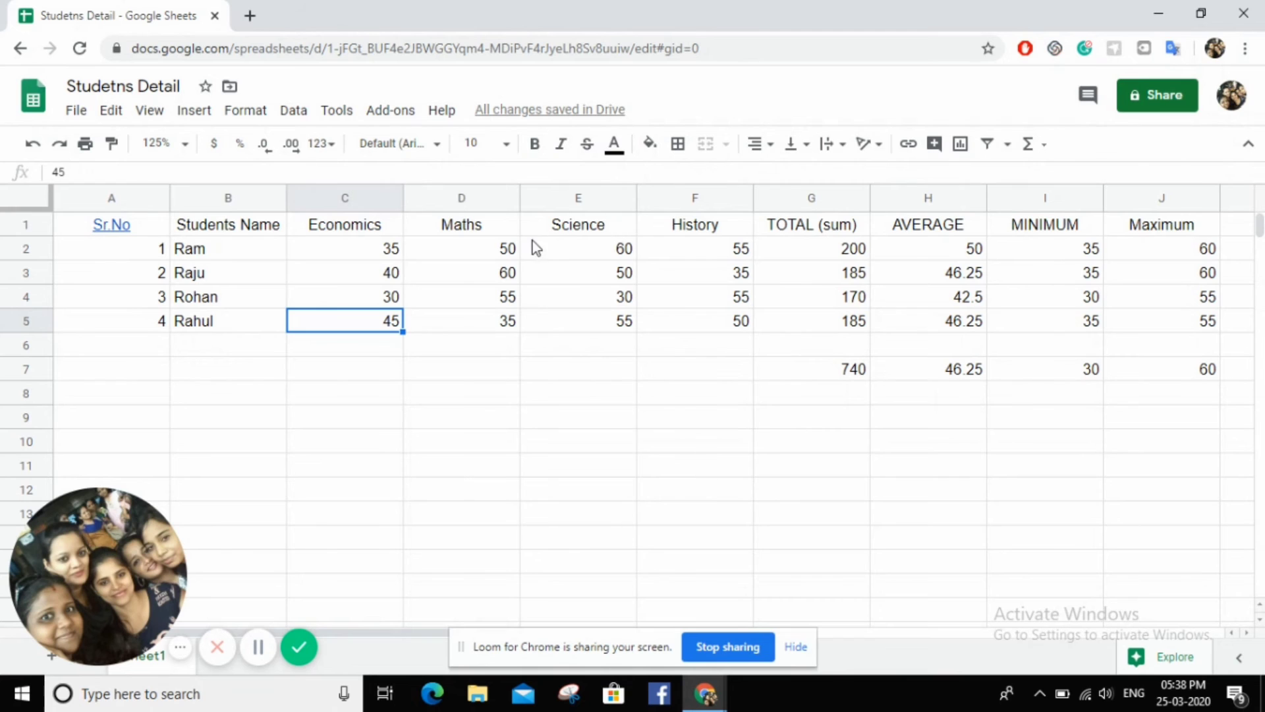
{"action": "left_click", "coordinate": [560, 519]}
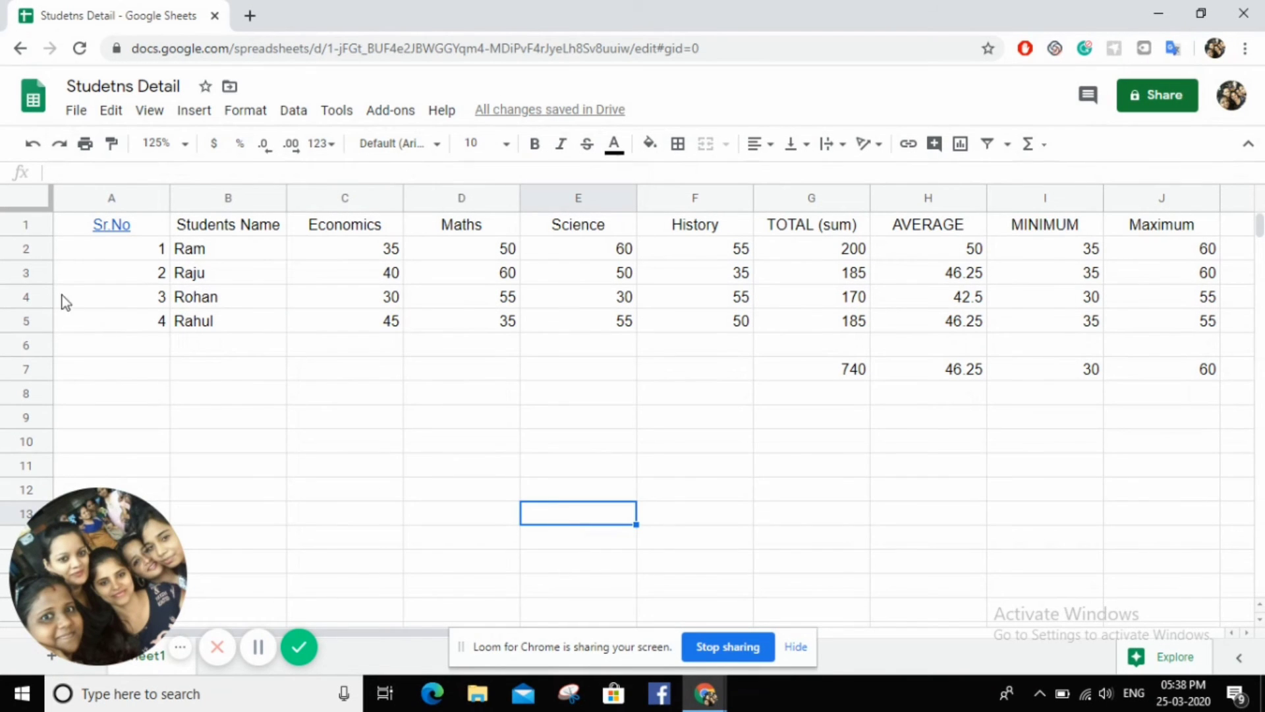
Step: Insert an empty row above the marks table's header row
{"action": "left_click", "coordinate": [70, 232]}
{"action": "right_click", "coordinate": [69, 228]}
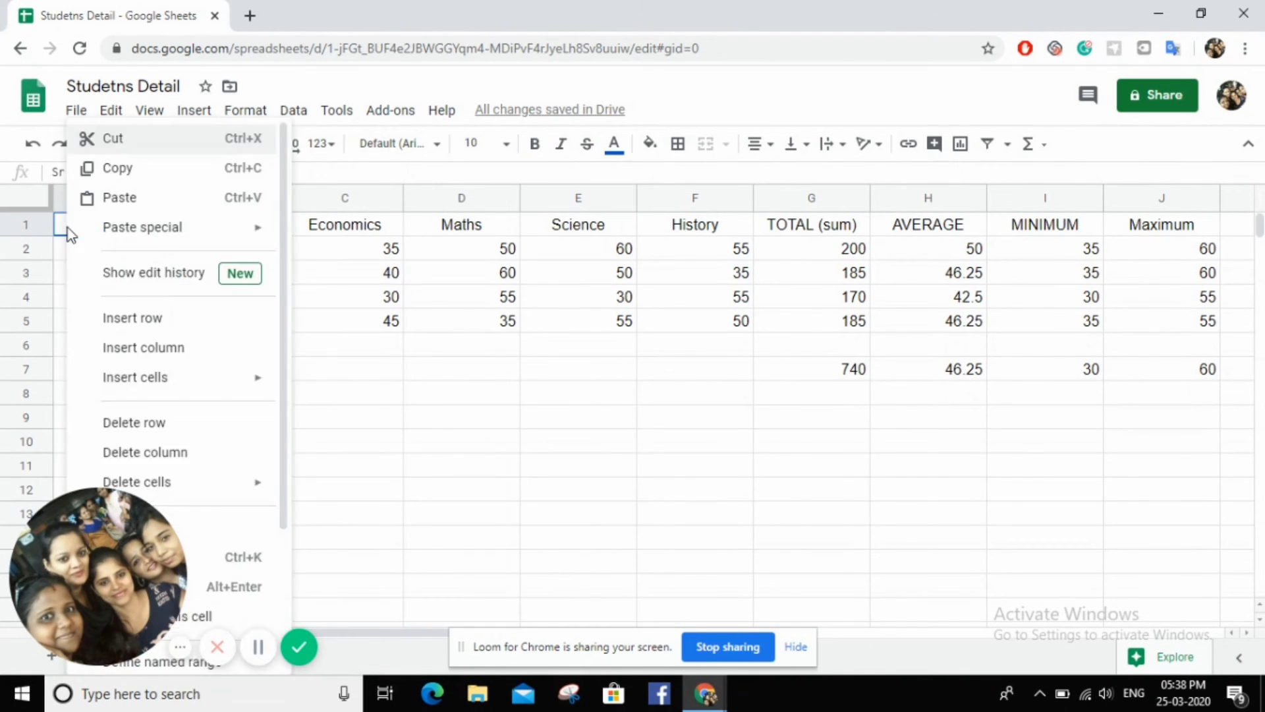
{"action": "left_click", "coordinate": [145, 318]}
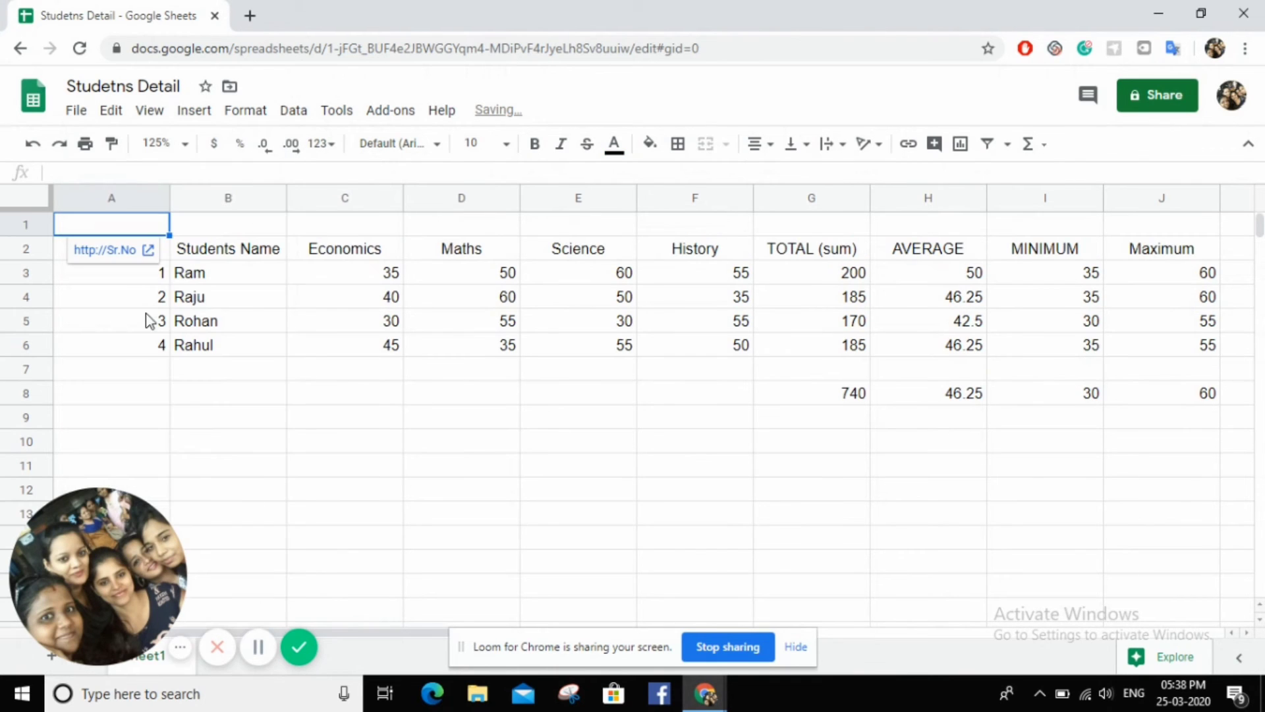
Step: Enter the title 'Student Marklist' in the new cell A1
{"action": "left_click", "coordinate": [568, 223]}
{"action": "left_click", "coordinate": [148, 219]}
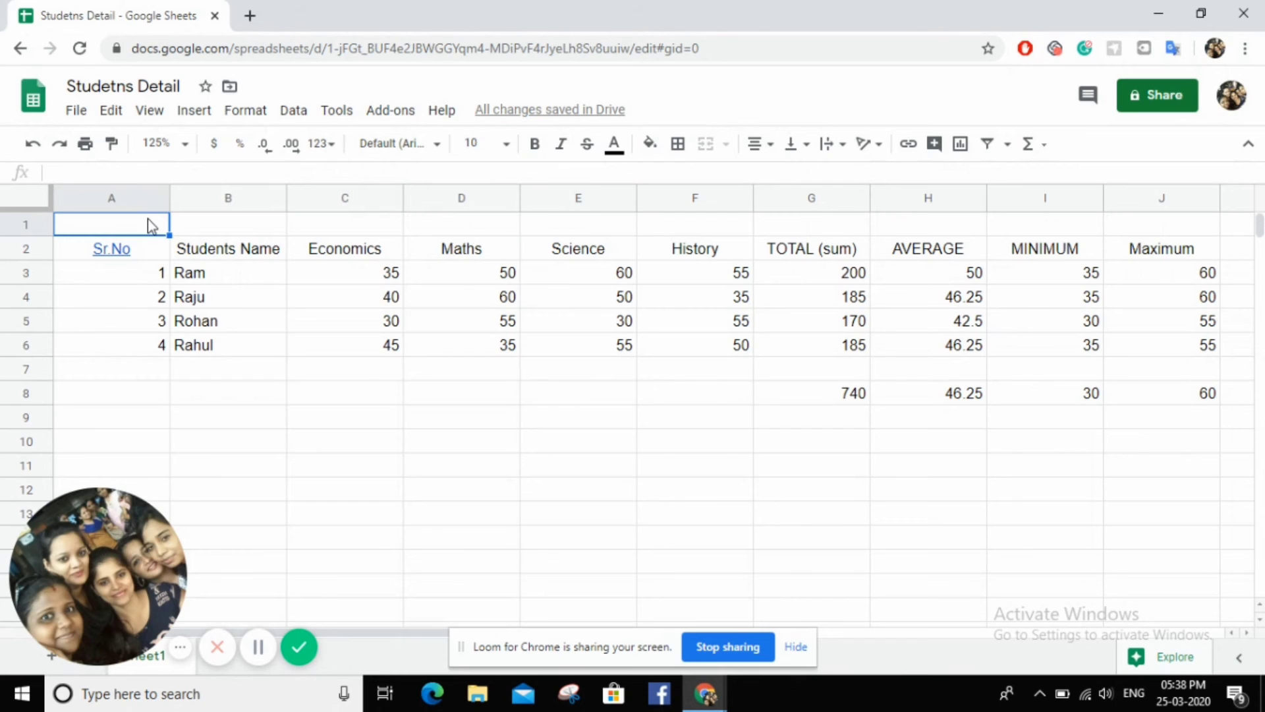
{"action": "type", "text": "Stud"}
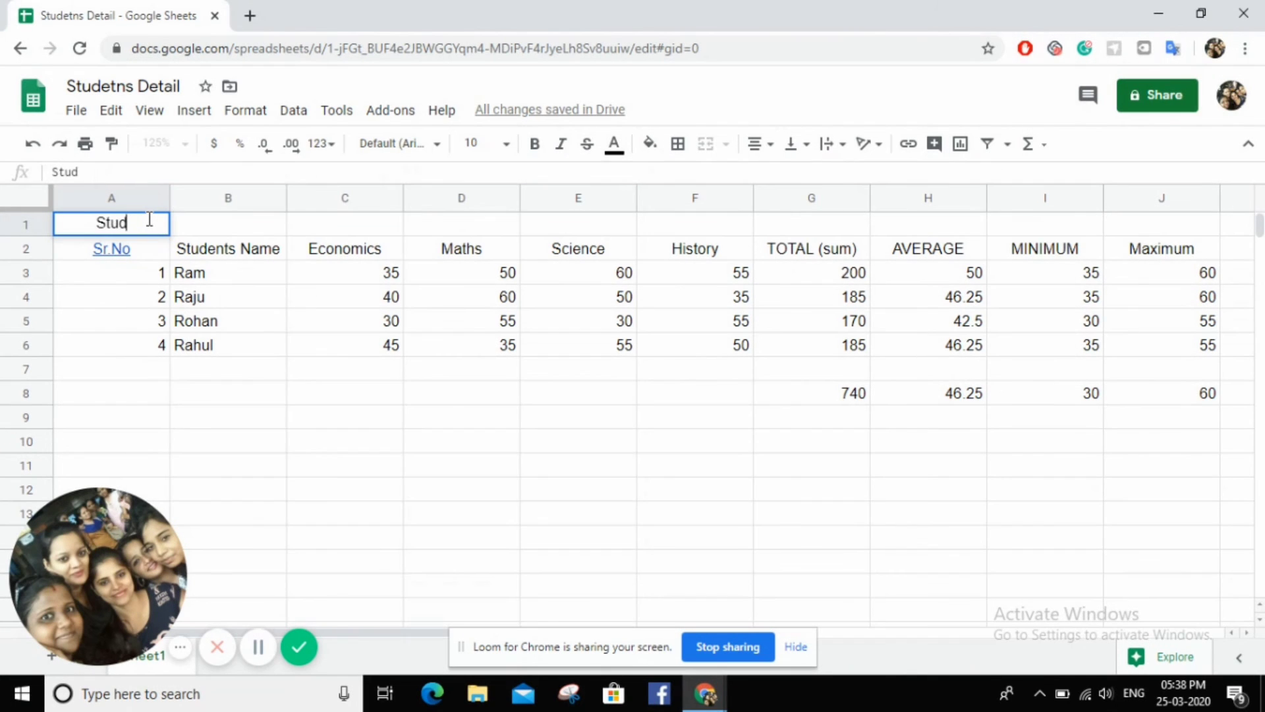
{"action": "type", "text": "ent M"}
{"action": "type", "text": "arklis"}
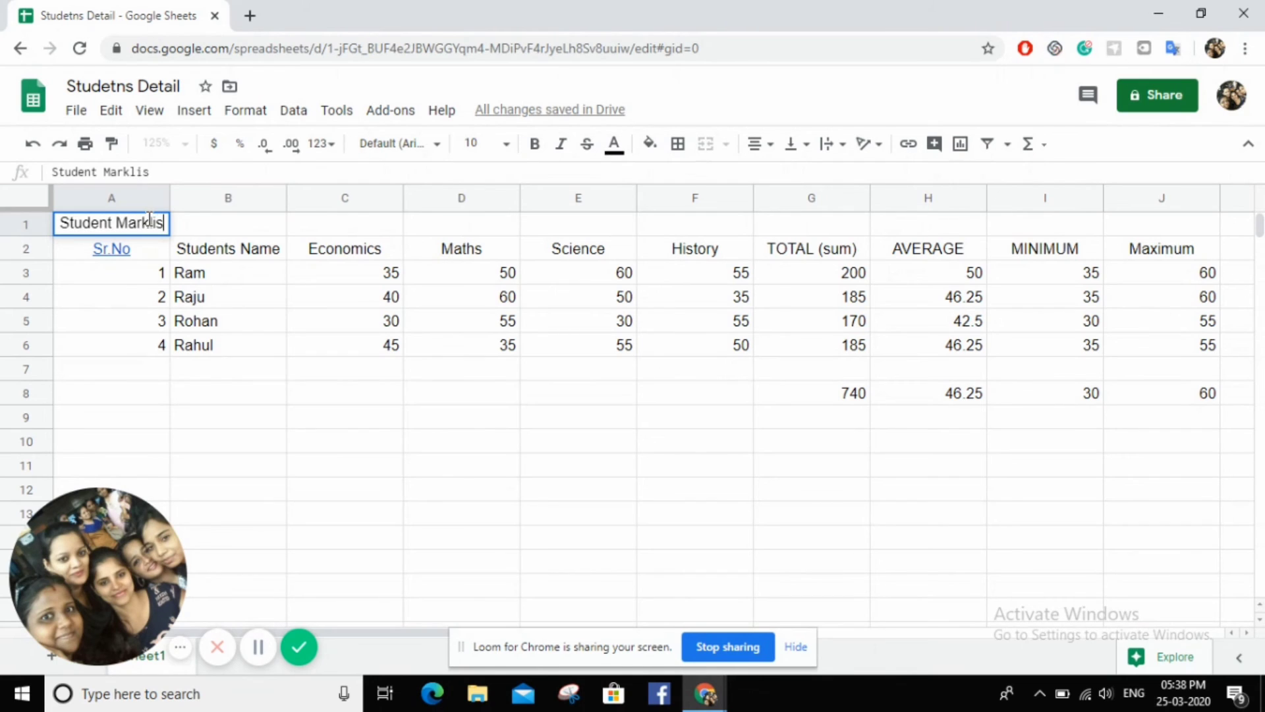
{"action": "type", "text": "t"}
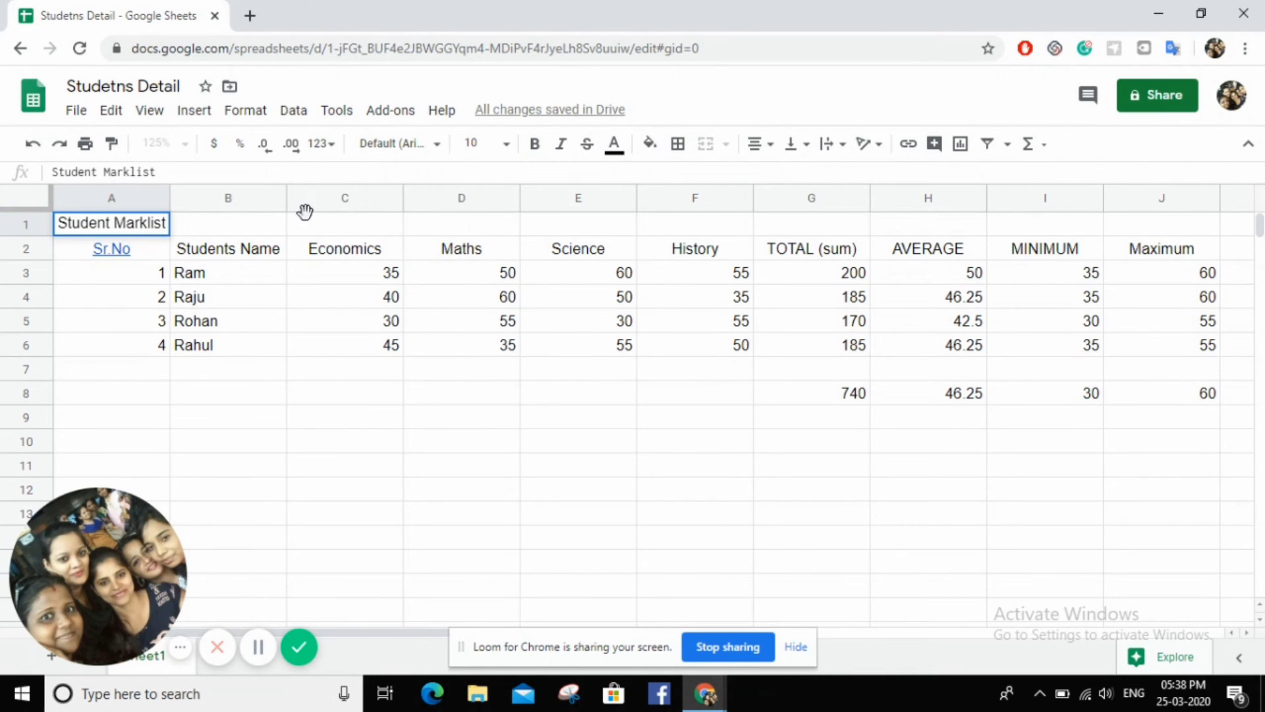
{"action": "left_click", "coordinate": [305, 213]}
{"action": "left_click", "coordinate": [125, 223]}
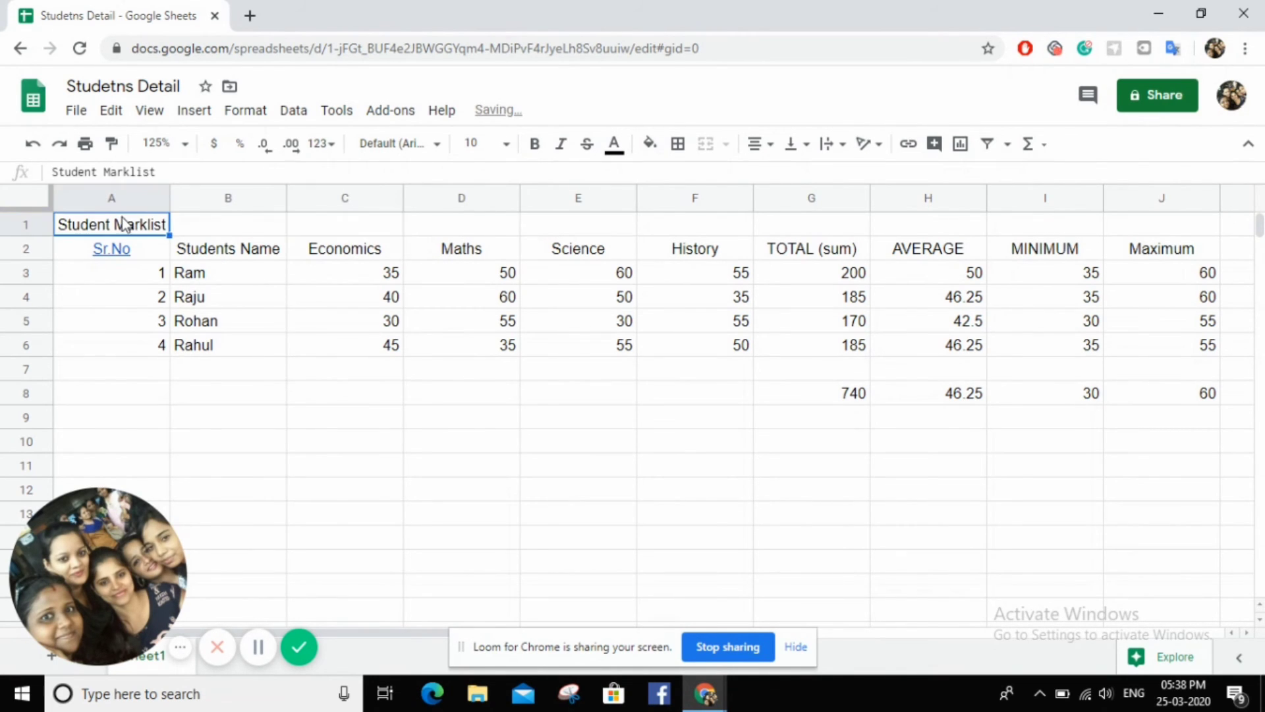
{"action": "left_click", "coordinate": [496, 225]}
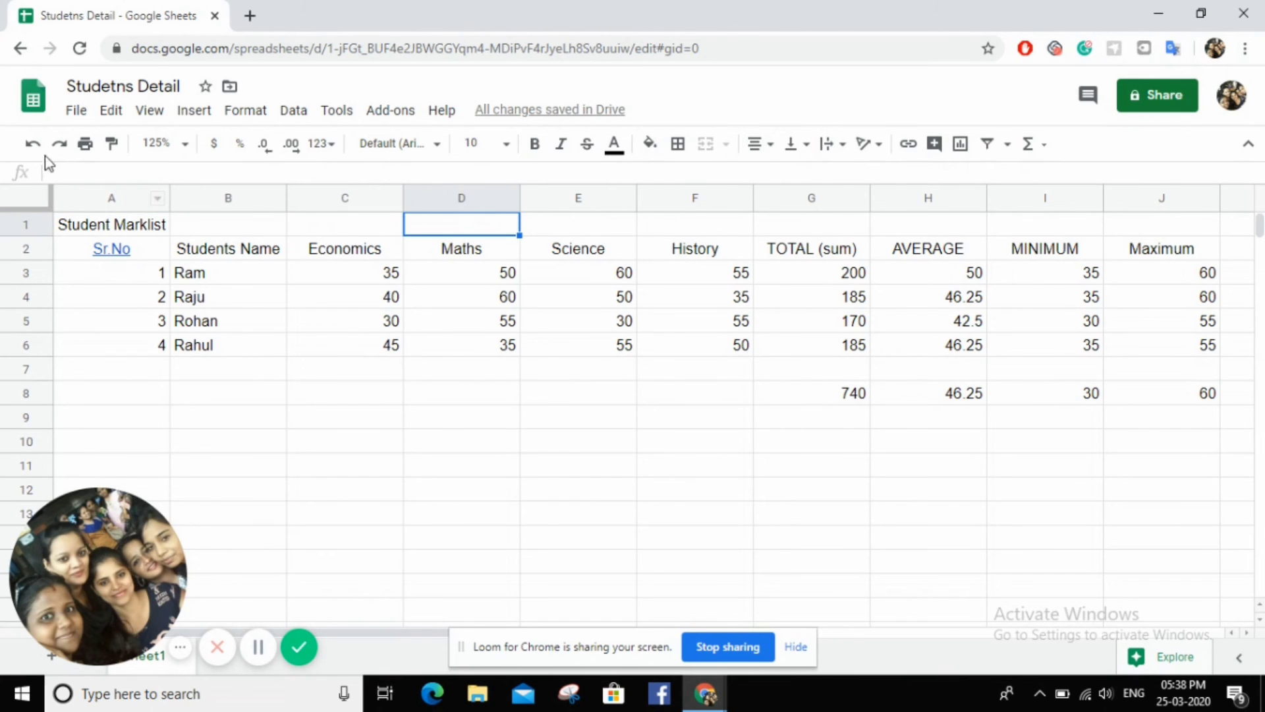
Step: Merge A1 through J1 into one centred 'Student Marklist' title cell
{"action": "left_click", "coordinate": [64, 230]}
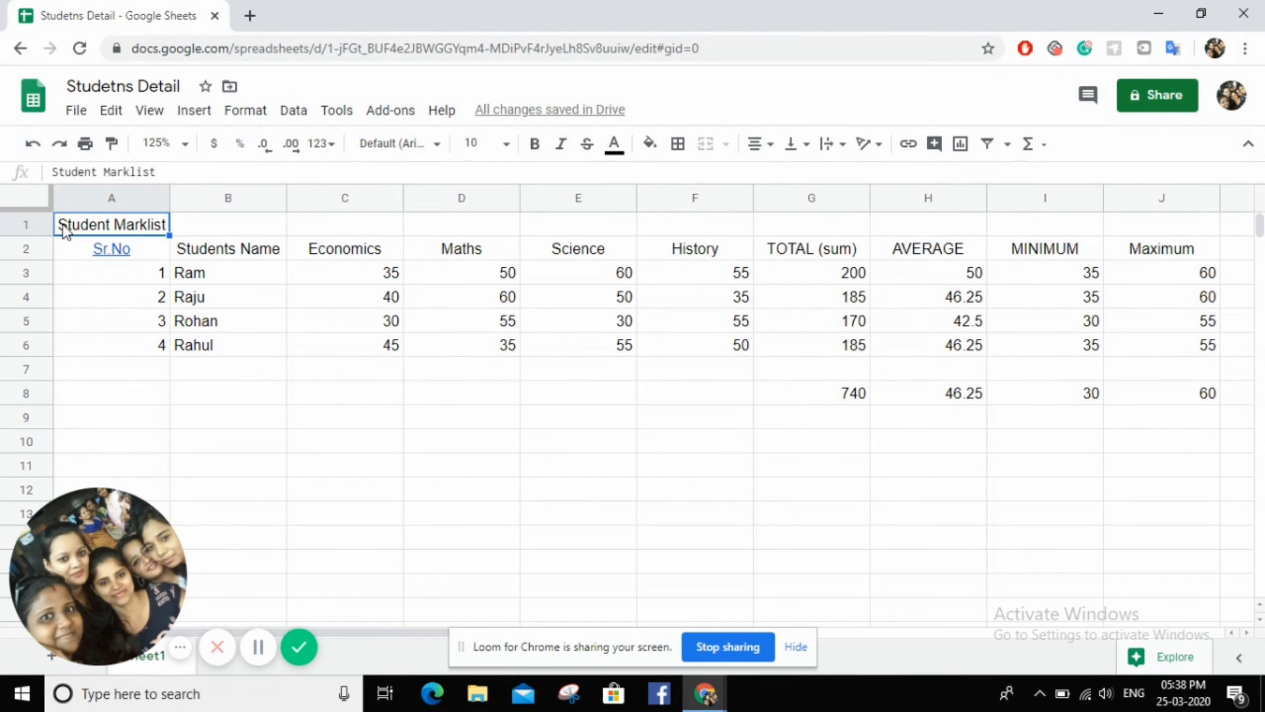
{"action": "key", "text": "shift+Right"}
{"action": "key", "text": "shift+Right"}
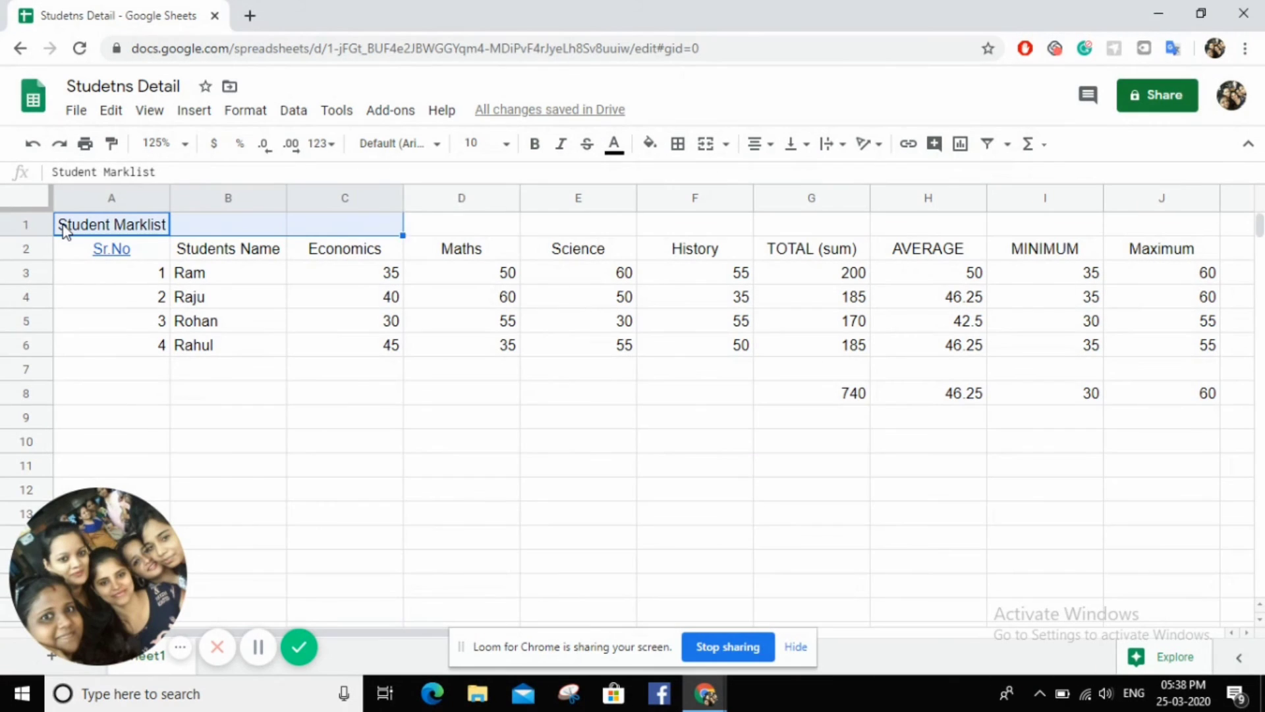
{"action": "key", "text": "shift+Right"}
{"action": "key", "text": "shift+Right"}
{"action": "key", "text": "shift+Right"}
{"action": "key", "text": "shift+Right"}
{"action": "key", "text": "shift+Right"}
{"action": "key", "text": "shift+Right"}
{"action": "key", "text": "shift+Right"}
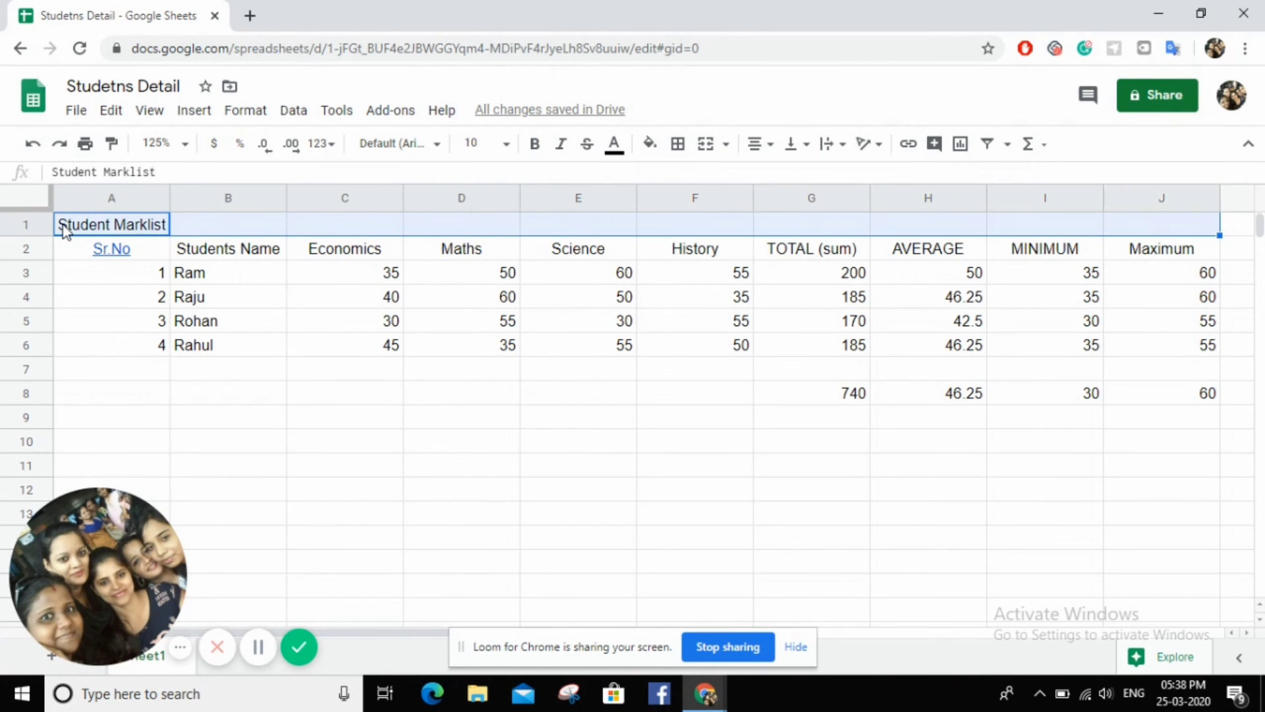
{"action": "key", "text": "shift+Right"}
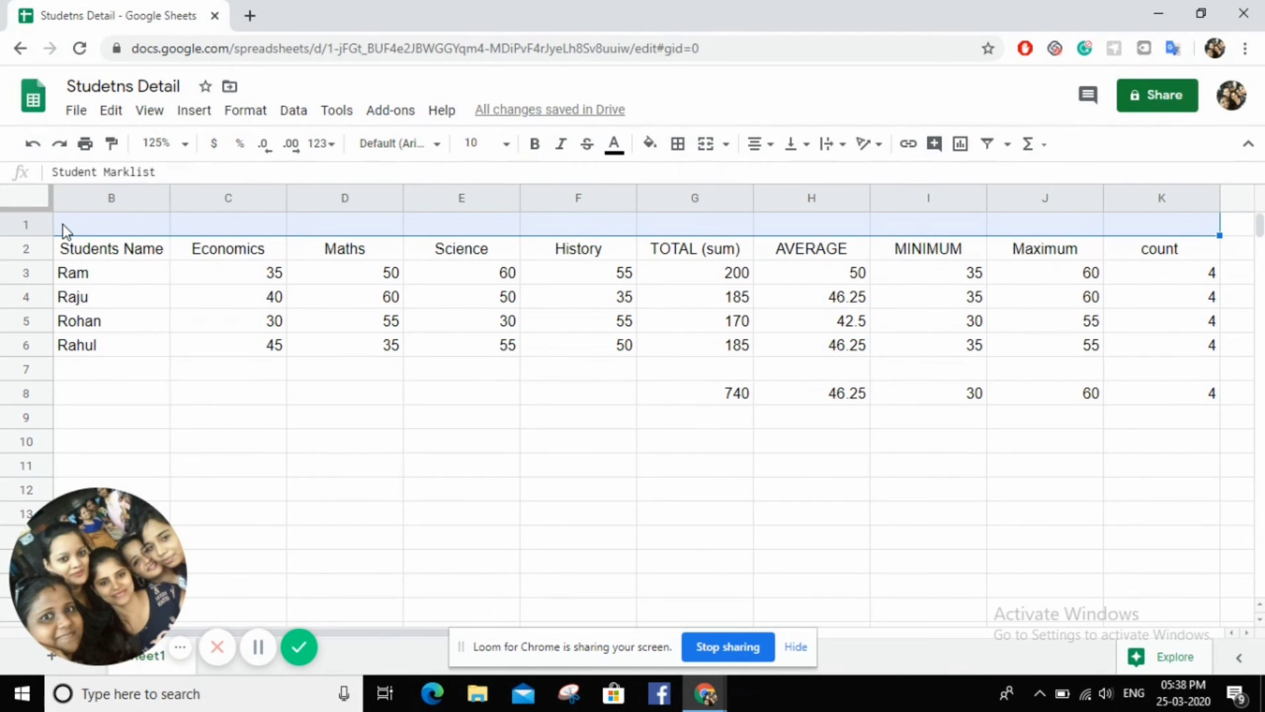
{"action": "left_click", "coordinate": [706, 144]}
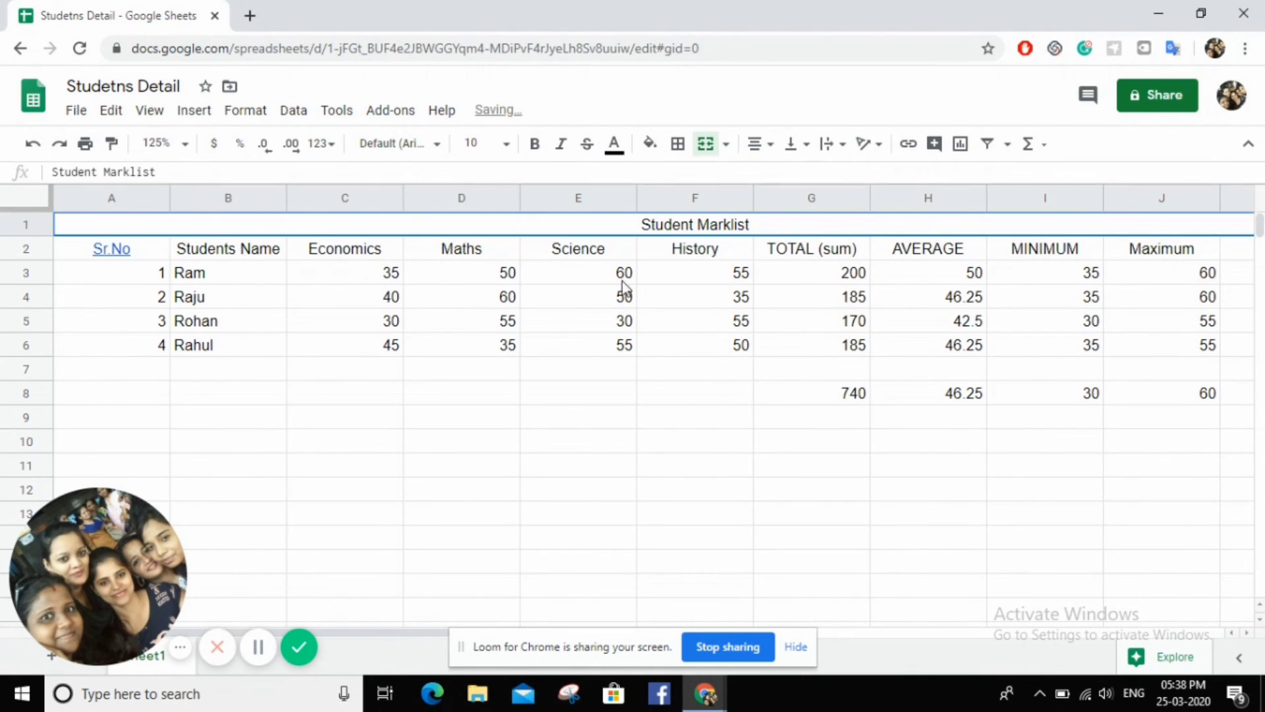
{"action": "left_click", "coordinate": [456, 589]}
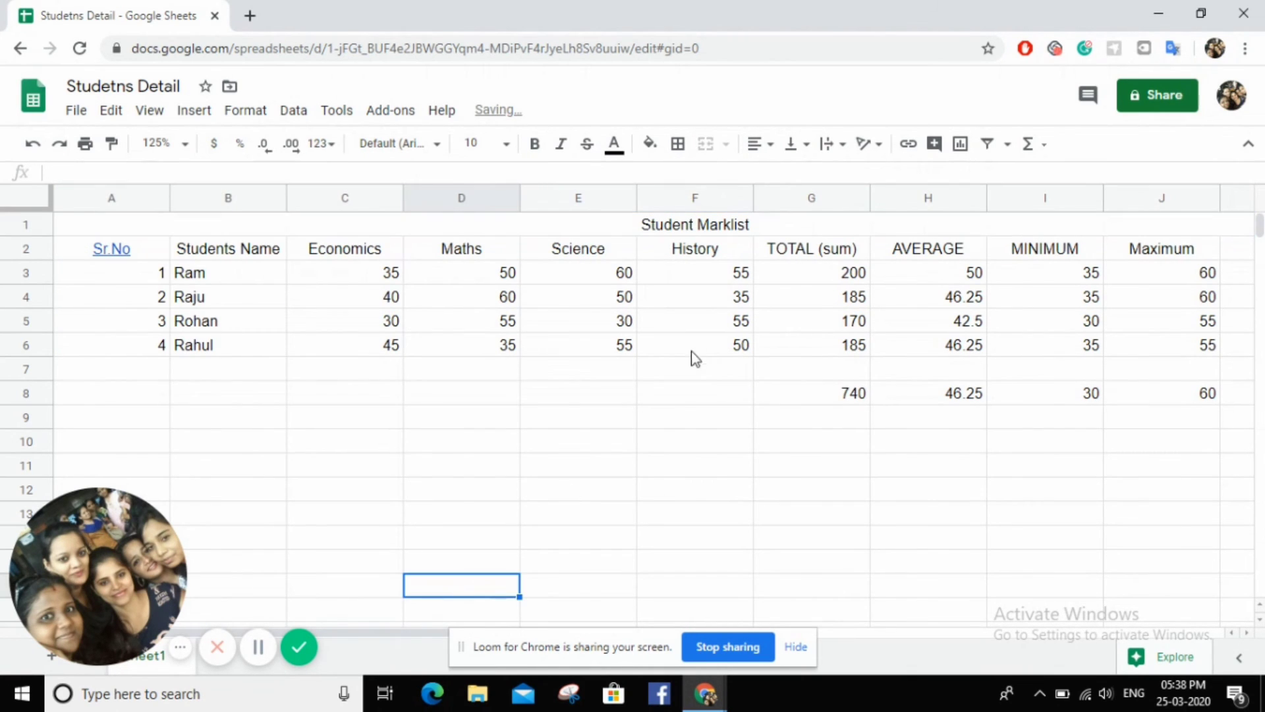
Step: Confirm the merged title's extent and start selecting the table below it
{"action": "left_click", "coordinate": [697, 227]}
{"action": "key", "text": "Right"}
{"action": "key", "text": "Right"}
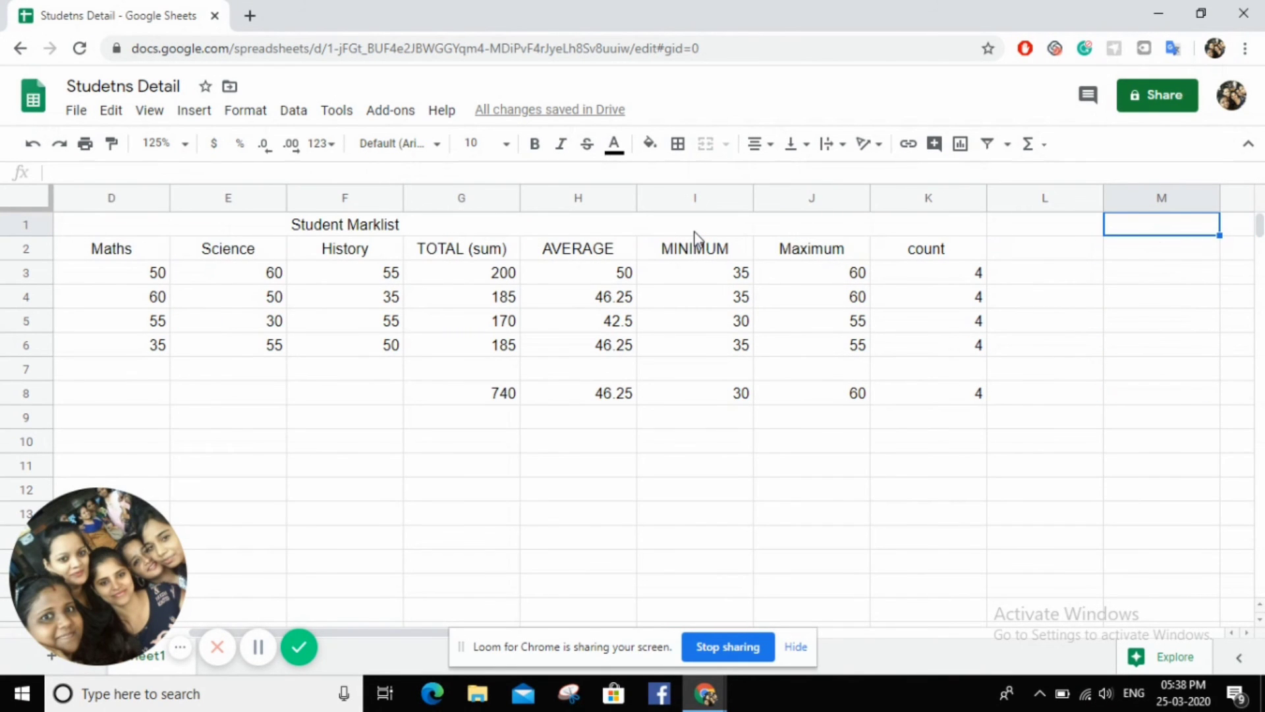
{"action": "key", "text": "Left"}
{"action": "key", "text": "Left"}
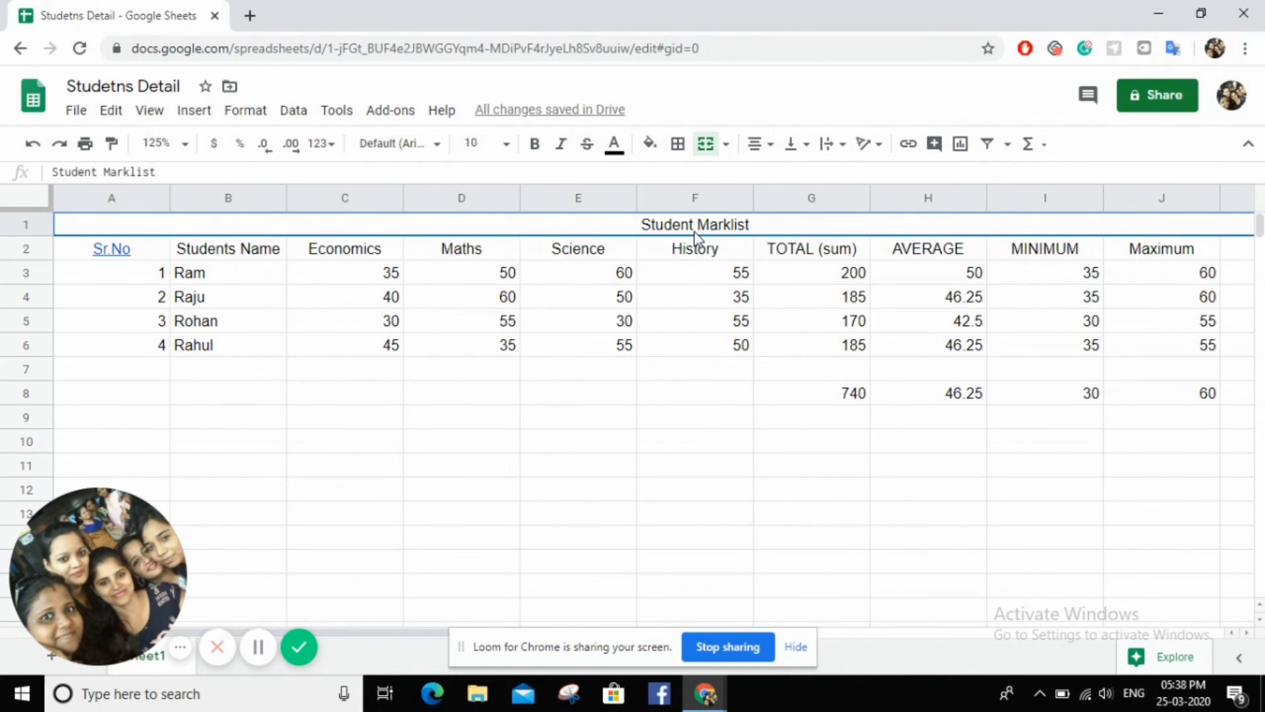
{"action": "left_click", "coordinate": [607, 397]}
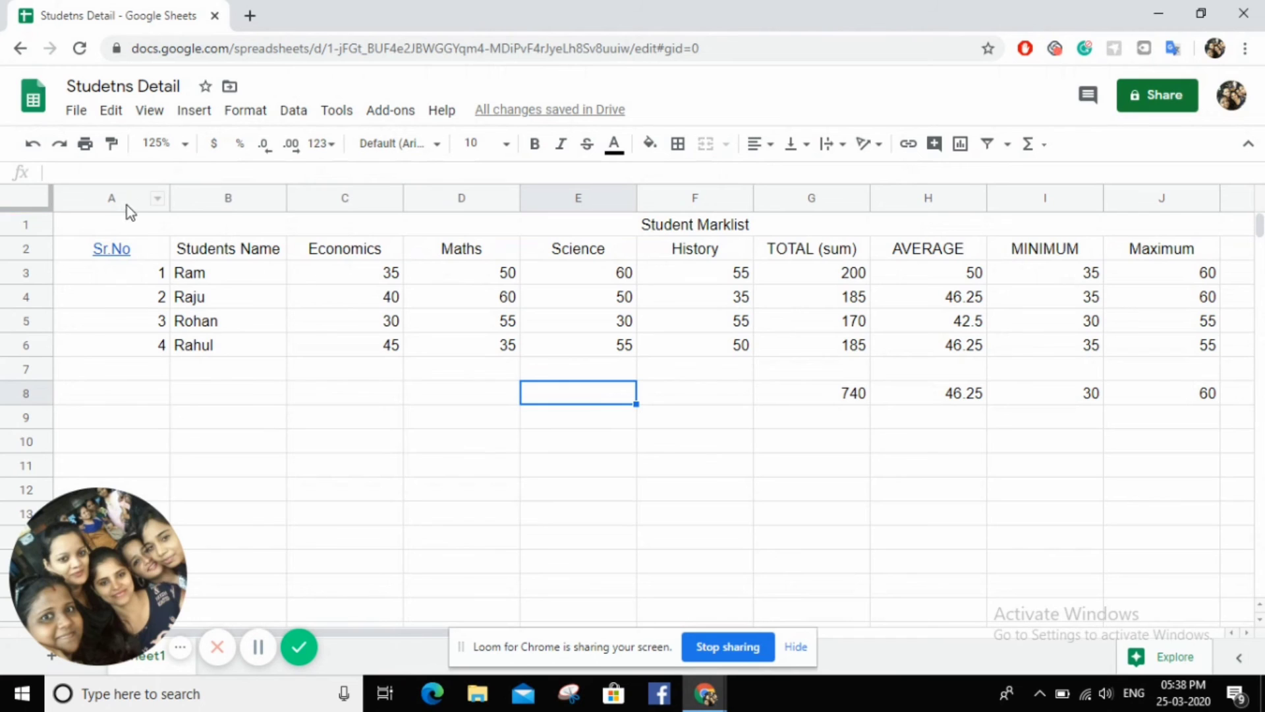
{"action": "left_click", "coordinate": [118, 221]}
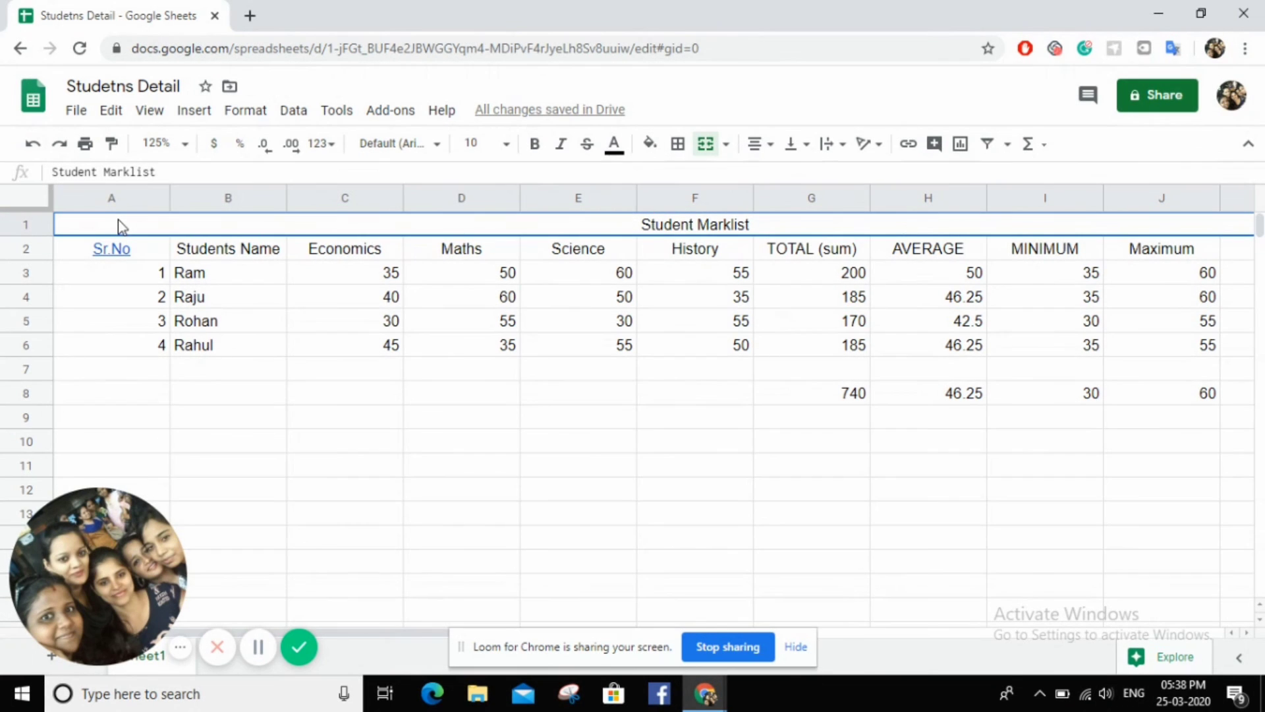
{"action": "key", "text": "shift+Down"}
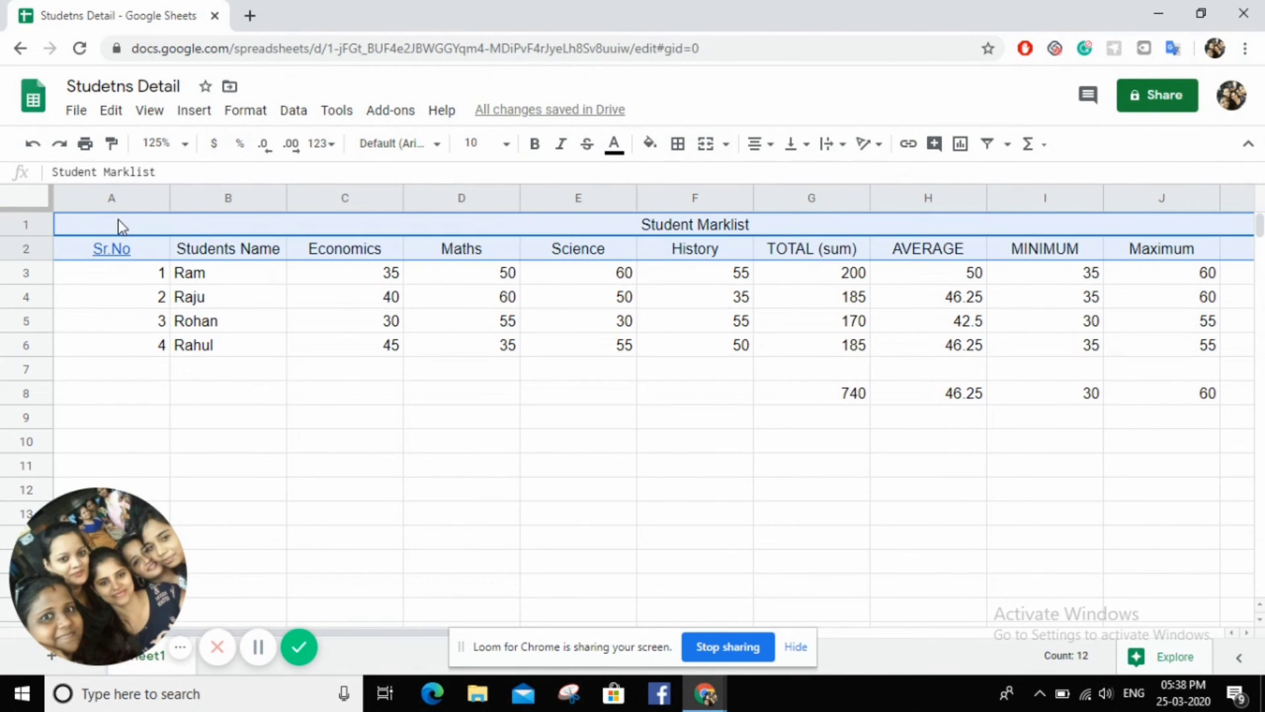
{"action": "left_click", "coordinate": [337, 514]}
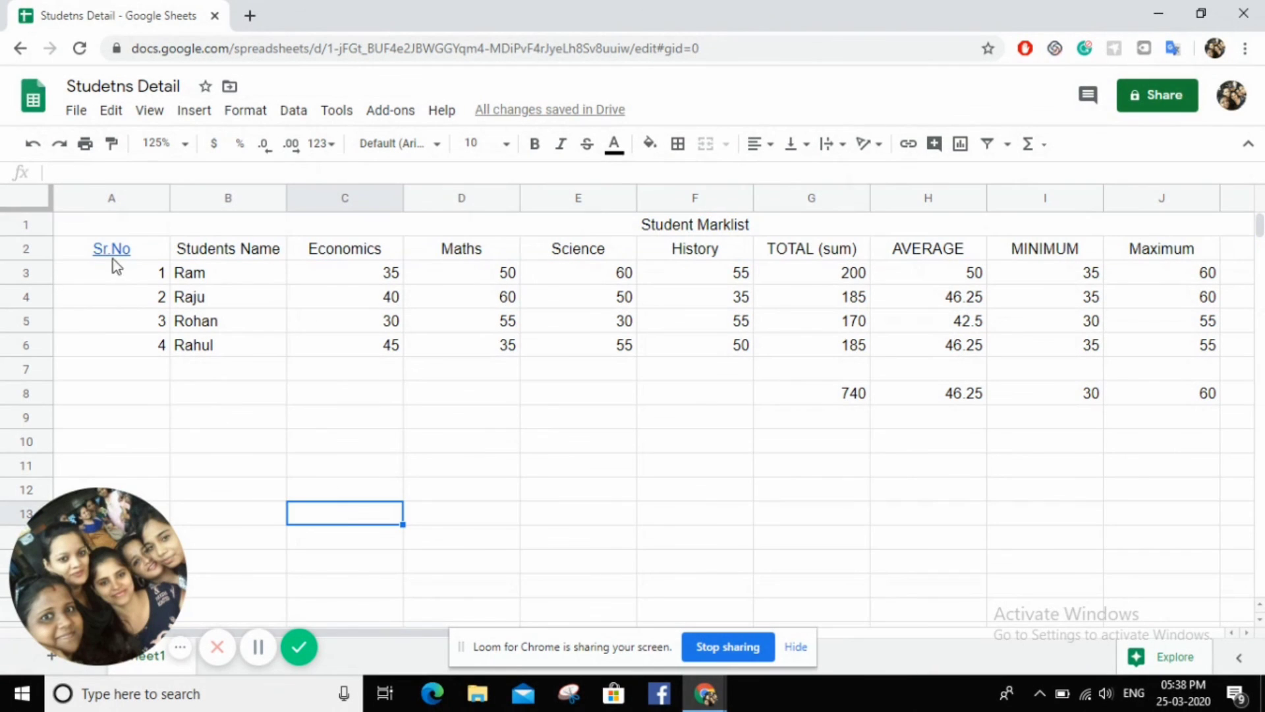
{"action": "left_click", "coordinate": [98, 230]}
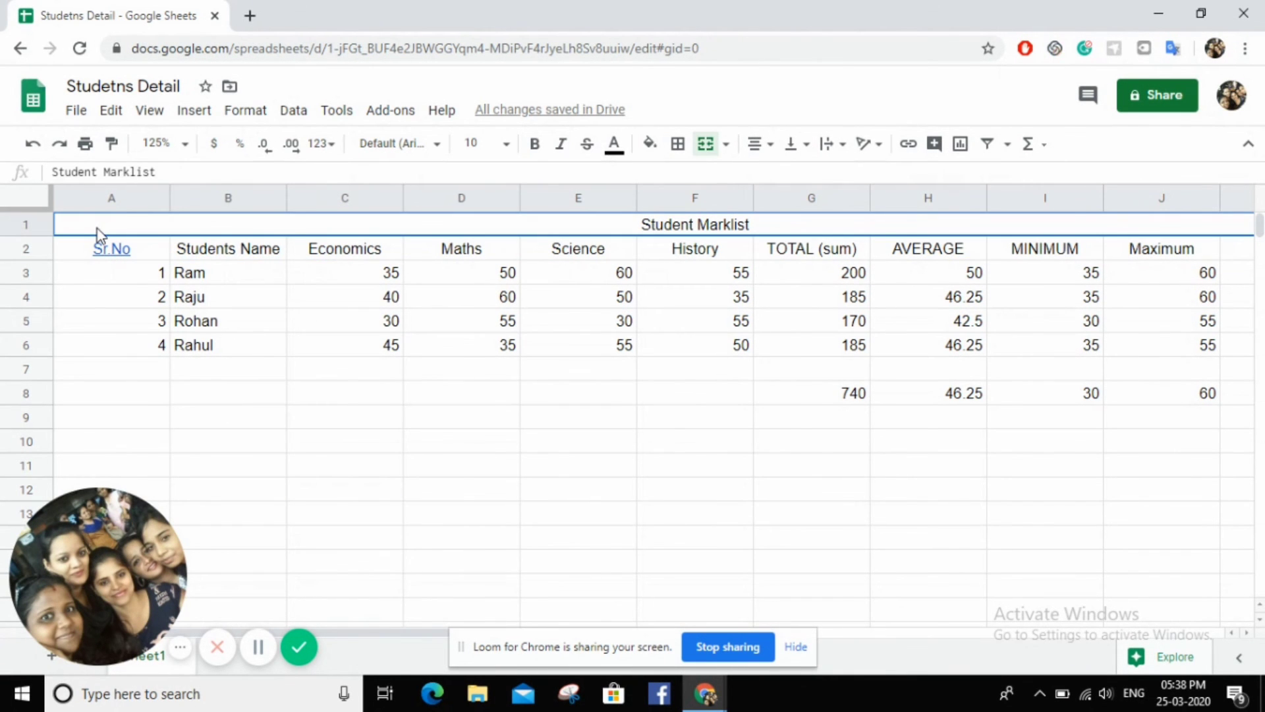
{"action": "key", "text": "shift+Down"}
Step: Apply All borders to the whole marks table, A1 through K8
{"action": "key", "text": "shift+Down"}
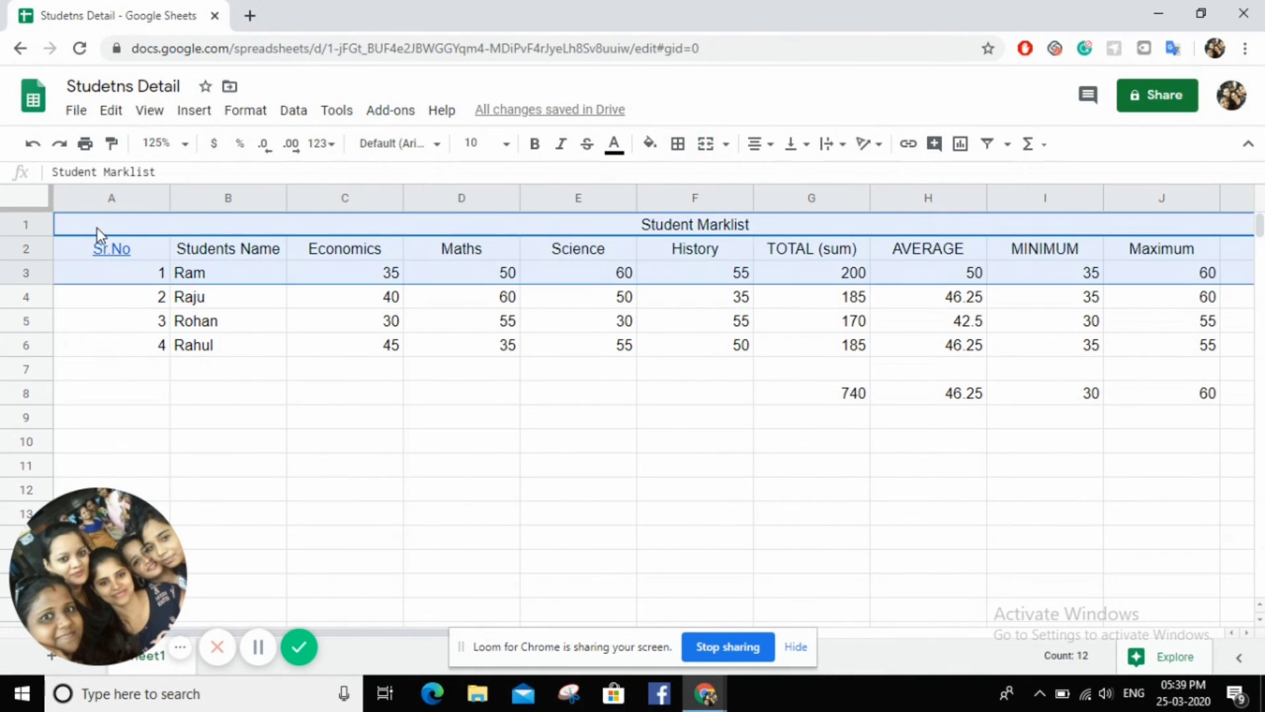
{"action": "key", "text": "shift+Down"}
{"action": "key", "text": "shift+Down"}
{"action": "key", "text": "shift+Down"}
{"action": "key", "text": "shift+Down"}
{"action": "key", "text": "shift+Down"}
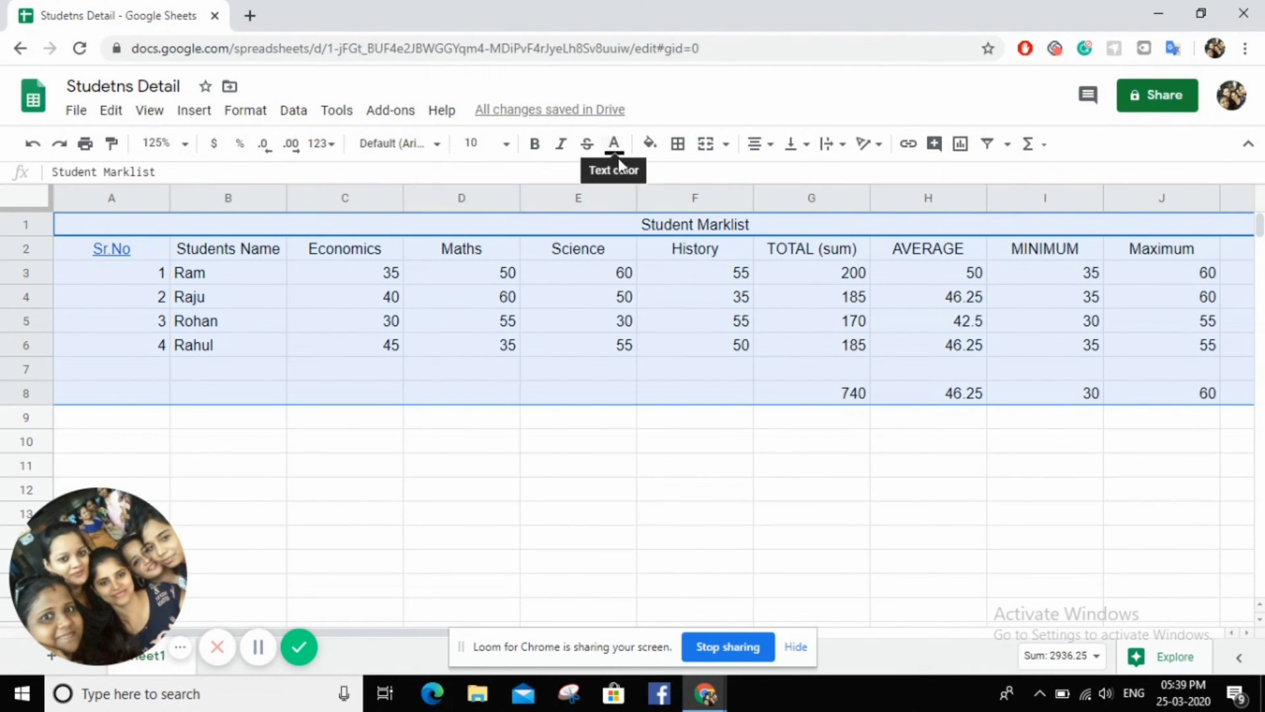
{"action": "left_click", "coordinate": [679, 144]}
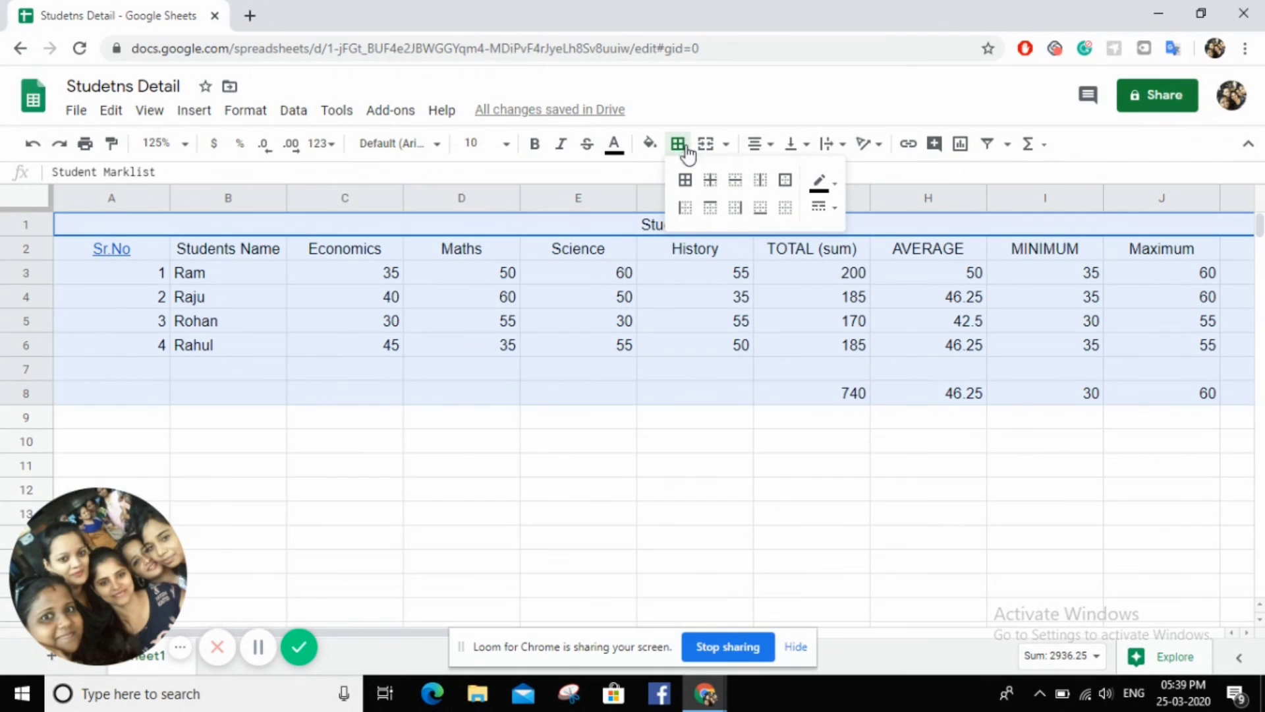
{"action": "left_click", "coordinate": [685, 180]}
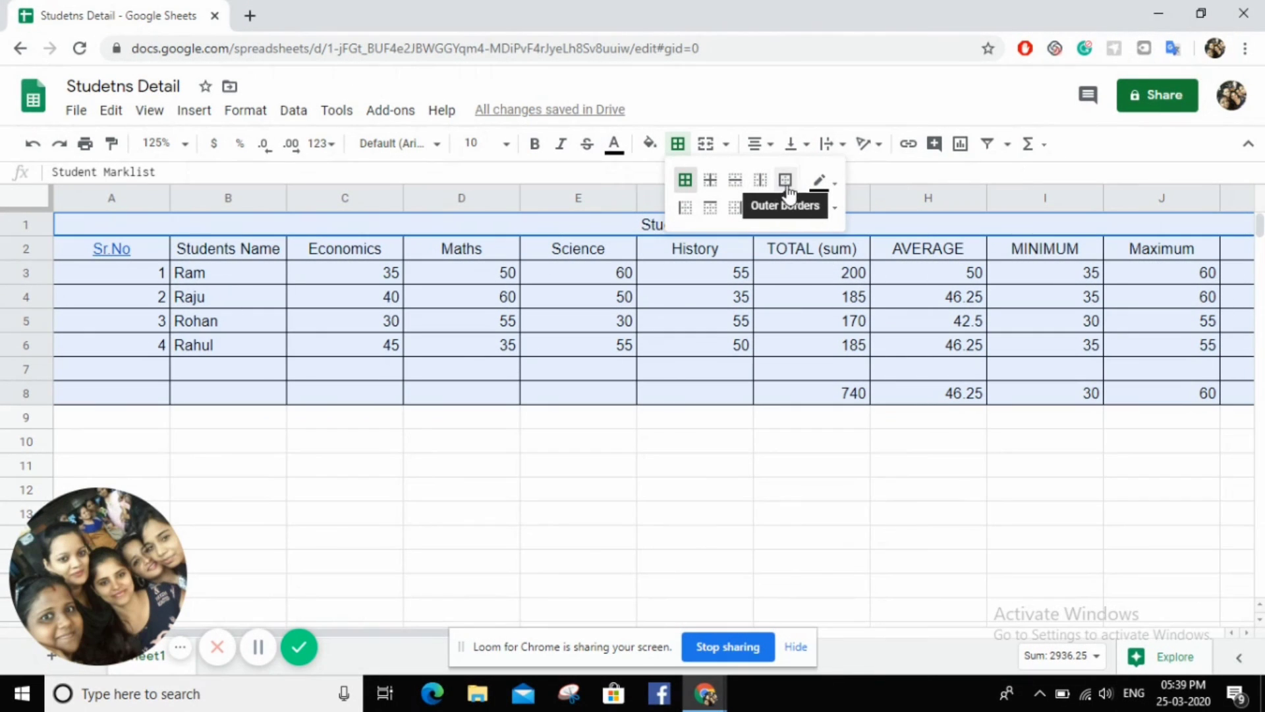
{"action": "left_click", "coordinate": [685, 181]}
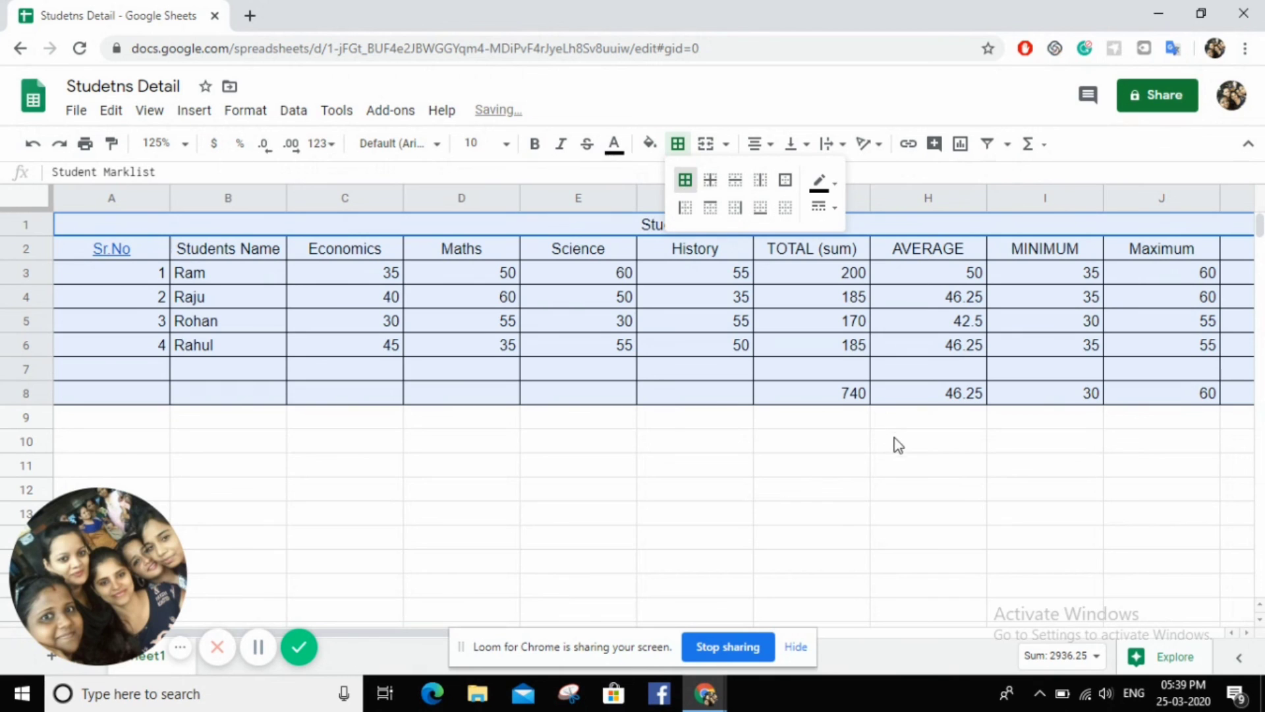
{"action": "left_click", "coordinate": [877, 461]}
{"action": "key", "text": "Right"}
{"action": "key", "text": "Right"}
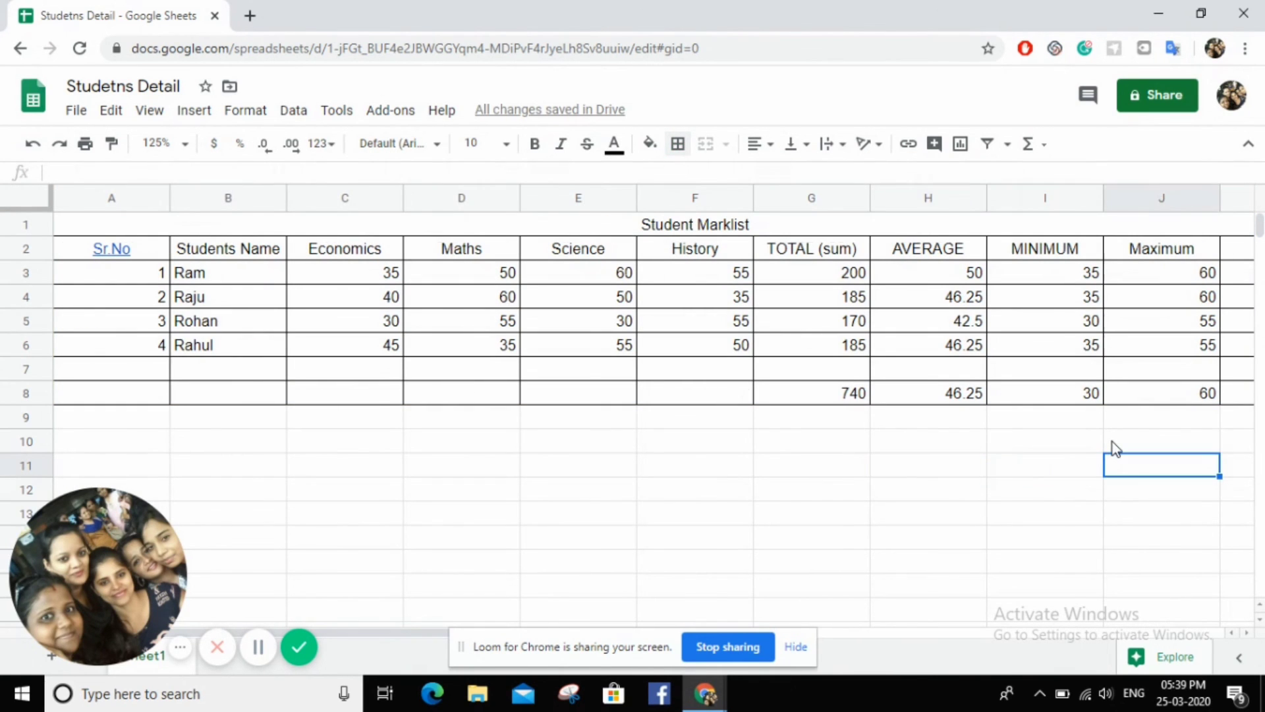
{"action": "key", "text": "Right"}
{"action": "key", "text": "Right"}
{"action": "key", "text": "Right"}
{"action": "key", "text": "Left"}
{"action": "key", "text": "Left"}
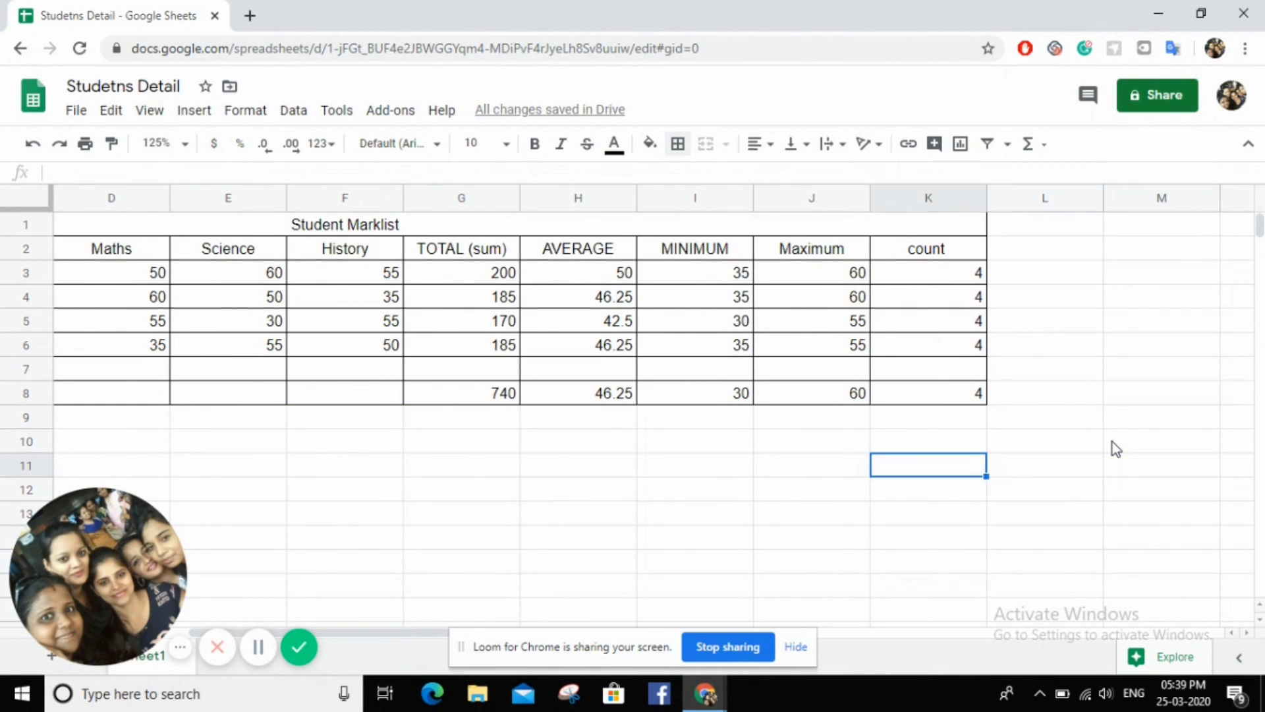
{"action": "key", "text": "Home"}
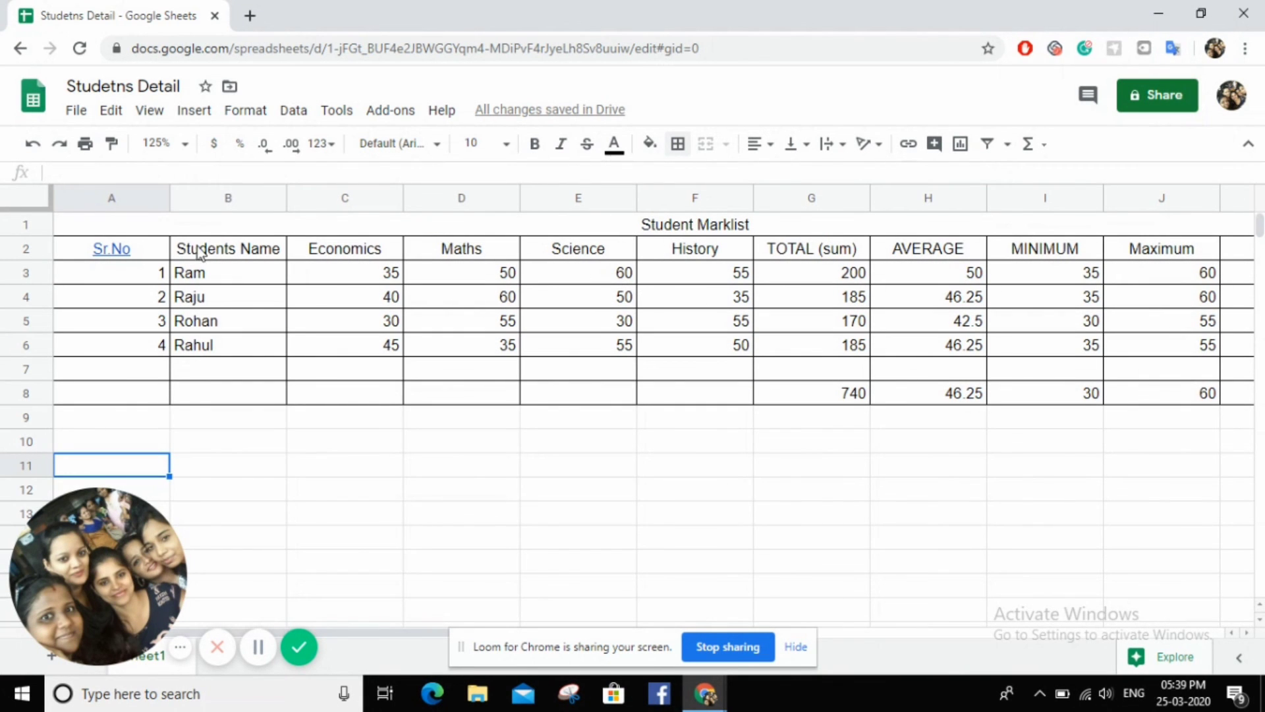
Step: Make the title, headers, marks and totals in rows 1 to 8 bold
{"action": "left_click", "coordinate": [141, 235]}
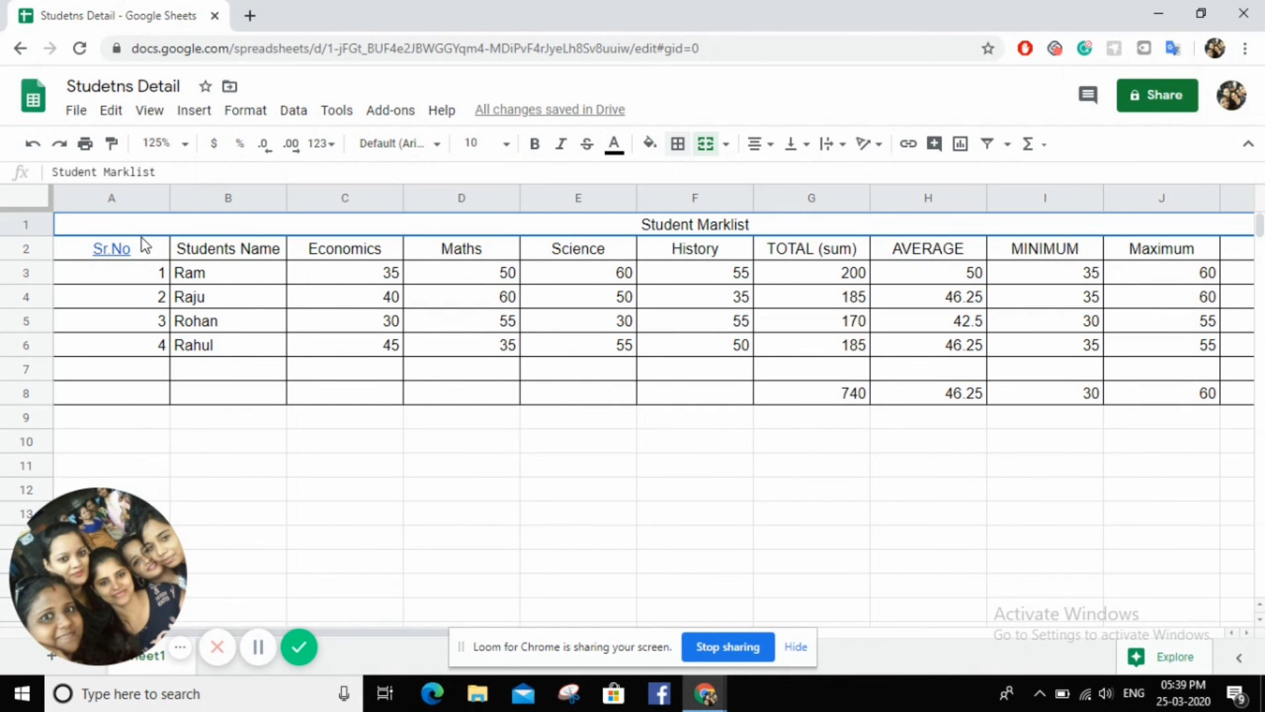
{"action": "key", "text": "shift+Down"}
{"action": "key", "text": "shift+Down"}
{"action": "key", "text": "shift+Down"}
{"action": "key", "text": "shift+Down"}
{"action": "key", "text": "shift+Down"}
{"action": "key", "text": "shift+Down"}
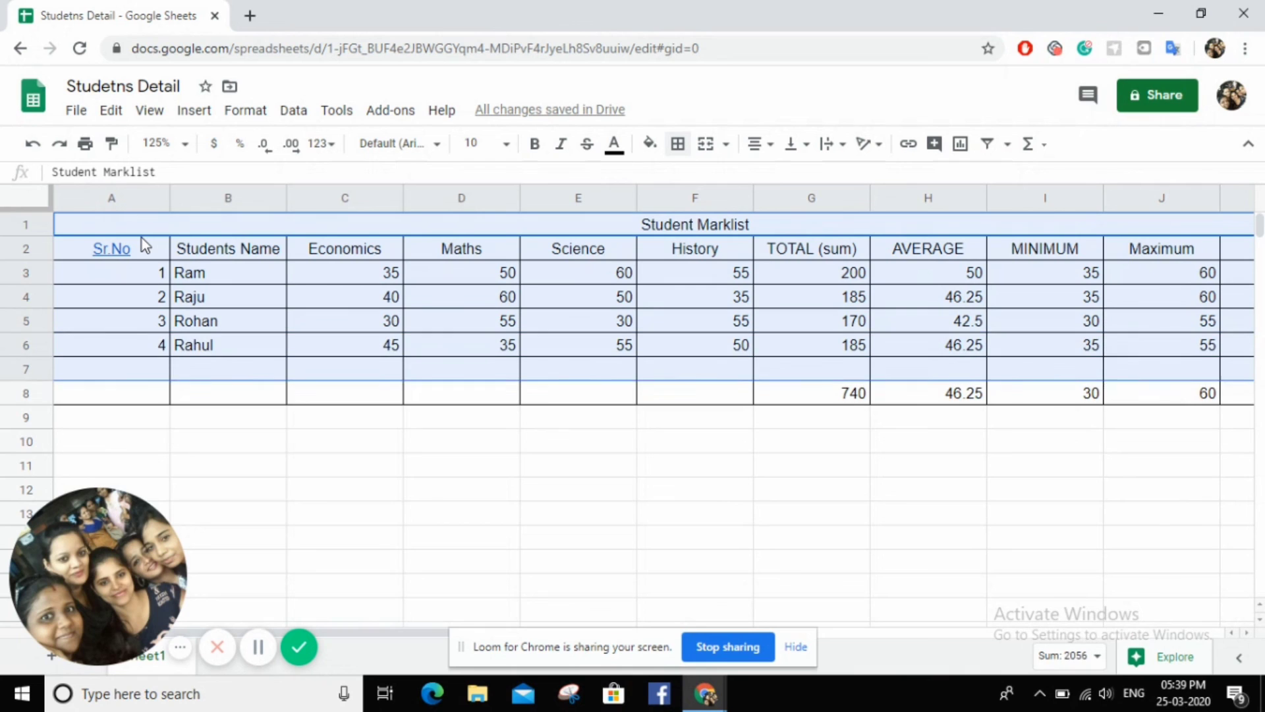
{"action": "key", "text": "shift+Down"}
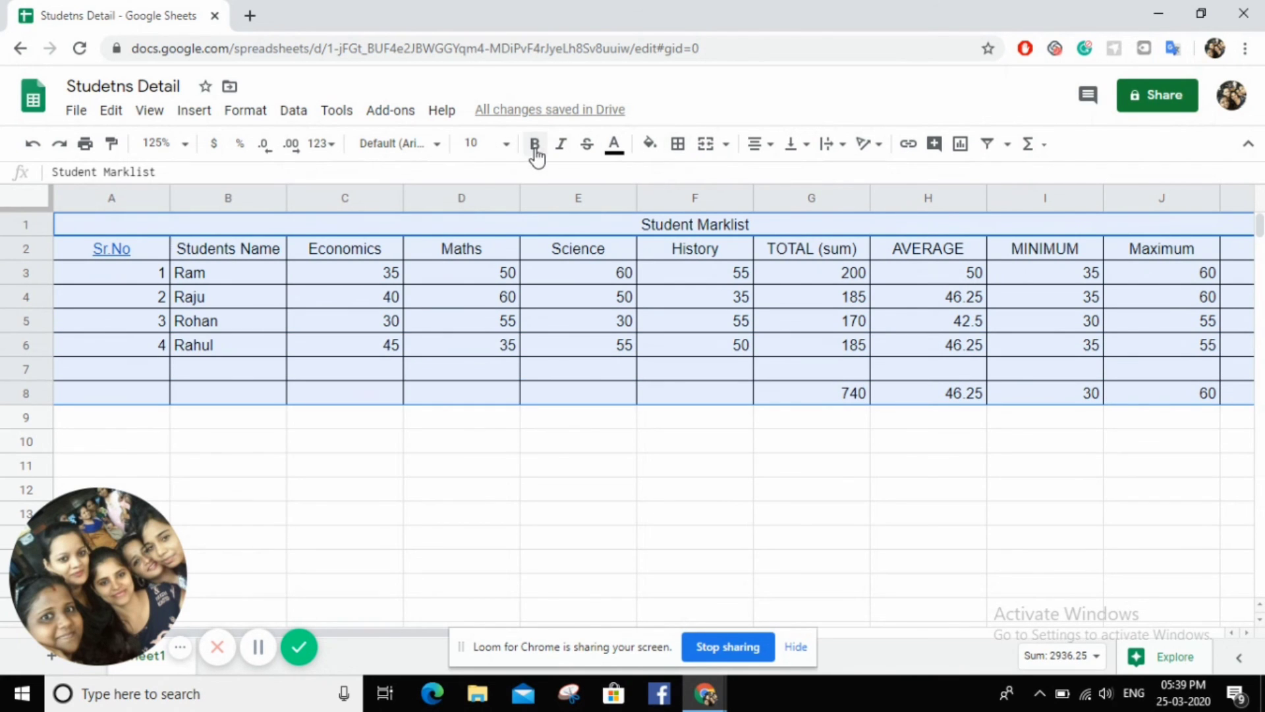
{"action": "left_click", "coordinate": [535, 145]}
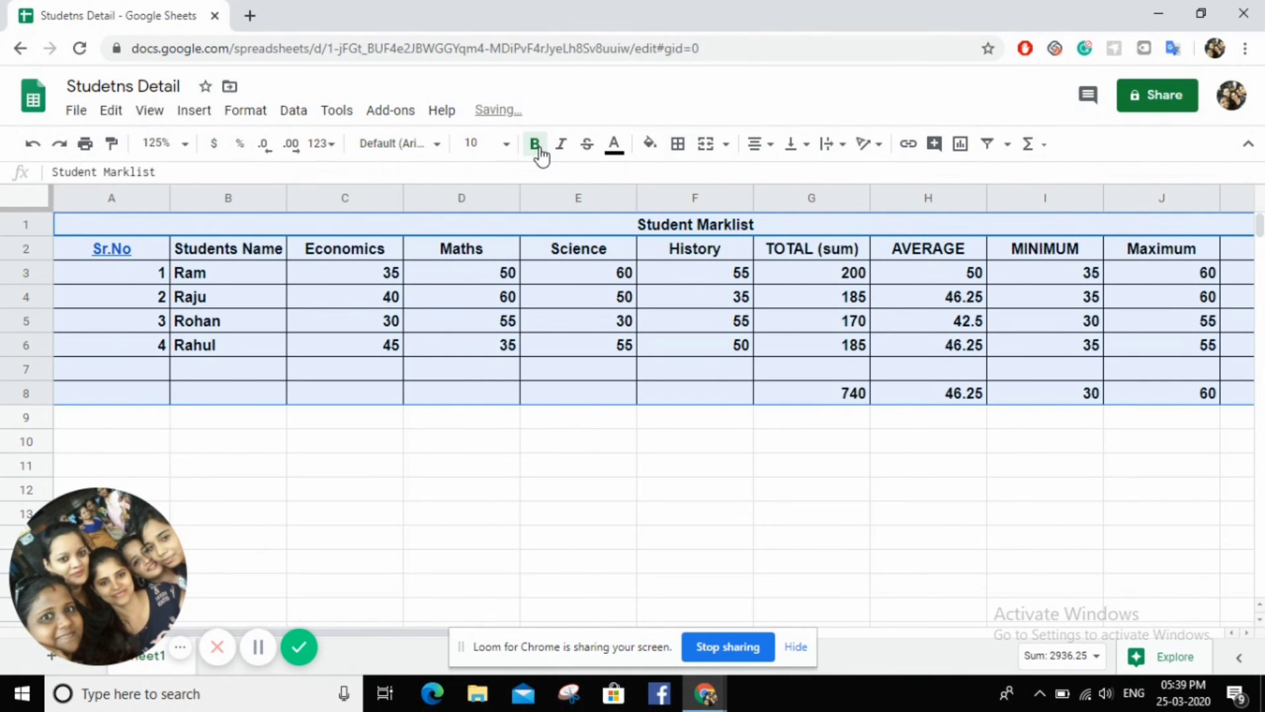
{"action": "left_click", "coordinate": [641, 543]}
{"action": "key", "text": "Right"}
{"action": "key", "text": "Right"}
{"action": "key", "text": "Right"}
{"action": "key", "text": "Right"}
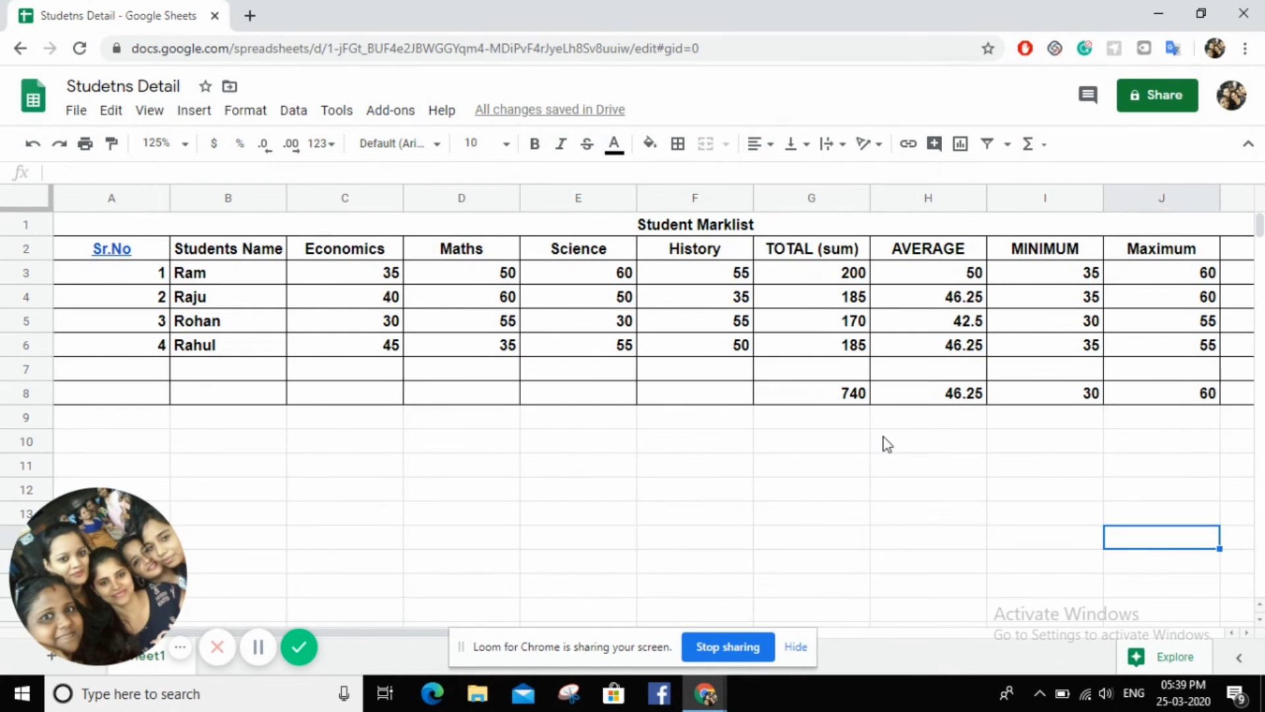
{"action": "key", "text": "Right"}
{"action": "key", "text": "Right"}
{"action": "key", "text": "Right"}
{"action": "key", "text": "Left"}
{"action": "key", "text": "Left"}
{"action": "key", "text": "Left"}
{"action": "key", "text": "Left"}
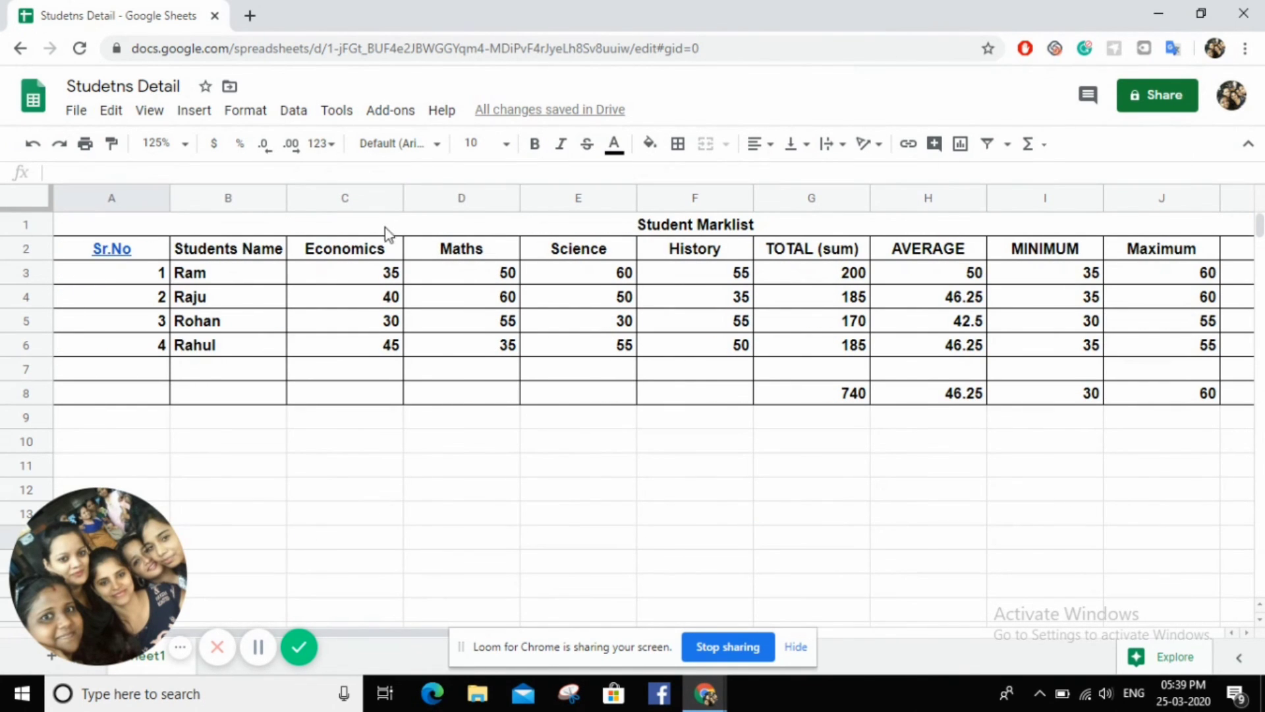
Step: Italicize cells A2:K8 while keeping them bold
{"action": "left_click", "coordinate": [108, 252]}
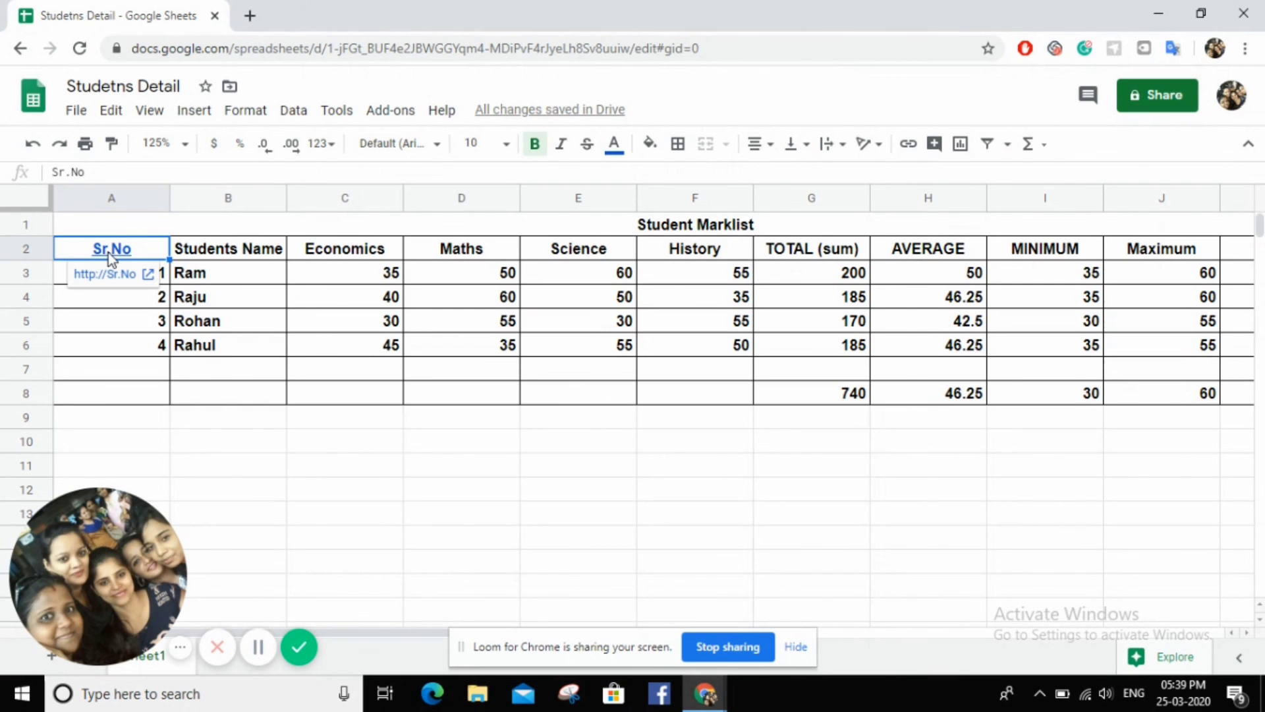
{"action": "key", "text": "shift+Right"}
{"action": "key", "text": "shift+Right"}
{"action": "key", "text": "shift+Right"}
{"action": "key", "text": "shift+Right"}
{"action": "key", "text": "shift+Right"}
{"action": "key", "text": "shift+Right"}
{"action": "key", "text": "shift+Right"}
{"action": "key", "text": "shift+Right"}
{"action": "key", "text": "shift+Right"}
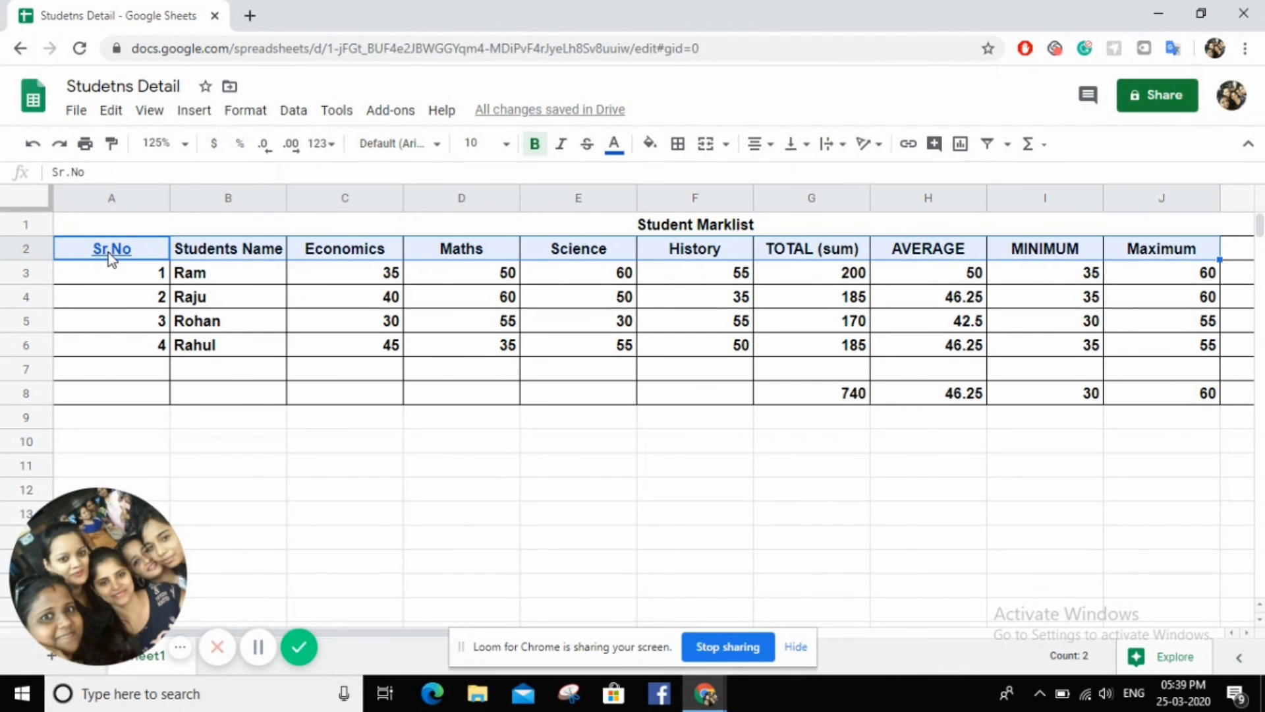
{"action": "key", "text": "shift+Right"}
{"action": "key", "text": "shift+Down"}
{"action": "key", "text": "shift+Down"}
{"action": "key", "text": "shift+Down"}
{"action": "key", "text": "shift+Down"}
{"action": "key", "text": "shift+Down"}
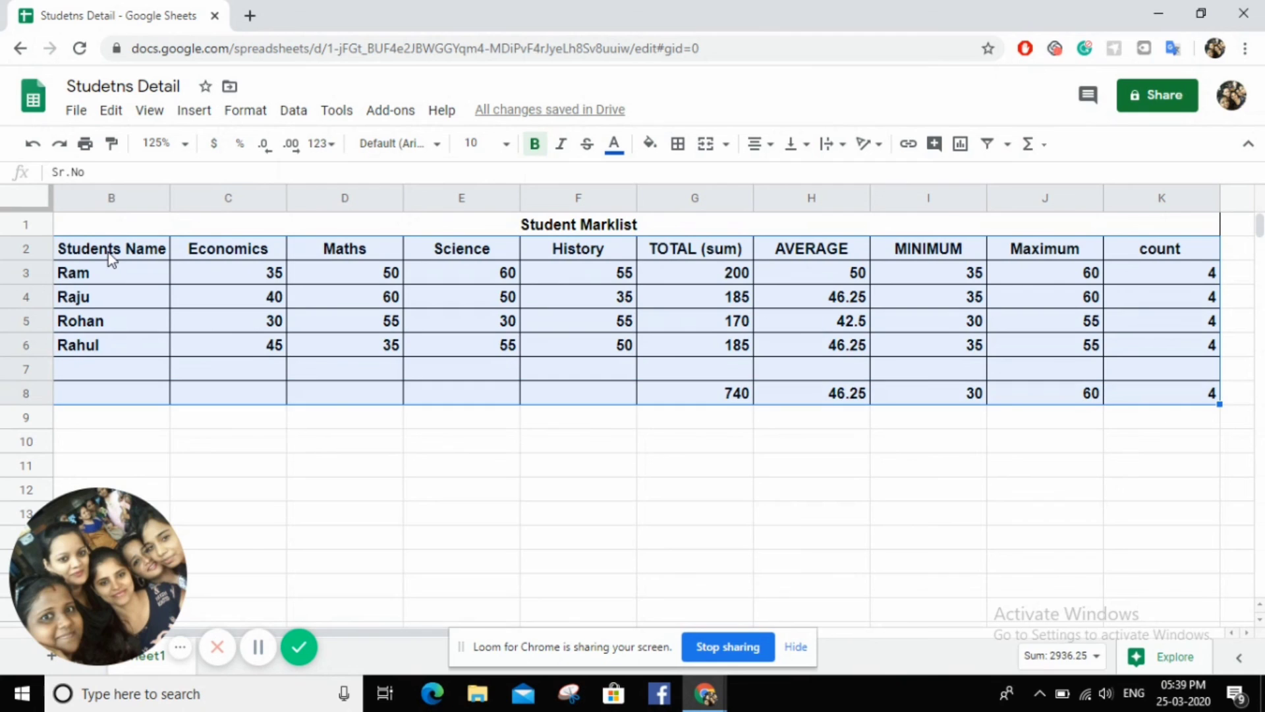
{"action": "left_click", "coordinate": [560, 147]}
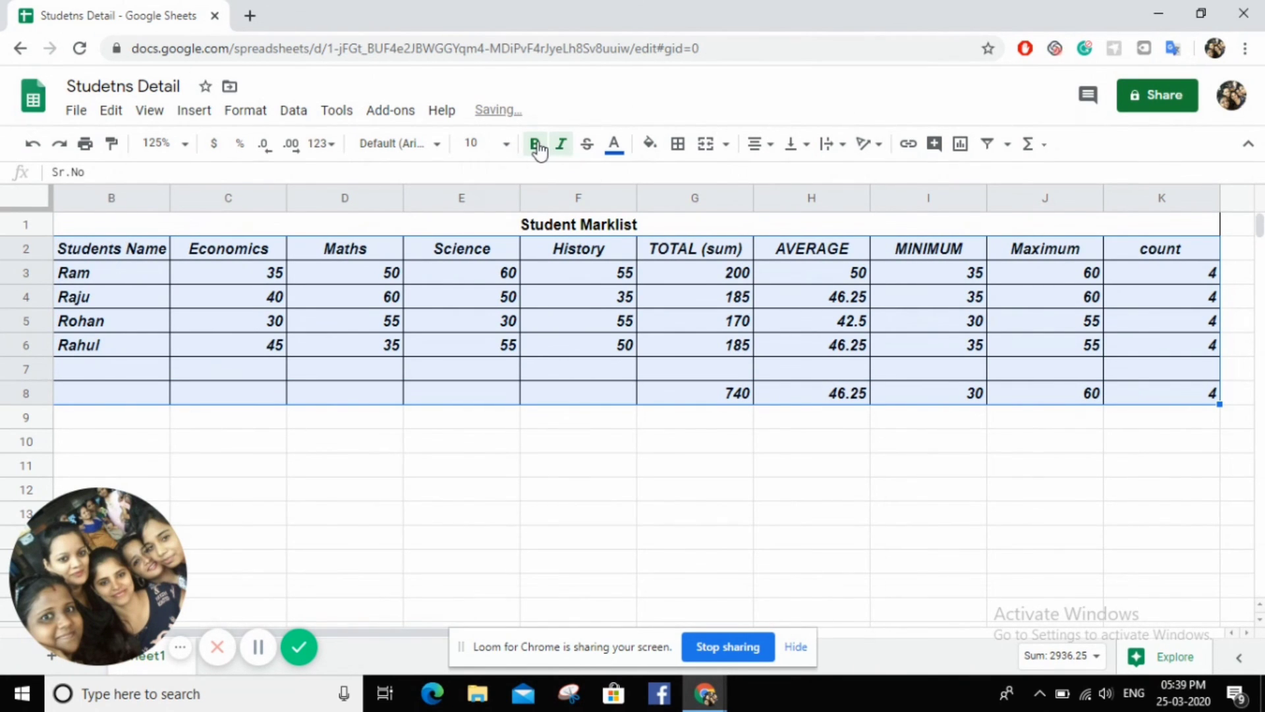
{"action": "left_click", "coordinate": [536, 146]}
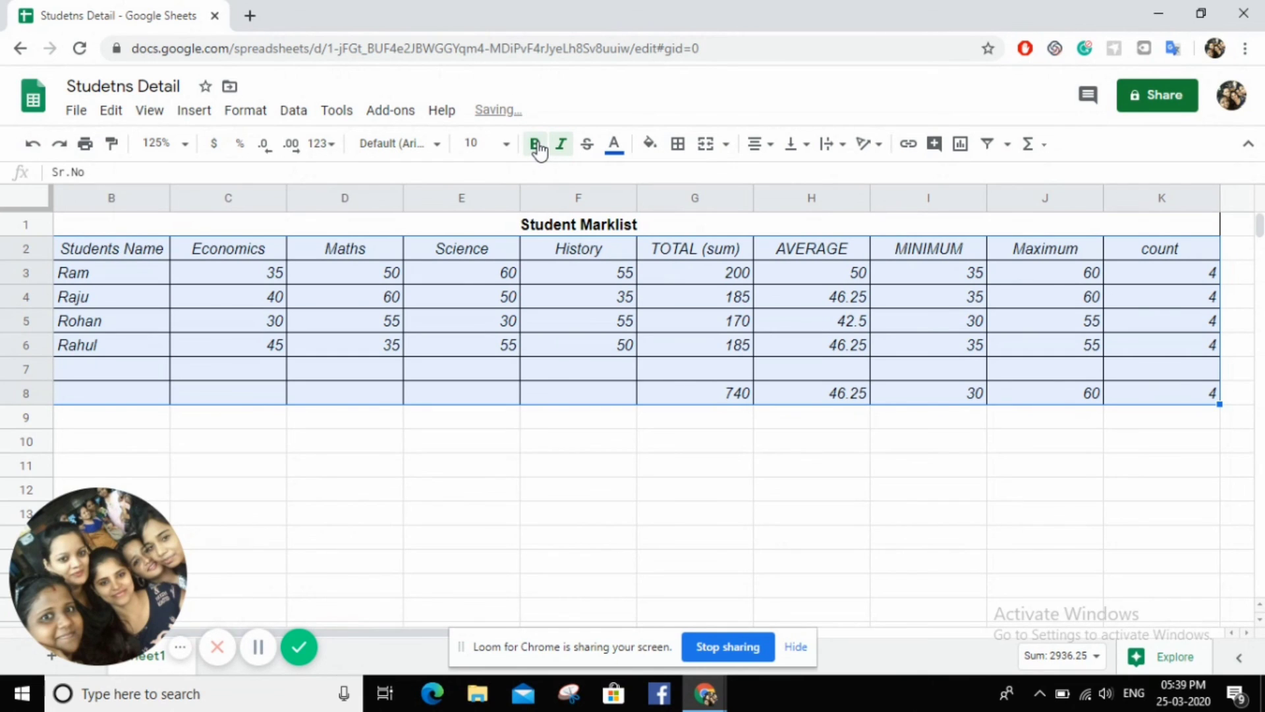
{"action": "left_click", "coordinate": [537, 145]}
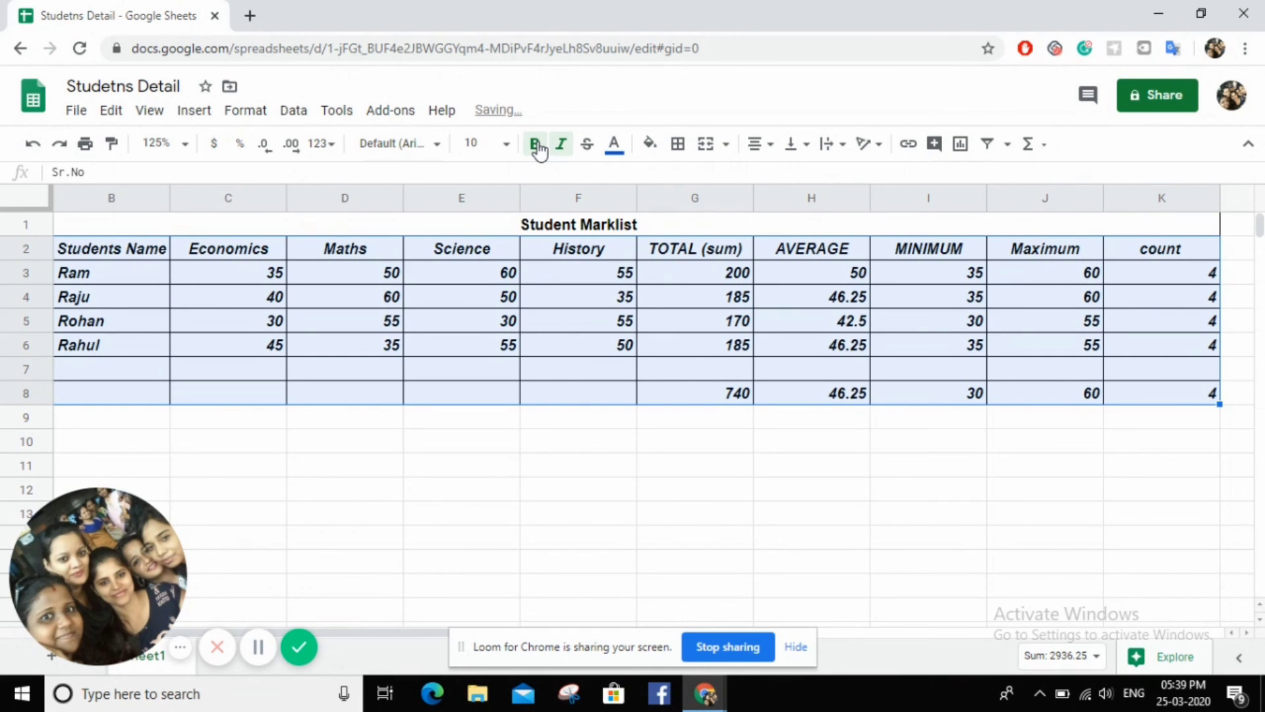
Step: Try Times New Roman on the table text, then revert to default Arial
{"action": "left_click", "coordinate": [437, 156]}
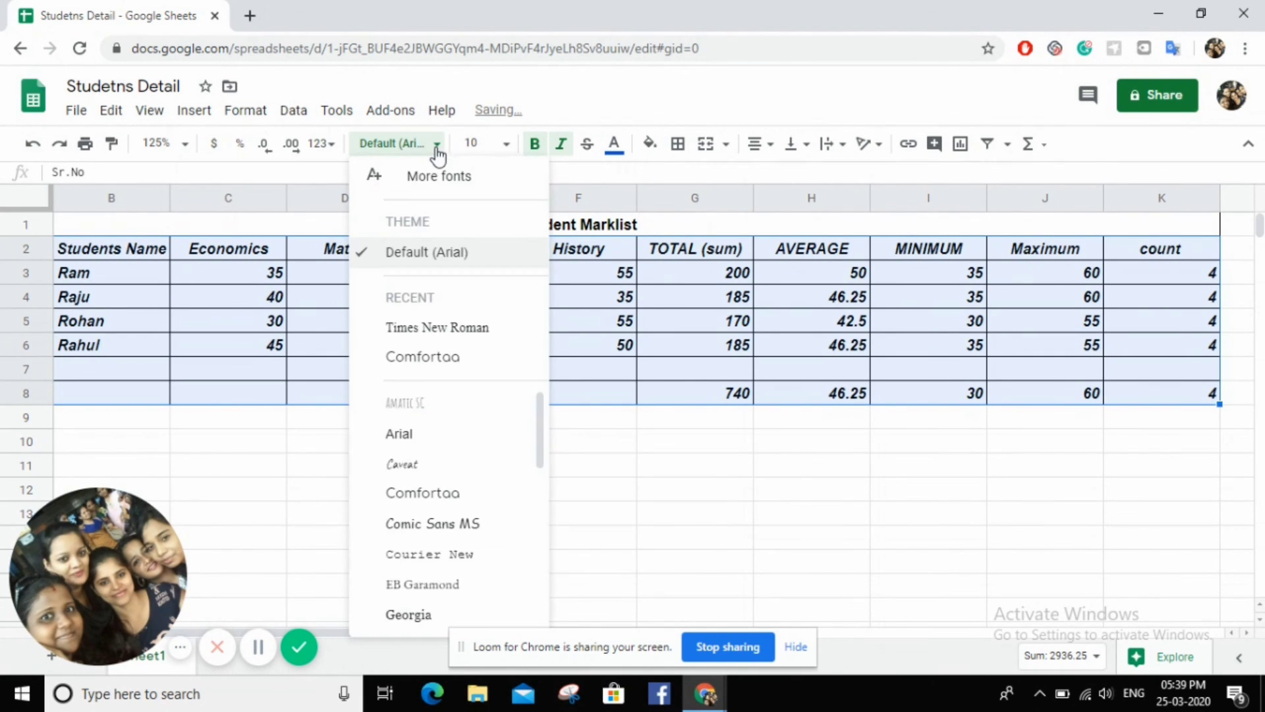
{"action": "left_click", "coordinate": [429, 327]}
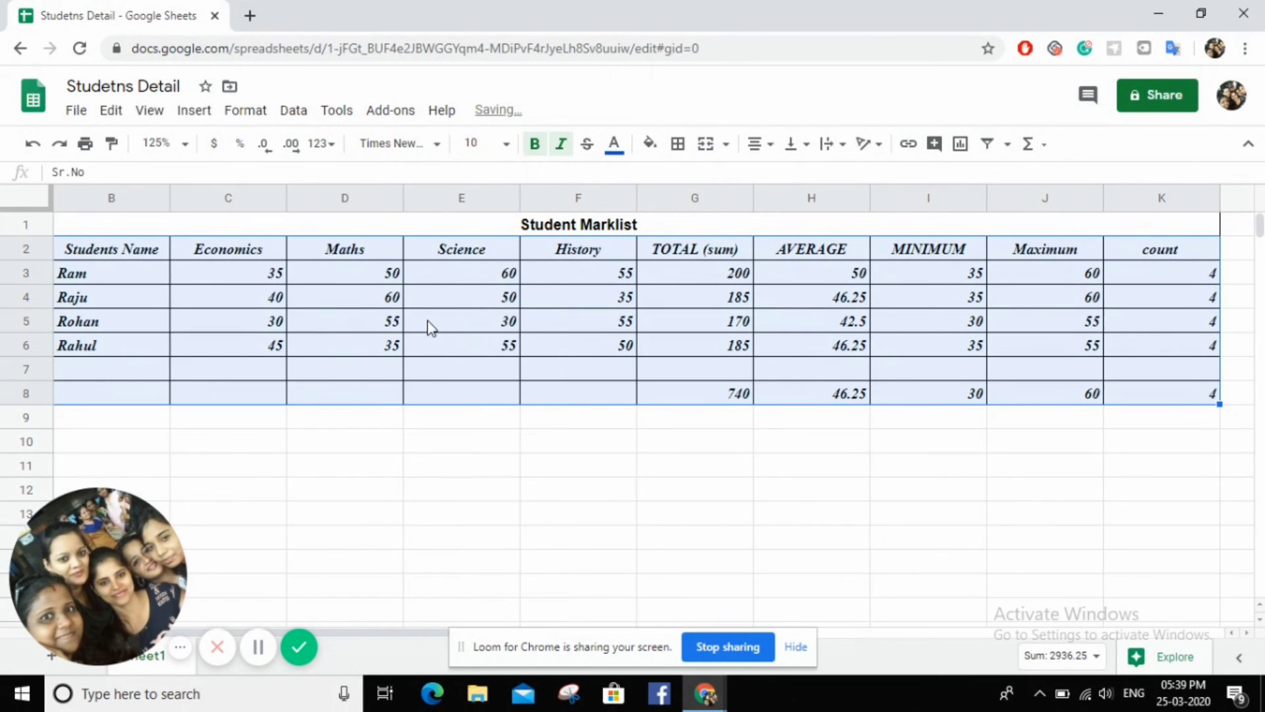
{"action": "left_click", "coordinate": [439, 144]}
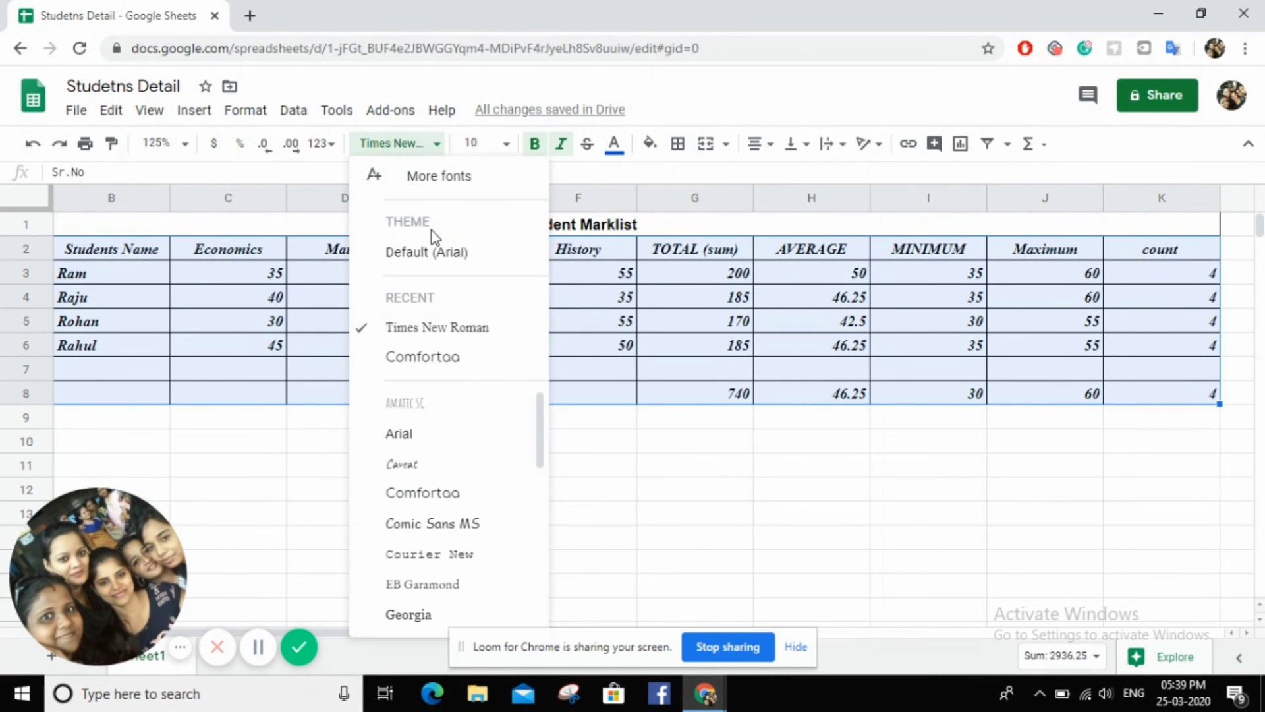
{"action": "left_click", "coordinate": [427, 253]}
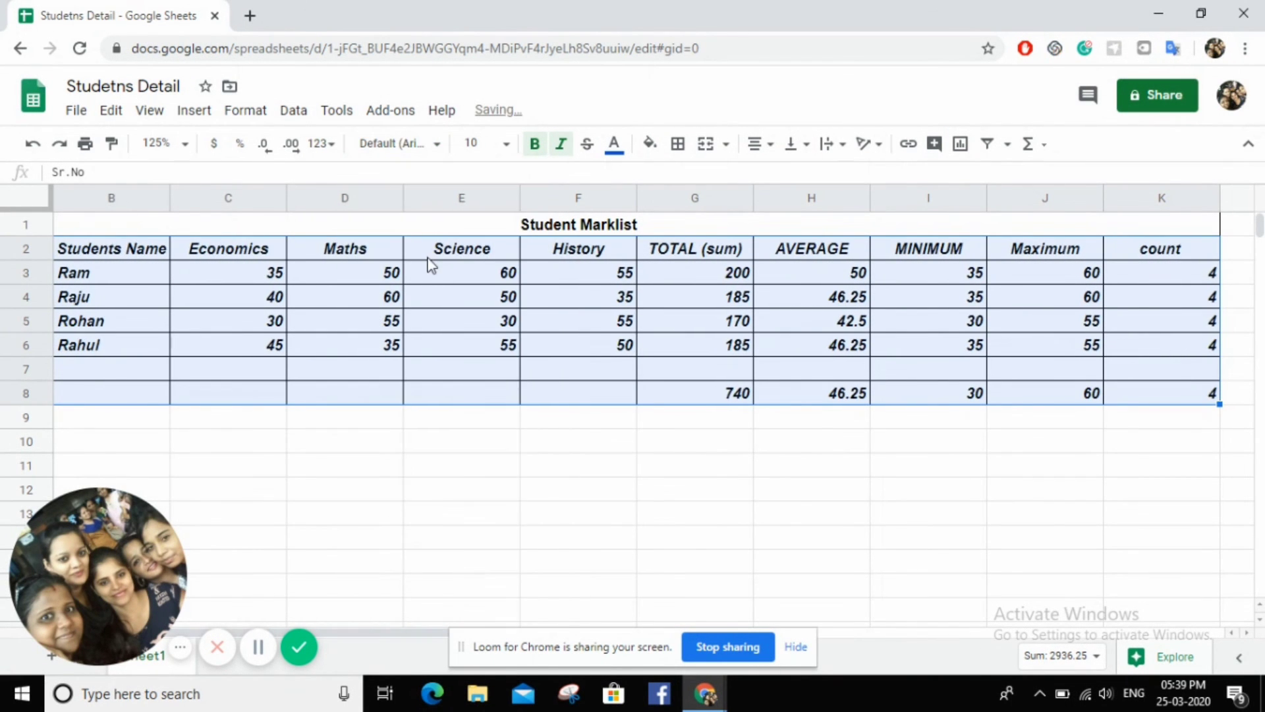
{"action": "left_click", "coordinate": [674, 450]}
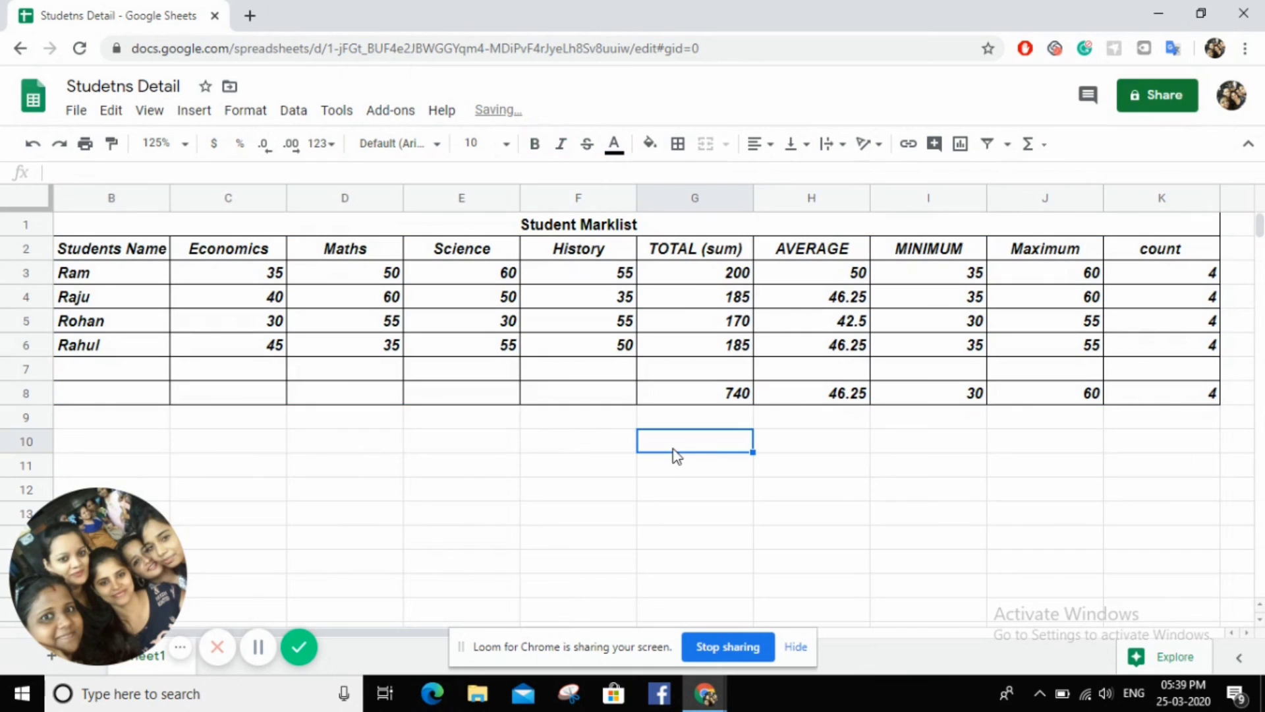
{"action": "left_click", "coordinate": [426, 547]}
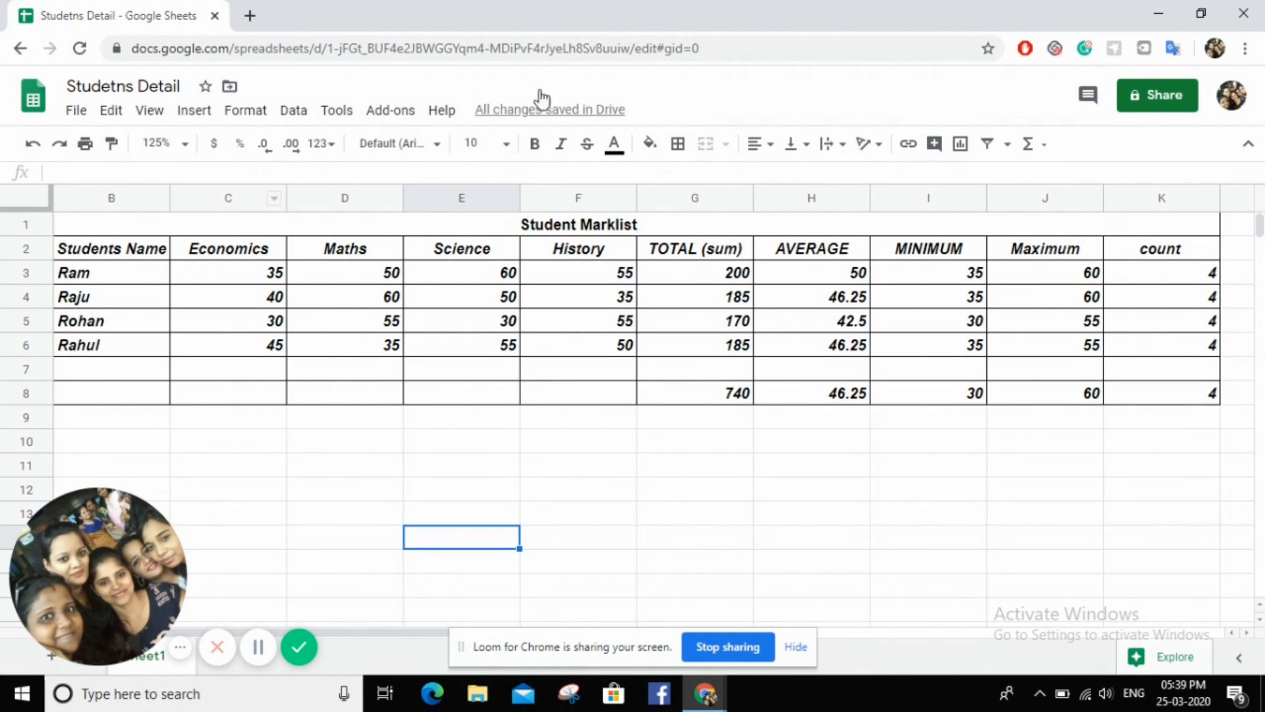
{"action": "left_click", "coordinate": [630, 426]}
{"action": "key", "text": "Right"}
{"action": "key", "text": "Right"}
{"action": "key", "text": "Right"}
{"action": "key", "text": "Right"}
{"action": "key", "text": "Right"}
{"action": "key", "text": "Right"}
{"action": "key", "text": "Right"}
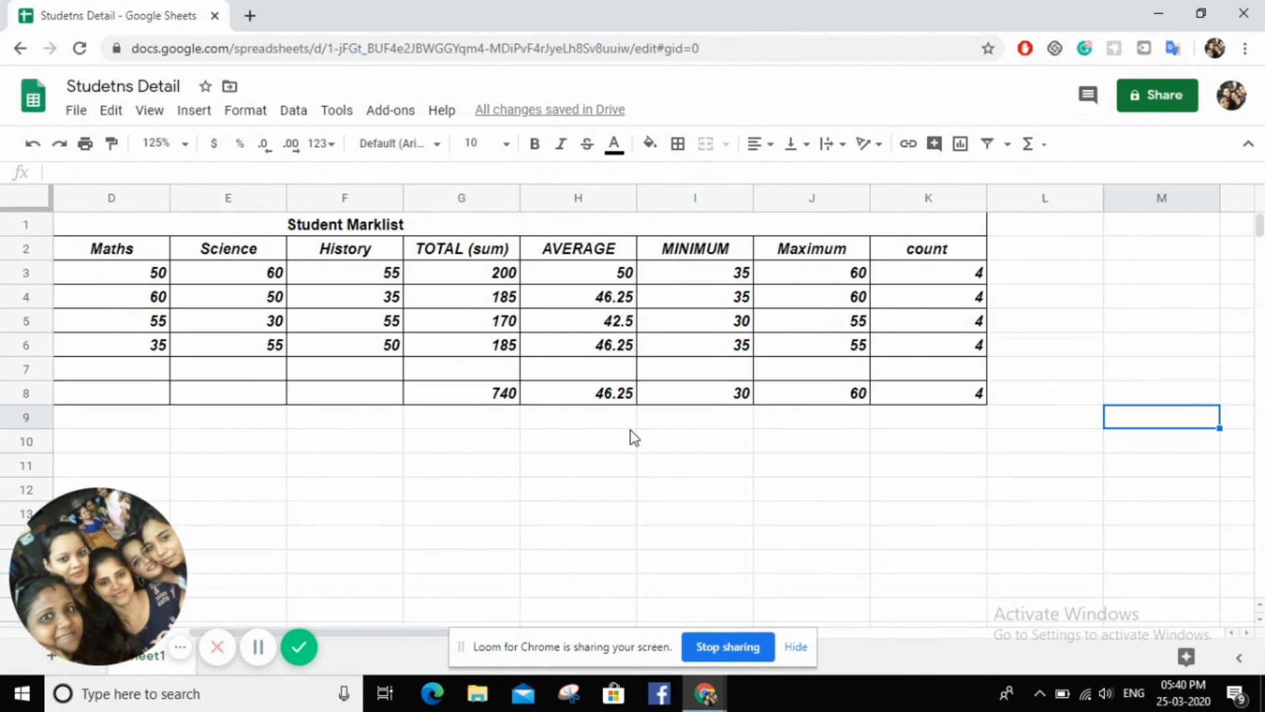
{"action": "key", "text": "Right"}
{"action": "key", "text": "Left"}
{"action": "key", "text": "Left"}
{"action": "key", "text": "Left"}
{"action": "key", "text": "Left"}
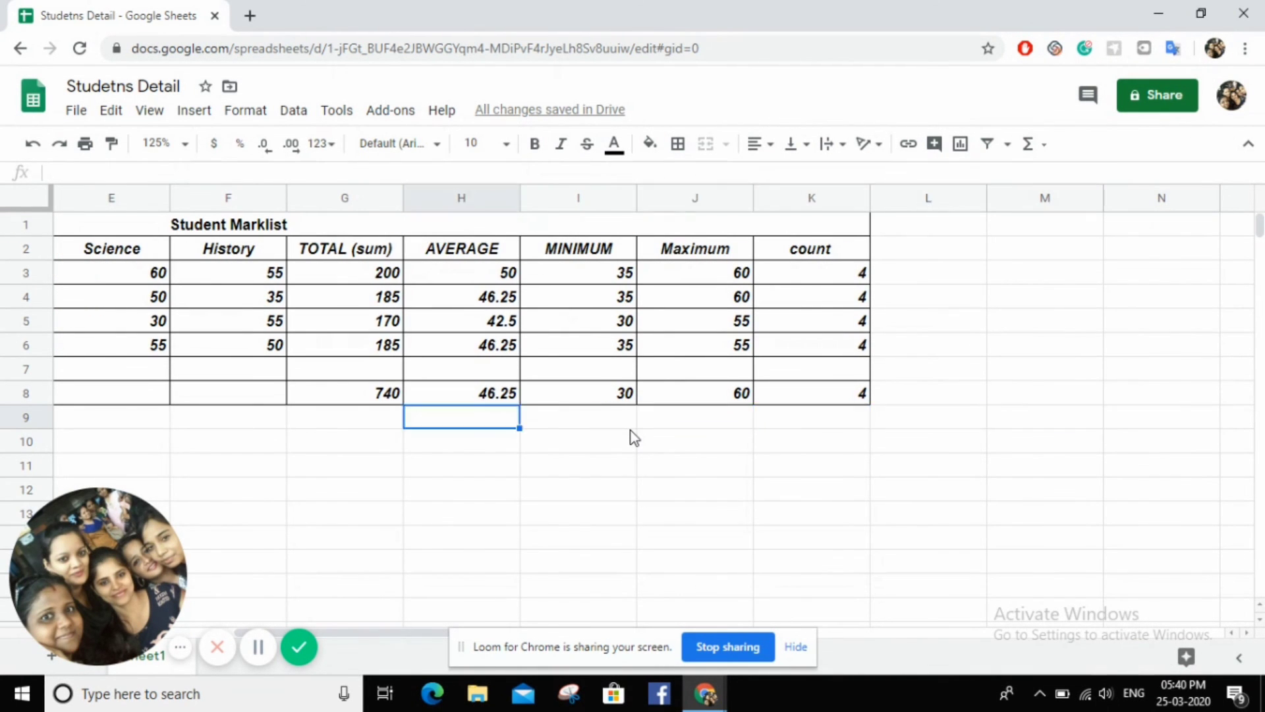
{"action": "key", "text": "Left"}
{"action": "key", "text": "Left"}
{"action": "key", "text": "Left"}
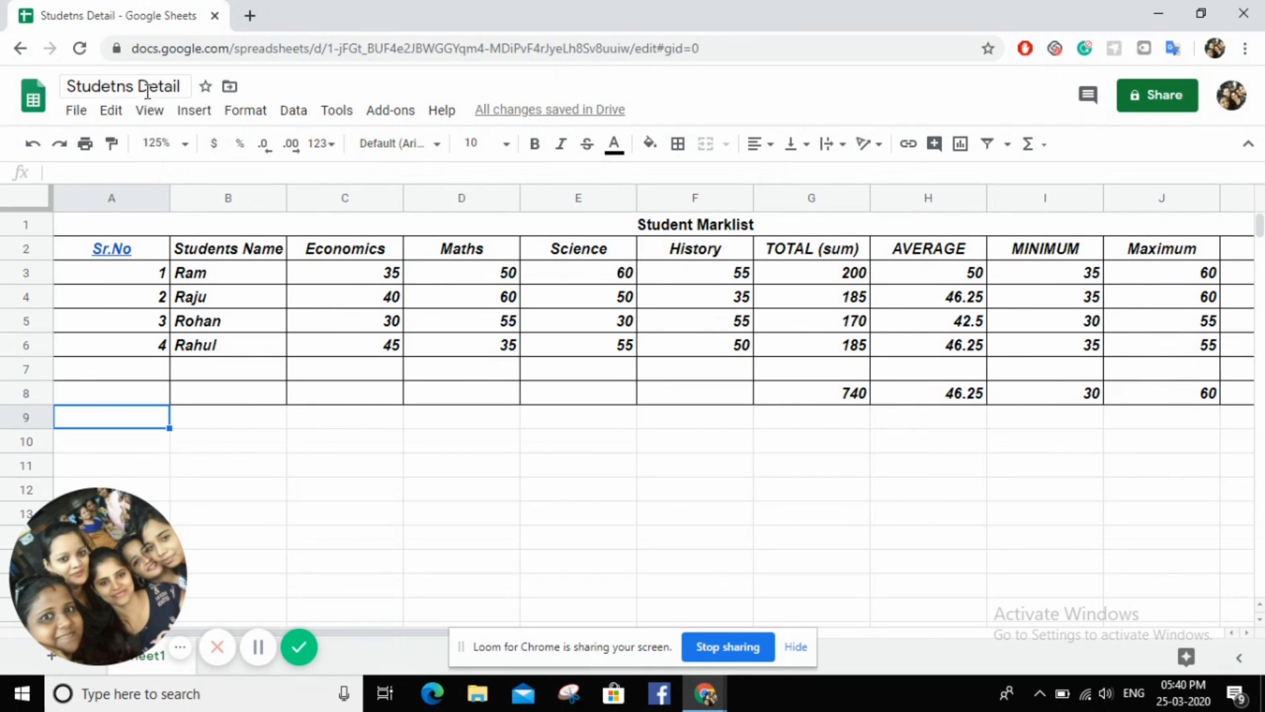
Step: Insert 'Mark-List' into the title so it reads 'Studetns Mark-List Detail'
{"action": "left_click", "coordinate": [136, 87]}
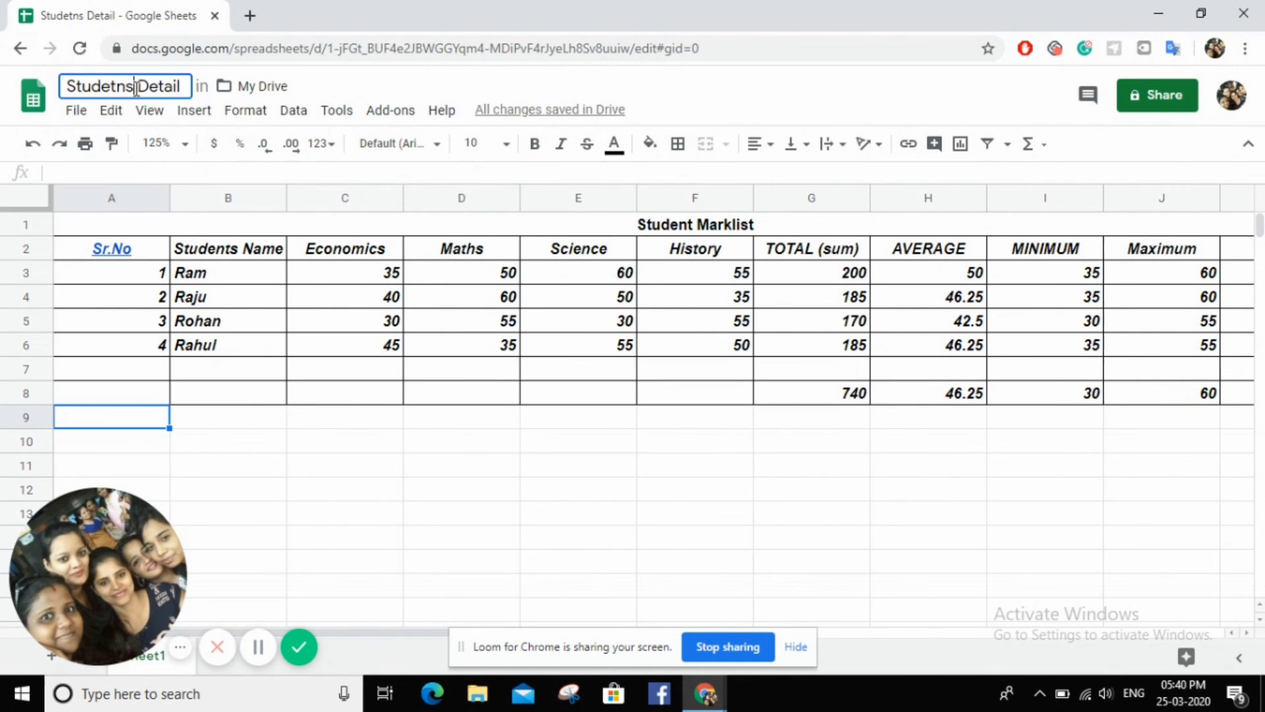
{"action": "type", "text": "Mar "}
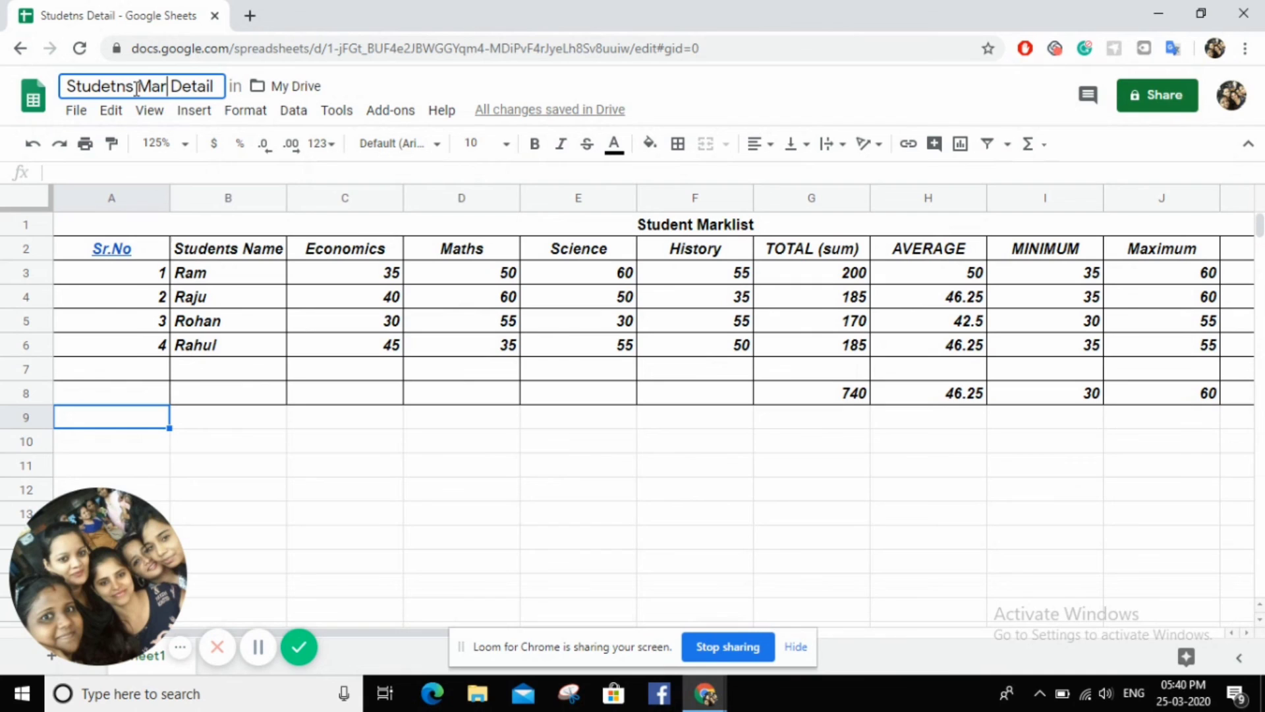
{"action": "type", "text": "k-"}
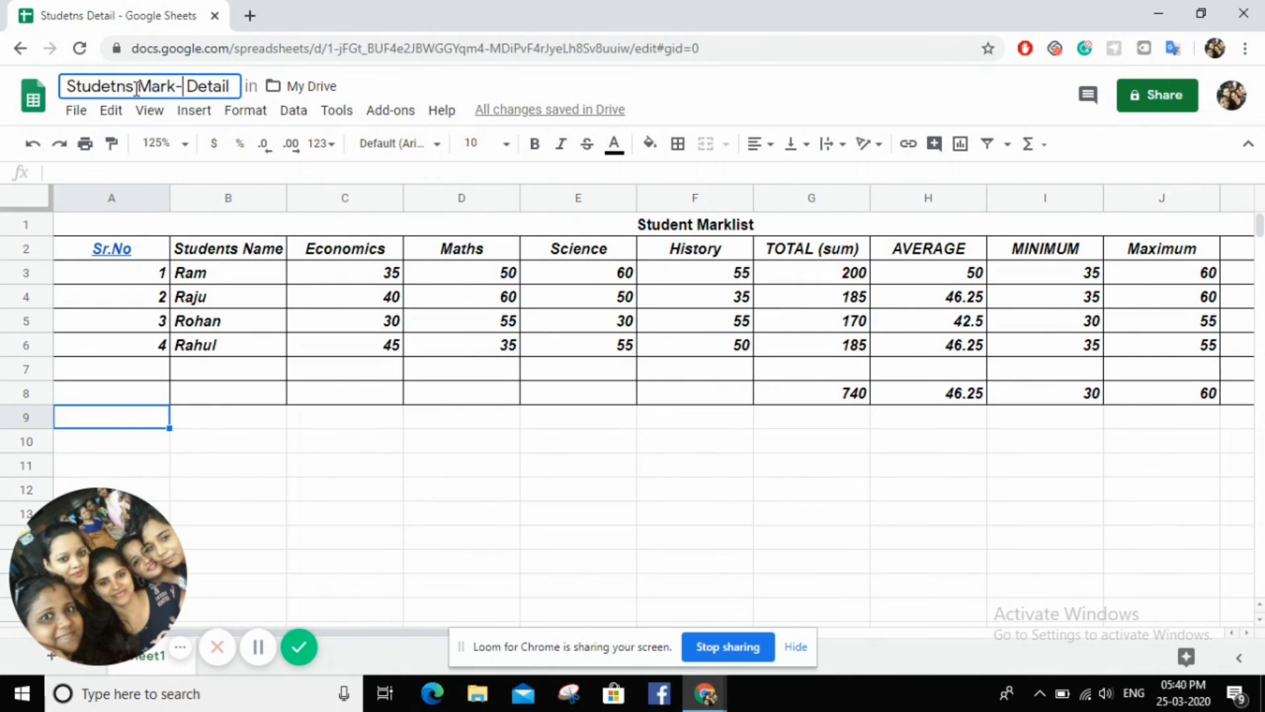
{"action": "type", "text": "List"}
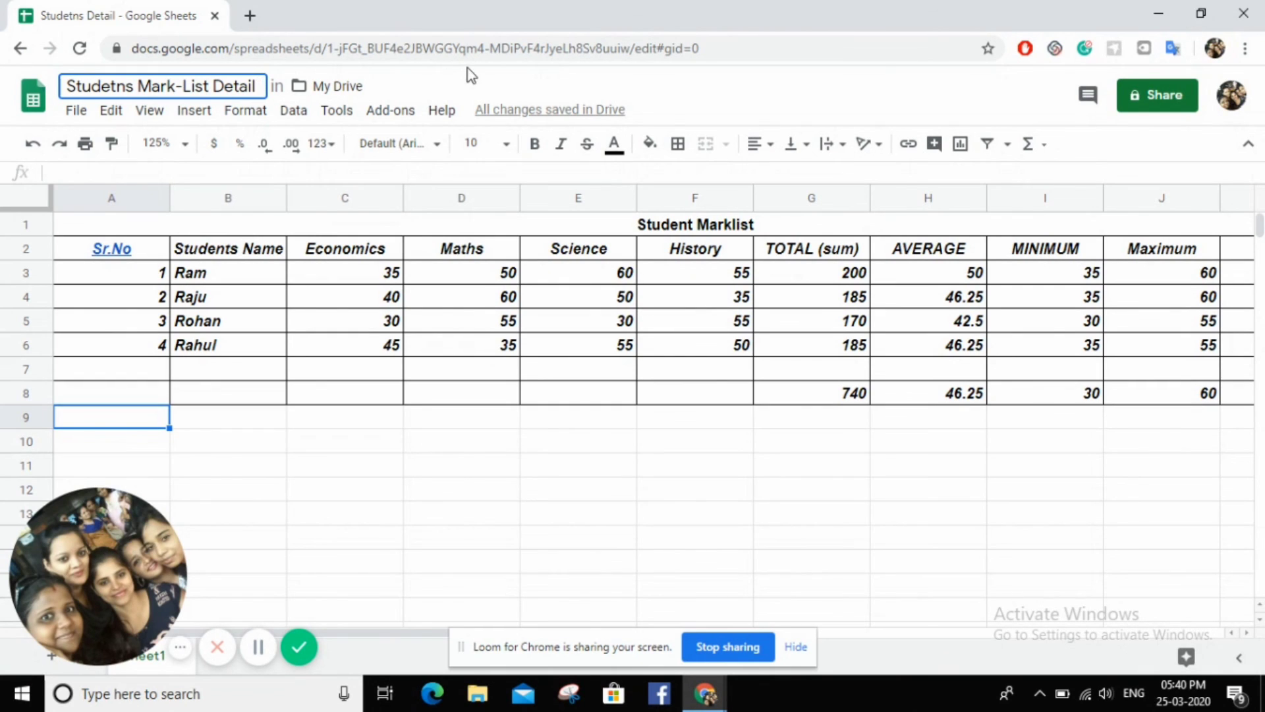
{"action": "key", "text": "Return"}
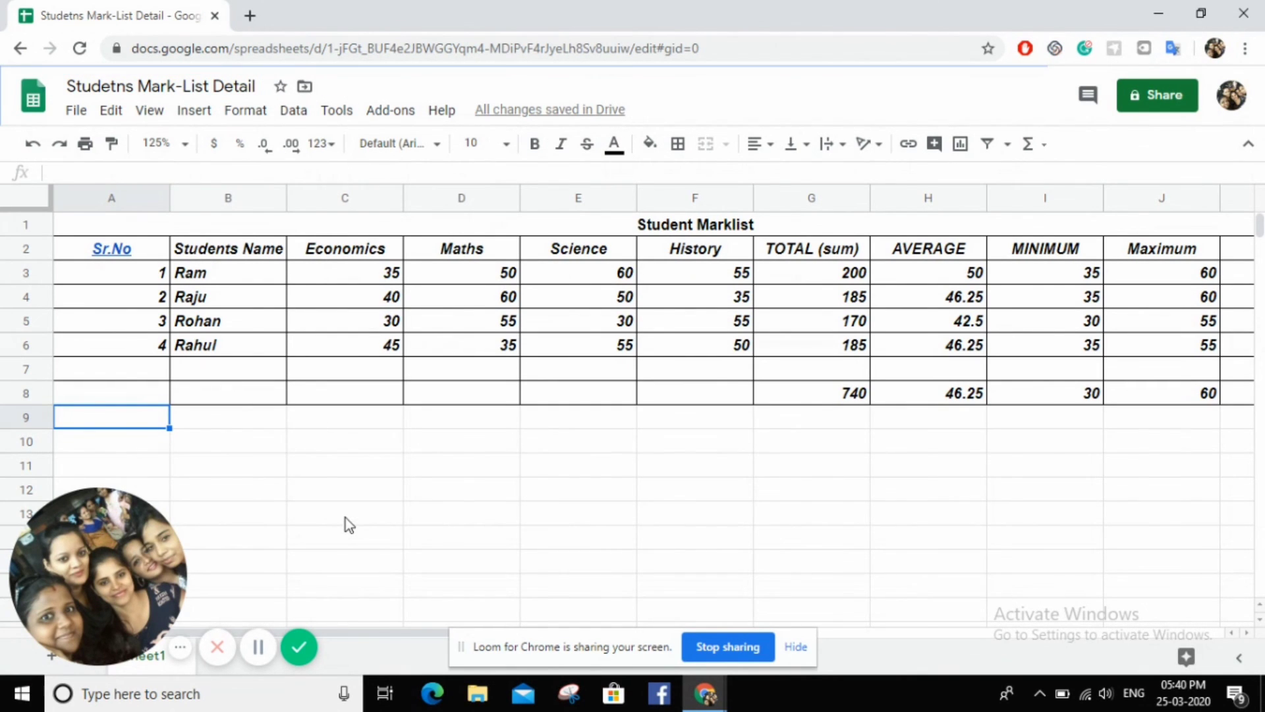
{"action": "left_click", "coordinate": [346, 517]}
{"action": "left_click", "coordinate": [583, 453]}
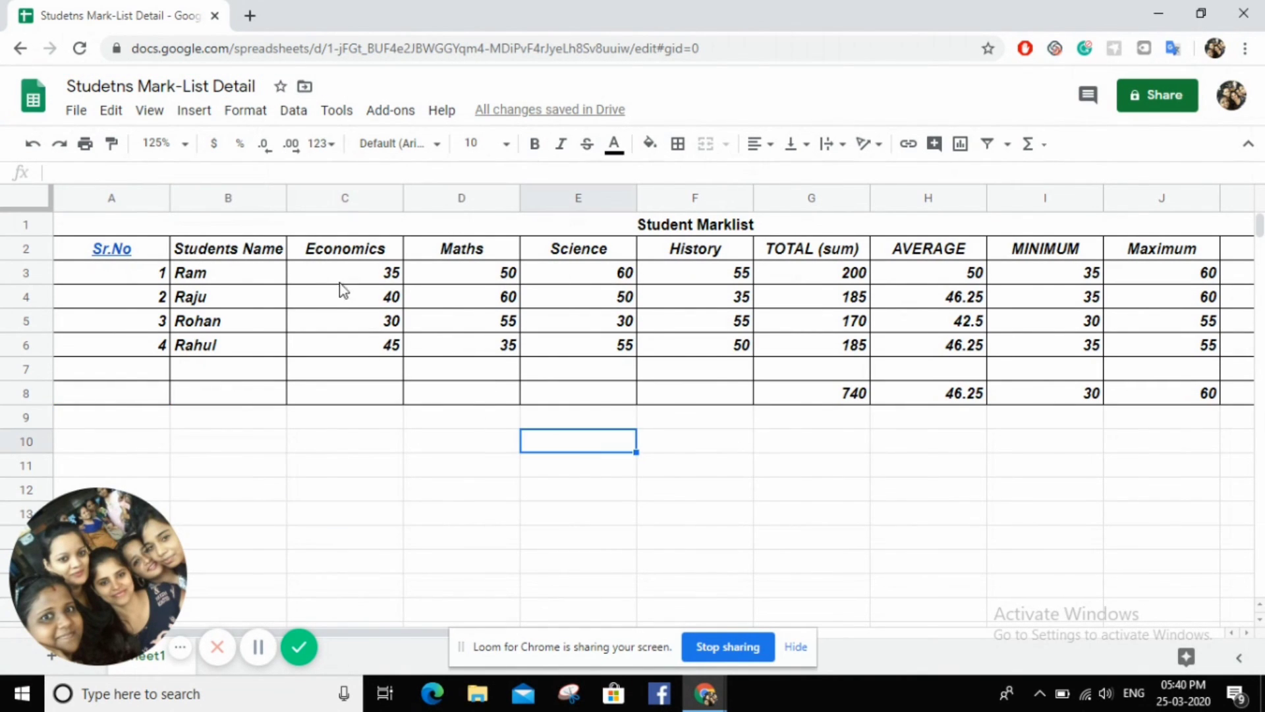